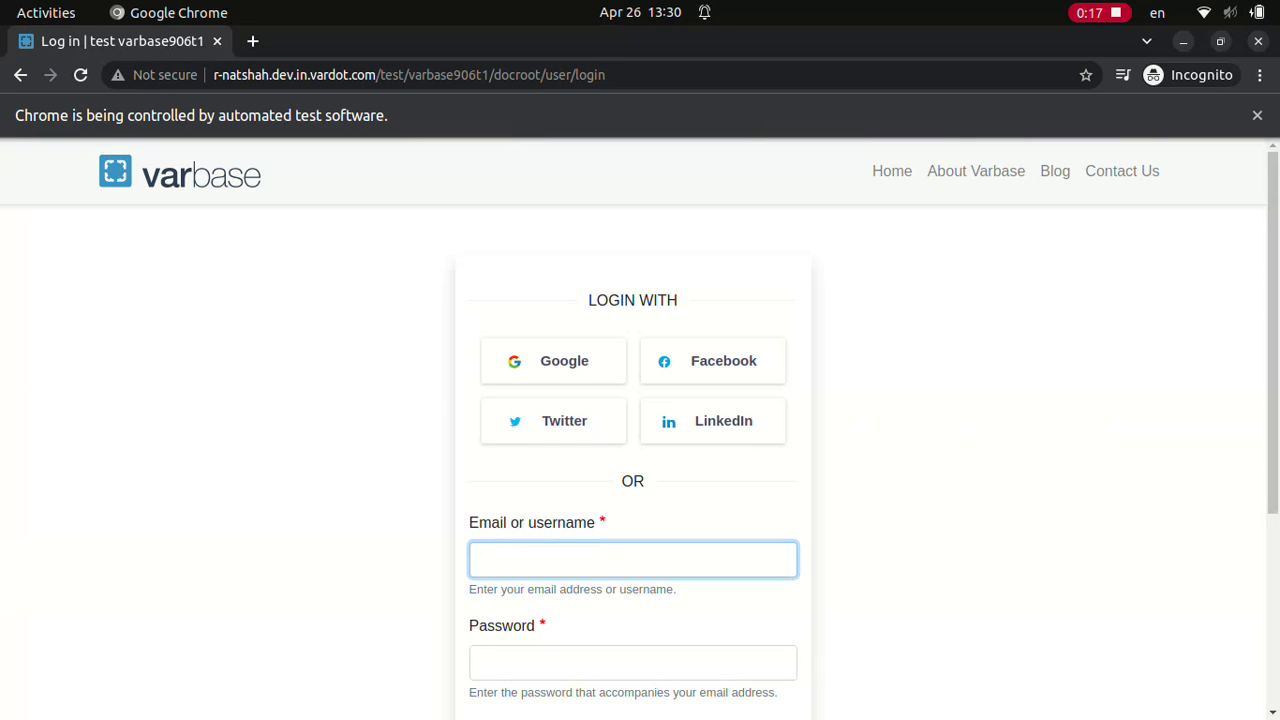
Step: Sign in as webmaster, then log in again as Site admin
text(webmaster)
scroll(640, 430, down, 3)
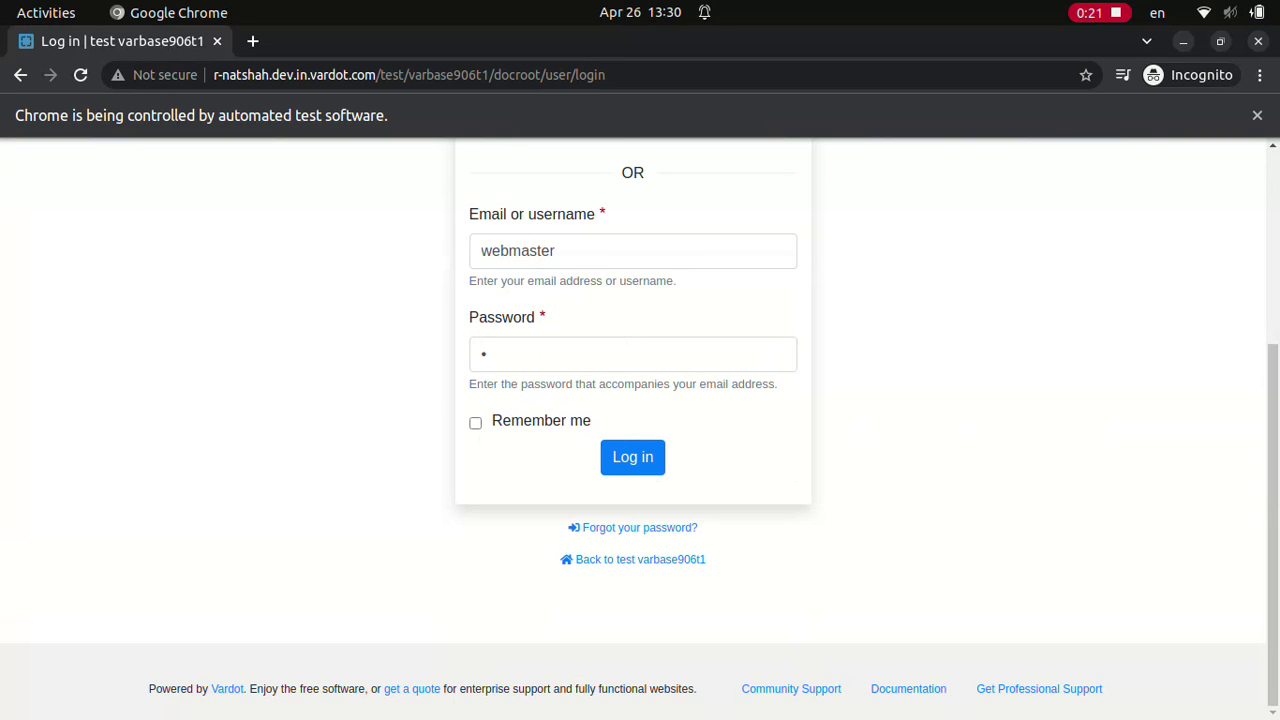
click(632, 456)
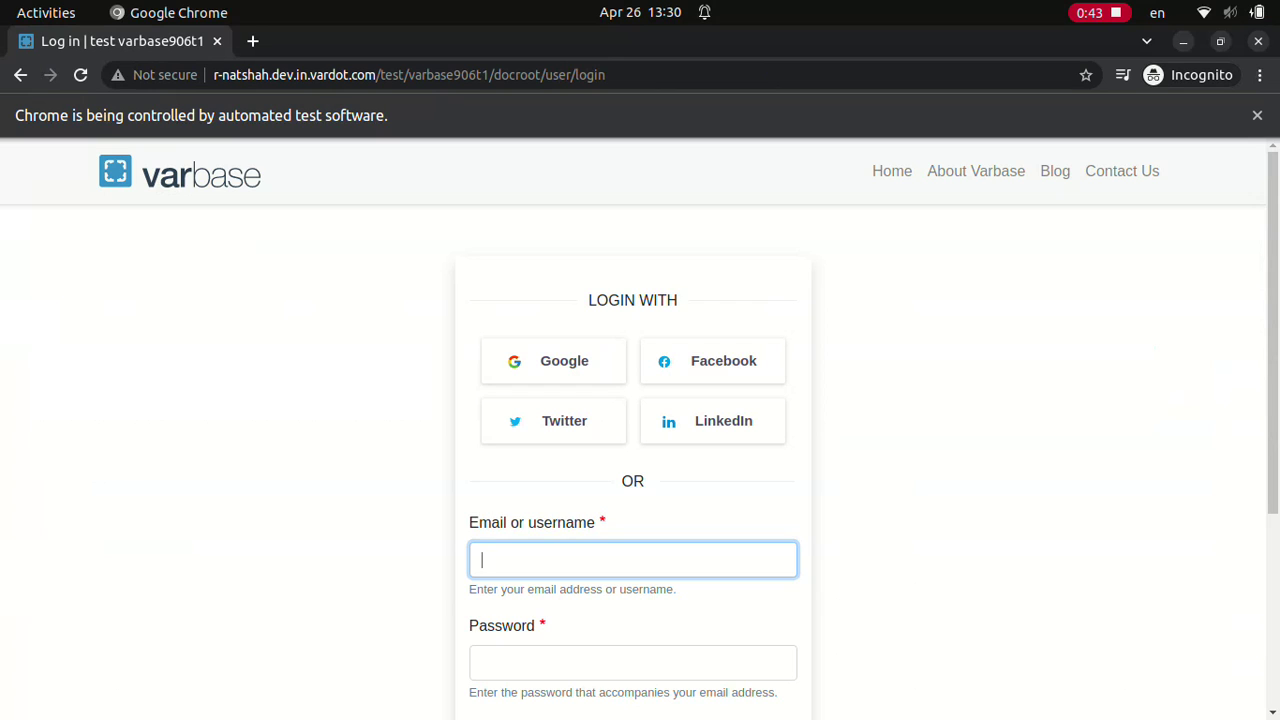
text(Site admin)
click(632, 662)
text(************)
scroll(640, 430, down, 3)
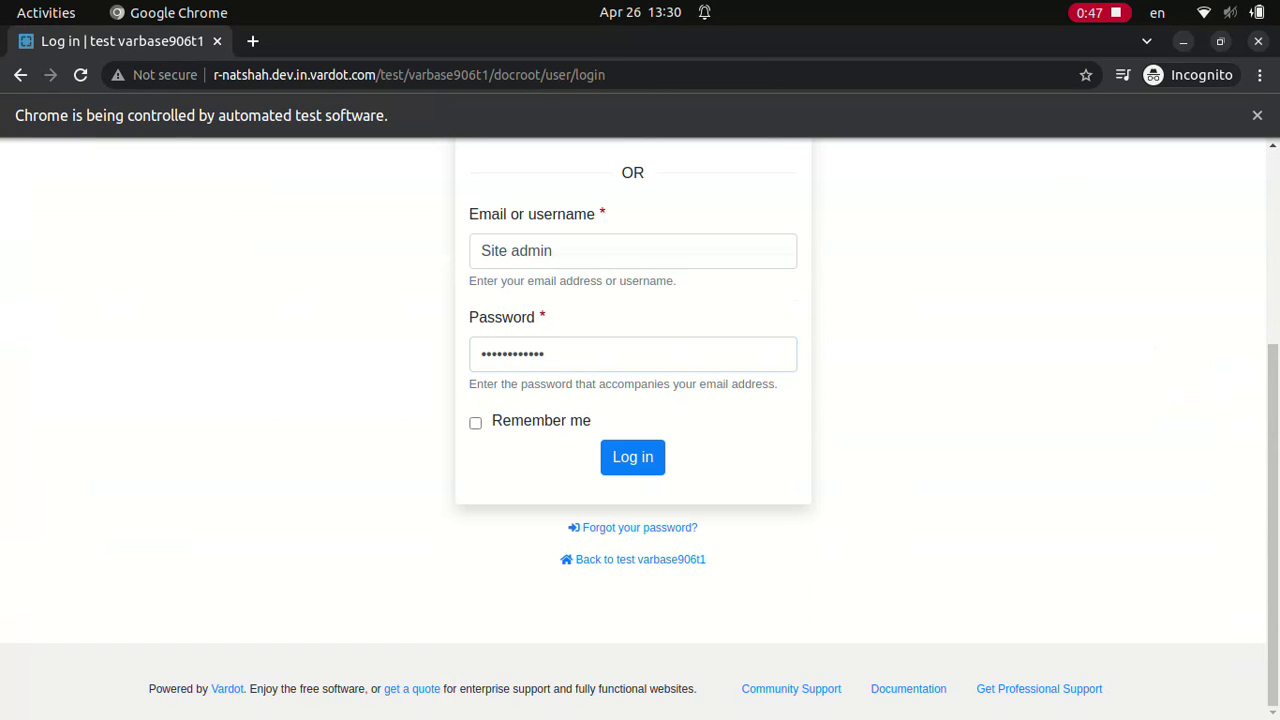
click(632, 456)
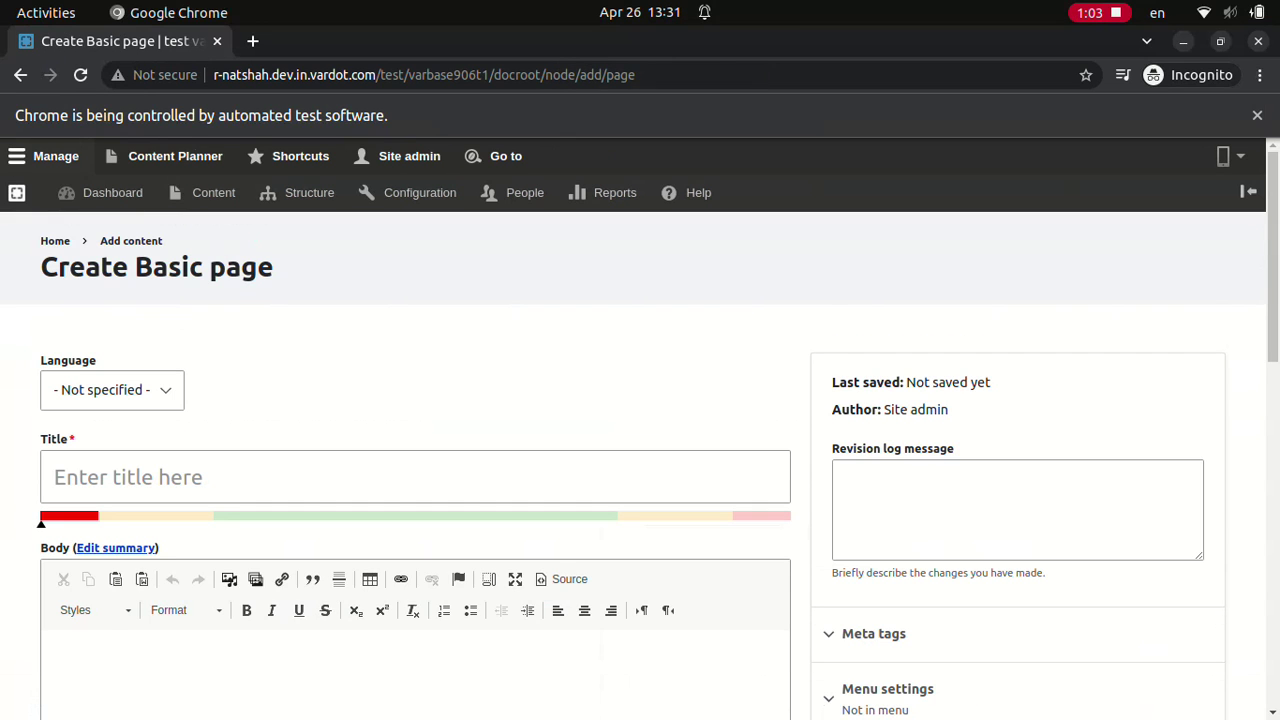
Step: Switch the body text format to HTML code, then sign in as Super admin
key(Down)
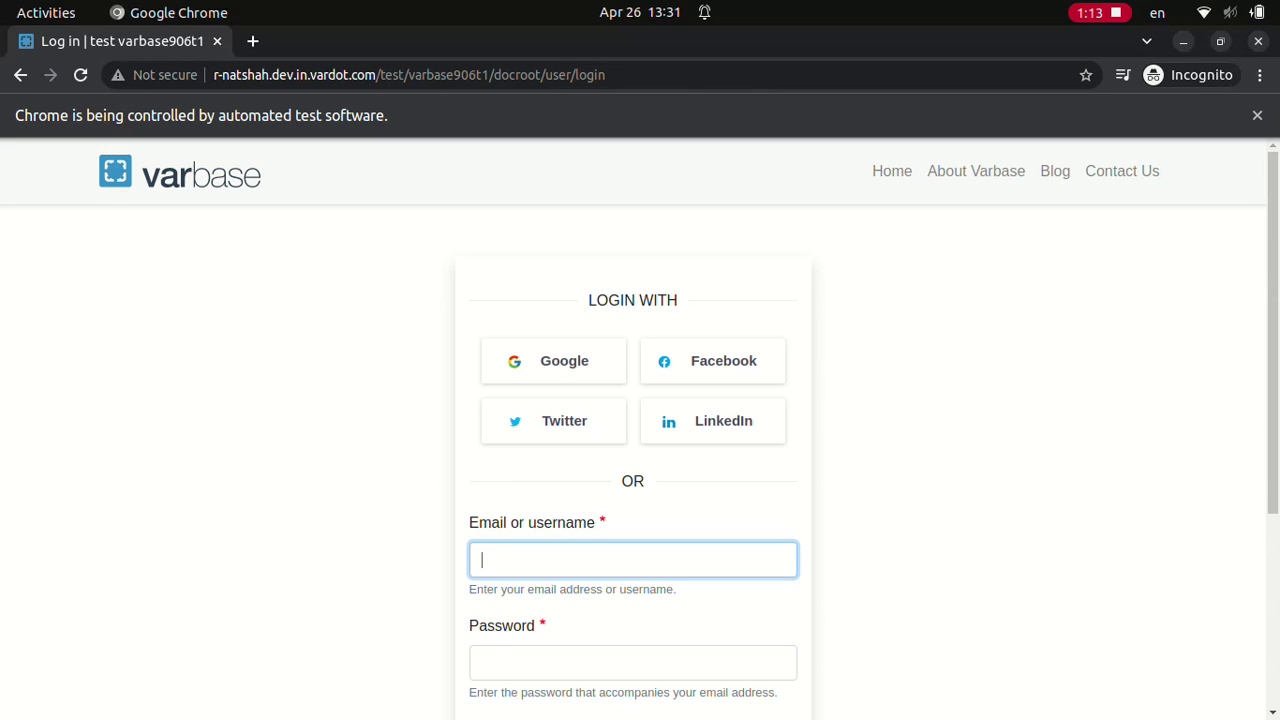
text(Super admin)
click(632, 662)
text(dD.123123ddd)
scroll(640, 430, down, 3)
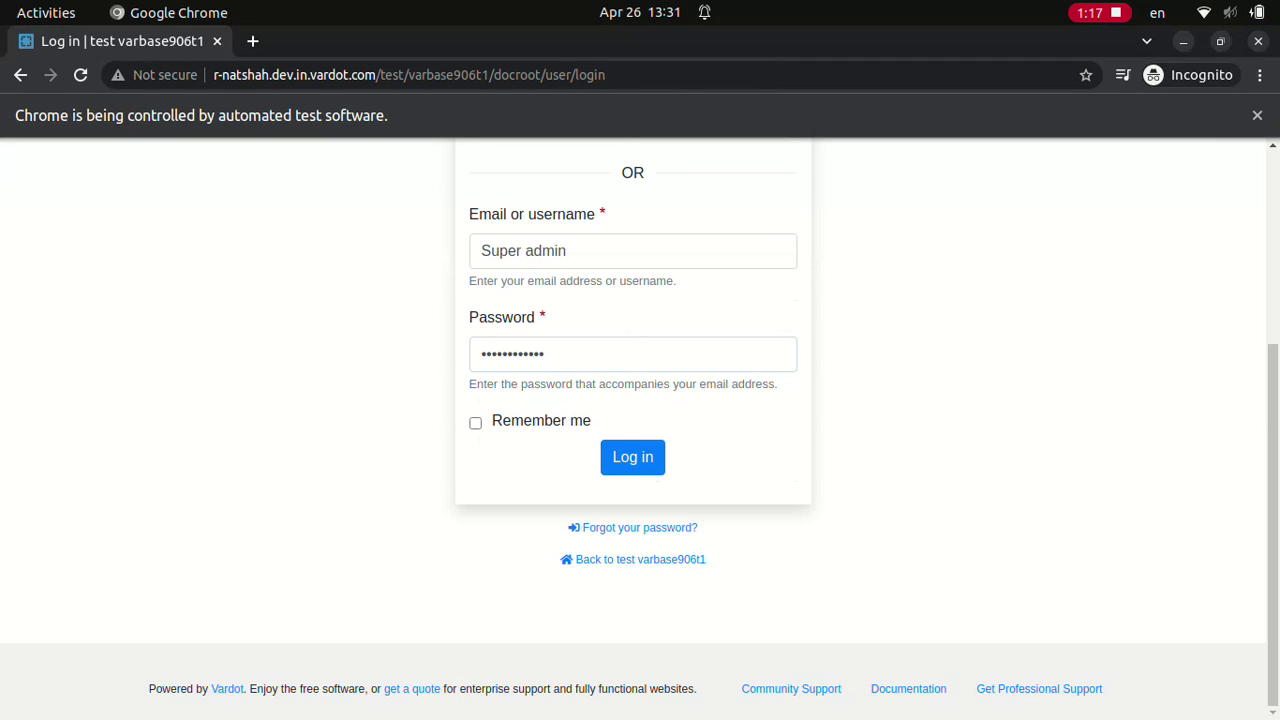
click(632, 456)
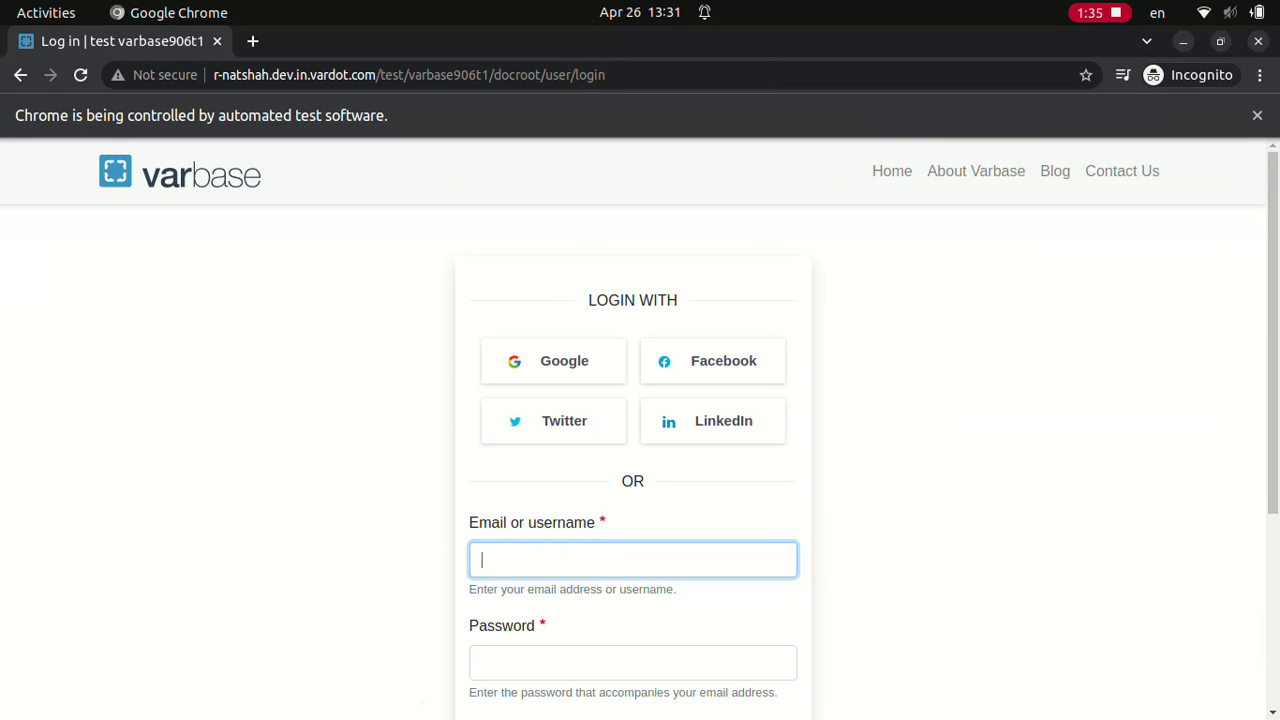
Step: As Content admin, save an English Basic page 'Test English Basic page title by content admin' with body 'Test English Basic page body'
text(Content admin••••••••••••)
scroll(640, 430, down, 3)
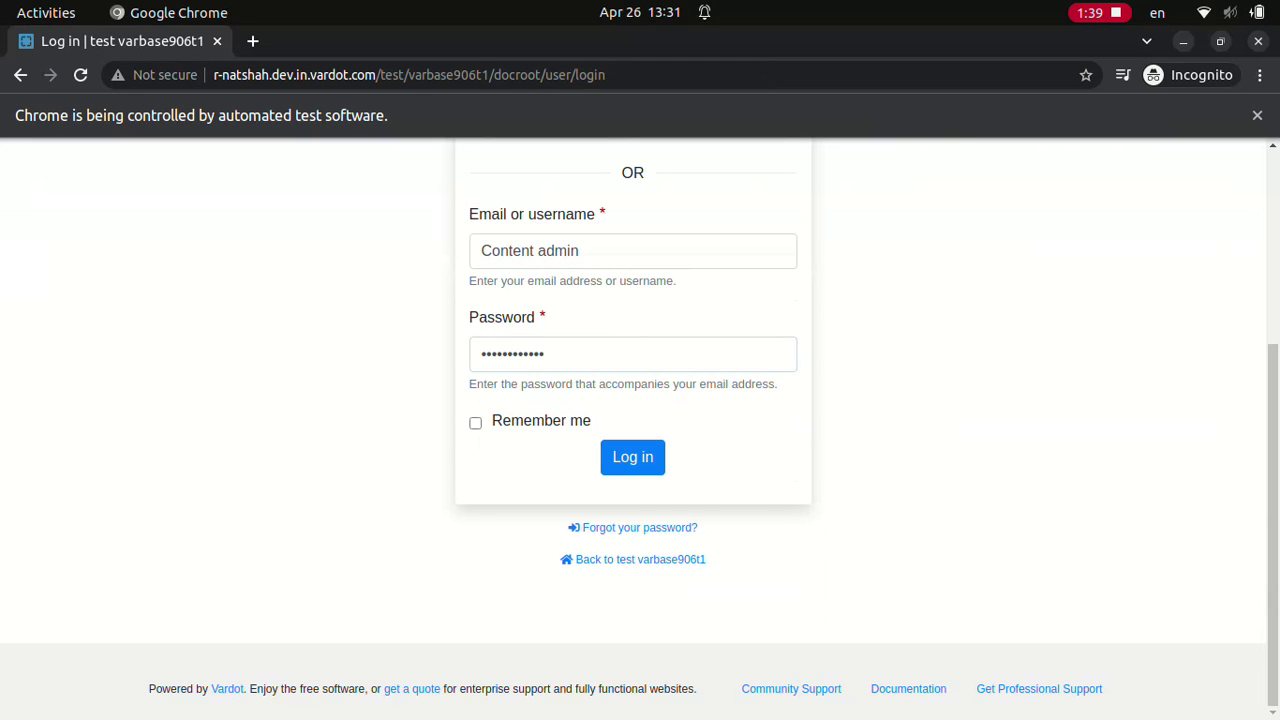
click(633, 457)
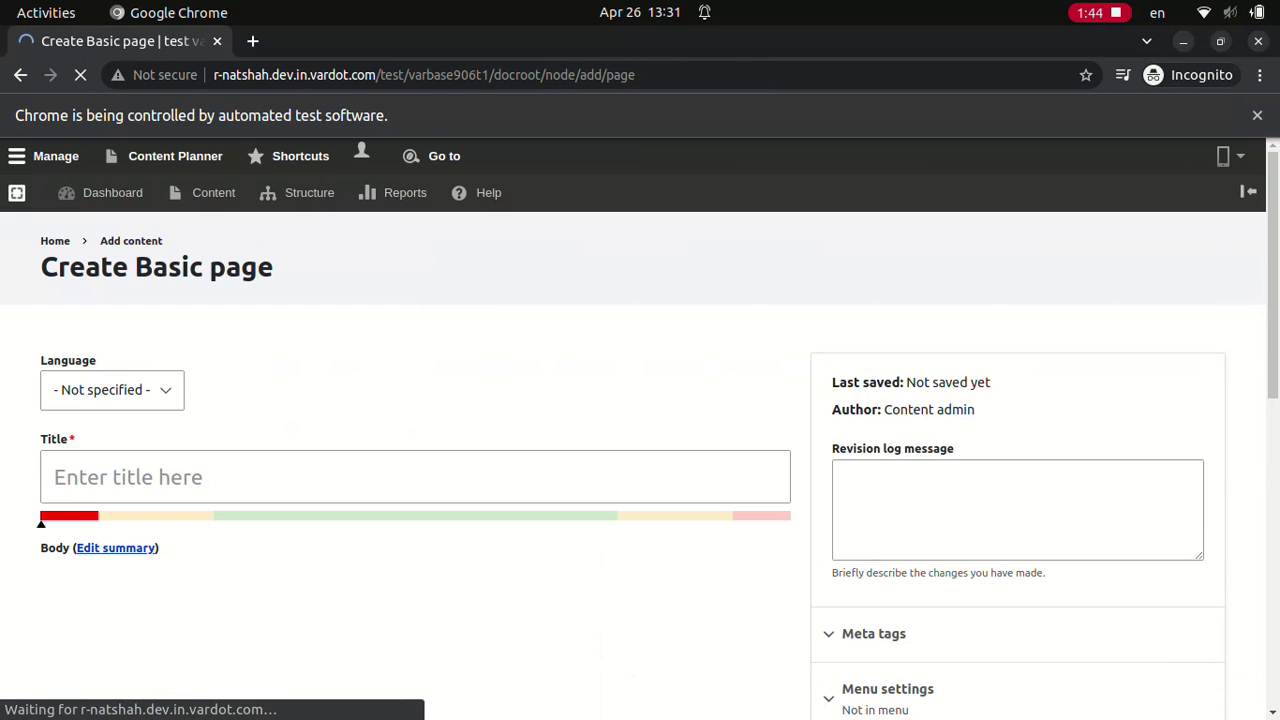
click(112, 390)
click(415, 477)
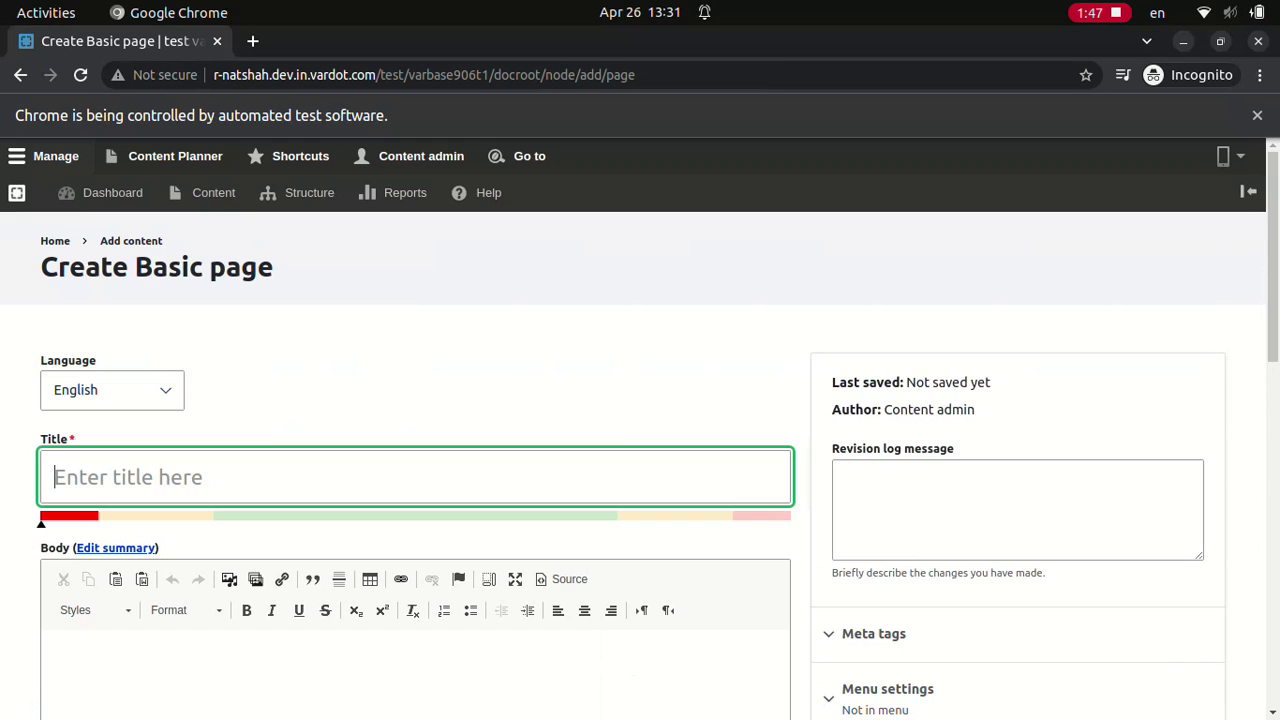
text(Test English Basic page title by content admin)
click(100, 652)
text(Test English Basic page body)
scroll(640, 450, down, 10)
click(75, 603)
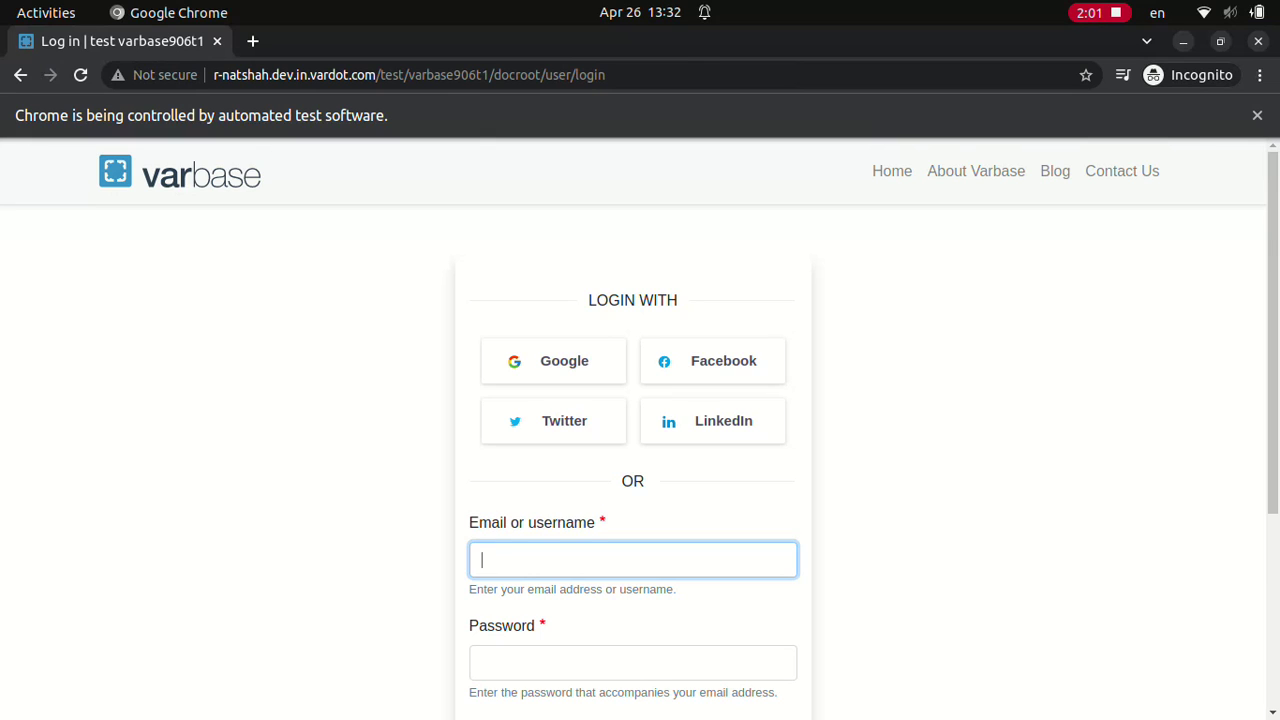
Step: Log in again as Content admin with the account password
text(Content admin)
click(632, 662)
text(************)
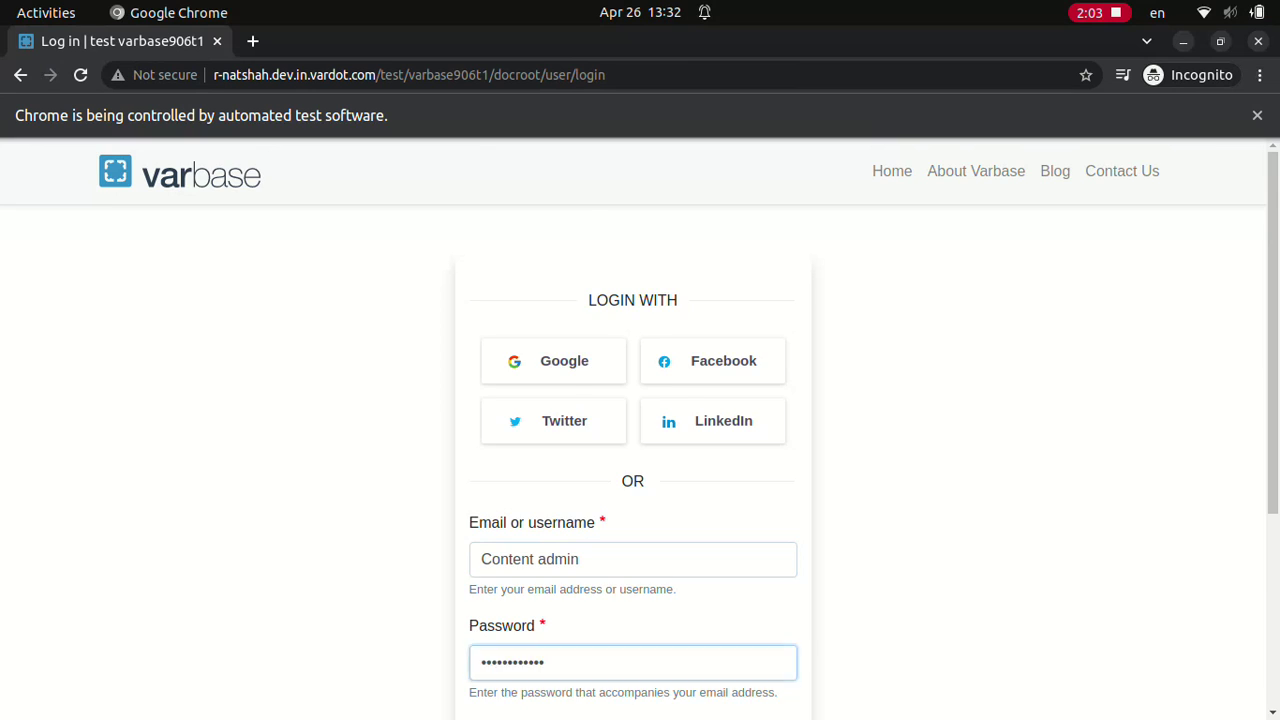
scroll(640, 430, down, 3)
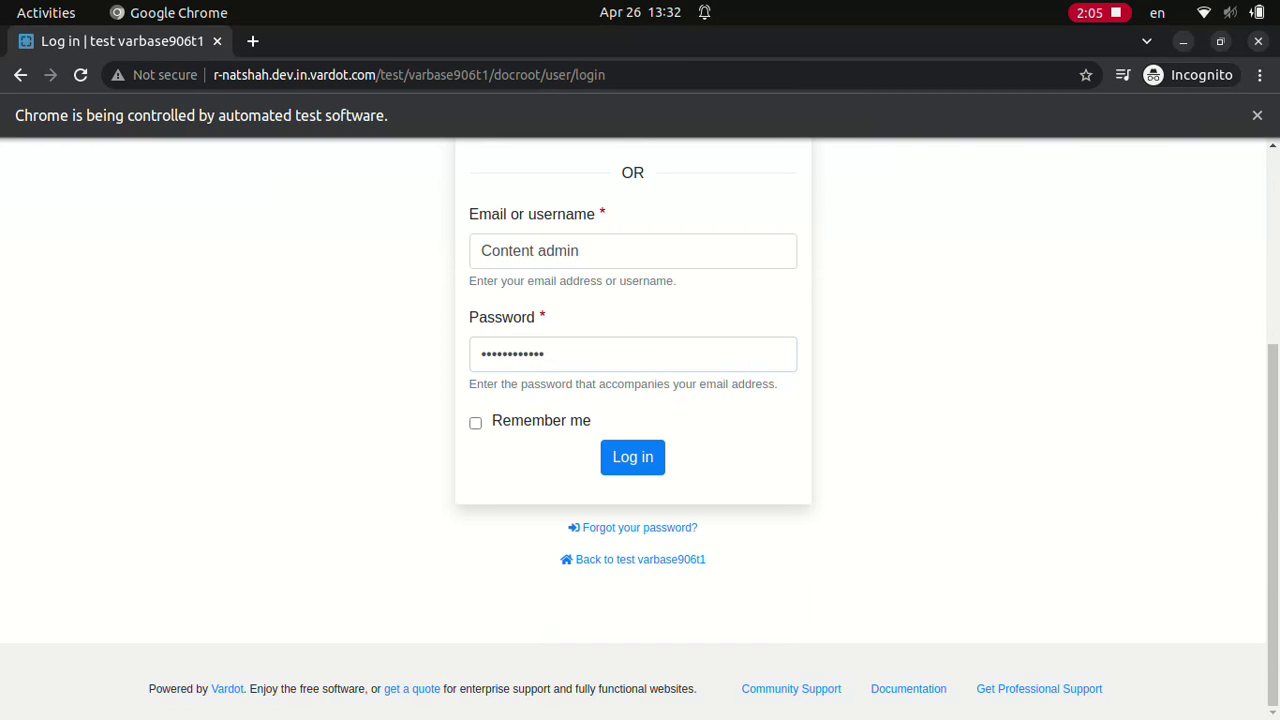
click(632, 457)
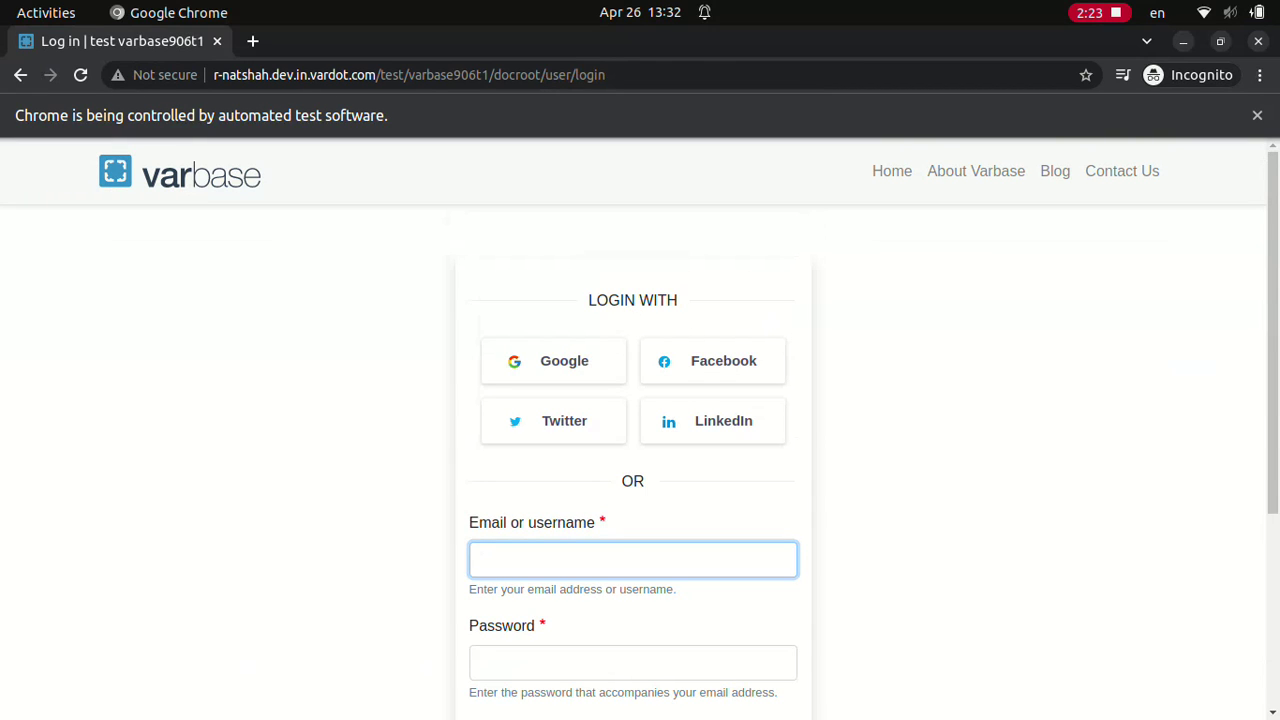
Step: Sign in as Site admin and save the filled-in Basic page
text(Site admin************)
scroll(640, 430, down, 3)
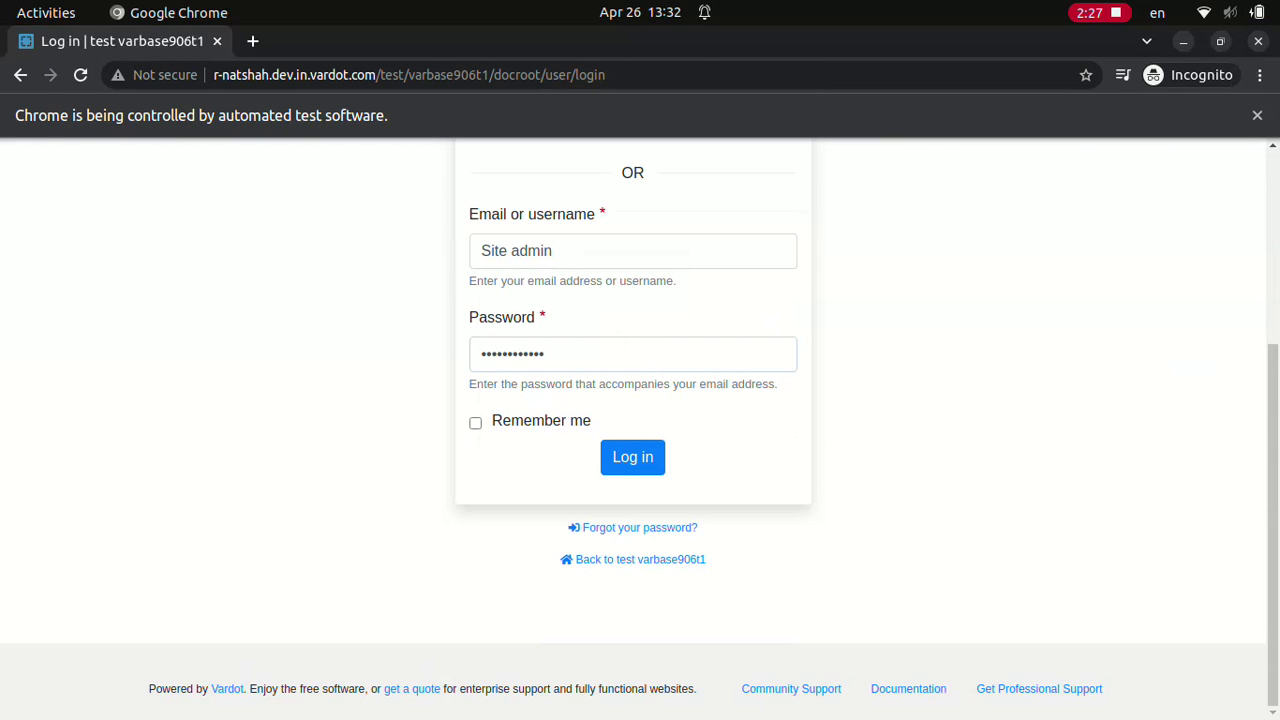
click(632, 457)
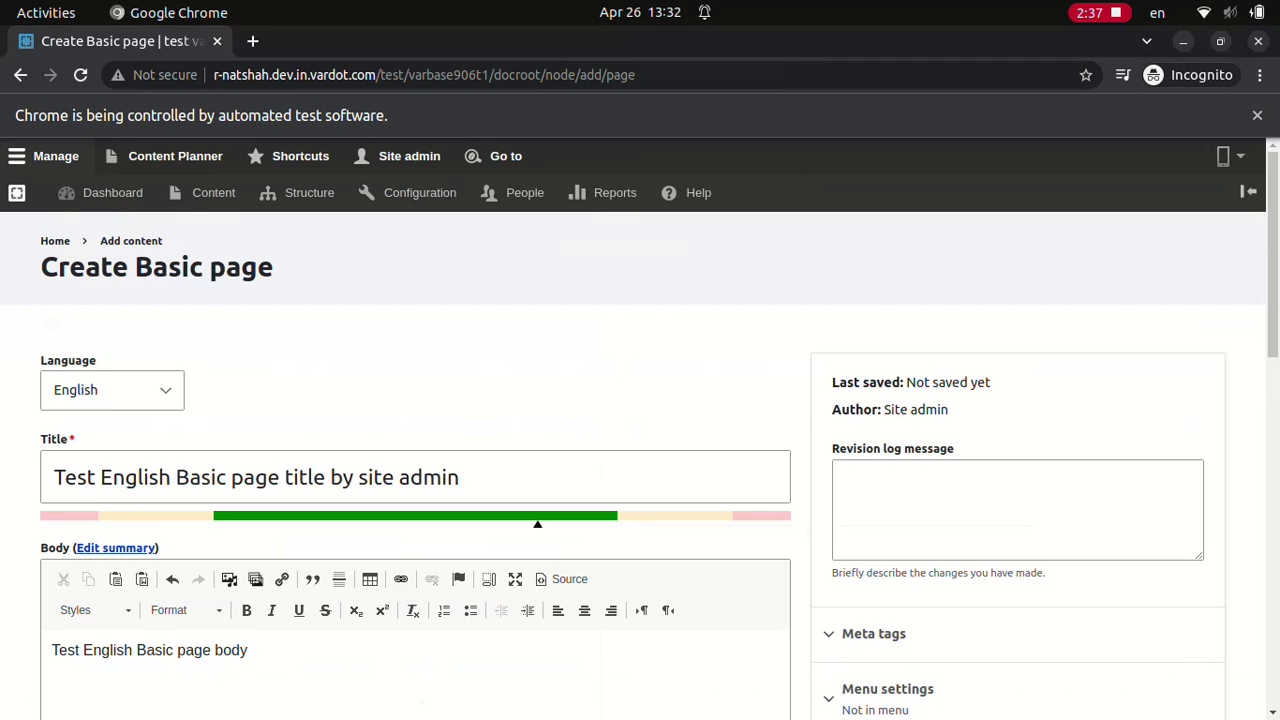
click(75, 603)
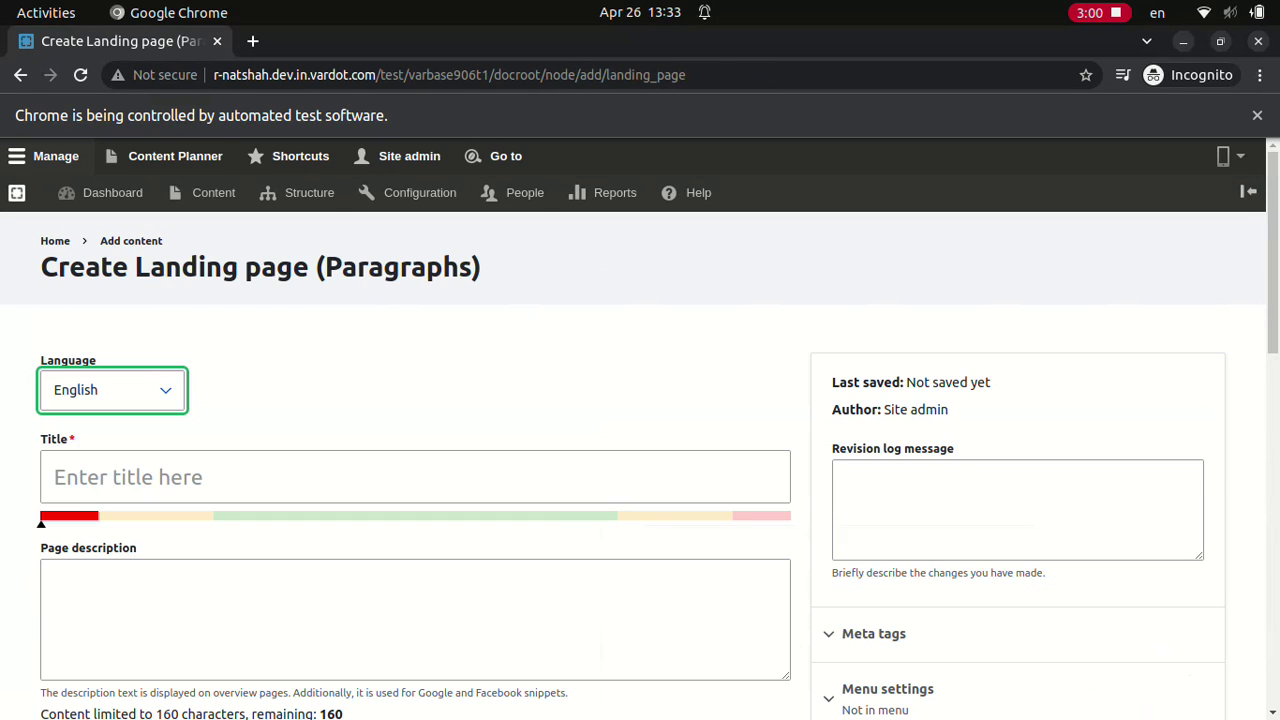
Step: Save a Landing page titled 'Test English Landing page title by site admin'
click(415, 477)
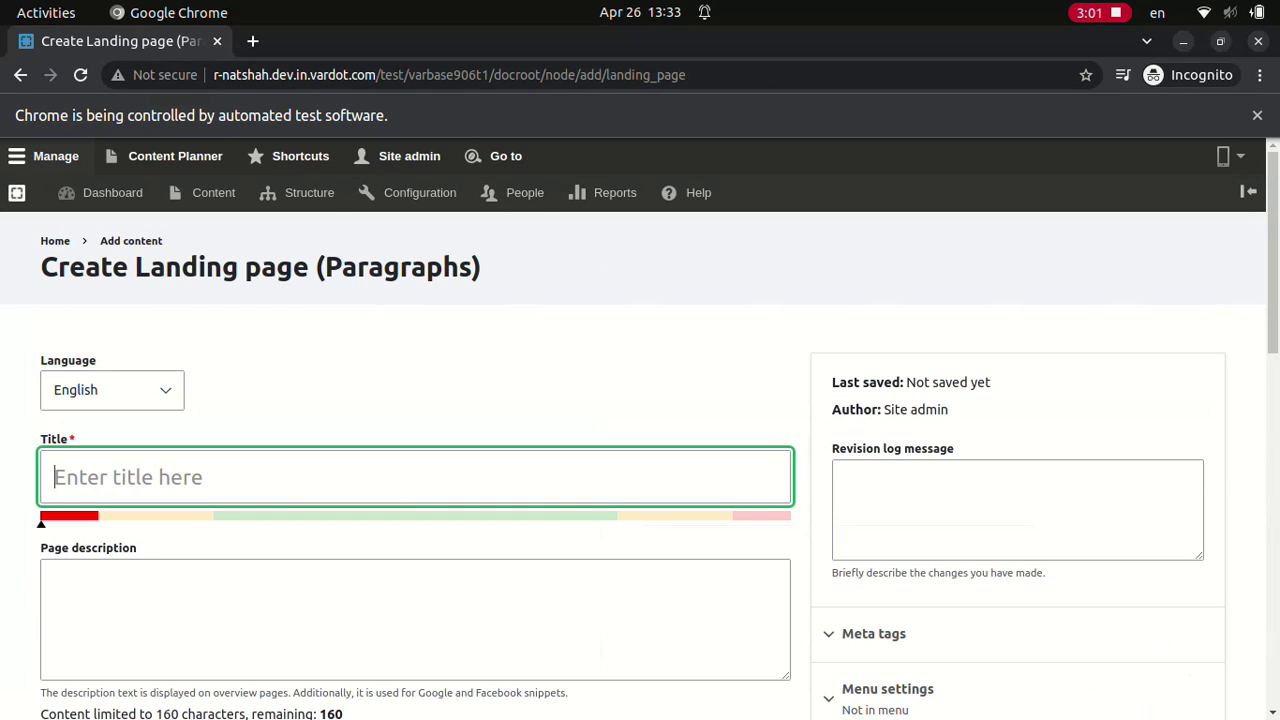
text(Test English Landing page title by site admin)
click(75, 603)
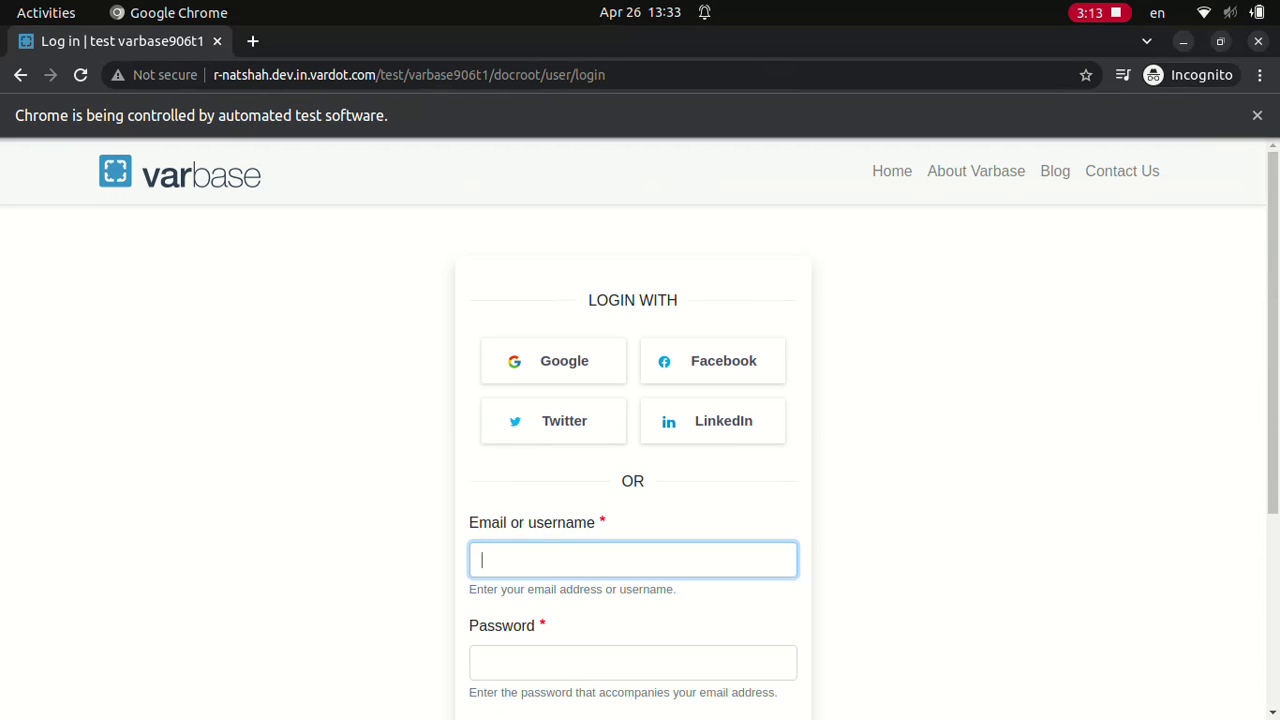
Step: Sign in as Site admin with the account password
text(Site admin)
click(632, 662)
text(************)
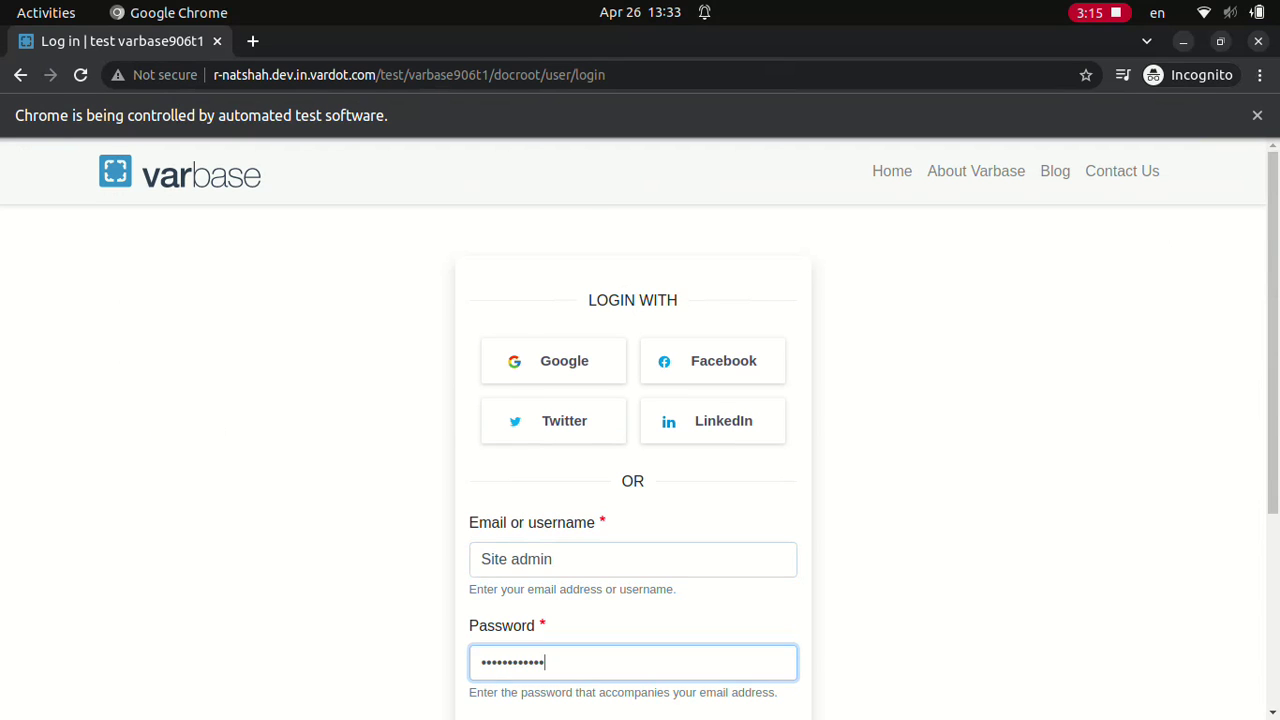
scroll(632, 430, down, 3)
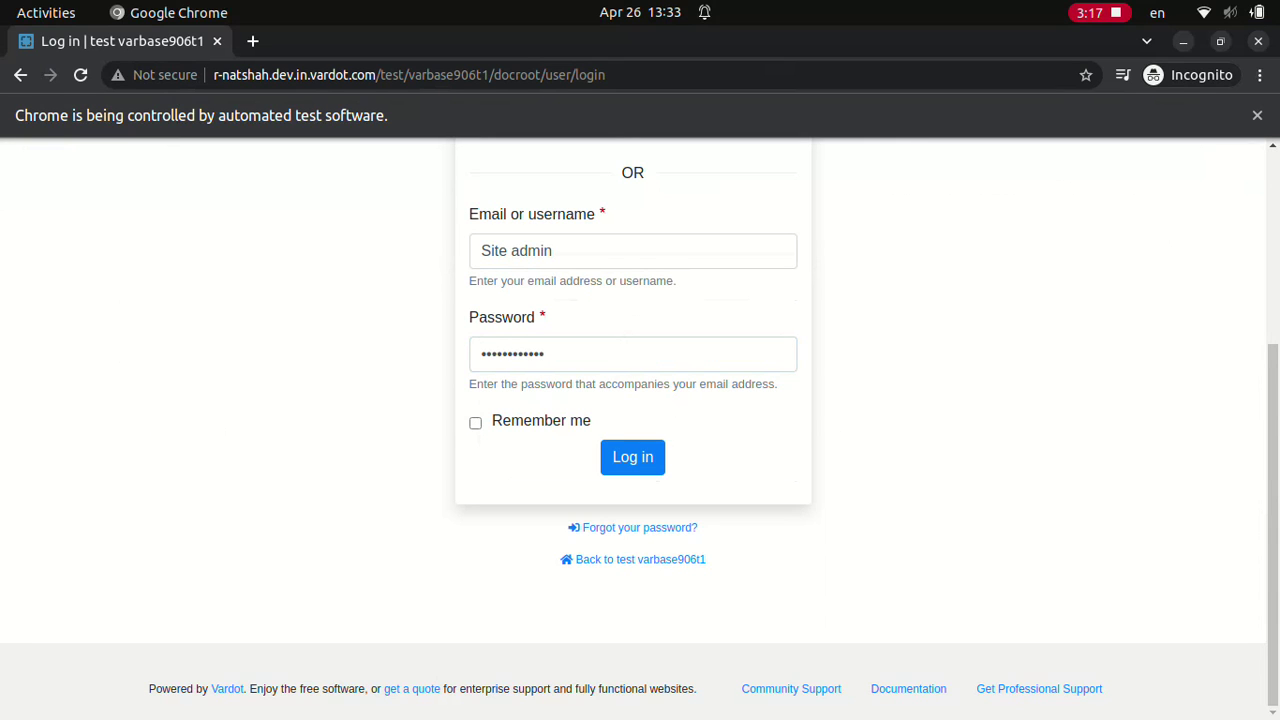
click(632, 456)
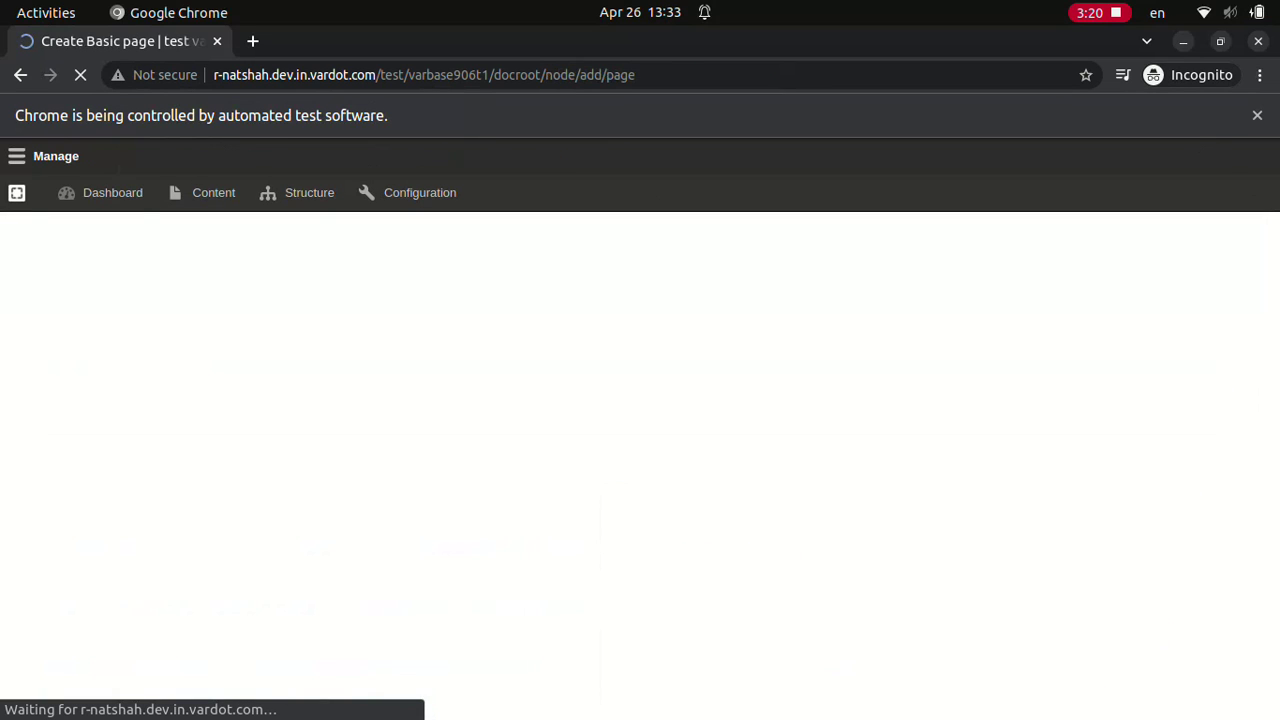
Step: Save the Basic page 'Test English Basic page' and start its Arabic translation
text(Test English Basic page)
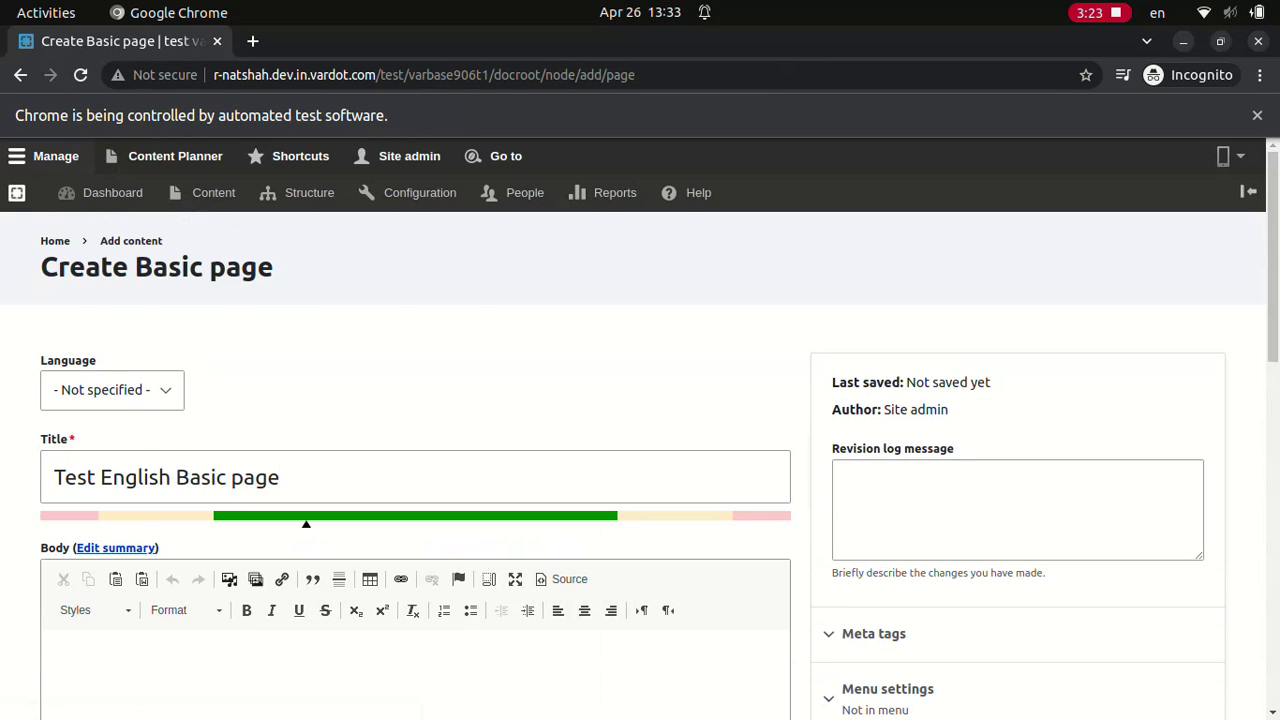
key(Return)
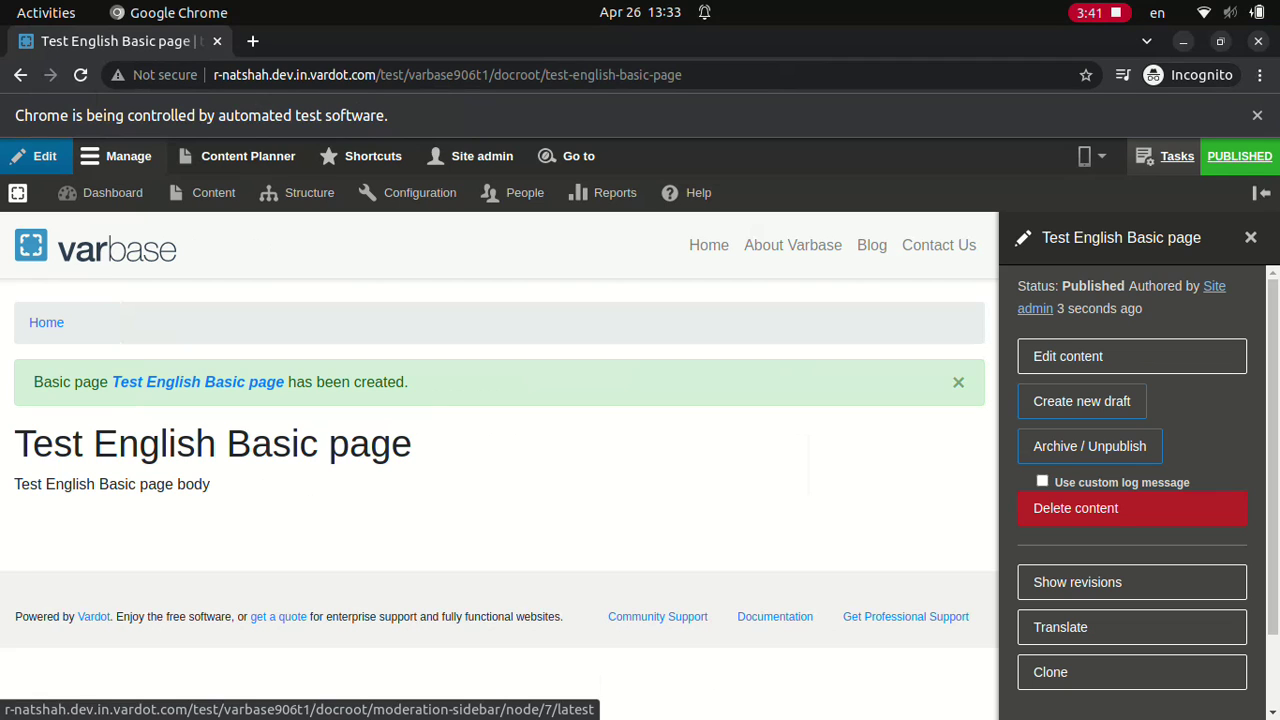
click(1132, 627)
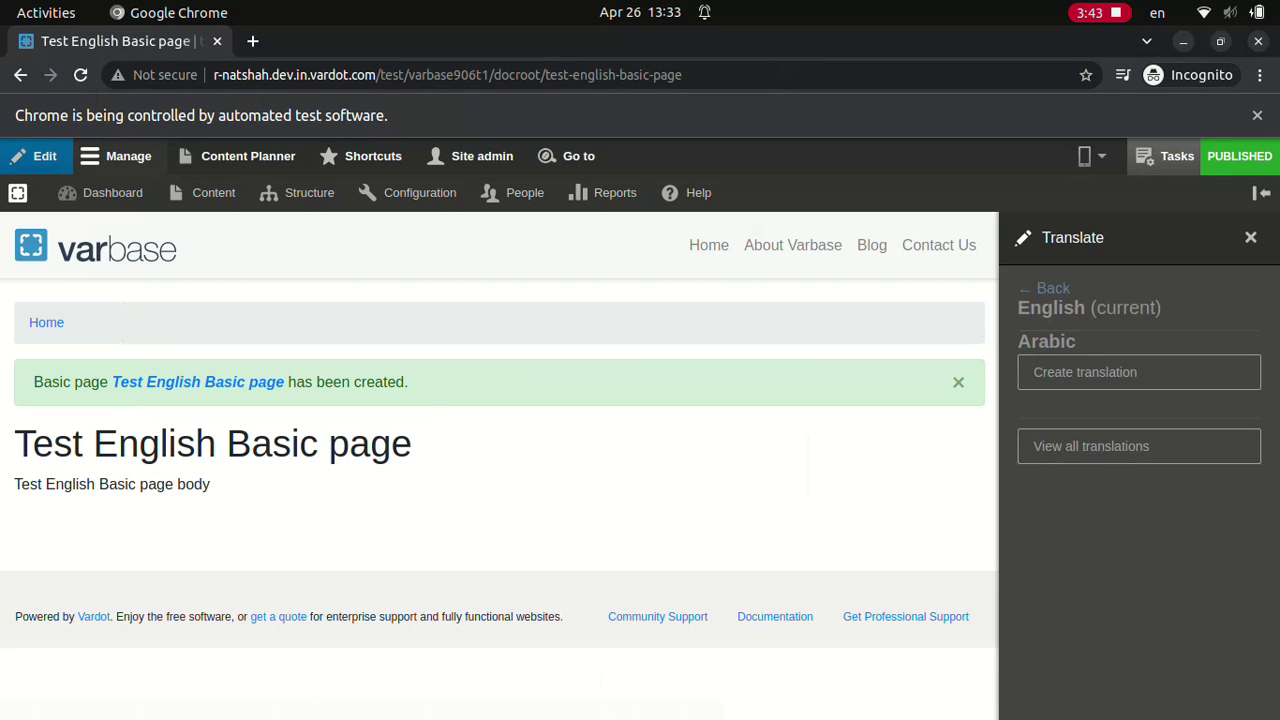
click(1139, 372)
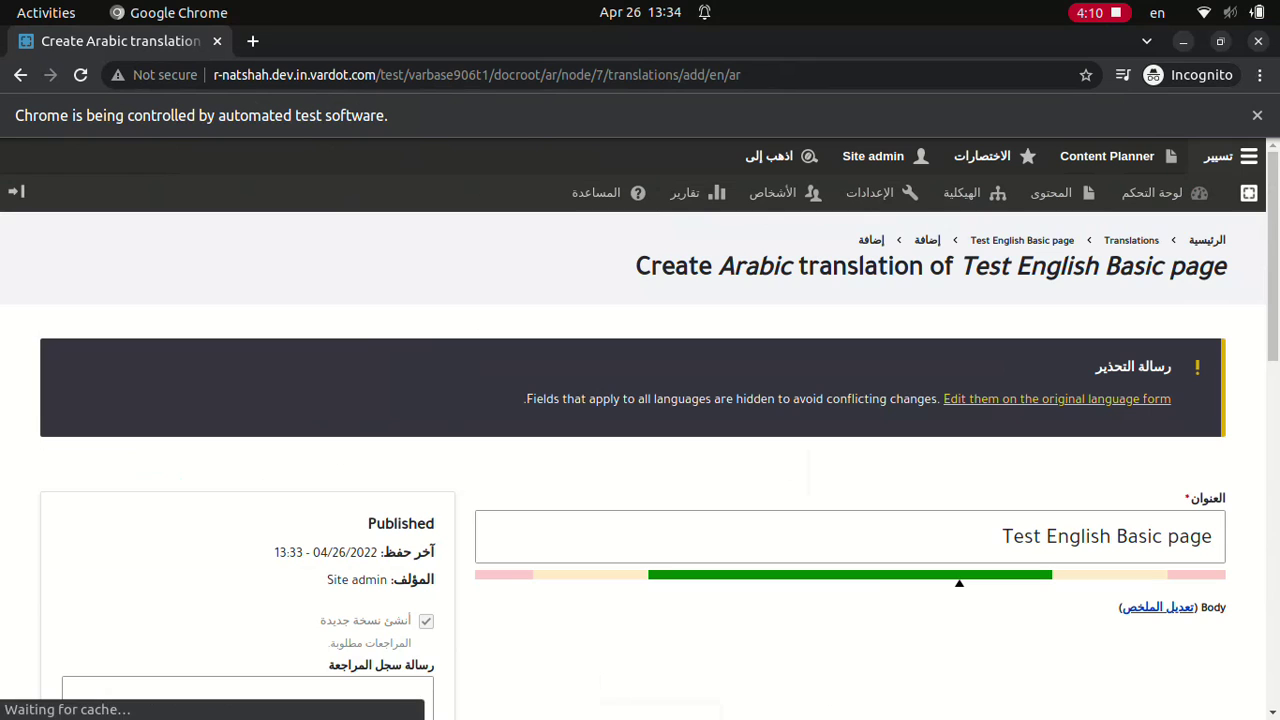
Step: Save the Arabic title 'تجربة صفحة بسيطة عربية العنوان' and body, then list all the page's translations
text(تجربة صفحة بسيطة عربية العنوانتجربة صفحة بسيطة عربية المحتوى)
click(1141, 699)
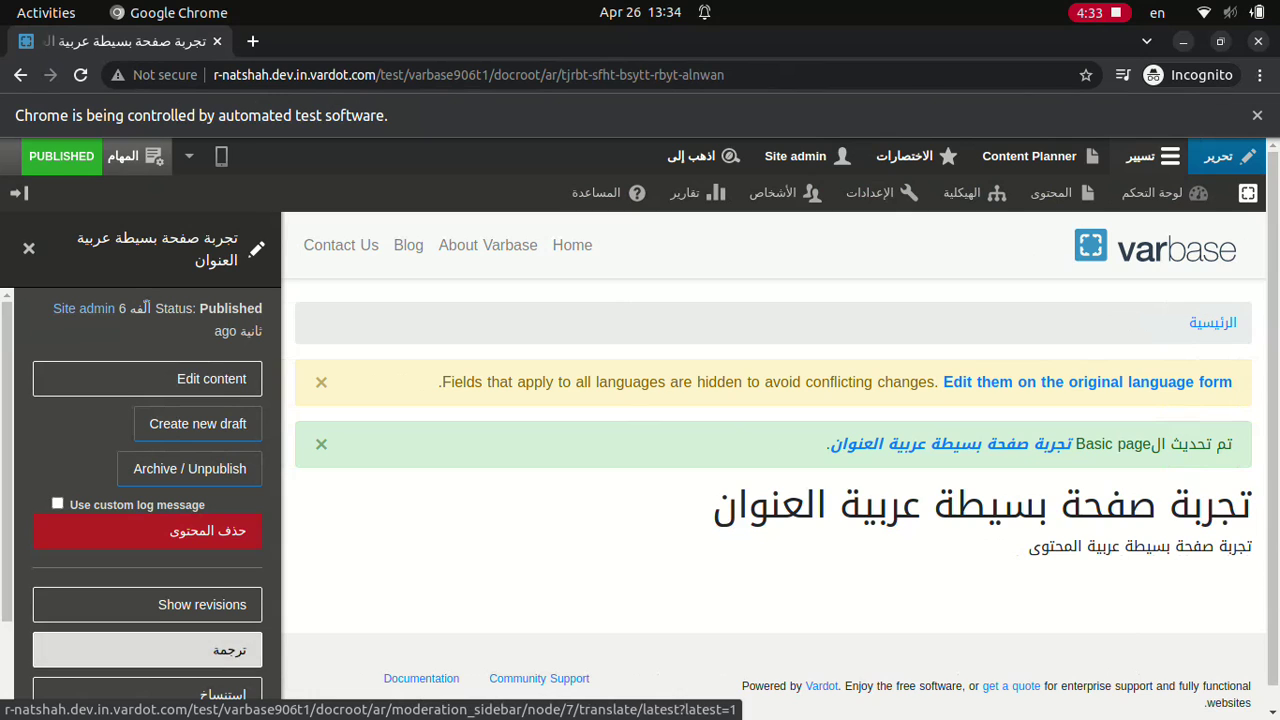
click(147, 650)
click(140, 446)
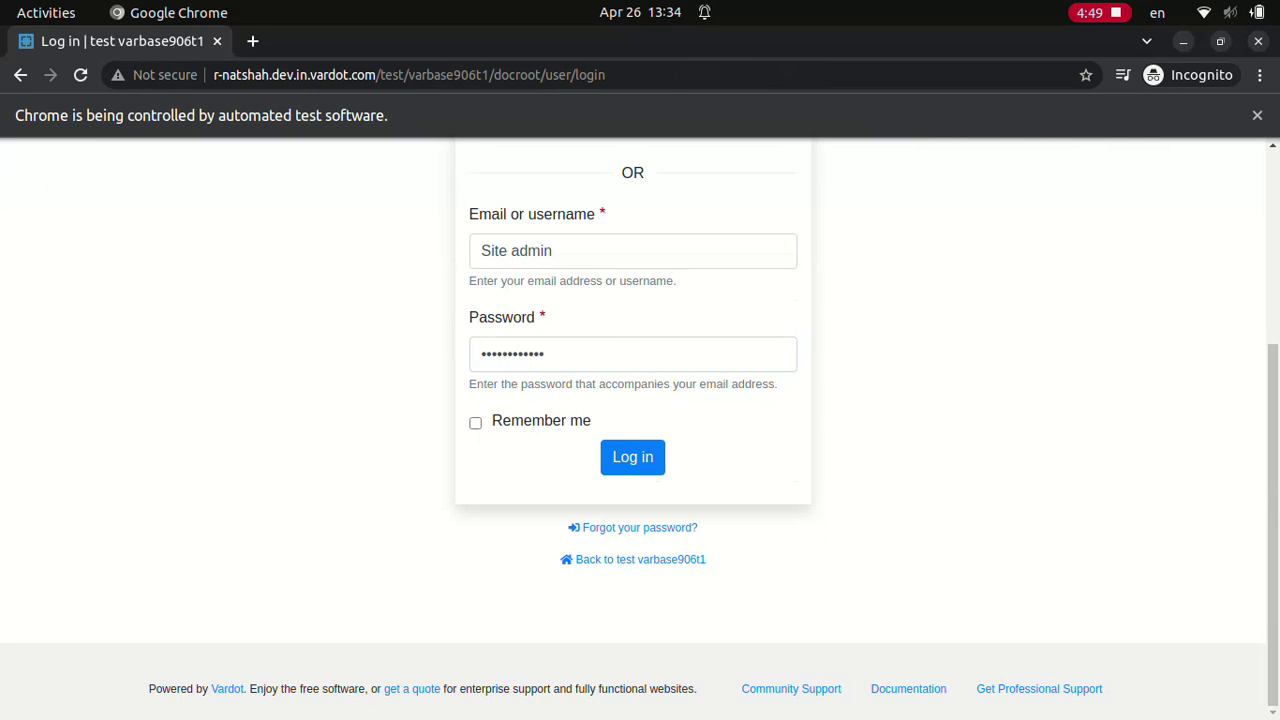
Step: Sign in as Site admin and save the new Basic page
click(632, 456)
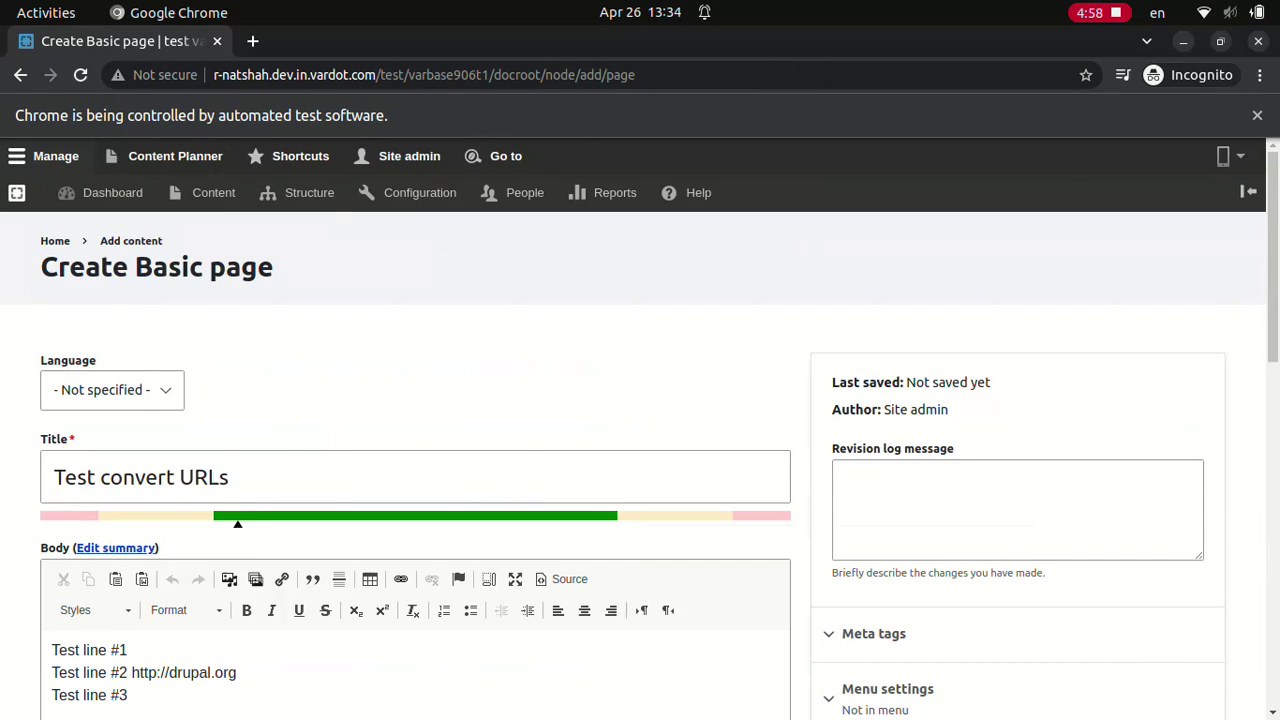
scroll(415, 465, down, 10)
click(75, 699)
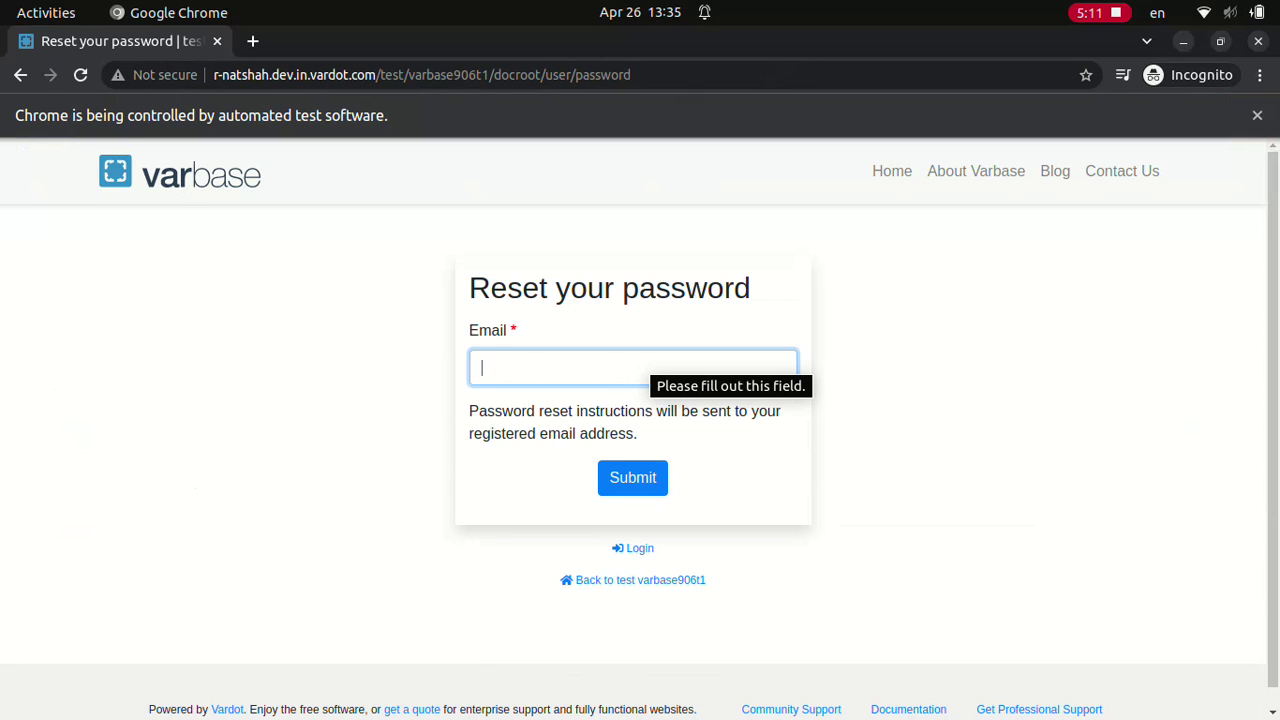
text(not.existing.email@vardot.com)
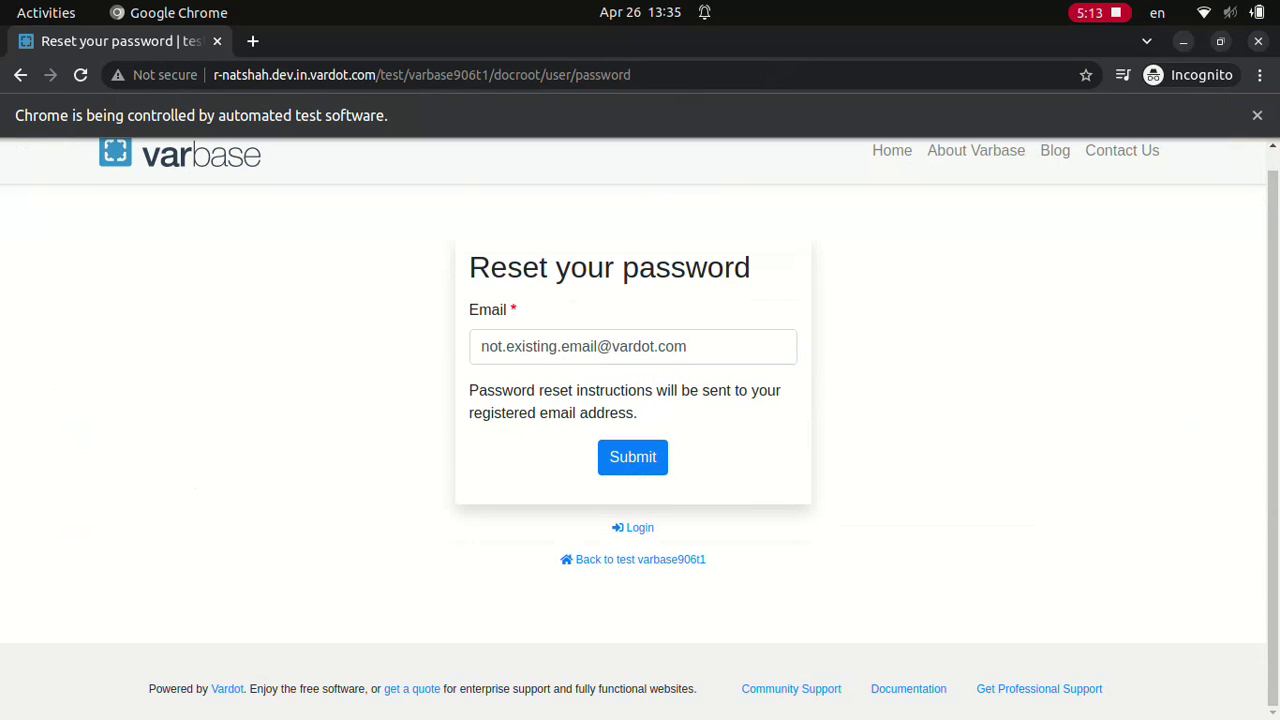
click(633, 457)
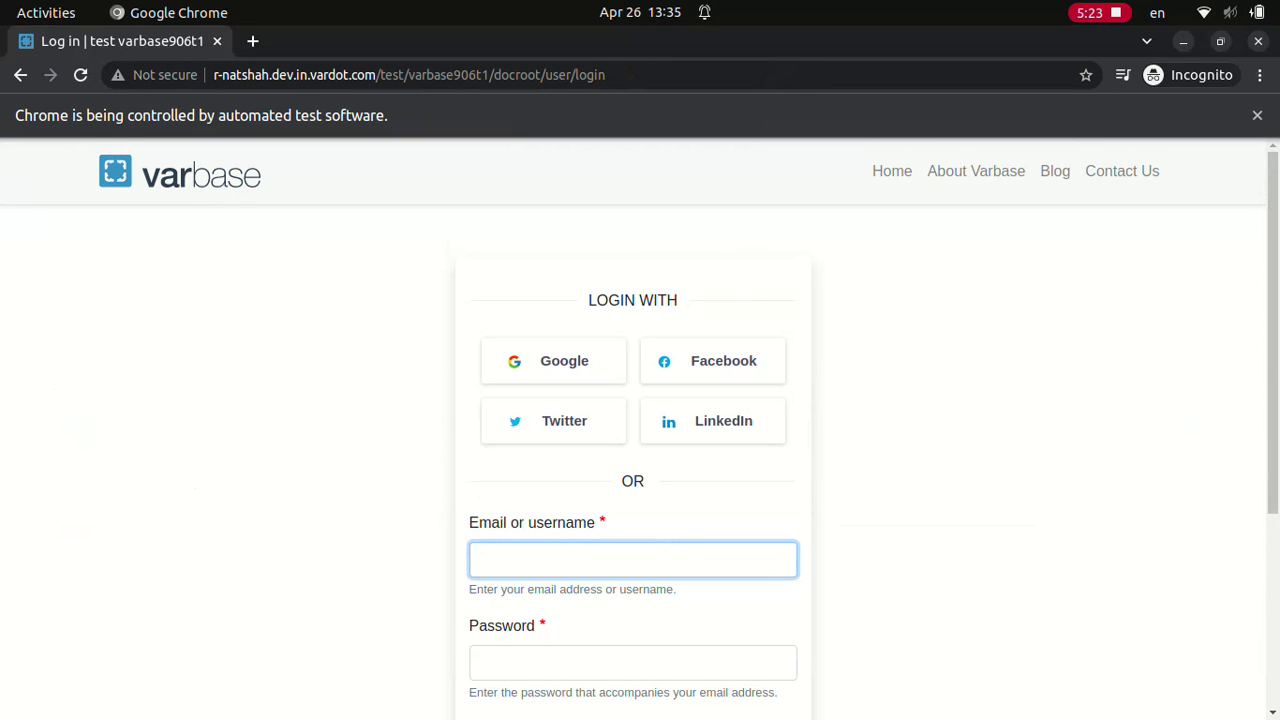
text(webmaster)
click(632, 662)
text(•)
scroll(640, 430, down, 3)
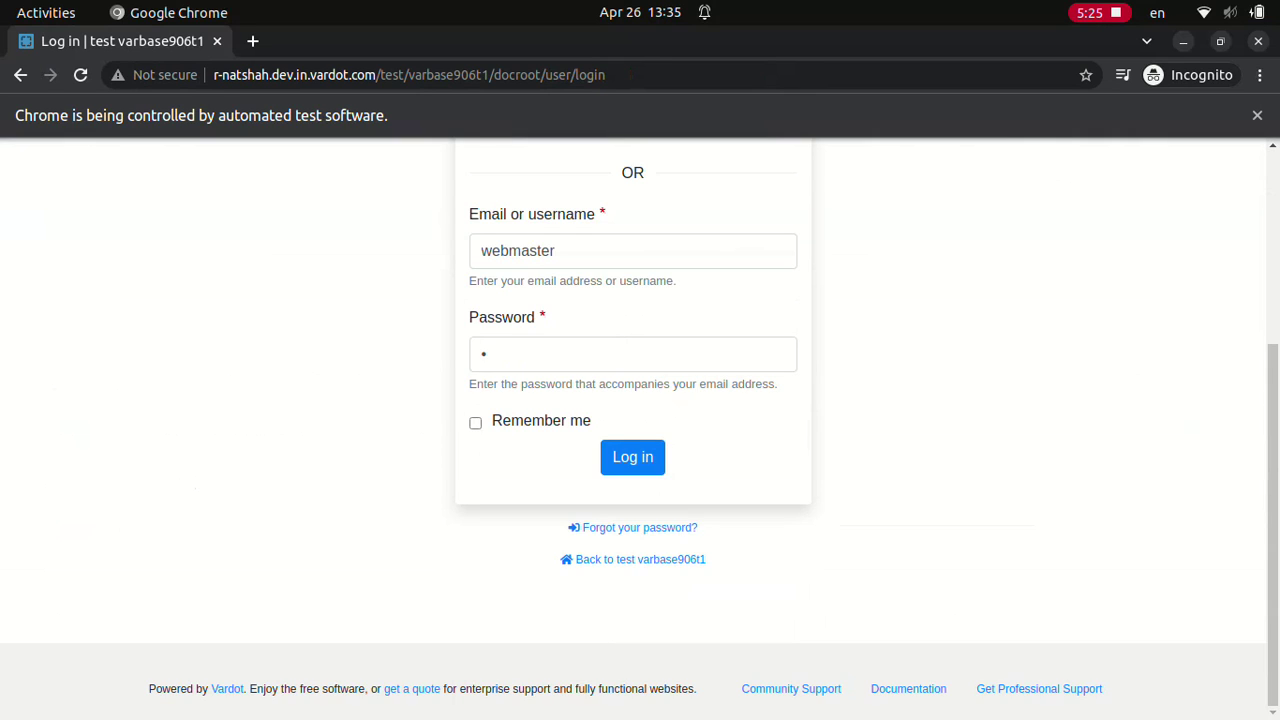
click(632, 456)
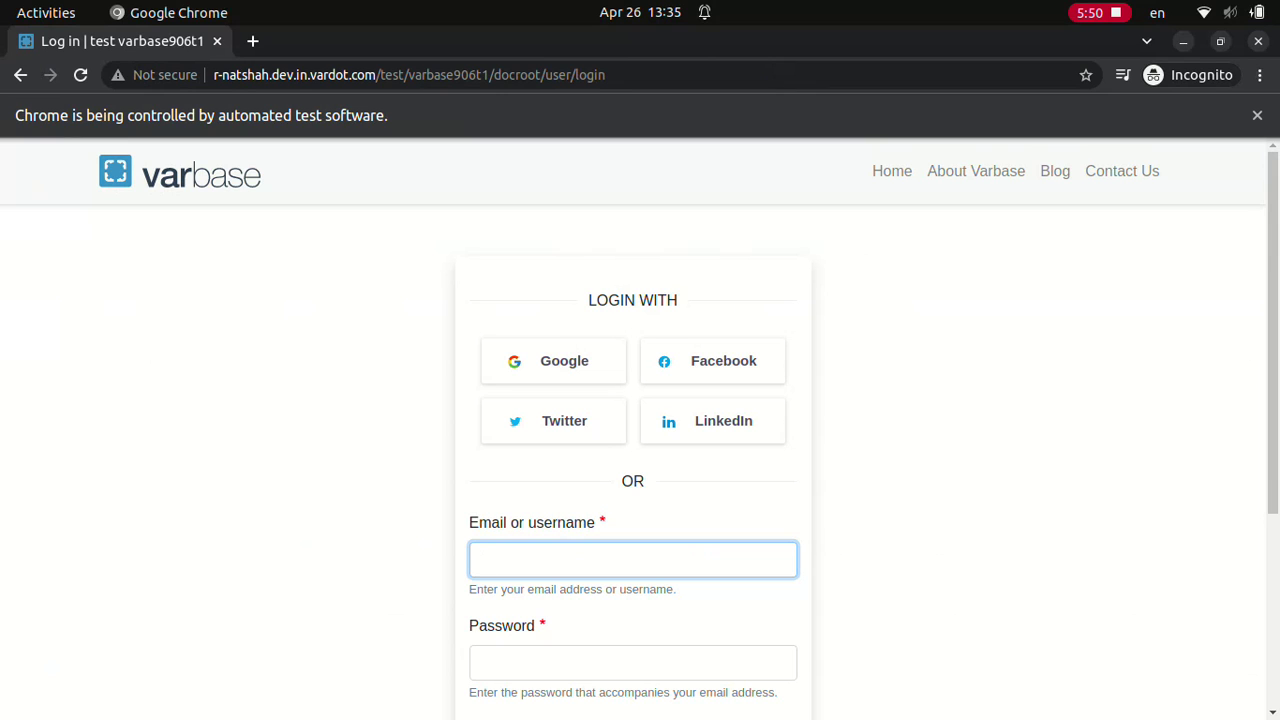
Step: Sign in as webmaster with the account password
text(webmaster)
click(633, 662)
text(d)
scroll(640, 430, down, 5)
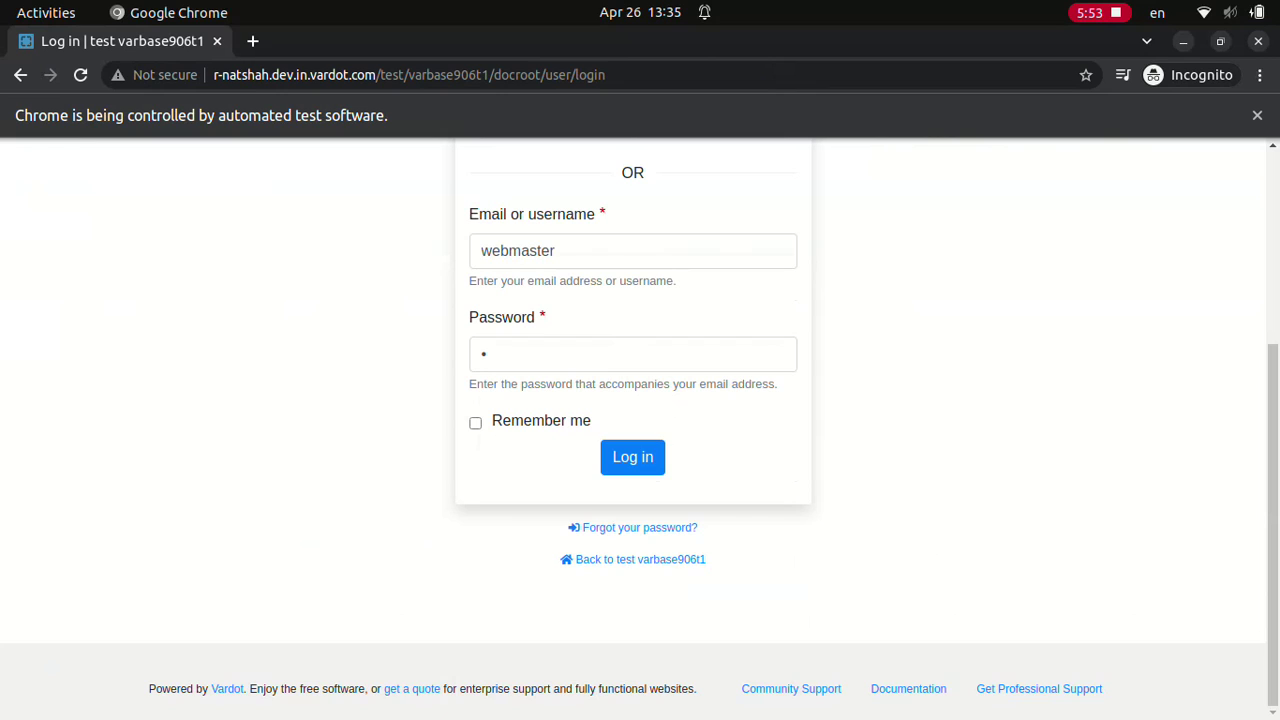
click(632, 457)
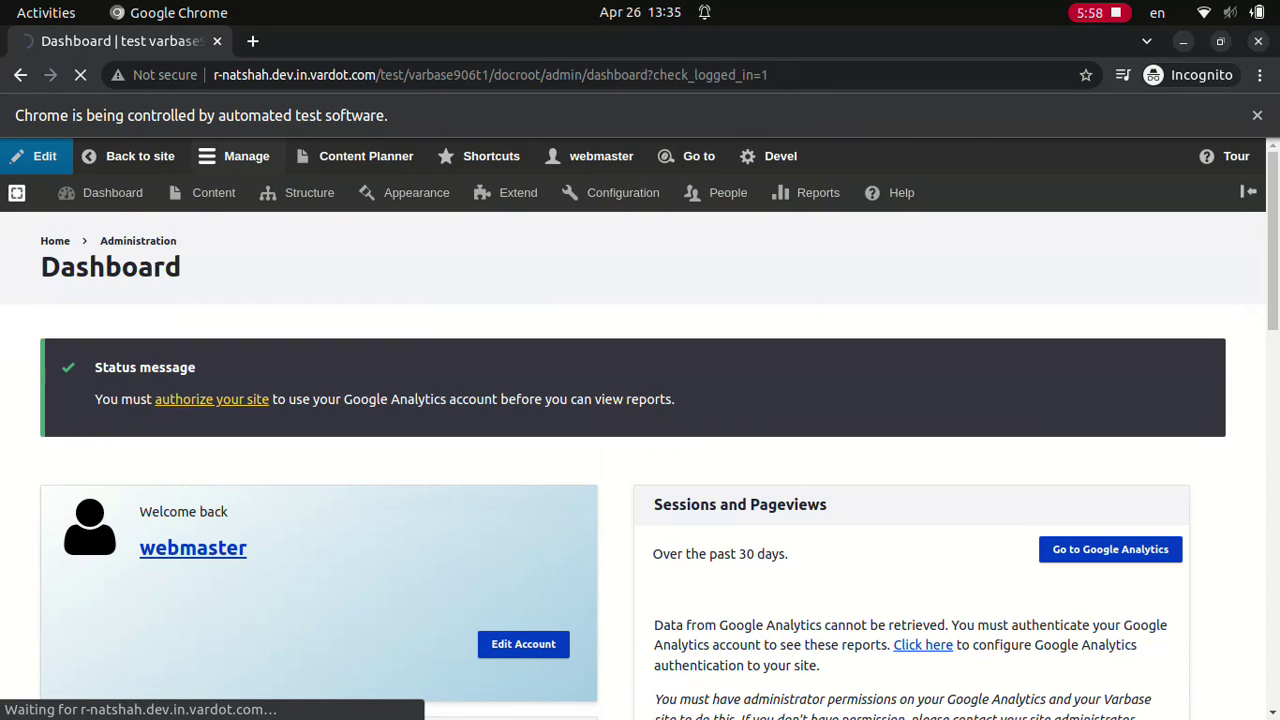
Step: Create user 'tester' with an e-mail address and a confirmed strong password
key(Tab)
text(tester)
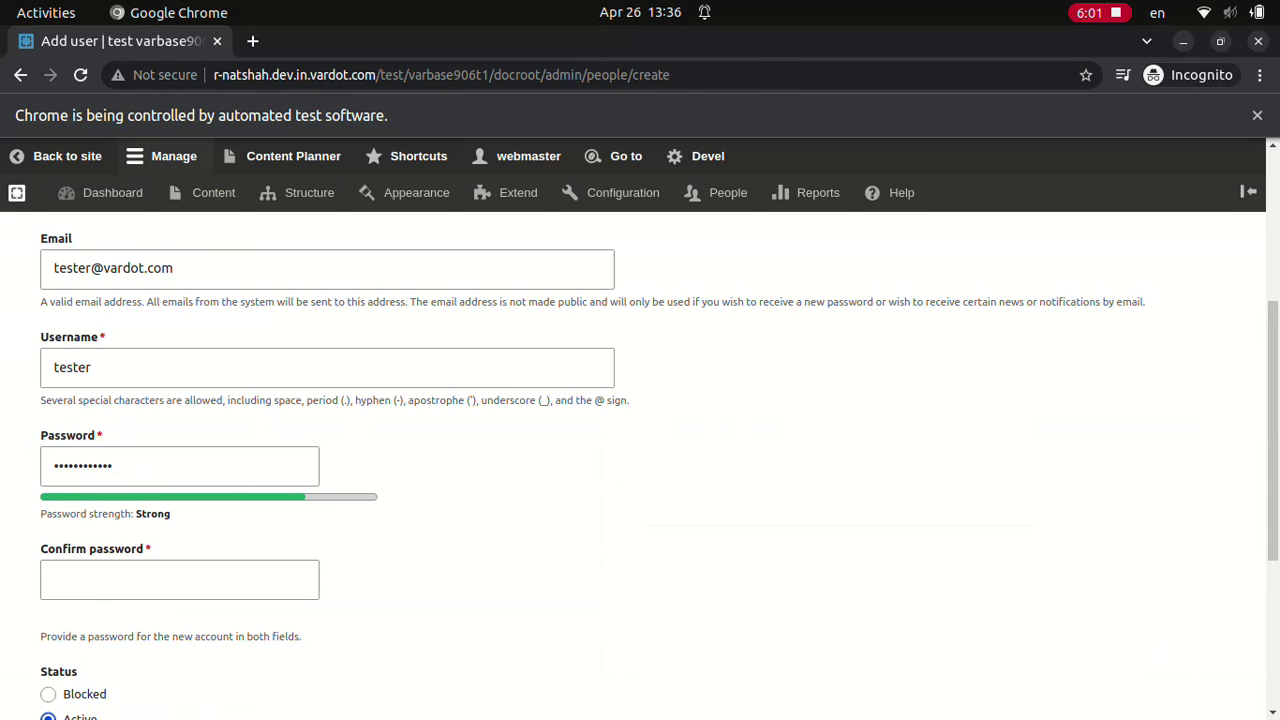
key(Tab)
text(dD.123123ddd)
click(123, 603)
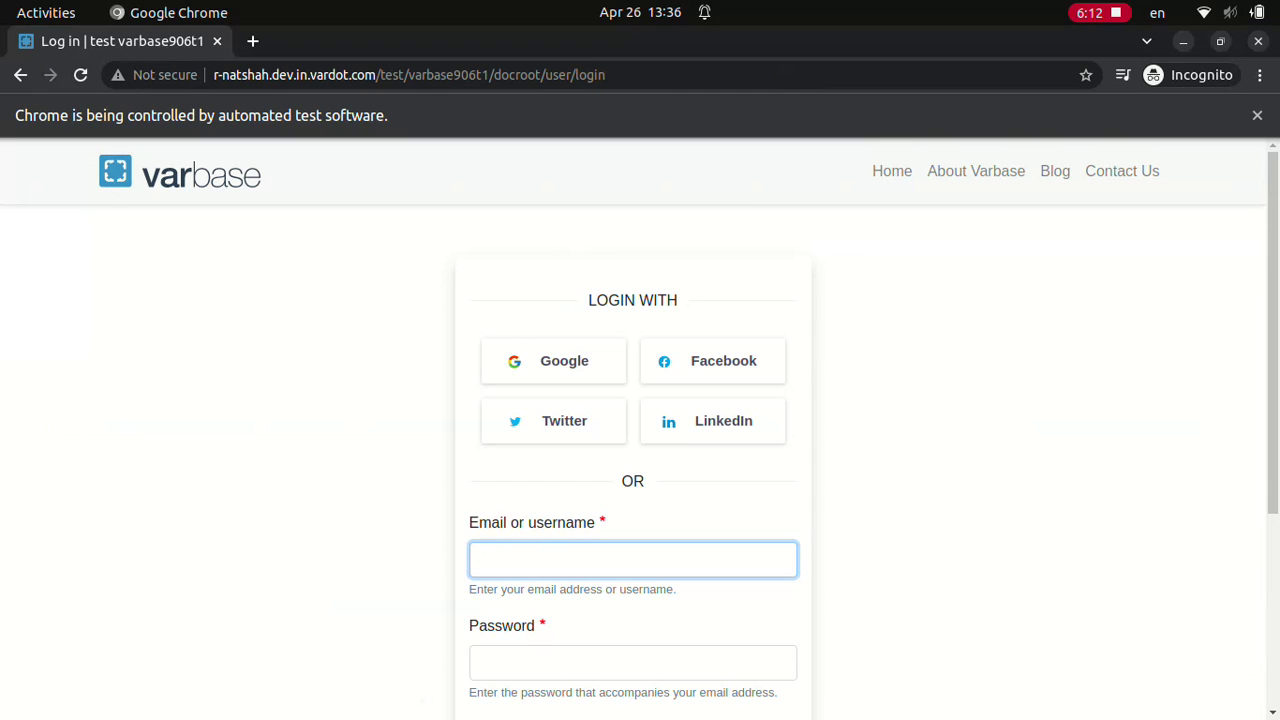
Step: Sign in as webmaster and filter the People list by name 'tester'
text(webmaster)
click(632, 662)
text(w)
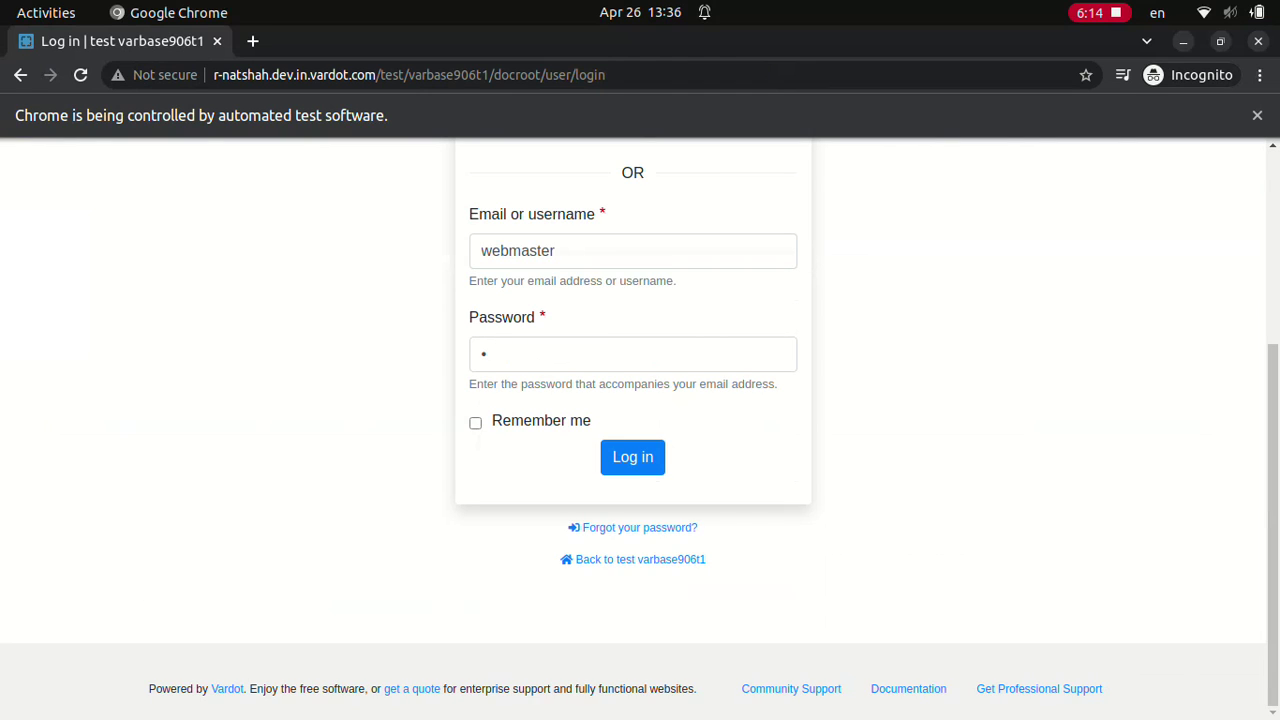
click(632, 456)
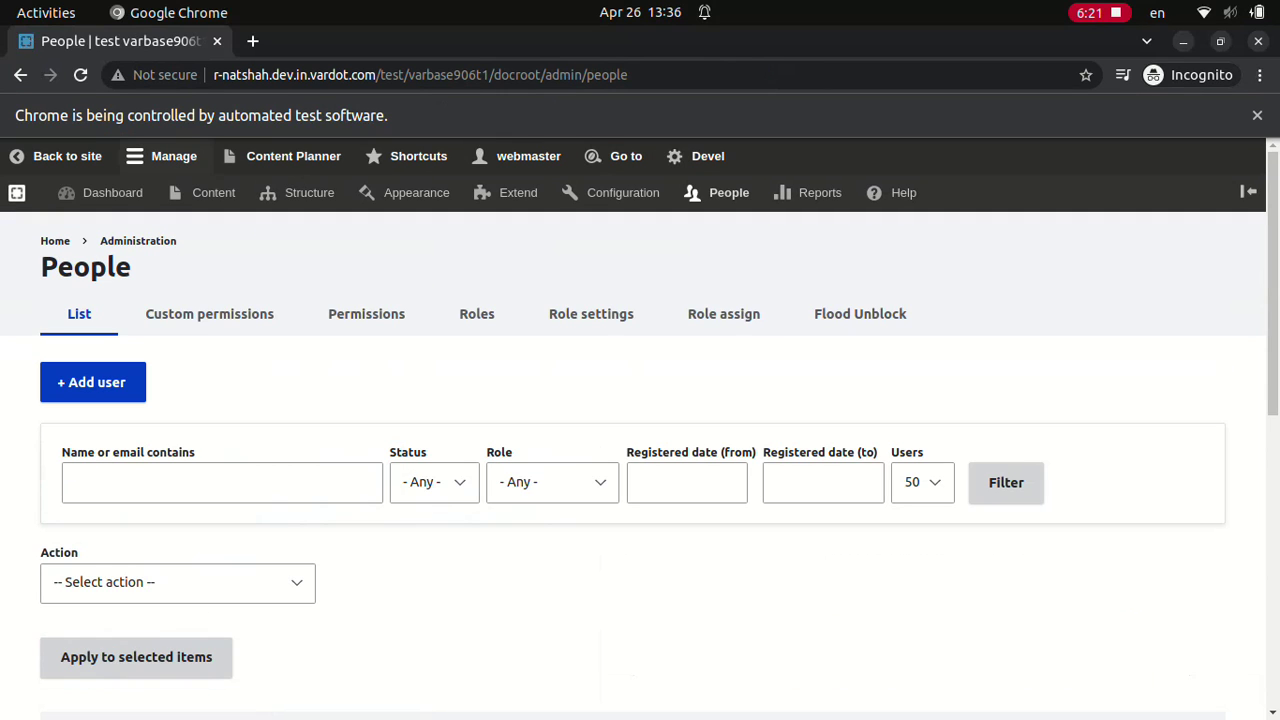
text(tester)
click(1006, 482)
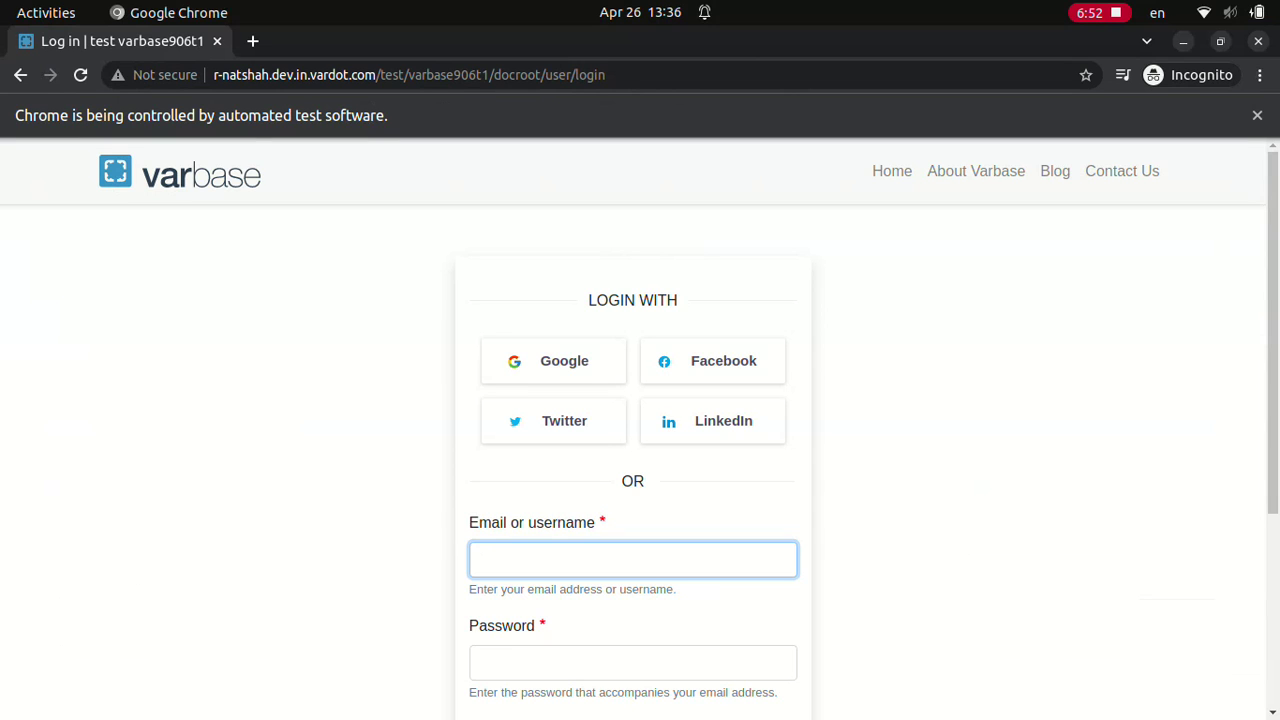
text(Normal user************)
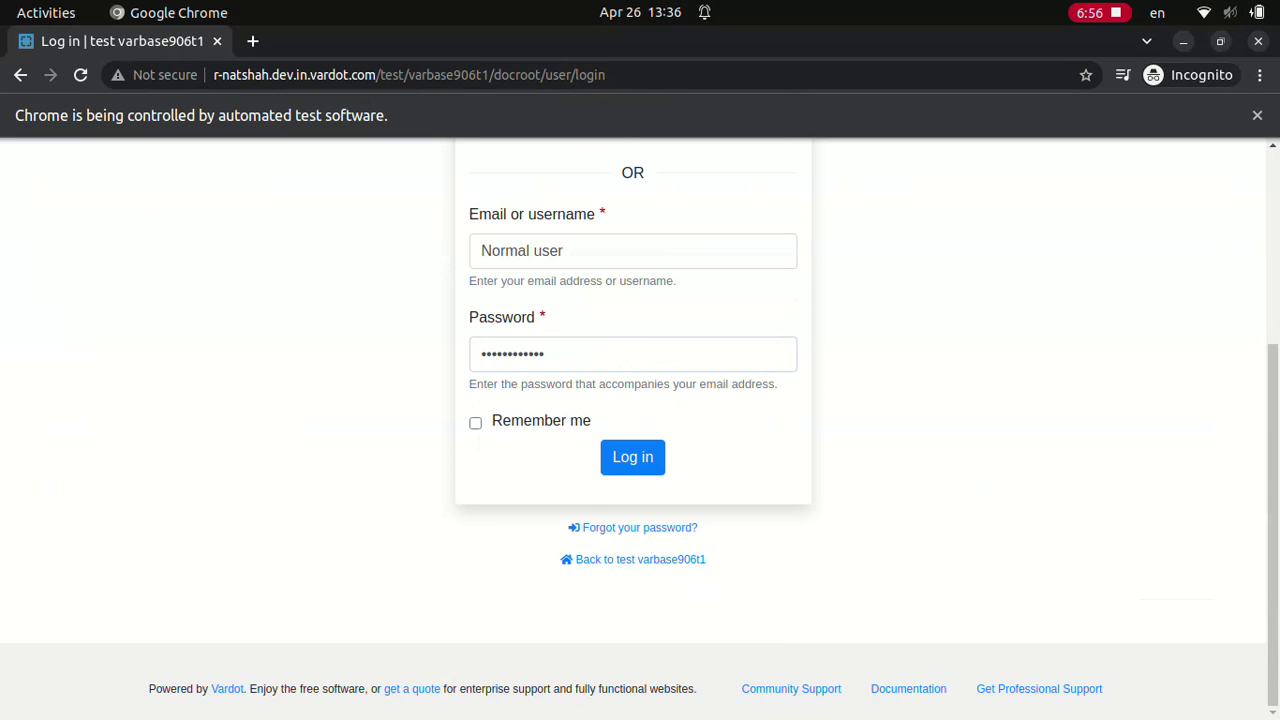
click(632, 456)
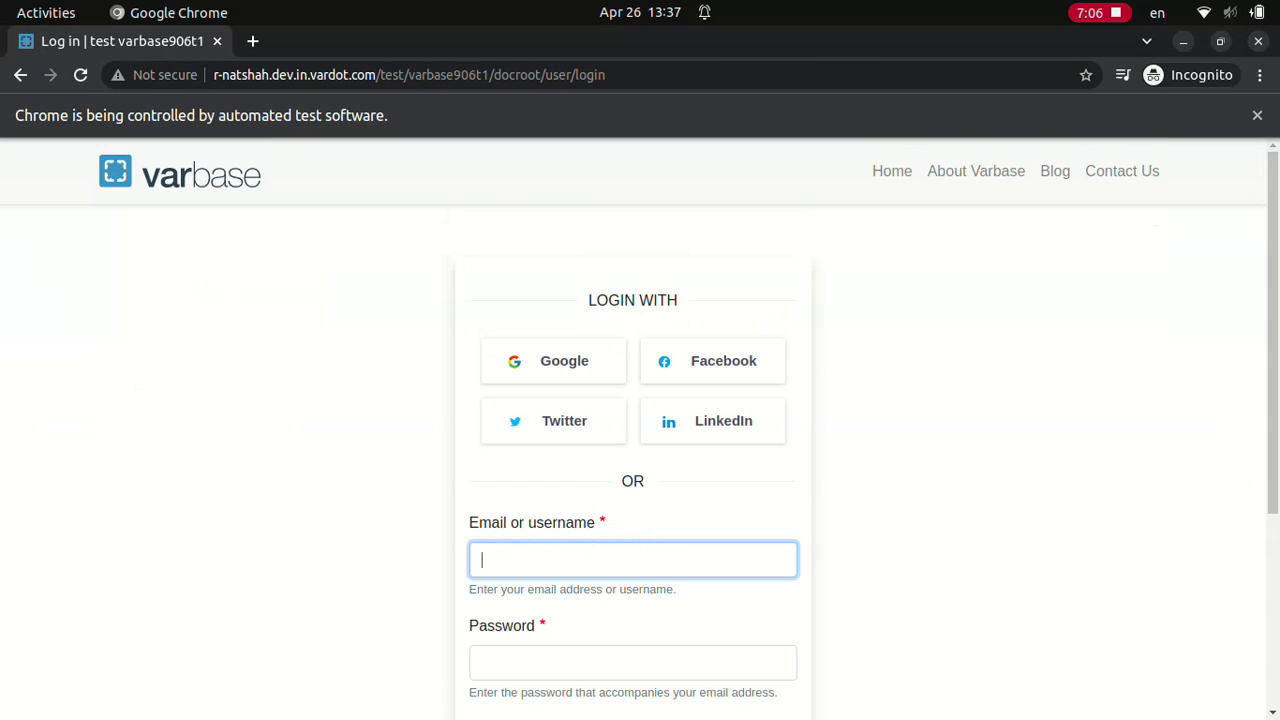
click(633, 662)
text(d)
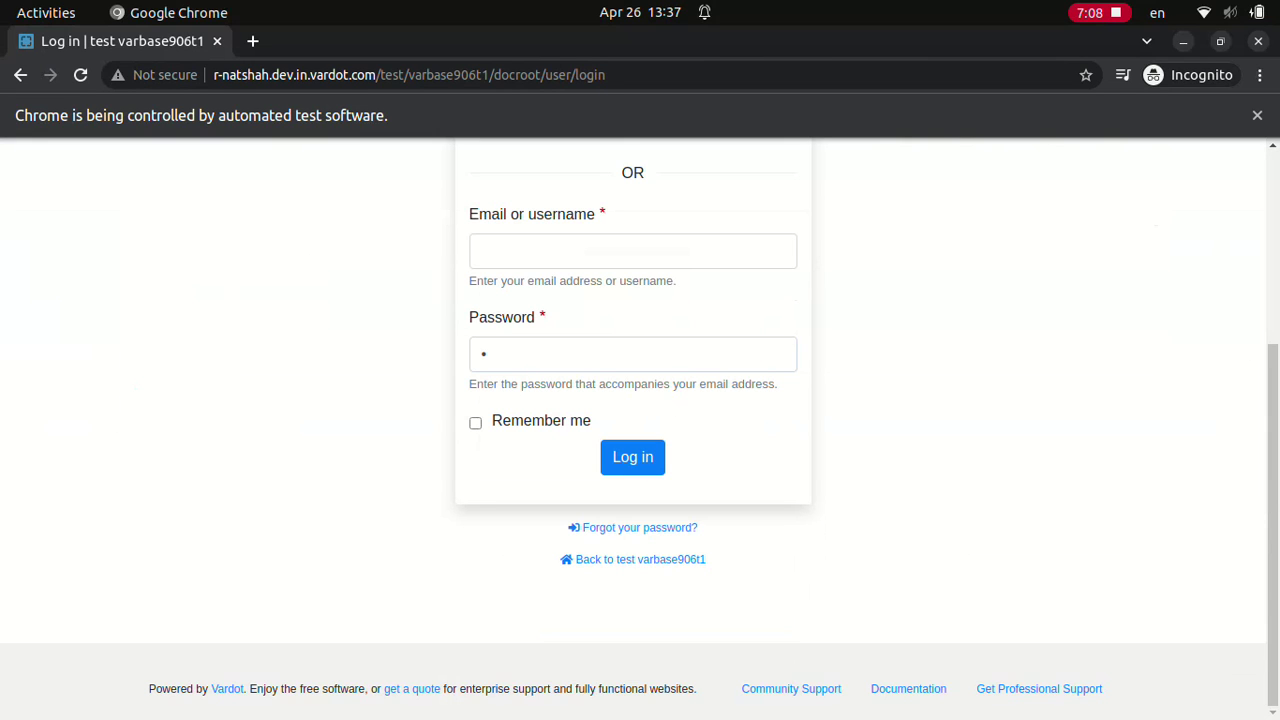
click(632, 456)
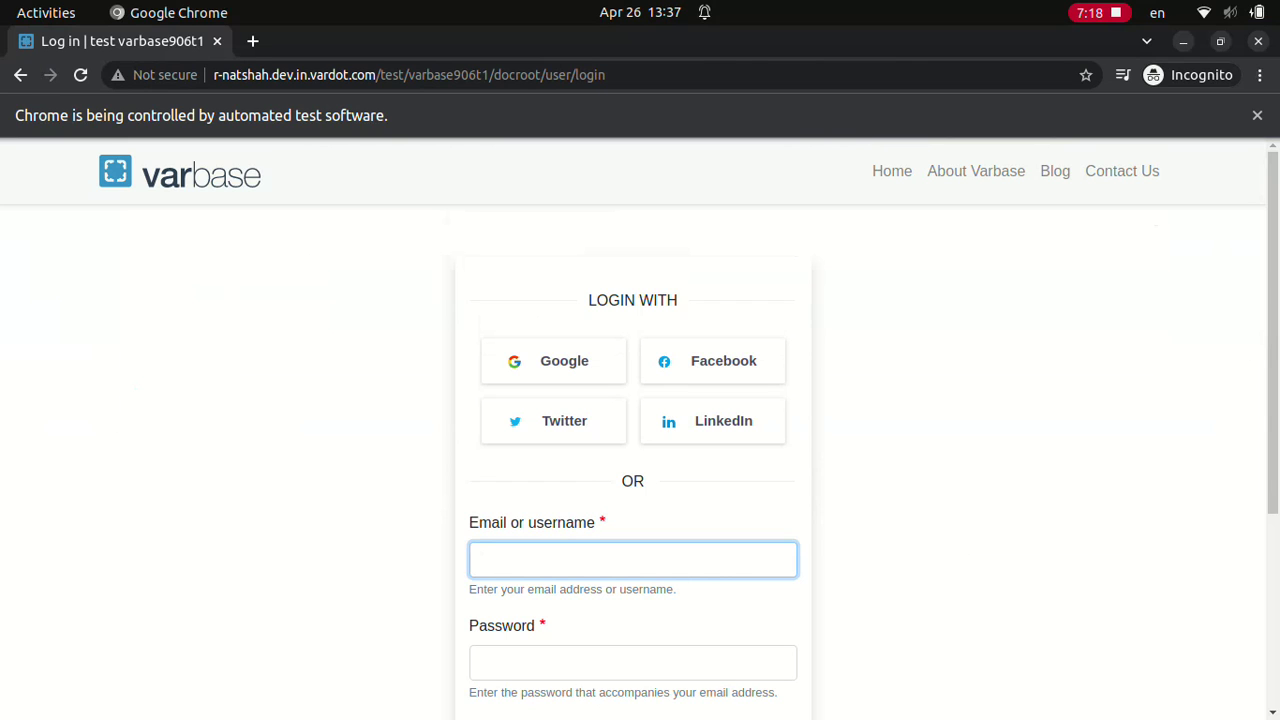
text(webmaster)
click(632, 662)
text(a)
scroll(640, 430, down, 3)
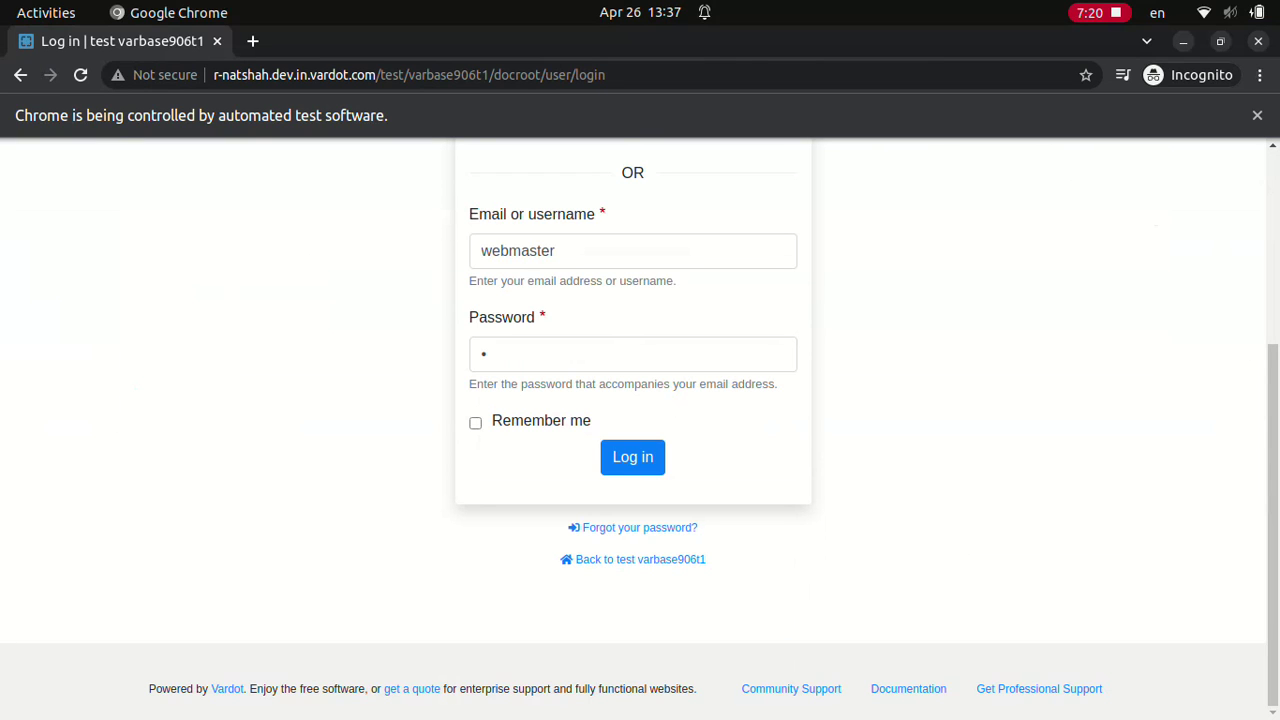
click(632, 456)
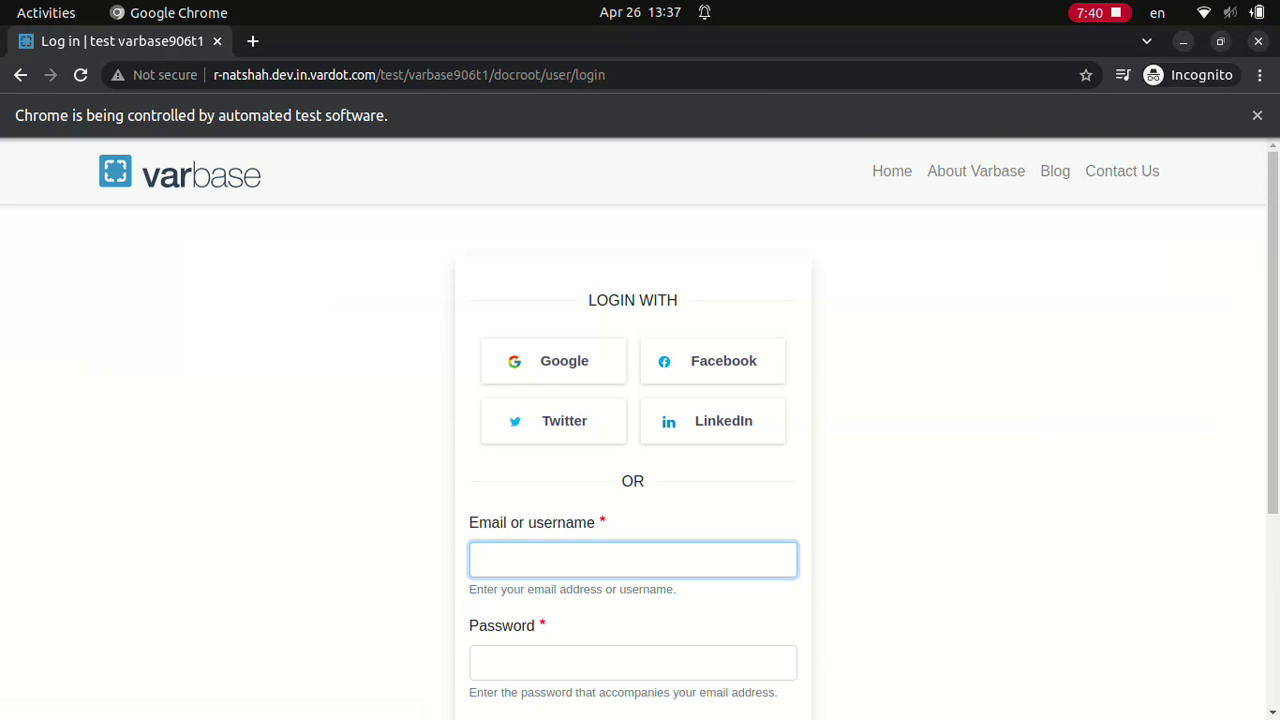
text(webmaster)
click(633, 662)
text(•)
scroll(633, 430, down, 3)
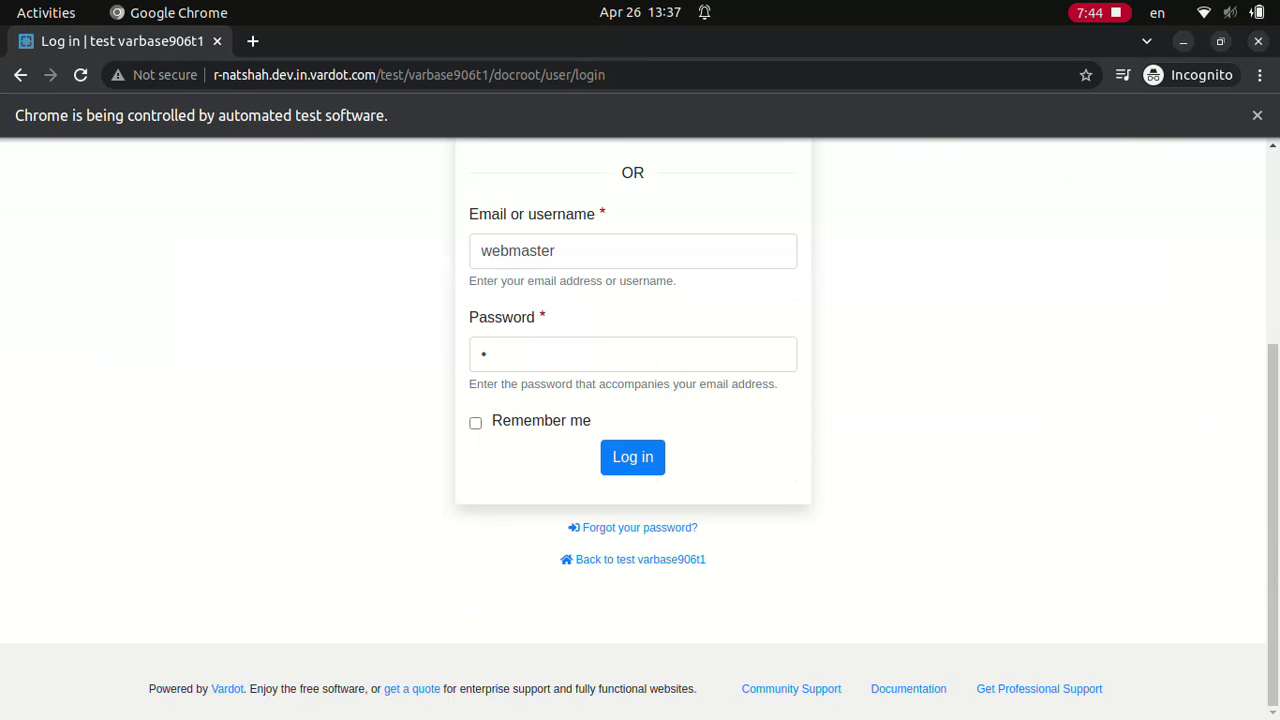
click(633, 457)
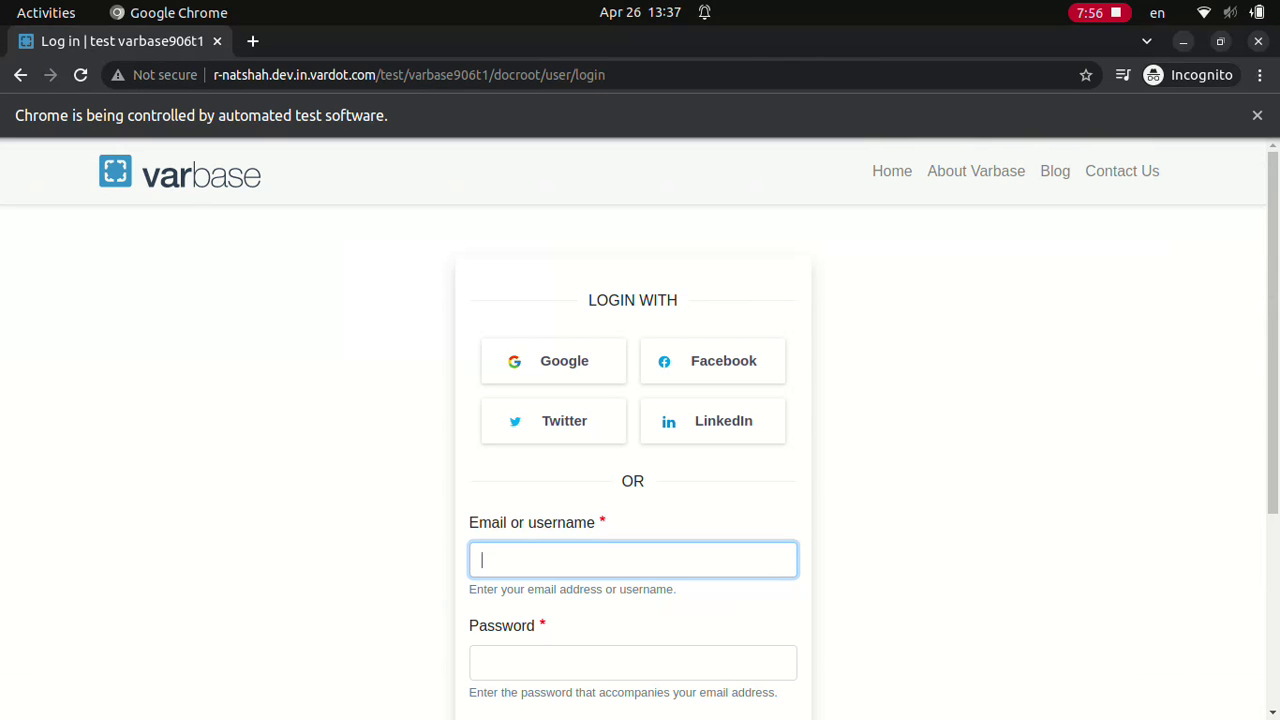
text(webmaster)
click(632, 662)
text(a)
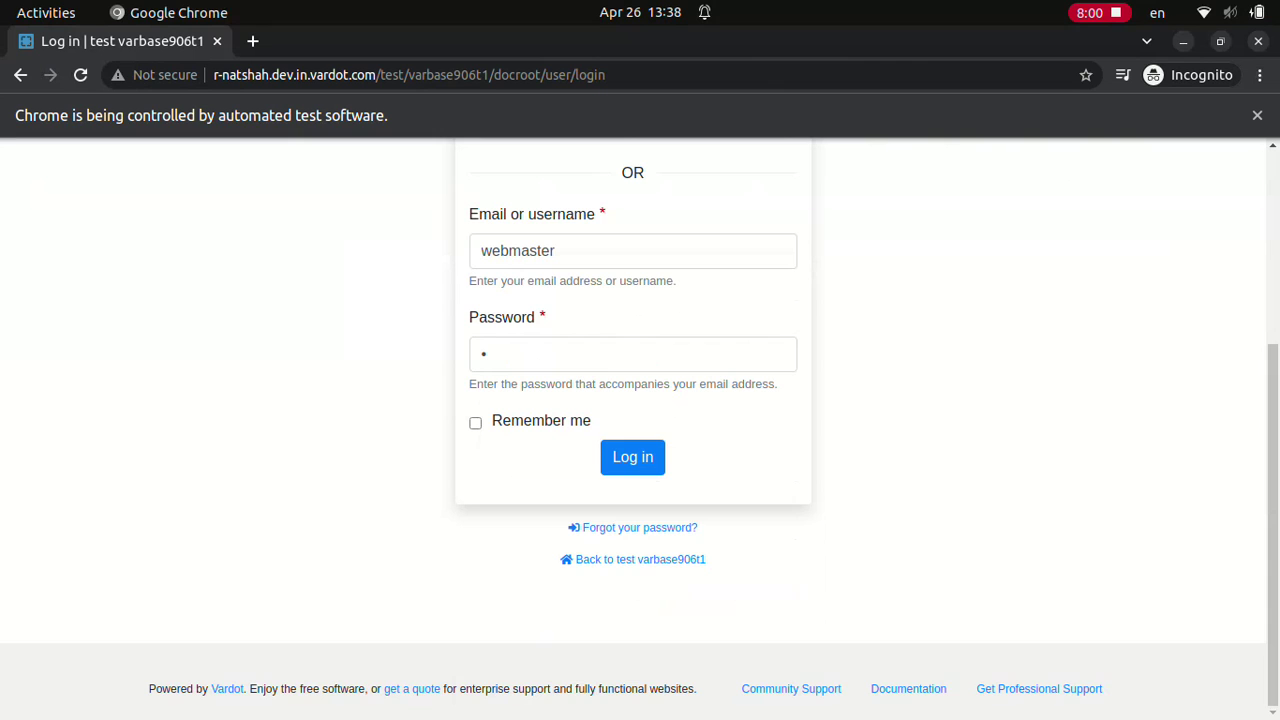
click(632, 456)
key(Return)
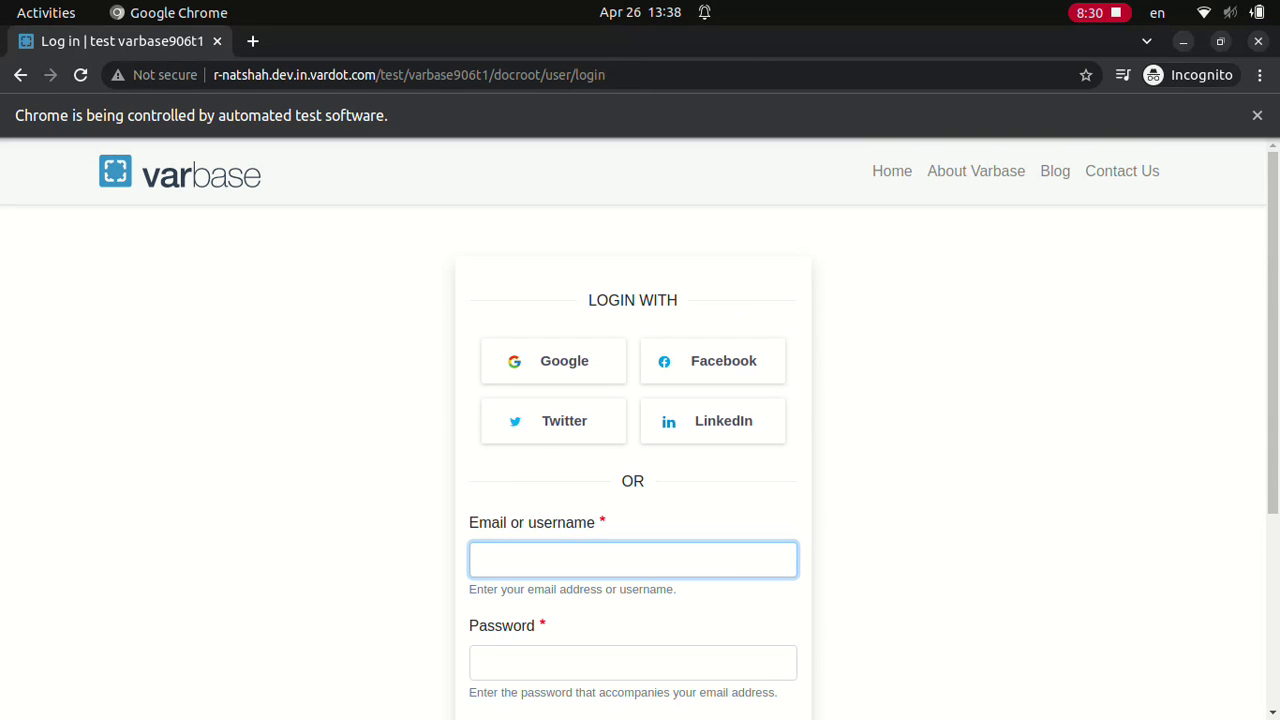
text(webmaster)
click(632, 662)
text(w)
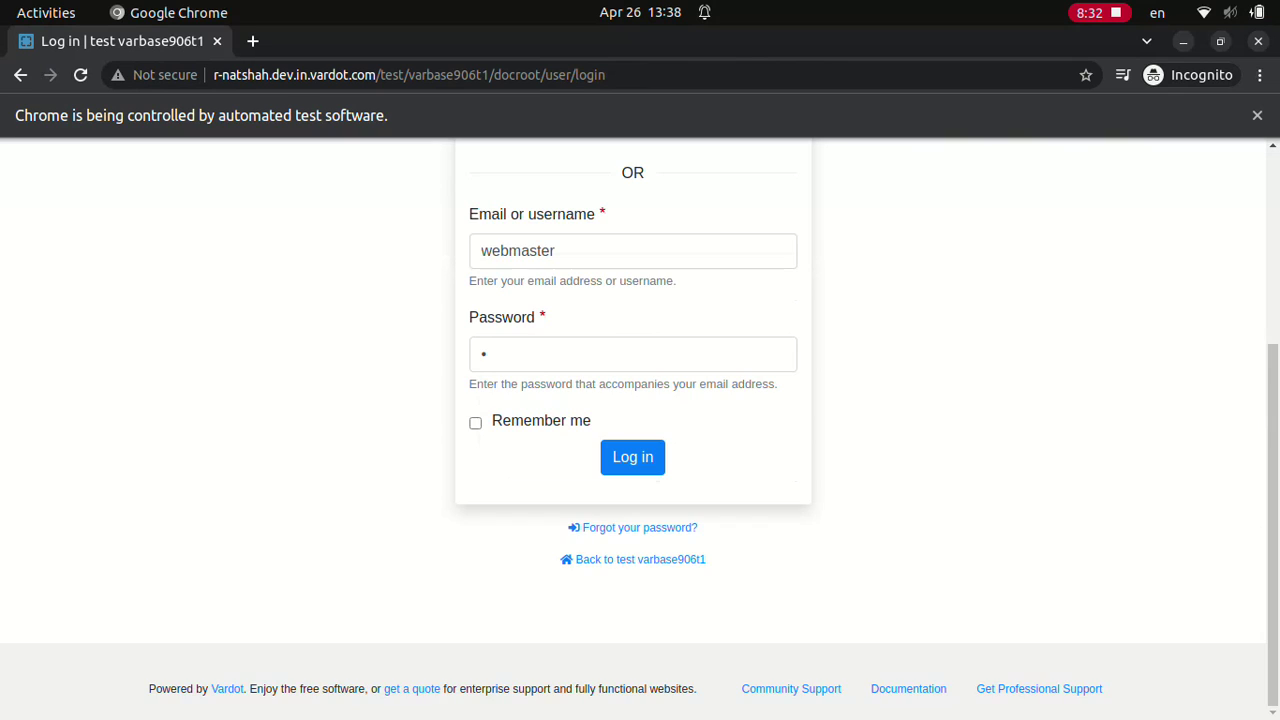
key(Return)
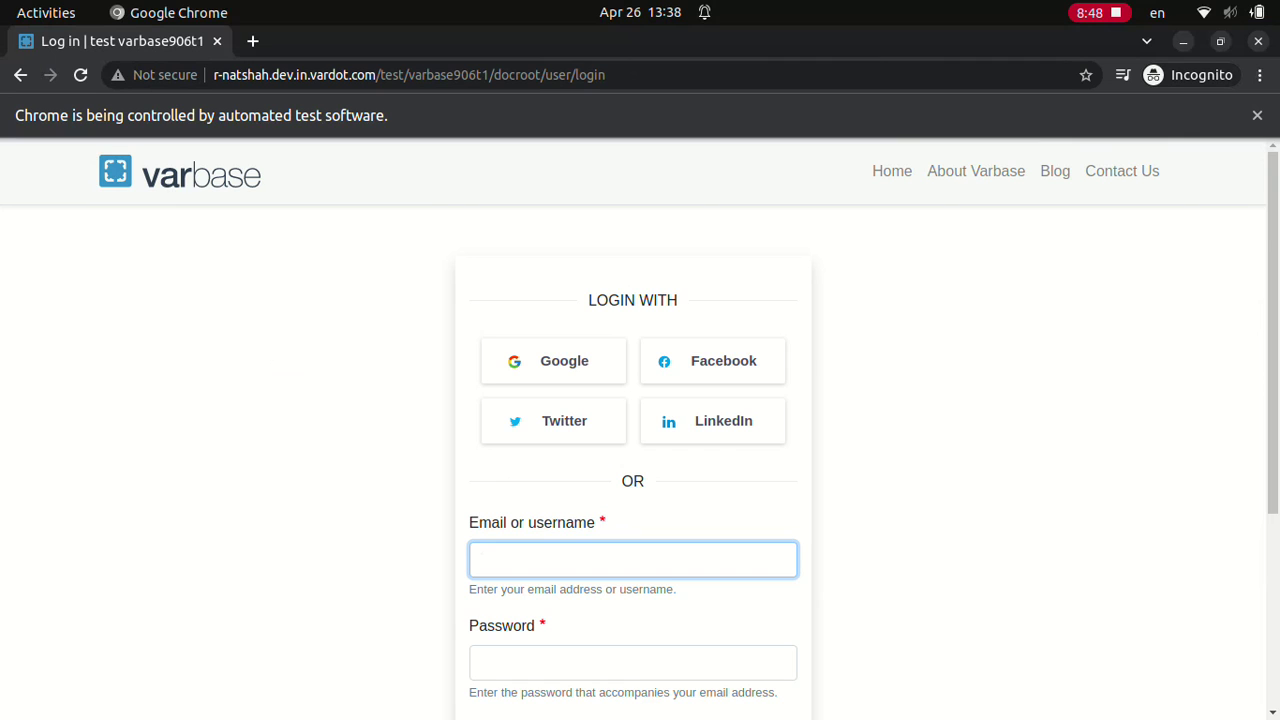
text(webmaster)
click(632, 662)
text(d)
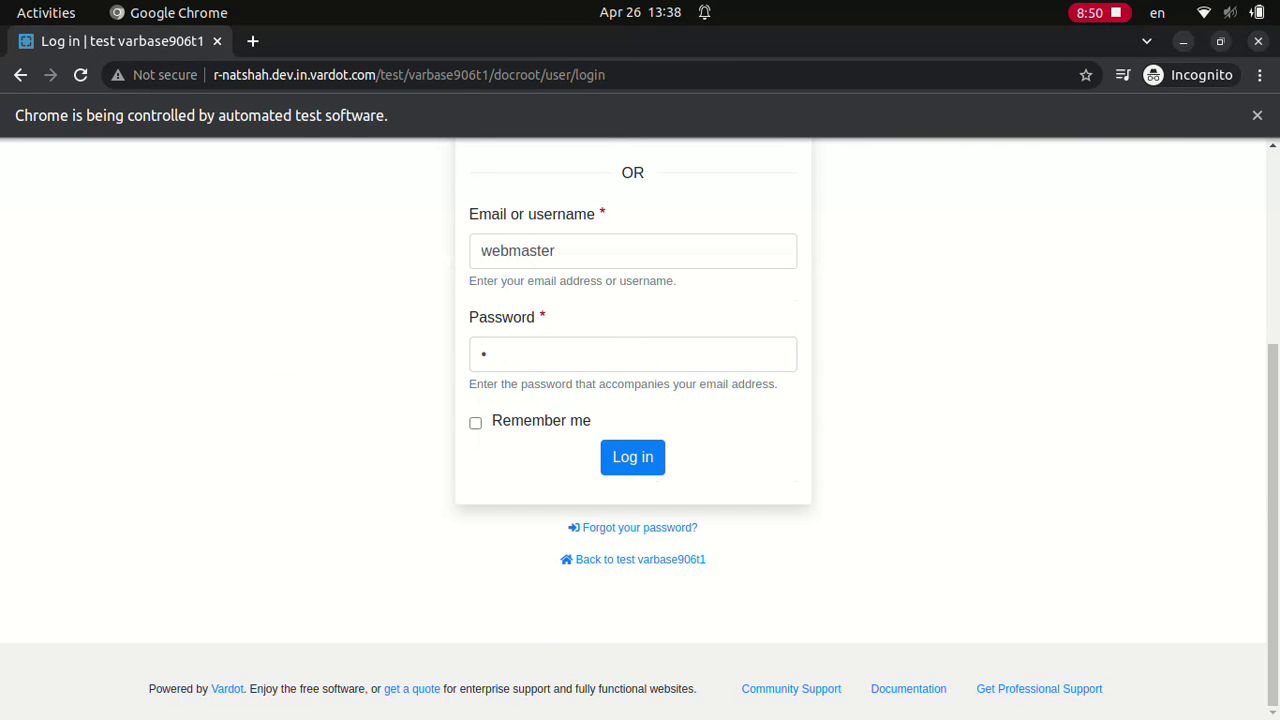
click(632, 457)
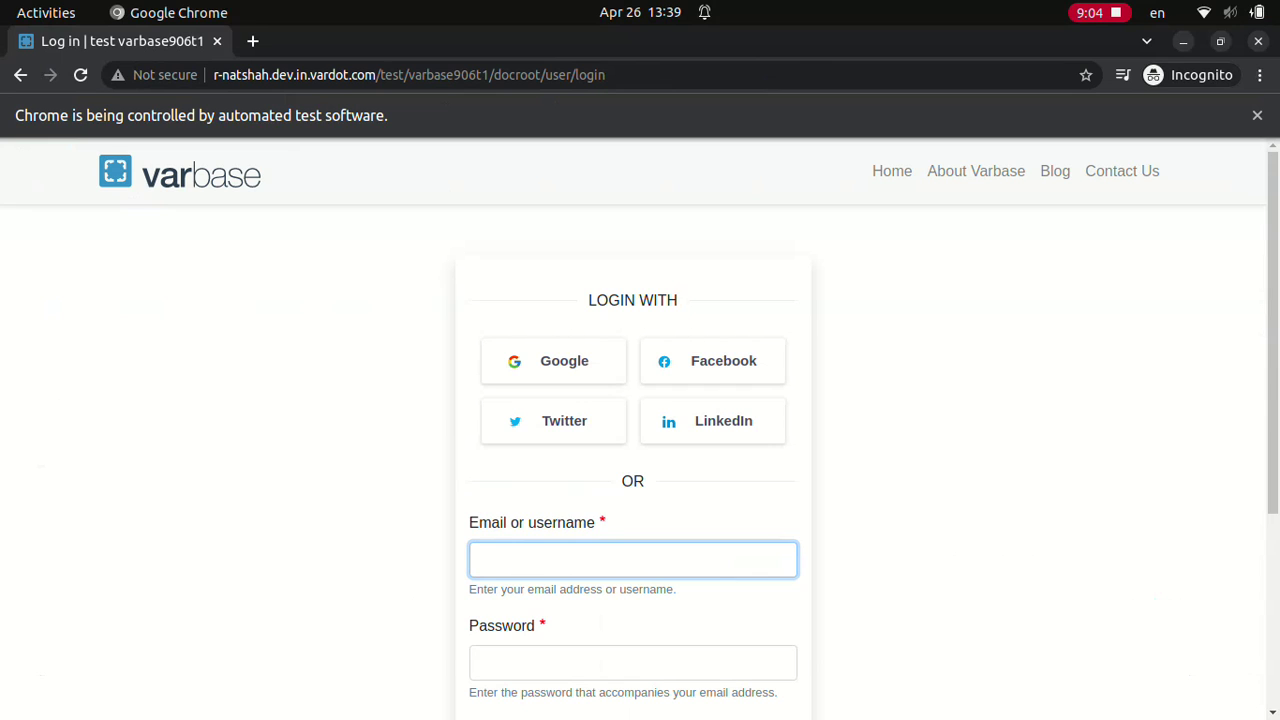
text(webmaster)
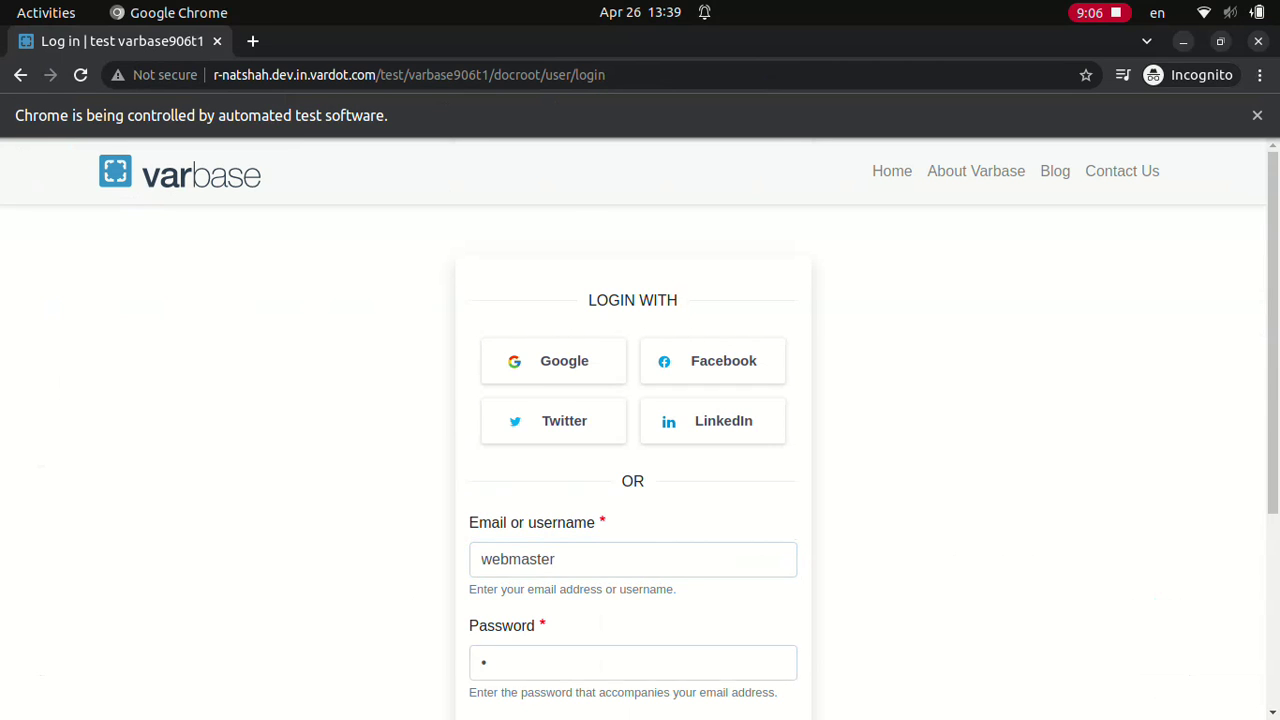
scroll(640, 430, down, 3)
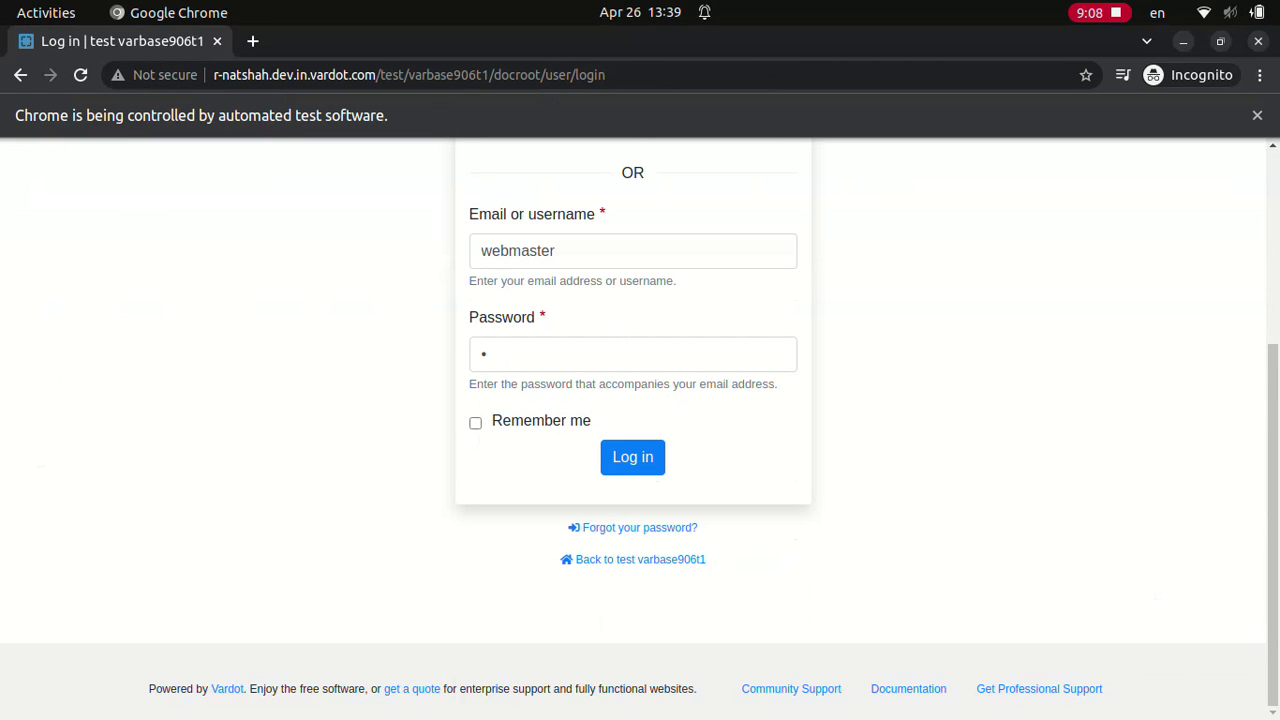
click(632, 456)
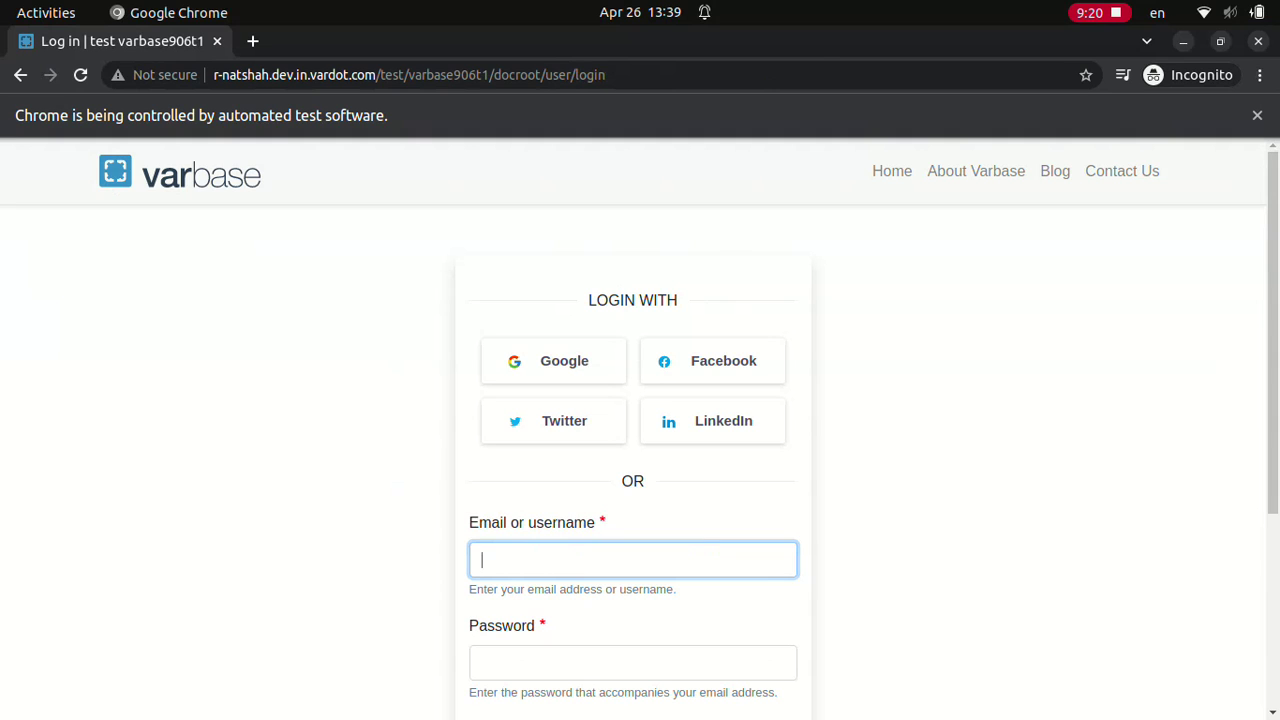
text(webmaster)
click(632, 662)
text(w)
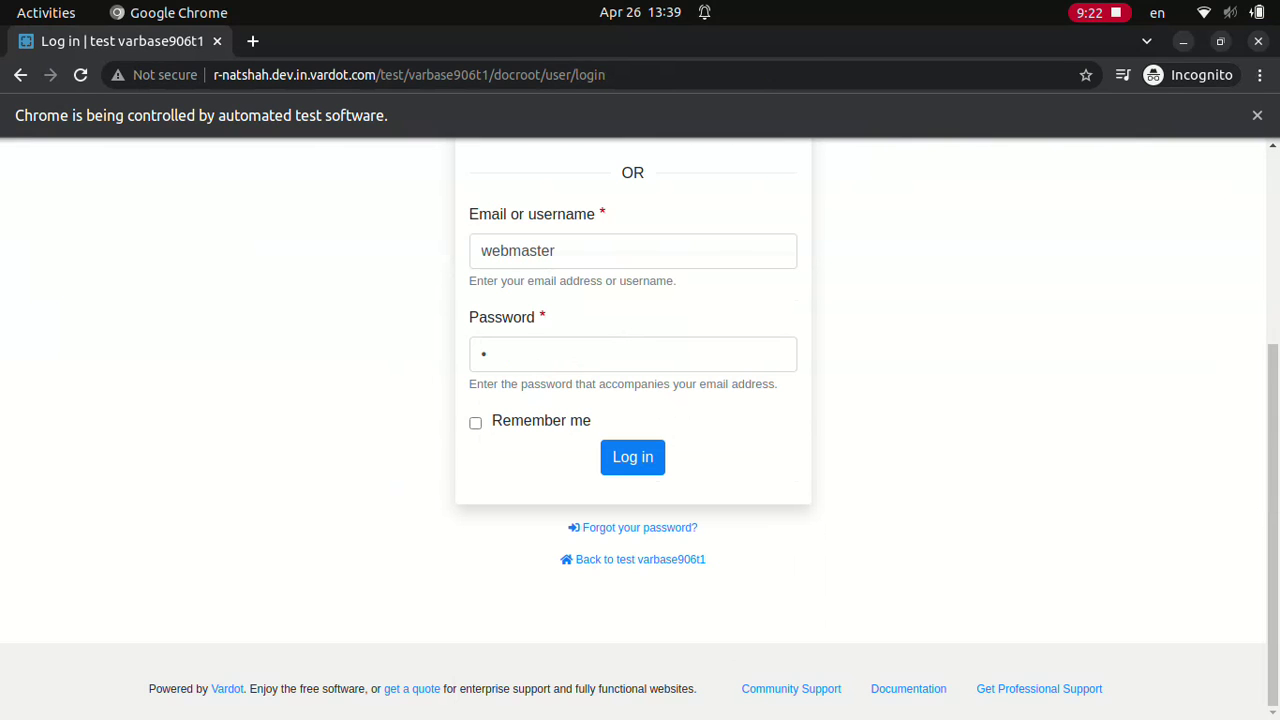
click(632, 456)
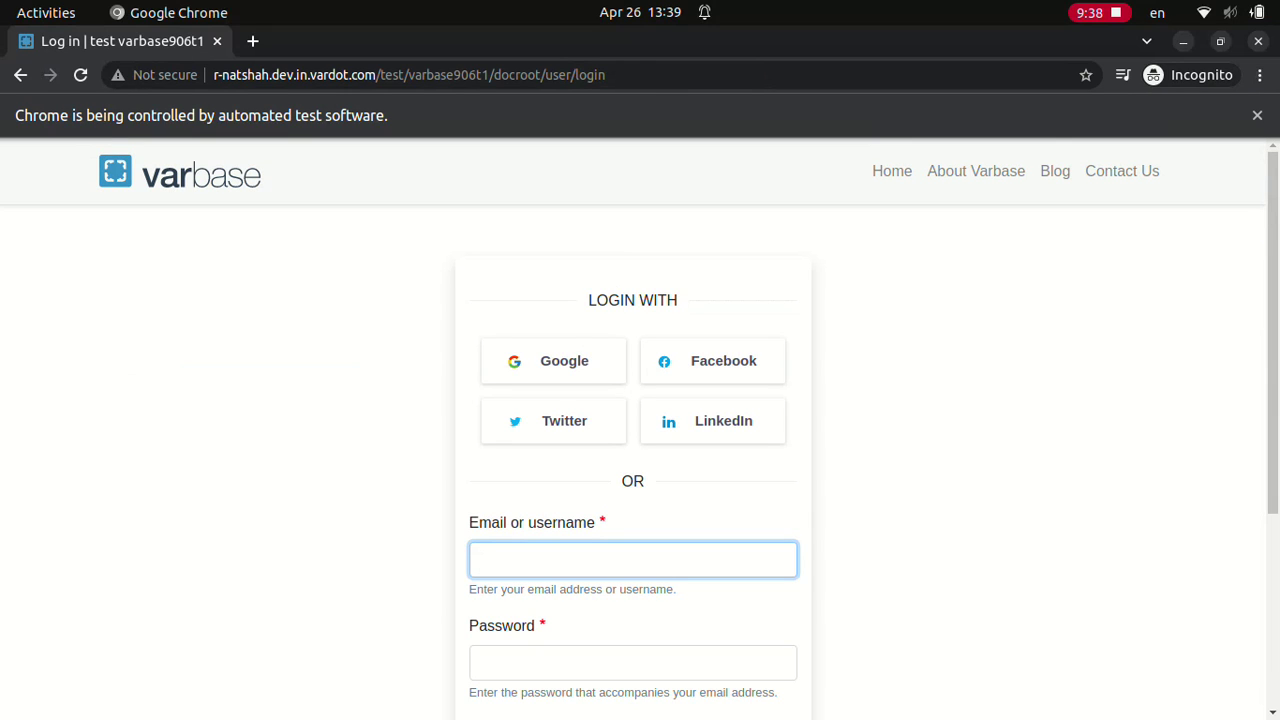
text(webmaster)
click(632, 662)
text(d)
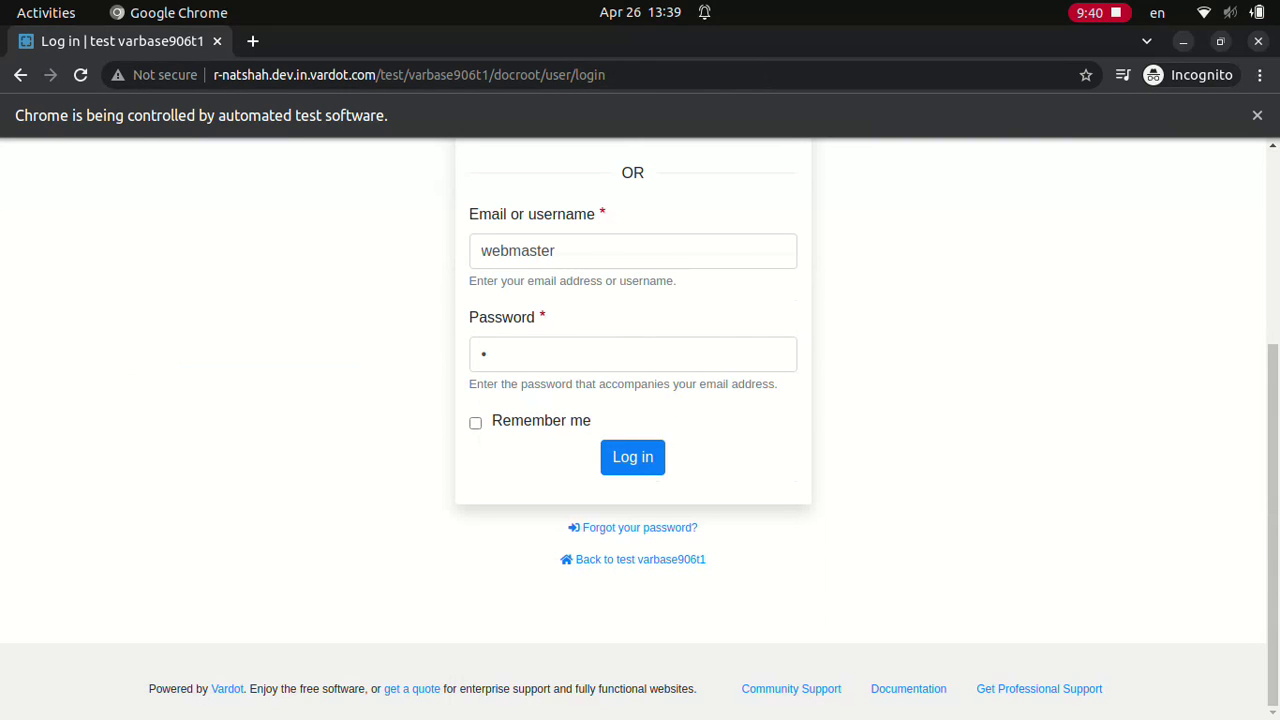
click(632, 456)
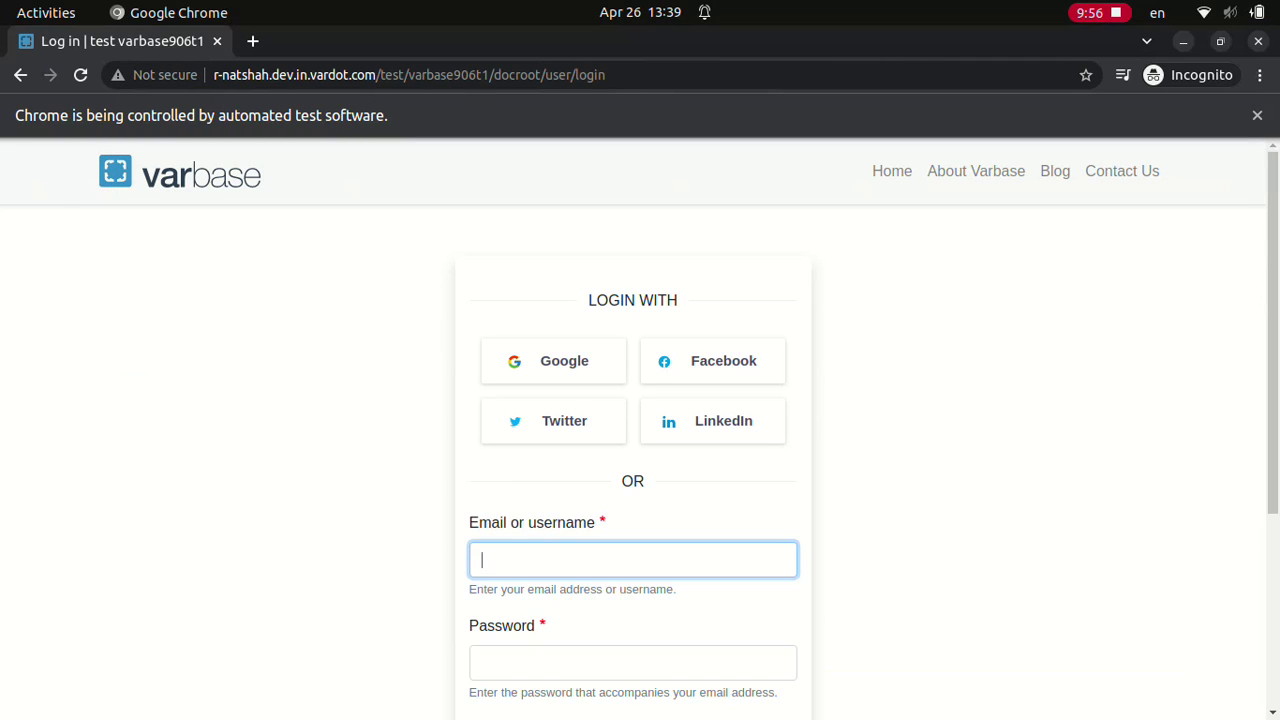
text(webmaster)
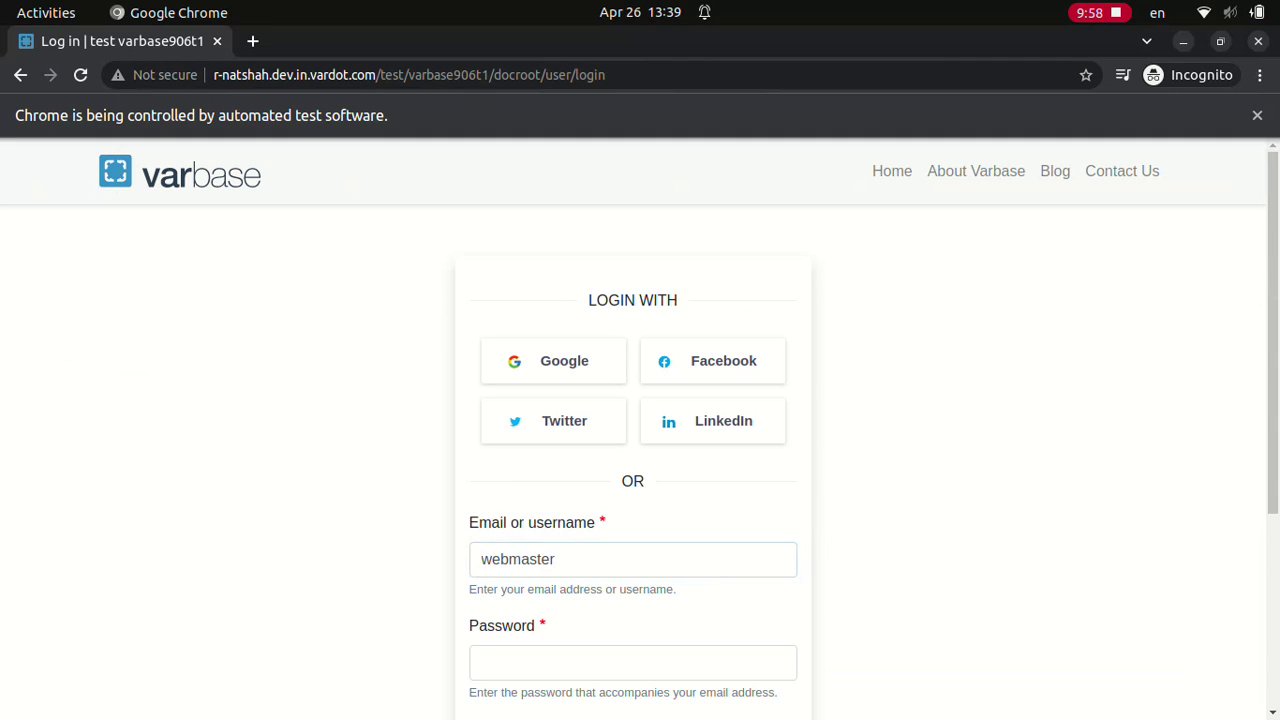
click(632, 662)
text(•)
scroll(632, 430, down, 3)
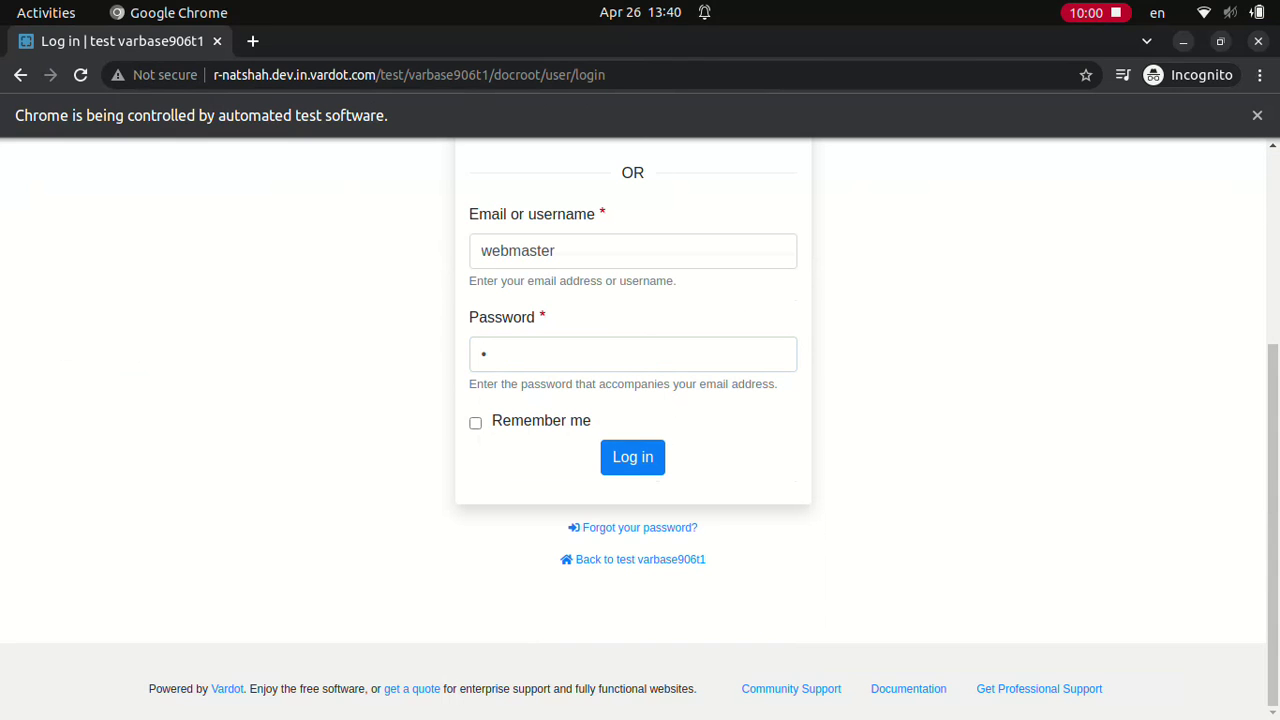
click(632, 456)
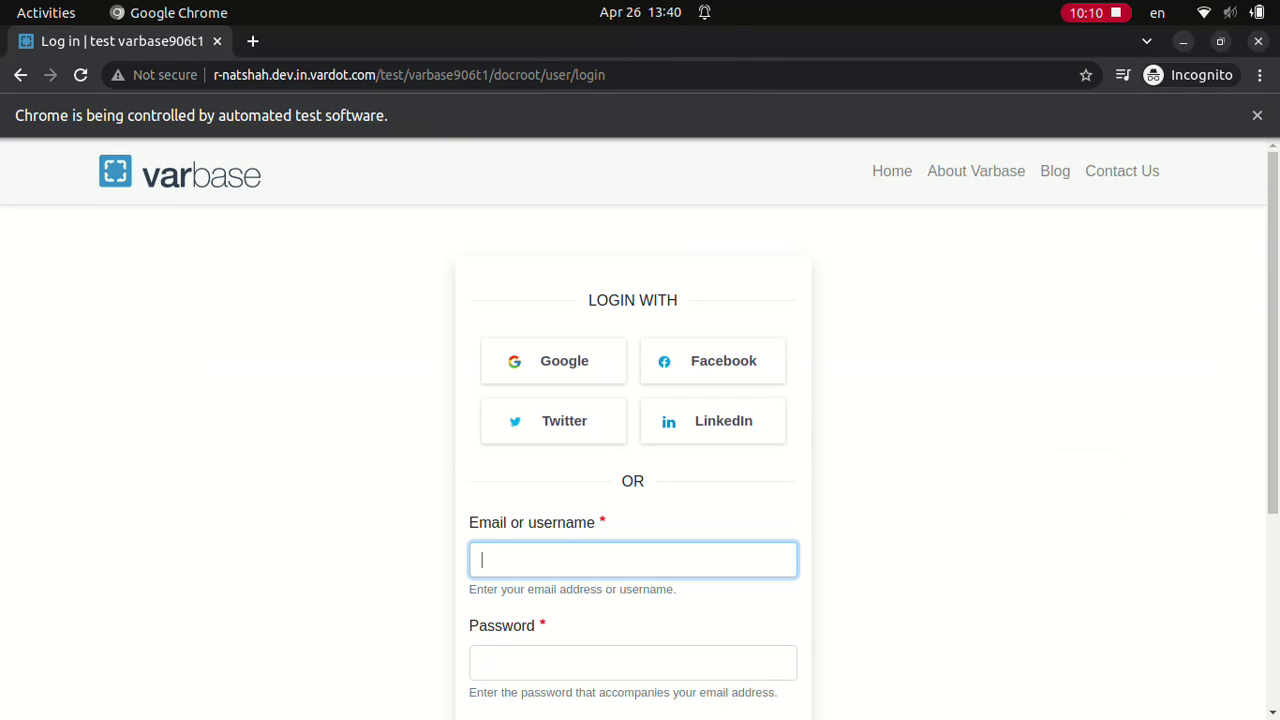
text(webmaster)
click(633, 662)
text(a)
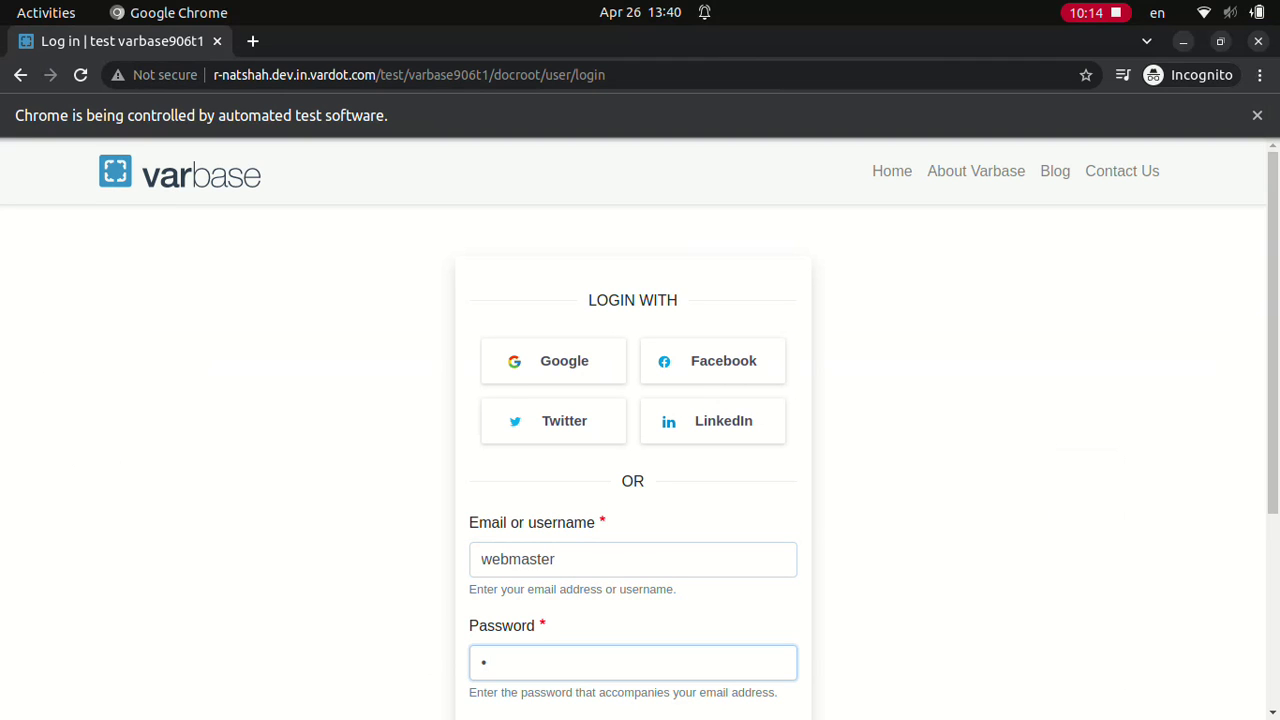
scroll(640, 430, down, 3)
click(632, 456)
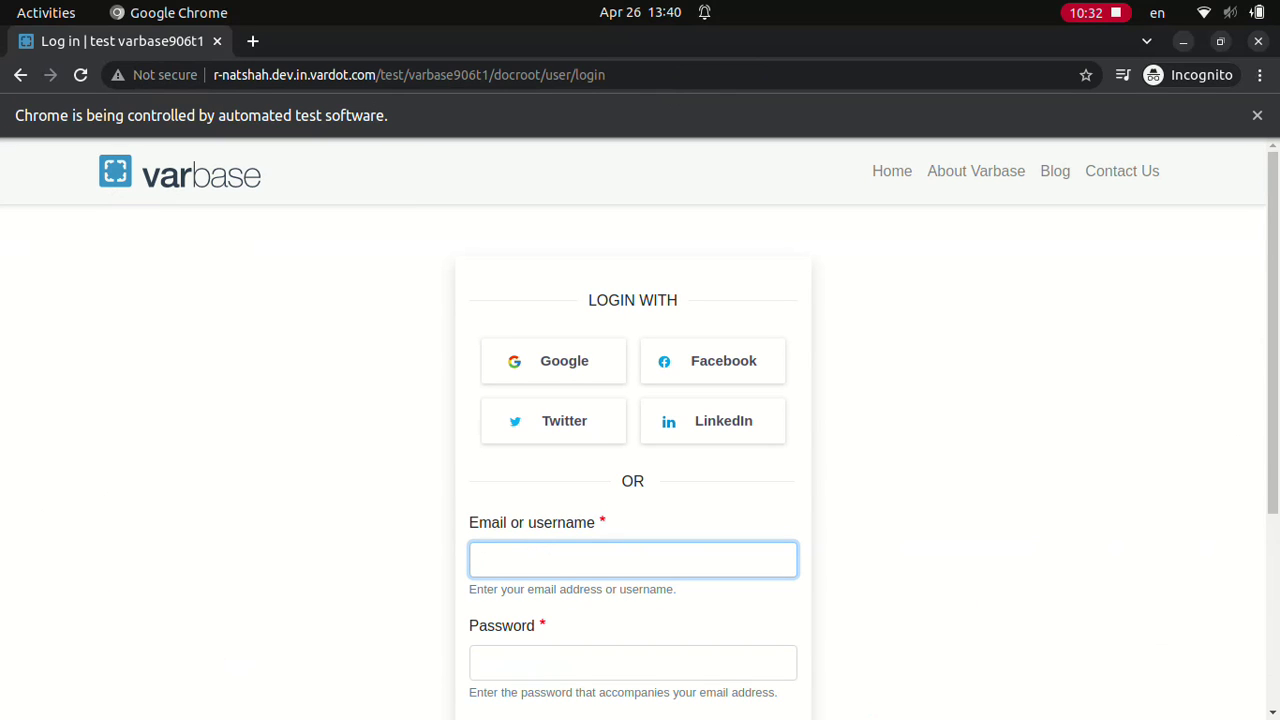
Step: Make two login attempts as webmaster that get rejected
text(webmaster)
click(632, 662)
text(•)
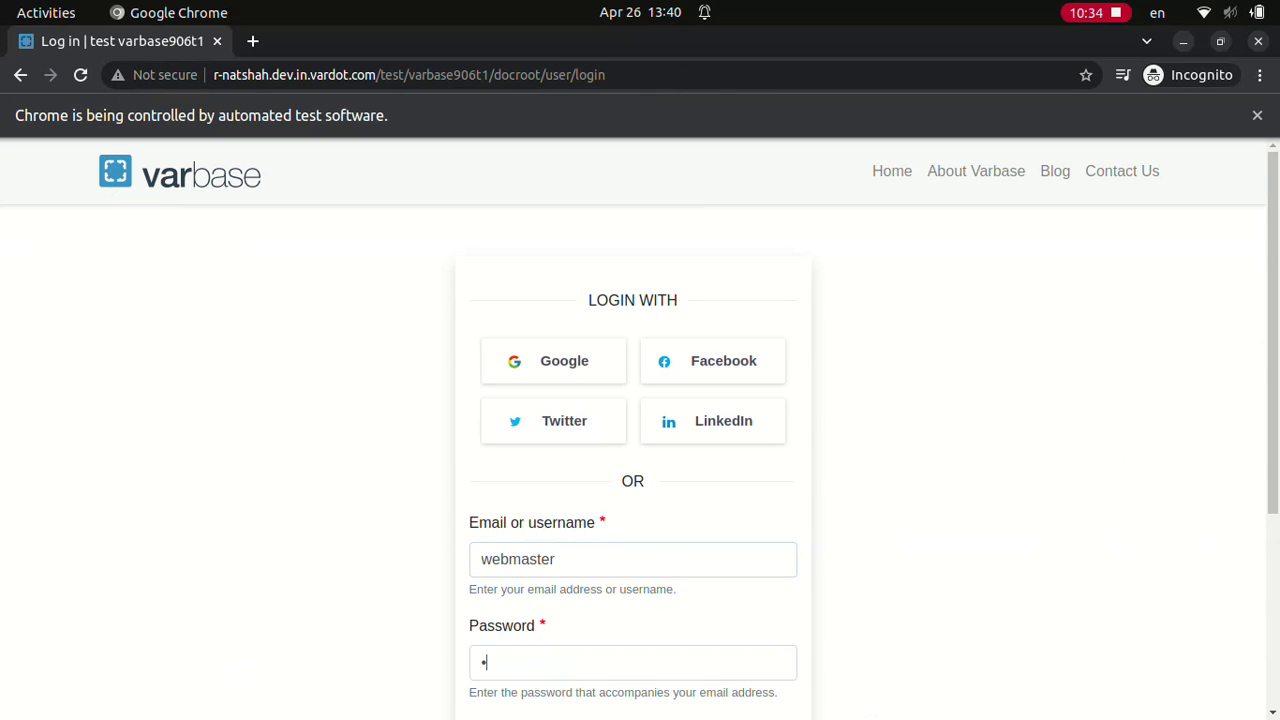
scroll(640, 430, down, 3)
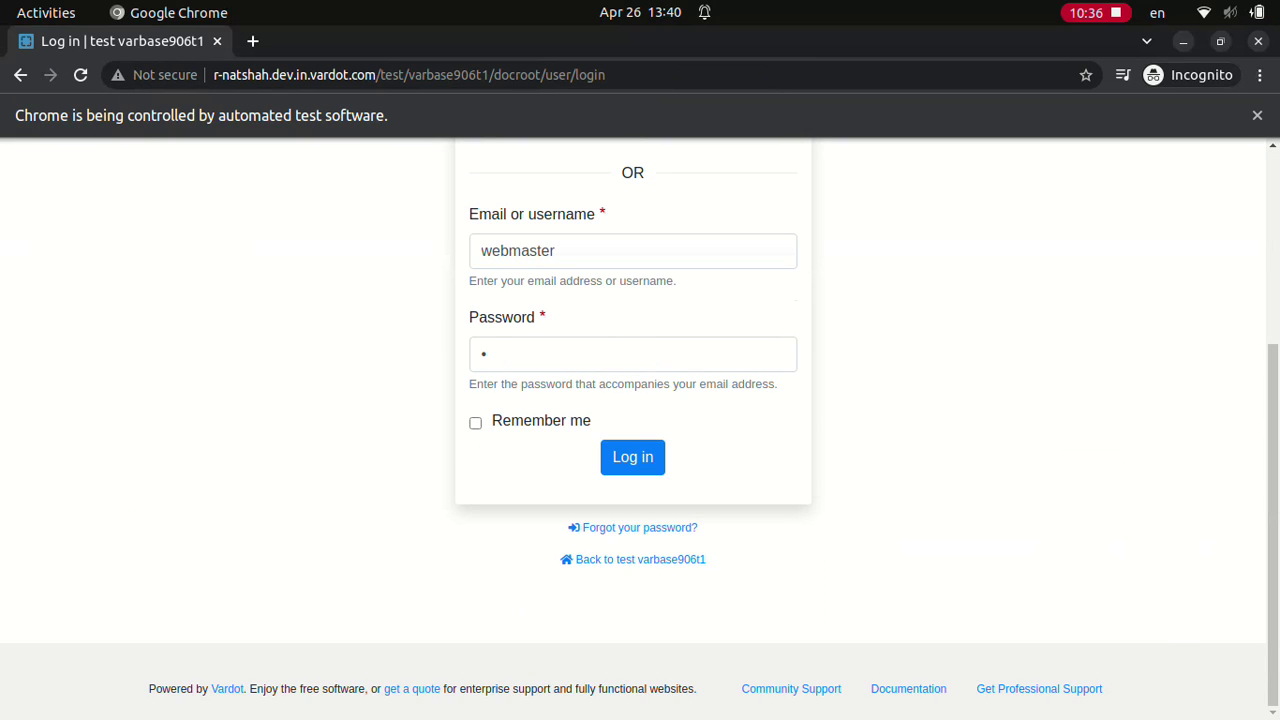
click(632, 457)
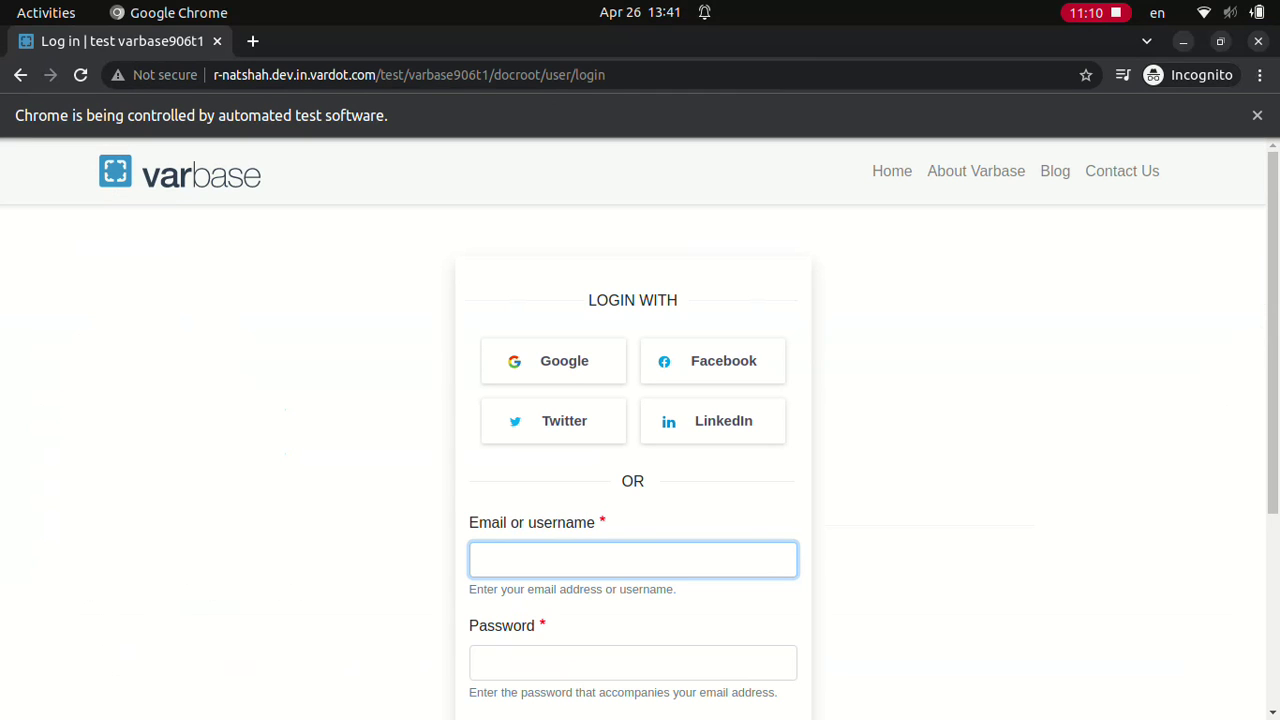
text(webmaster)
click(632, 662)
text(•)
scroll(640, 430, down, 3)
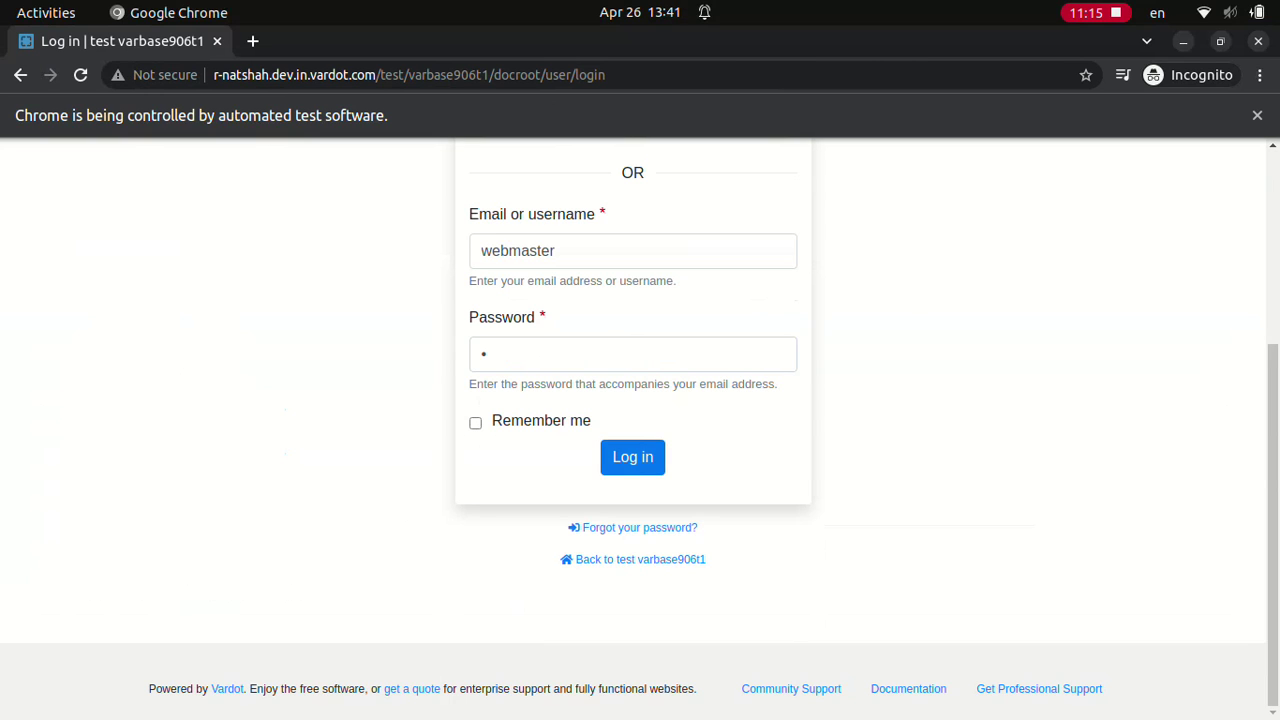
click(632, 456)
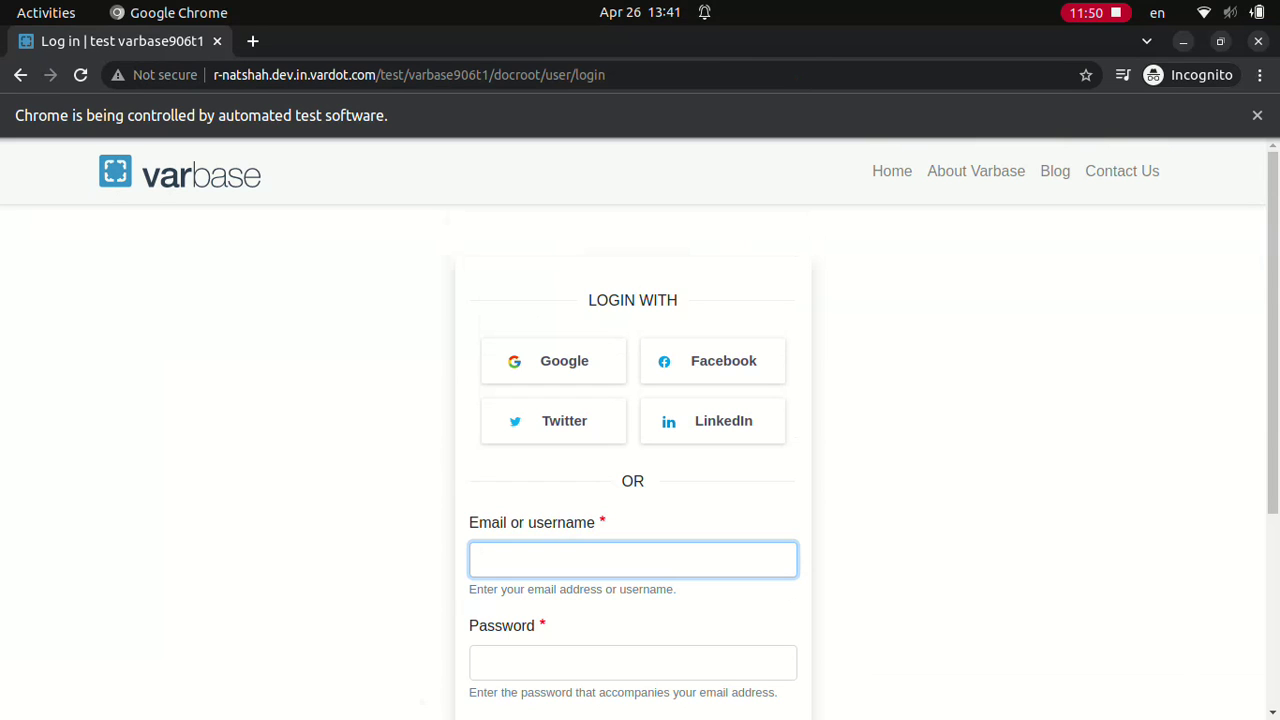
Step: Retry the webmaster login twice more until the dashboard loads
text(webmaster)
click(632, 354)
text(d)
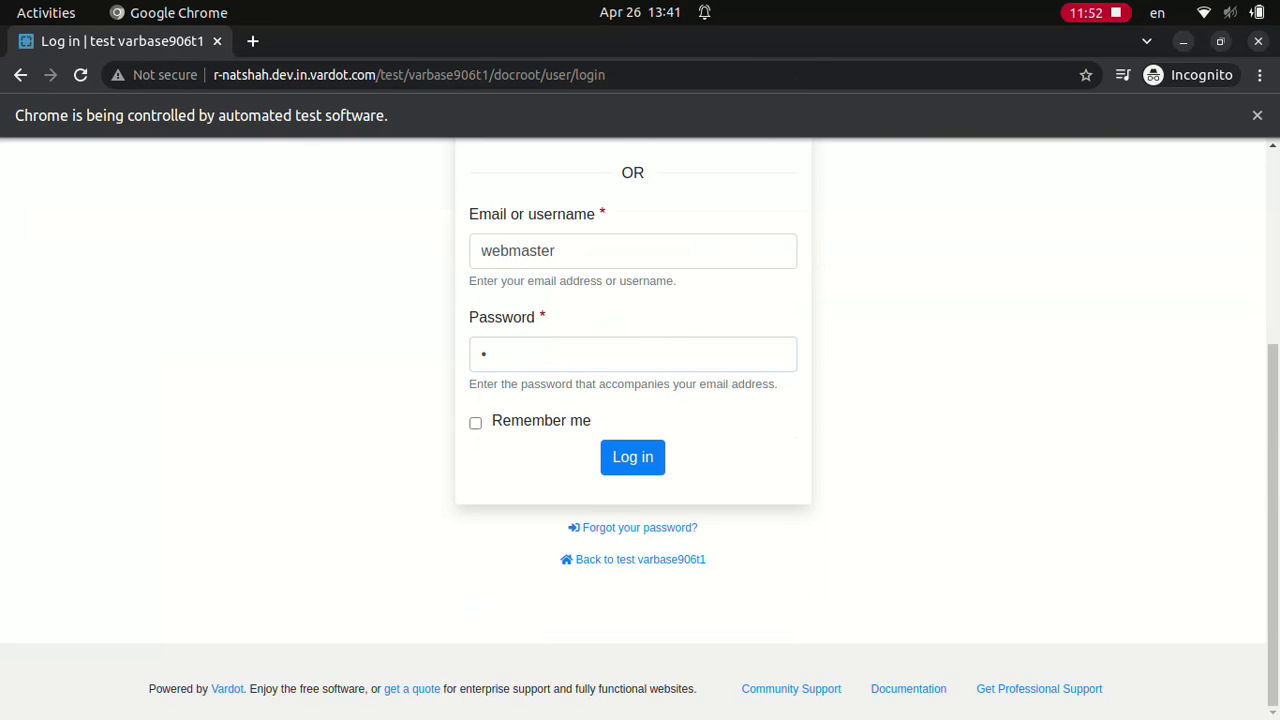
click(632, 456)
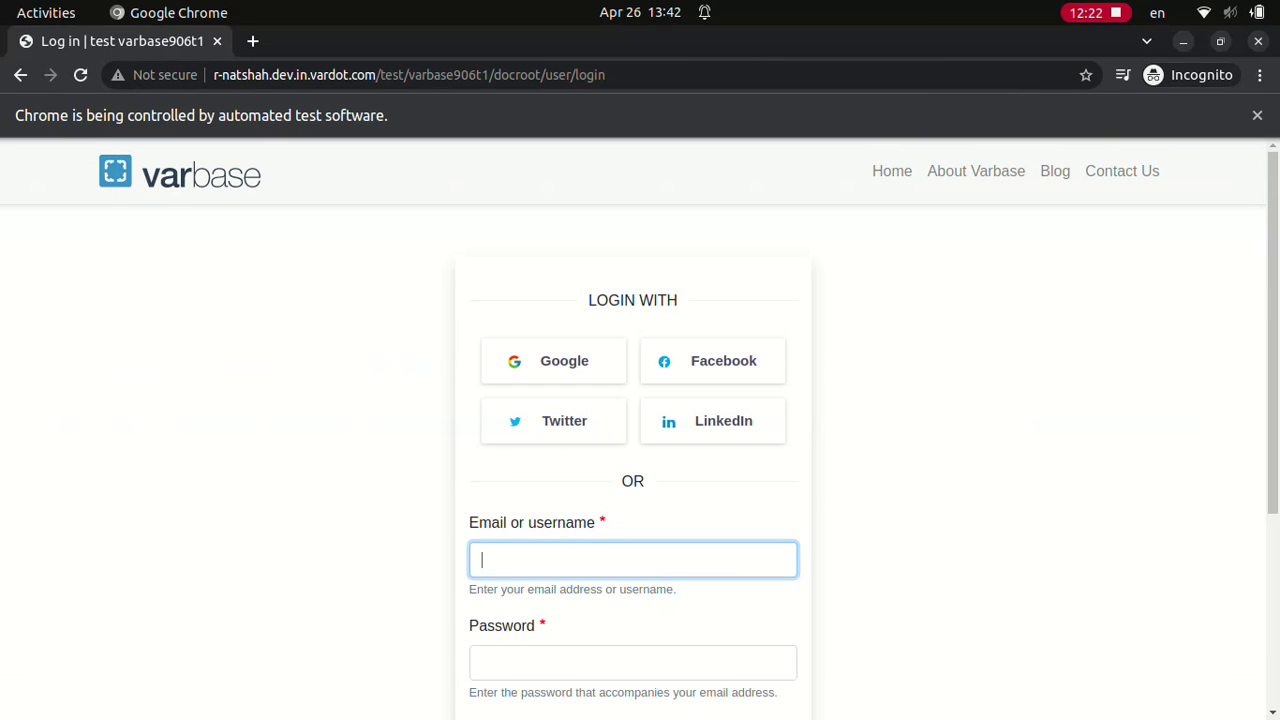
text(webmaster)
click(632, 662)
text(d)
scroll(640, 430, down, 3)
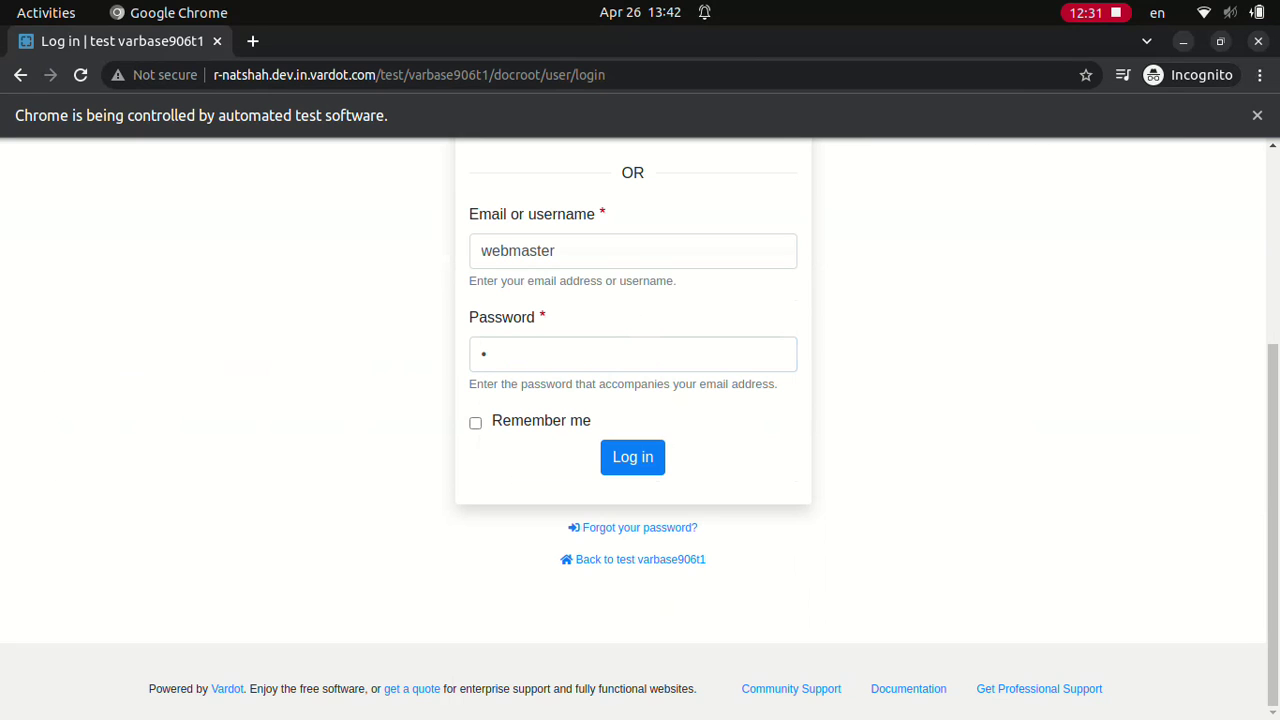
click(632, 456)
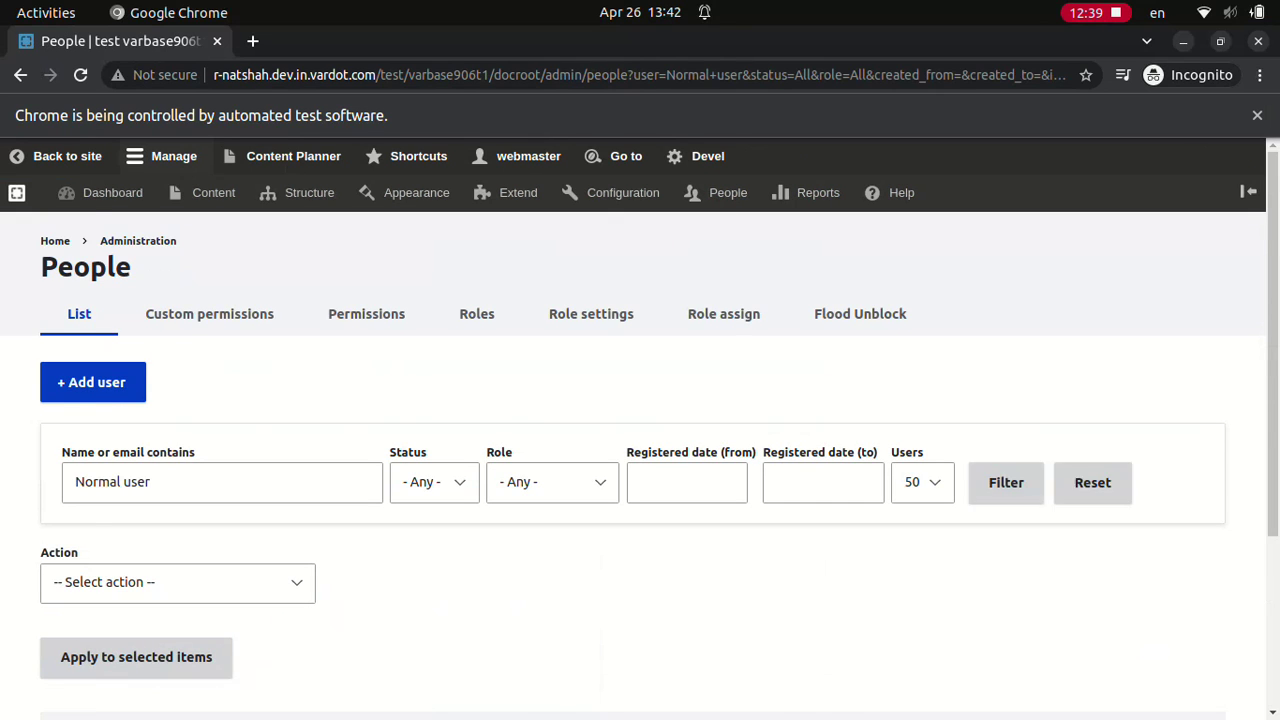
Step: Scroll through the People results filtered for 'Normal user'
scroll(640, 450, down, 1)
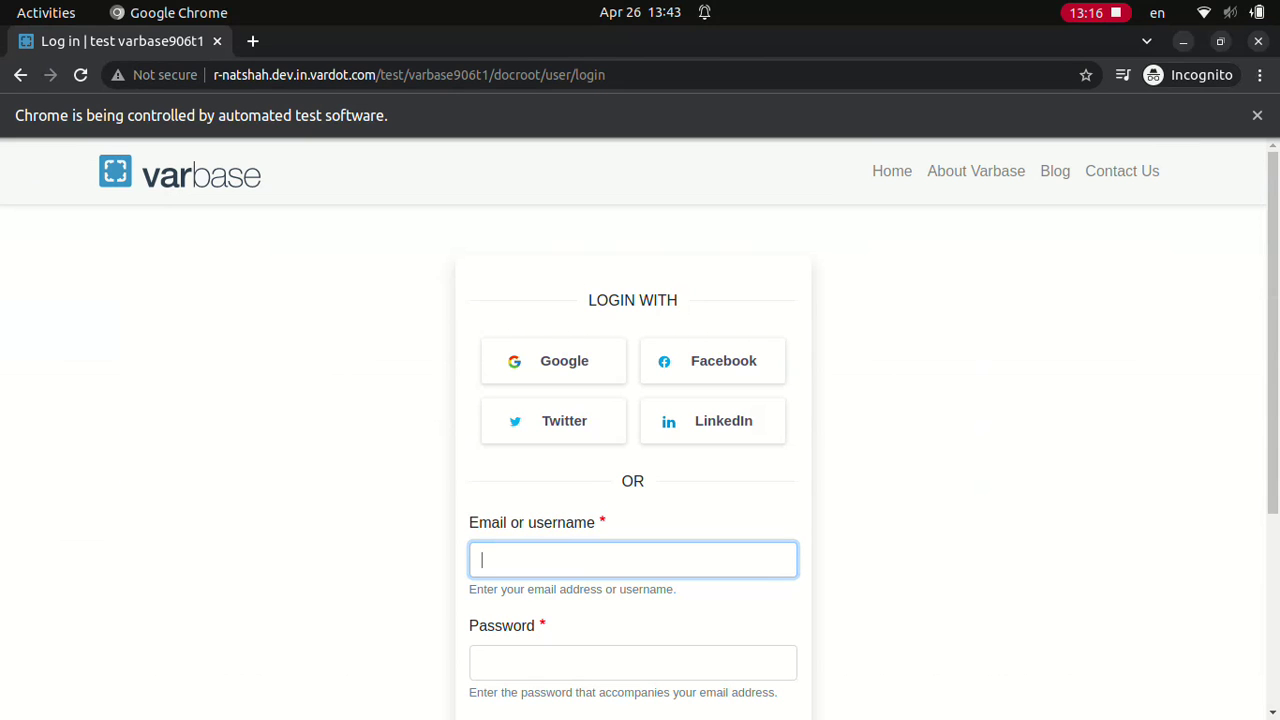
Step: Sign in as Super admin with the account password
text(Super admin)
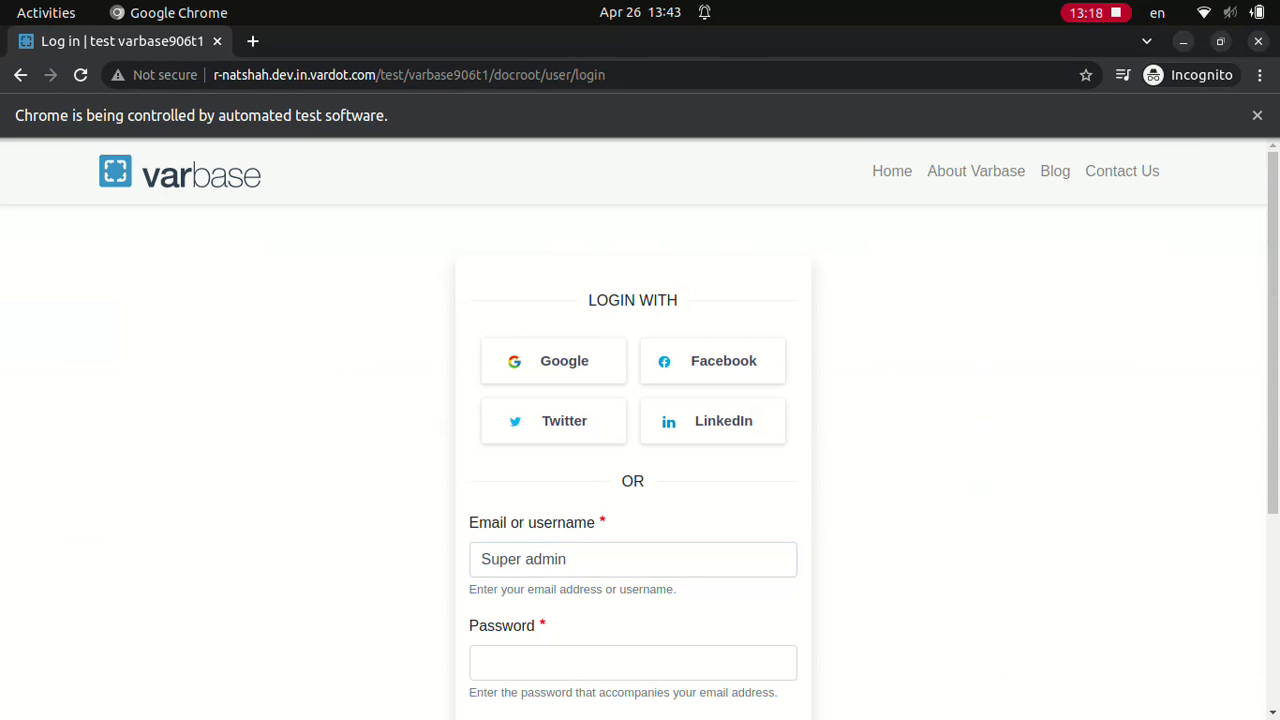
click(632, 662)
text(••••••••••••)
scroll(640, 430, down, 3)
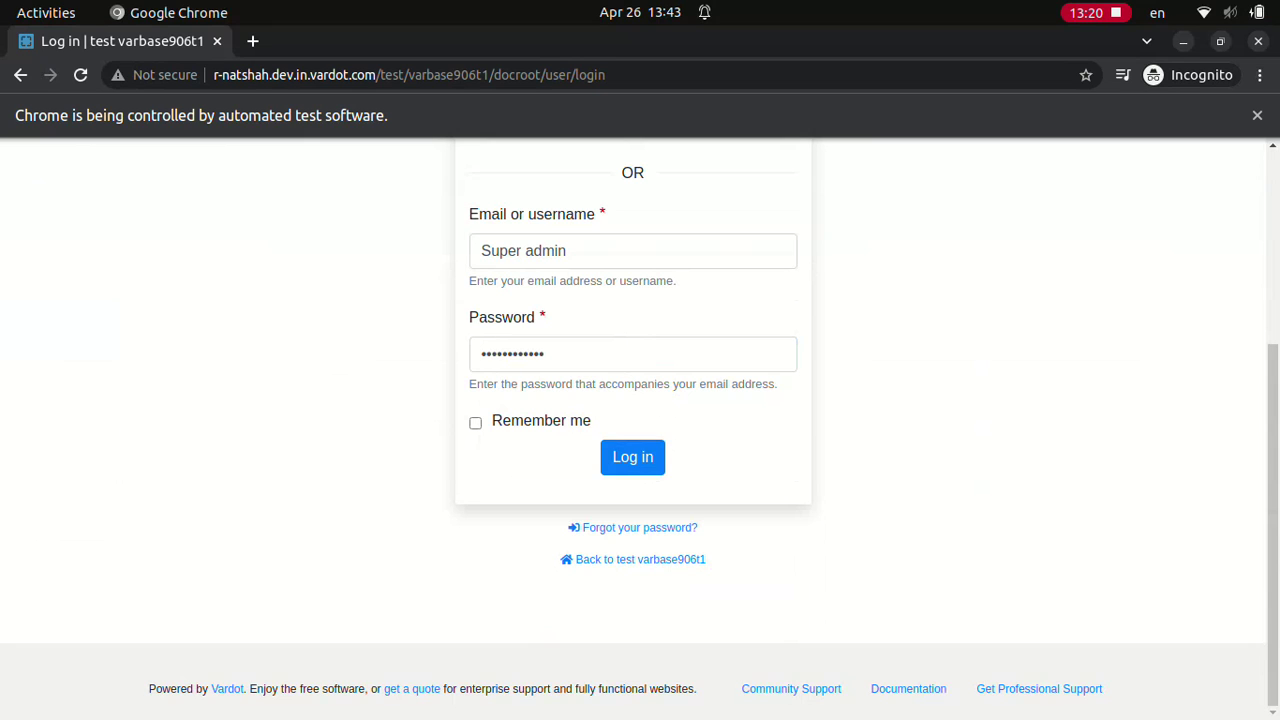
click(632, 456)
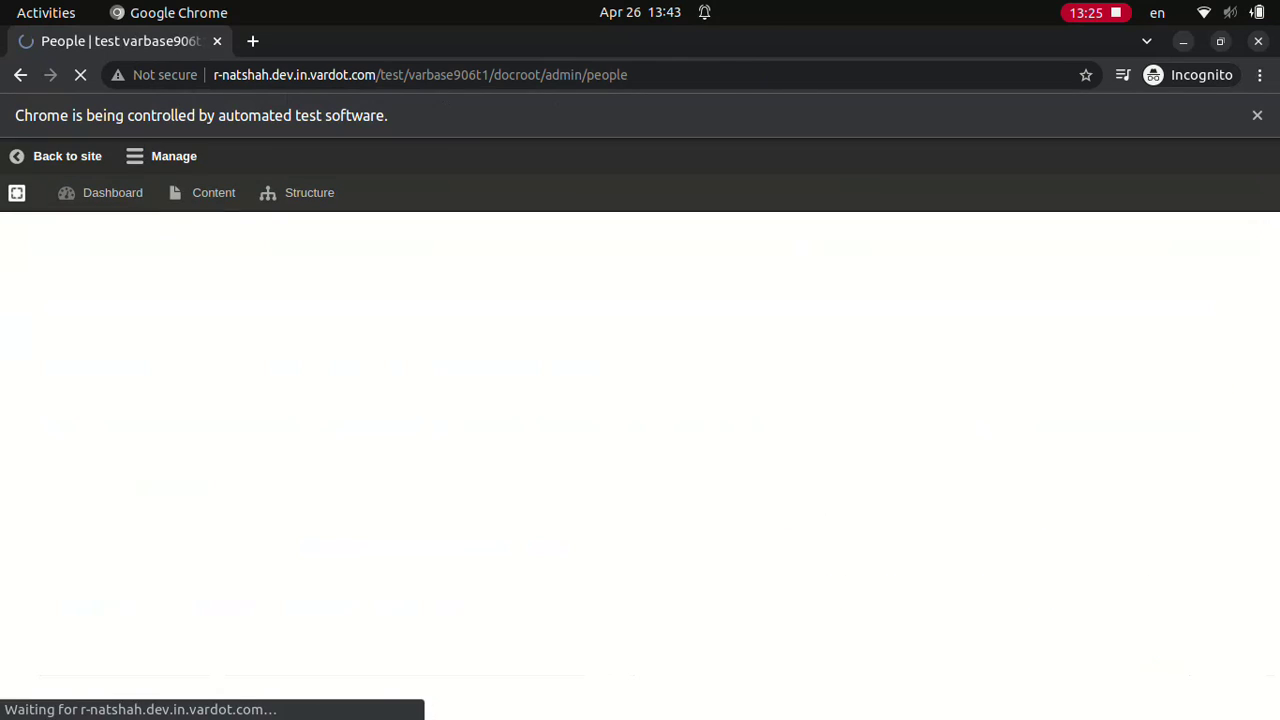
Step: Filter People by 'Normal user', open that profile, then apply the 'Content admin' filter
text(Normal user)
click(1006, 482)
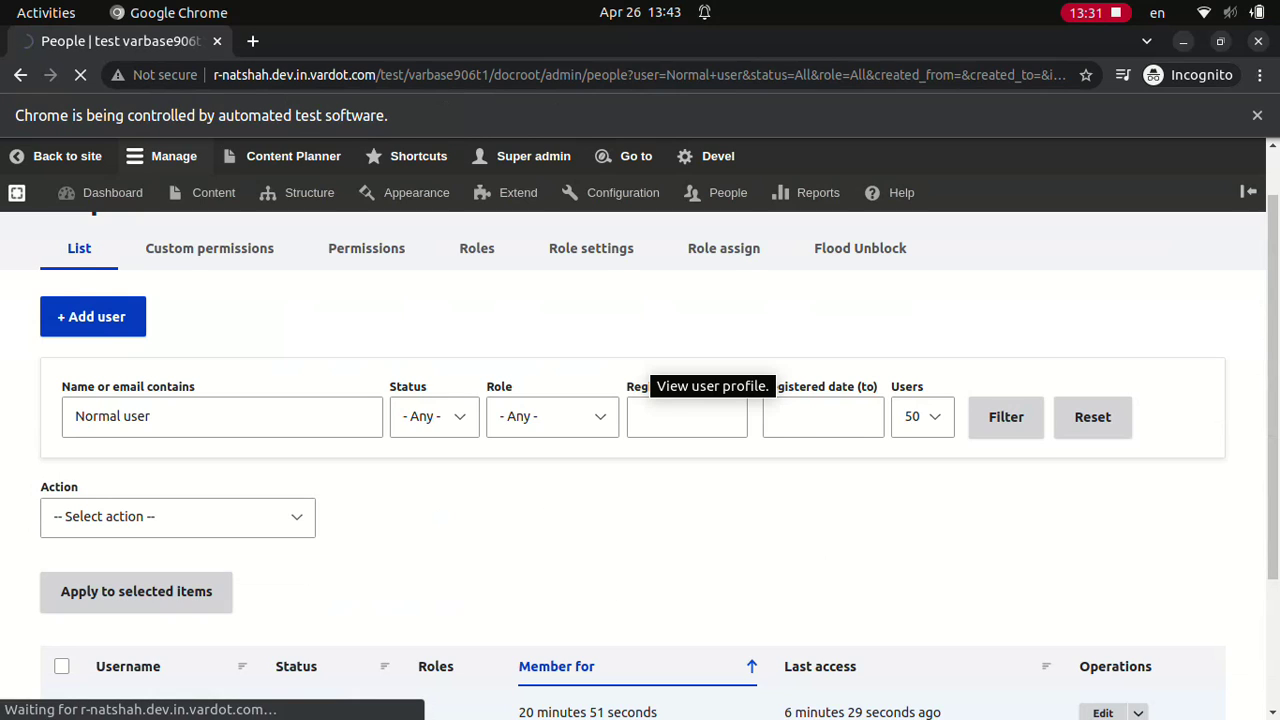
click(134, 668)
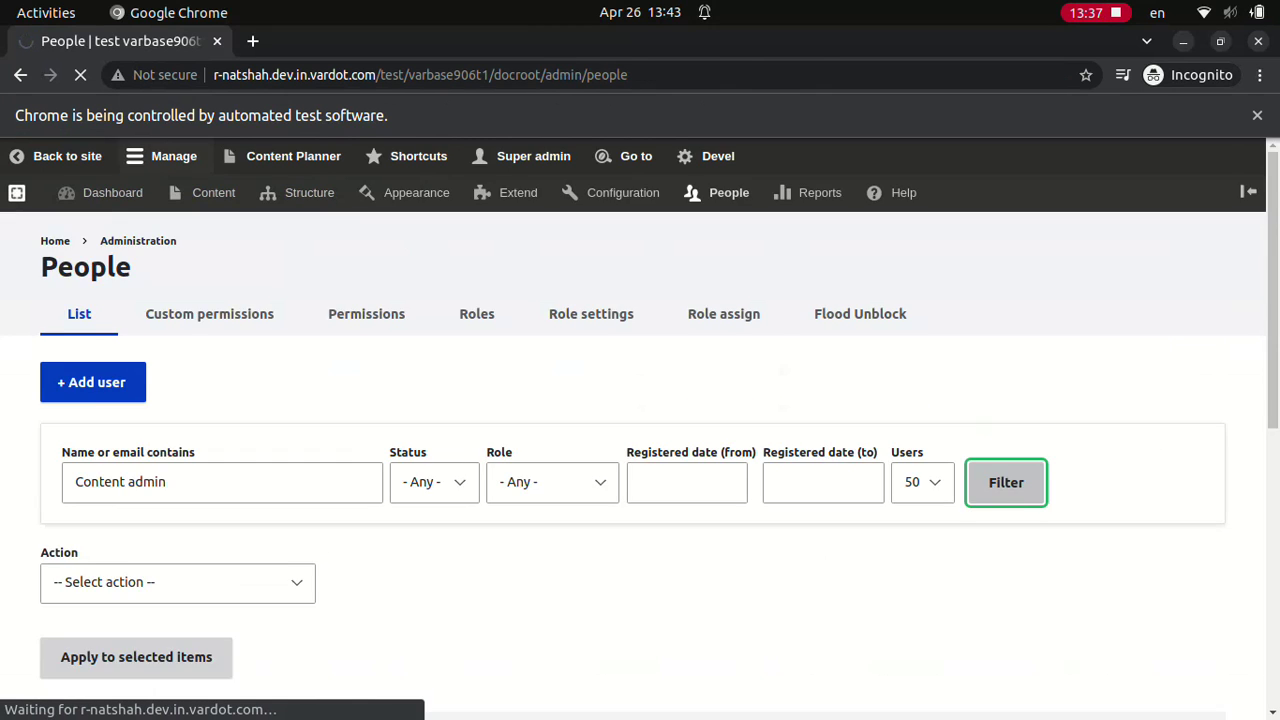
key(Return)
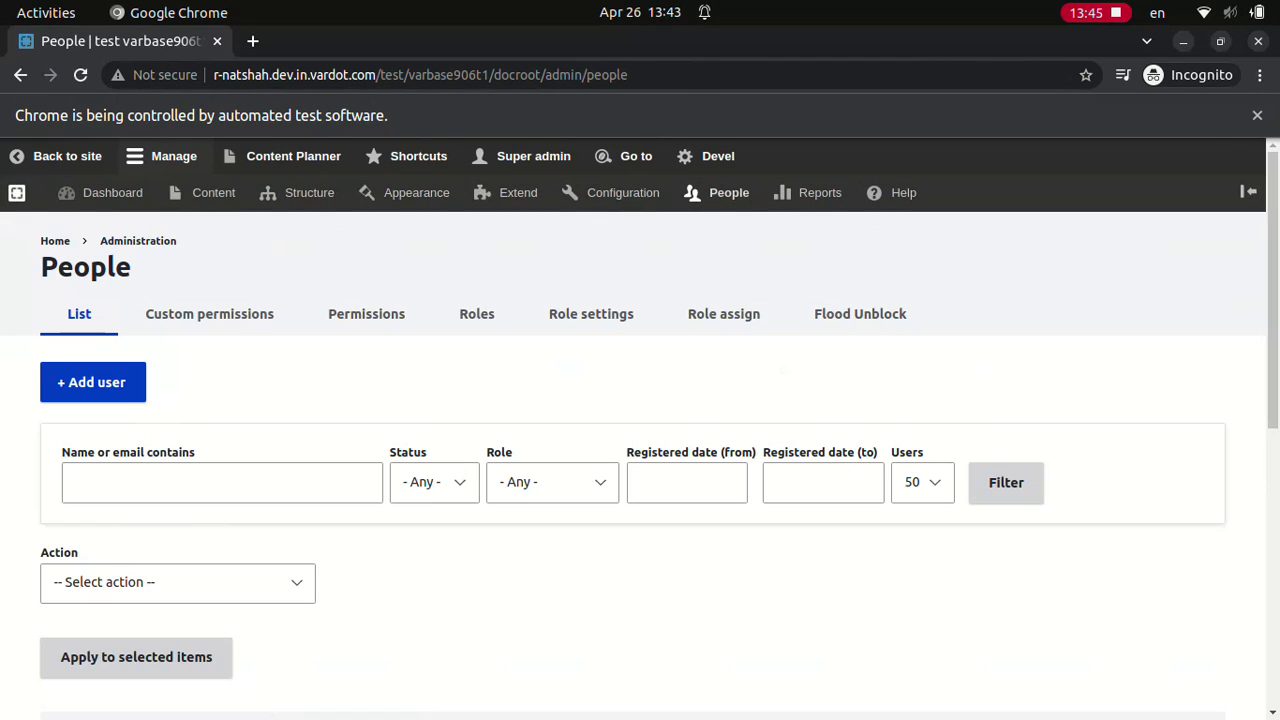
text(admin)
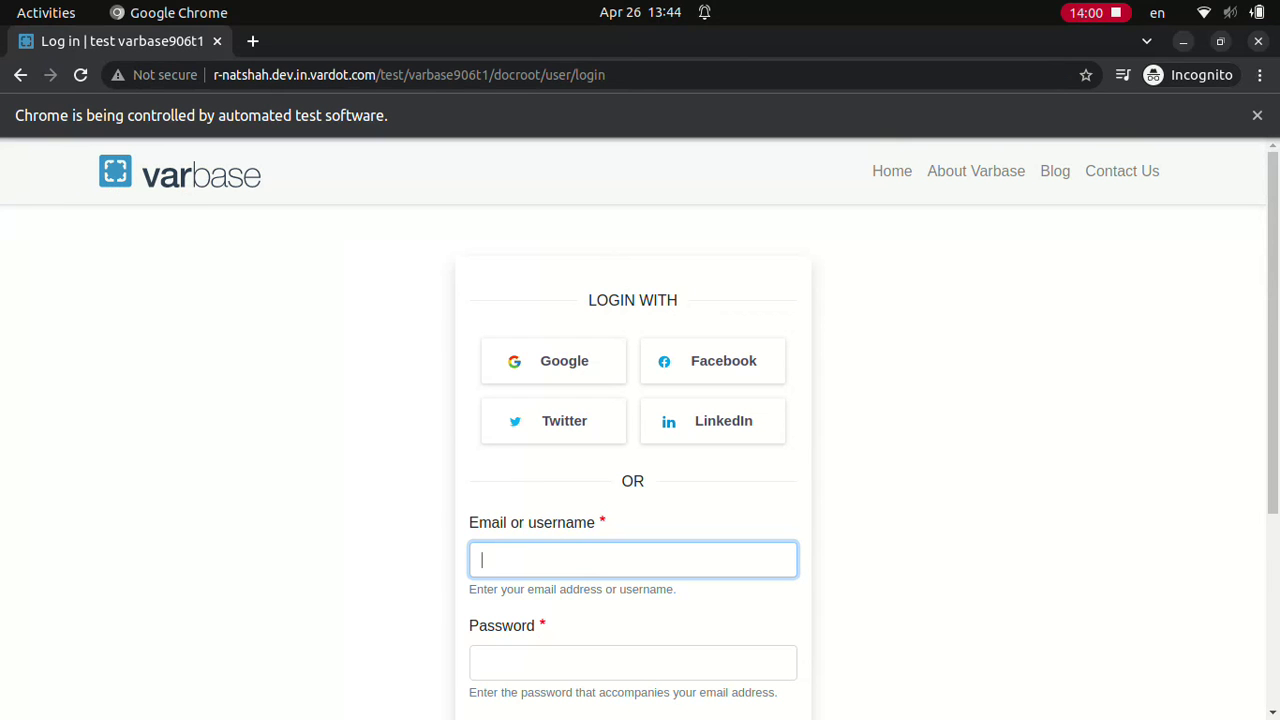
Step: Log in to Varbase as Site admin
text(Site admin••••••••••••)
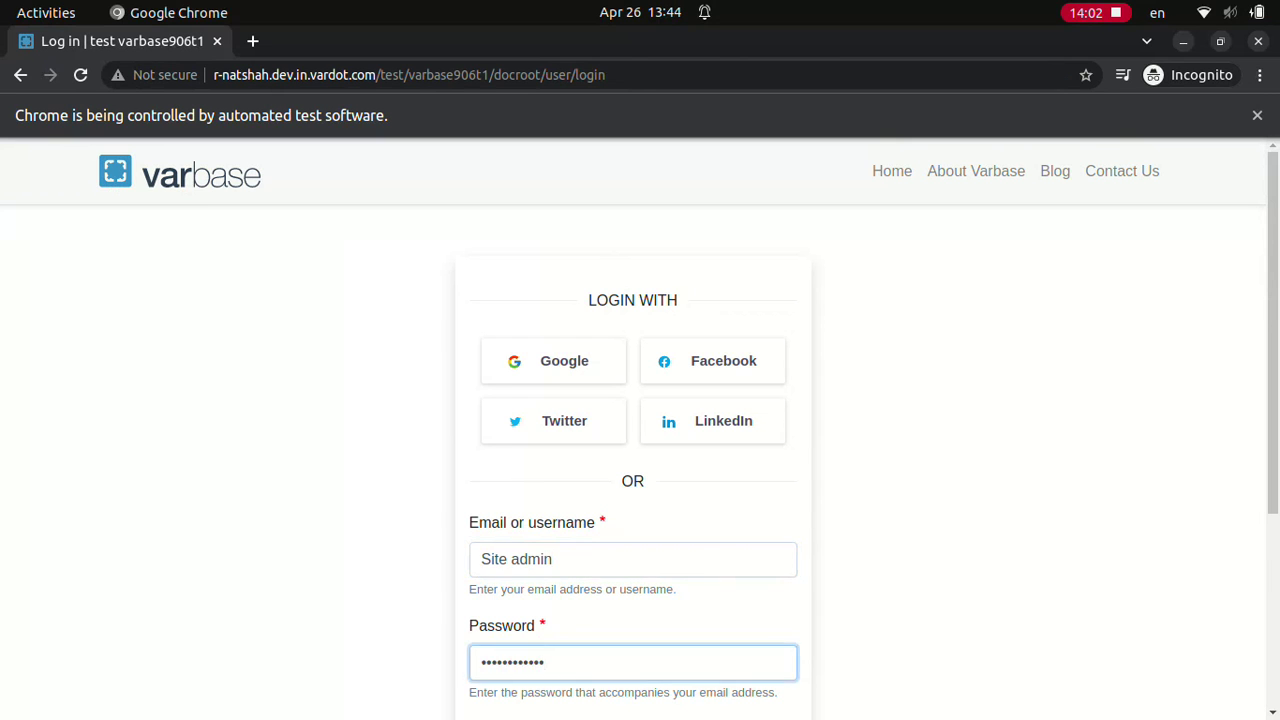
scroll(640, 430, down, 3)
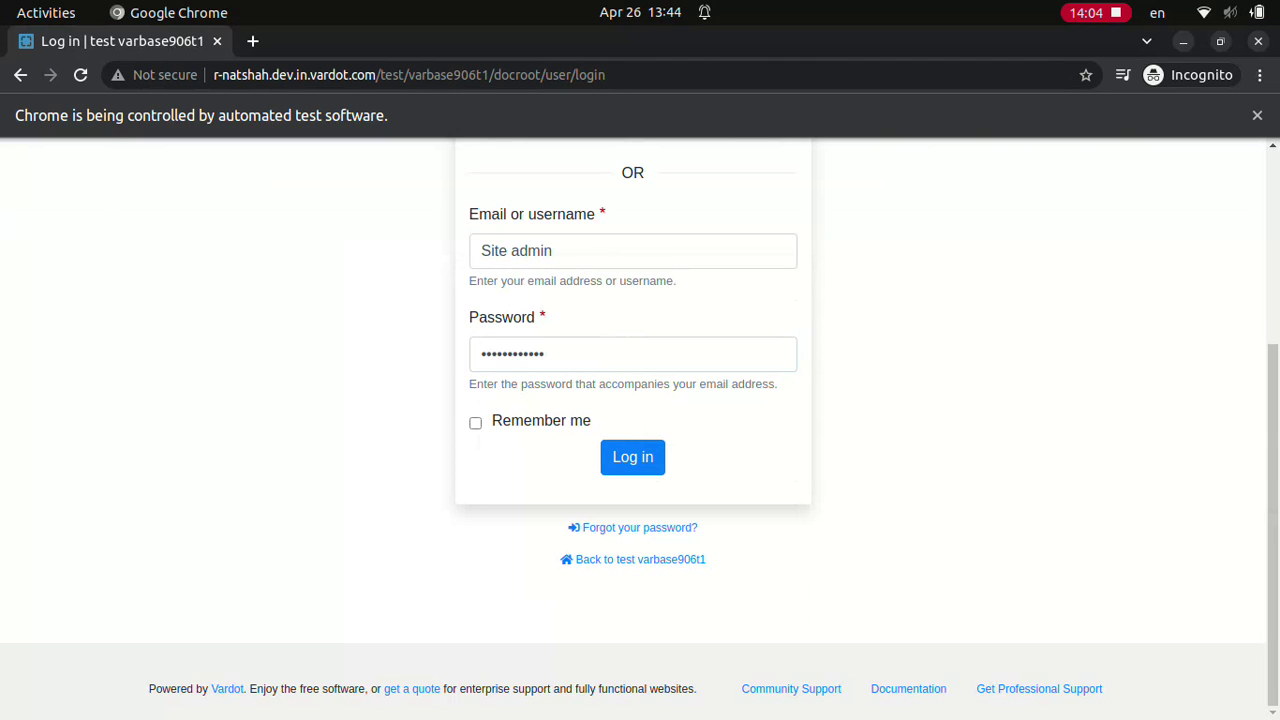
click(632, 456)
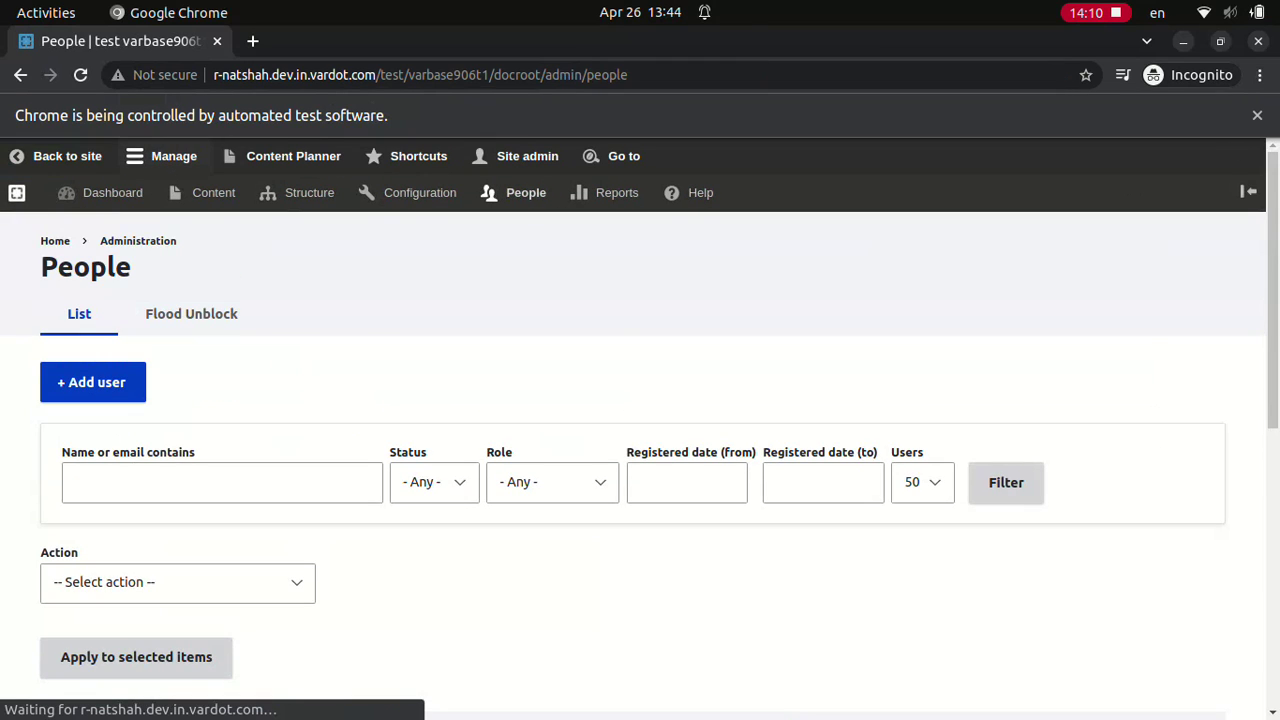
Step: Filter the People list by name for 'Normal user', then for 'Content admin'
click(222, 482)
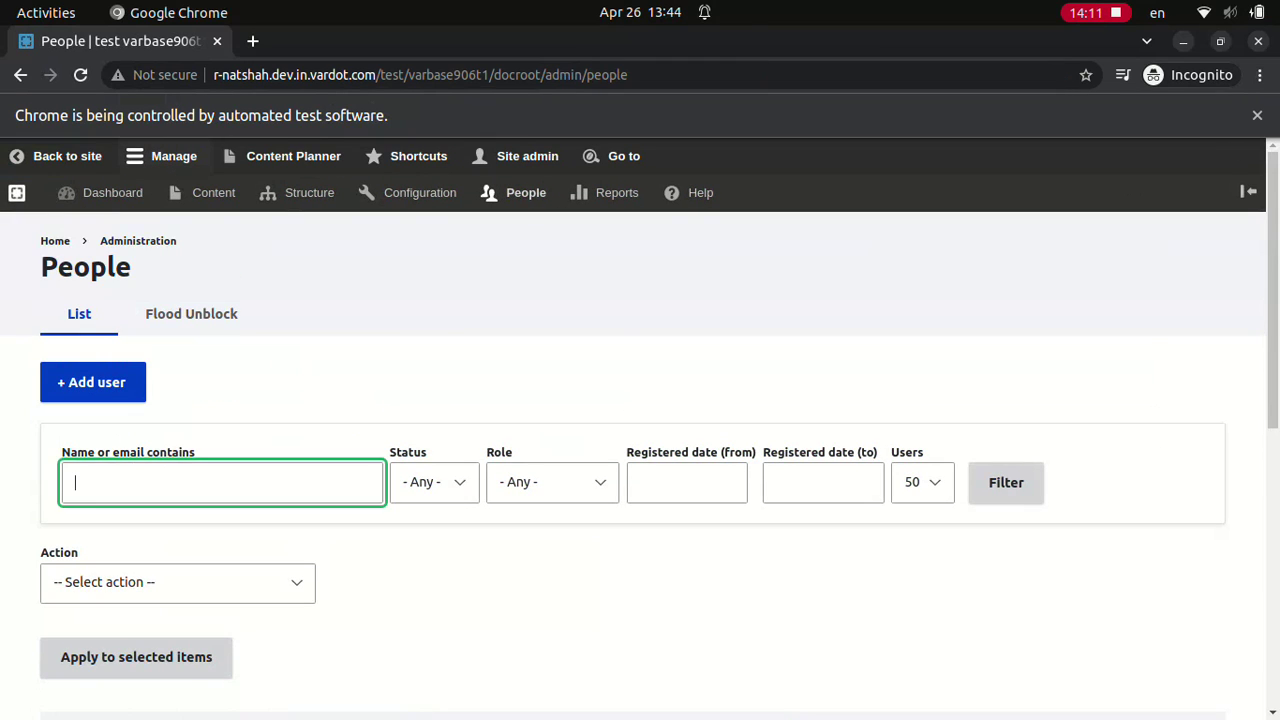
text(Normal user)
click(1006, 482)
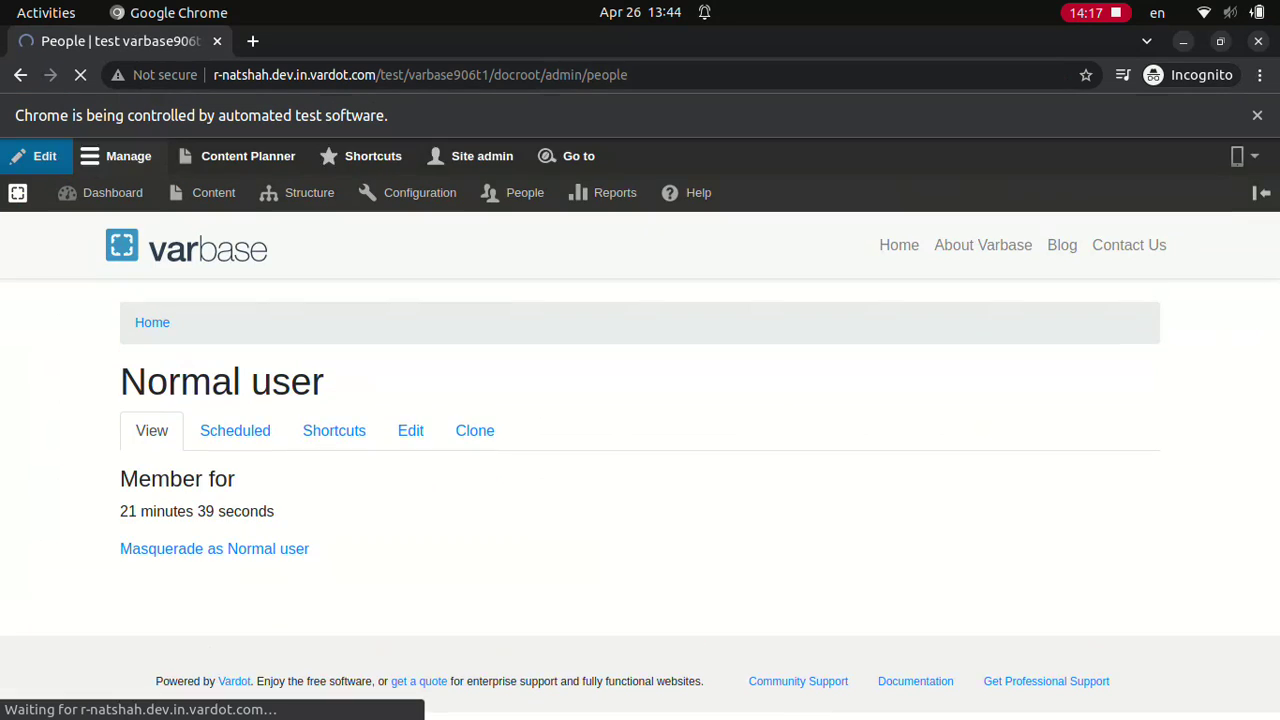
click(222, 482)
text(Content admin)
click(1006, 482)
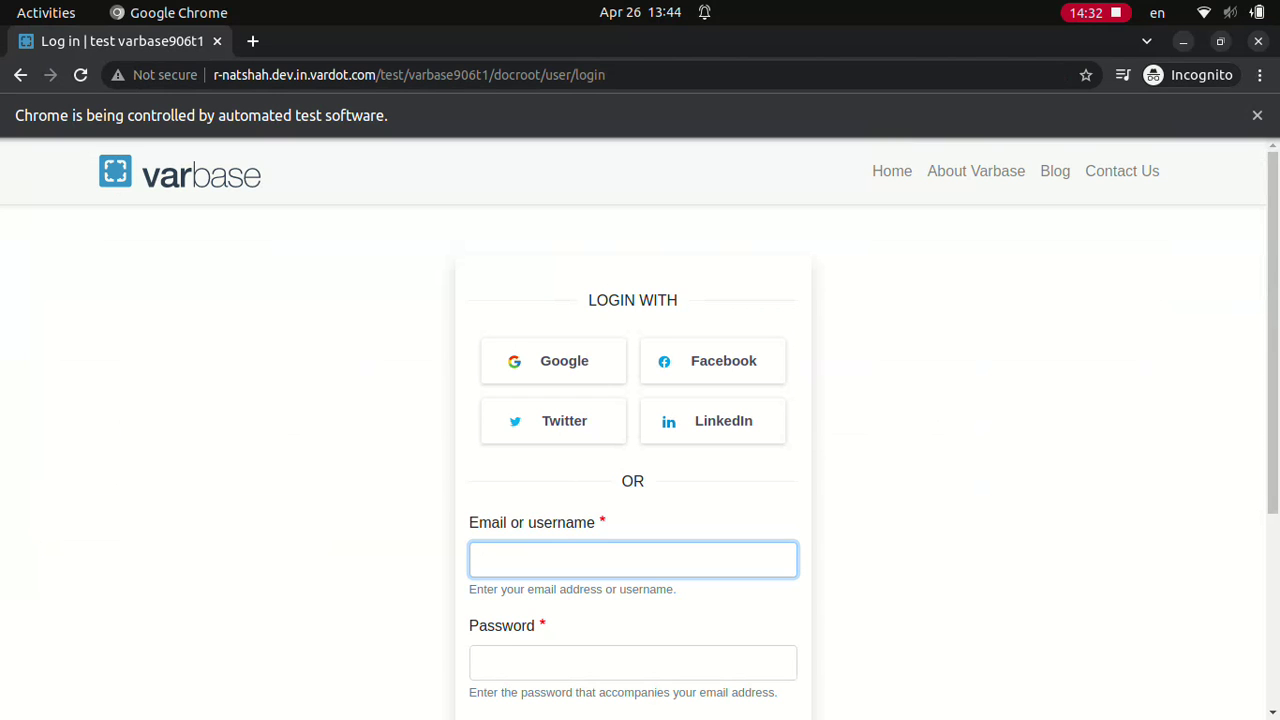
Step: Log in as Content admin with its password
text(Content admin)
key(Tab)
text(dD.123123ddd)
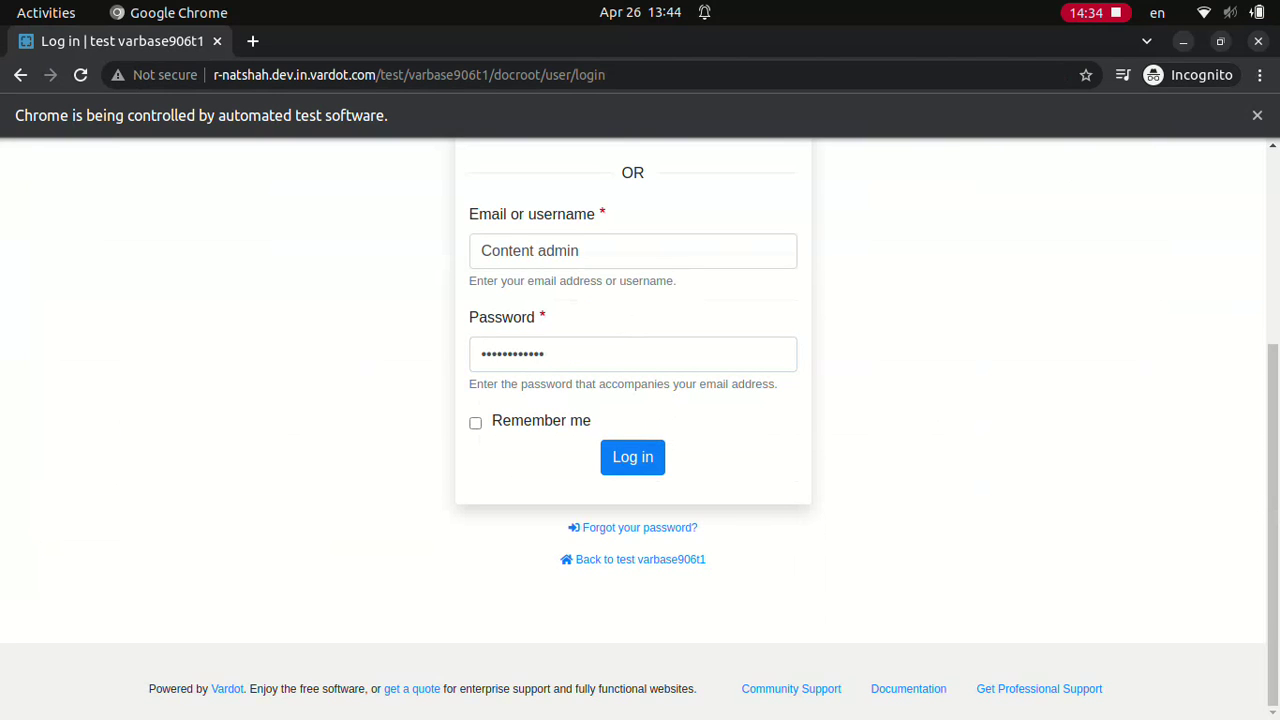
click(632, 456)
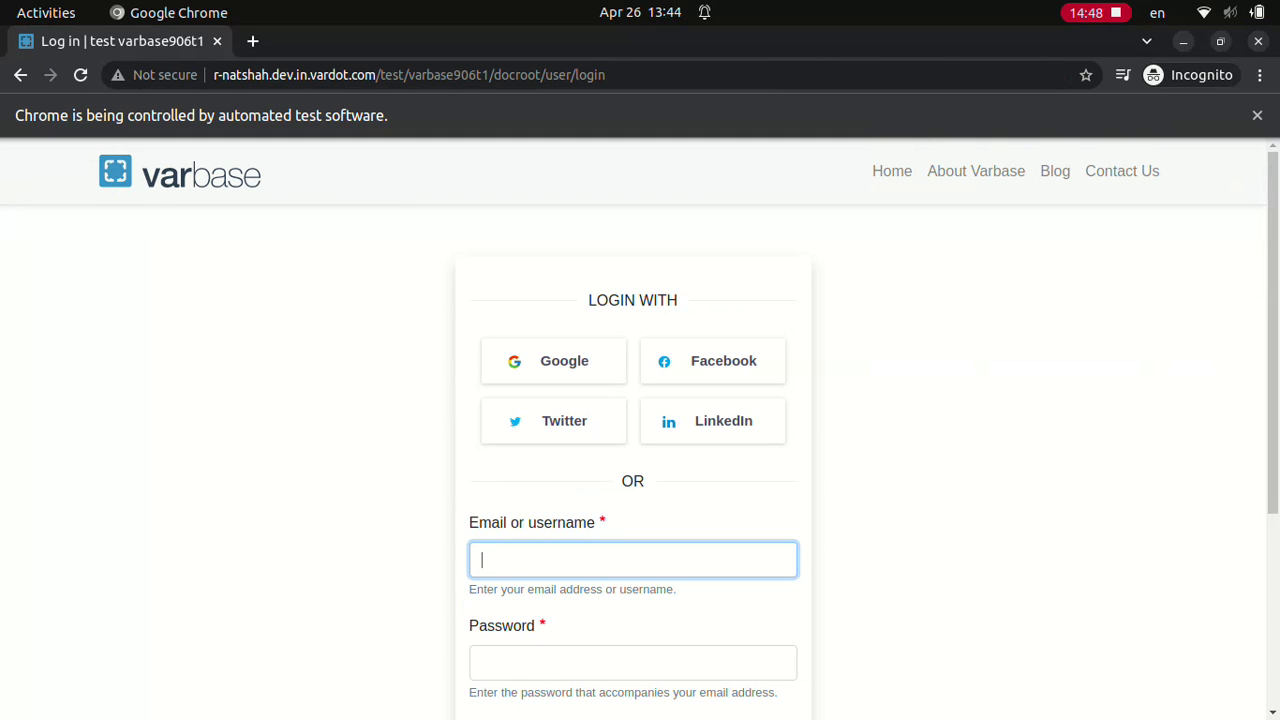
Step: Log in as Editor
text(Editor************)
scroll(640, 430, down, 3)
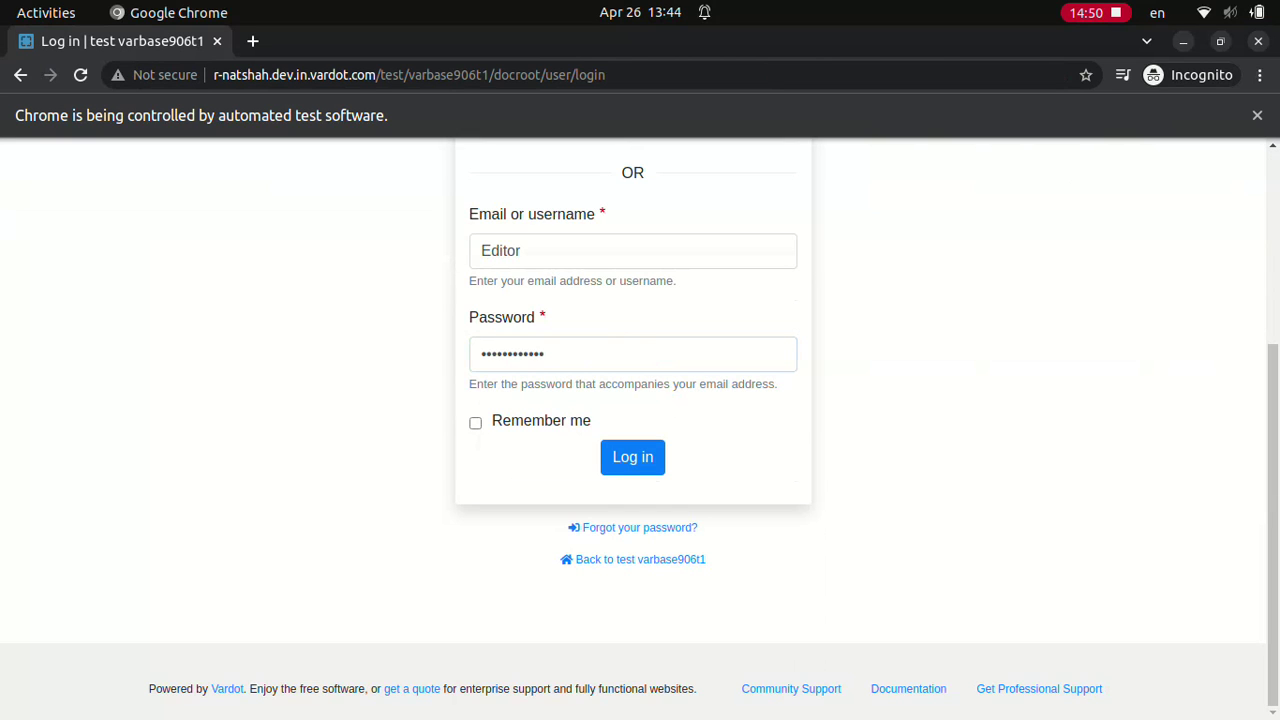
click(632, 456)
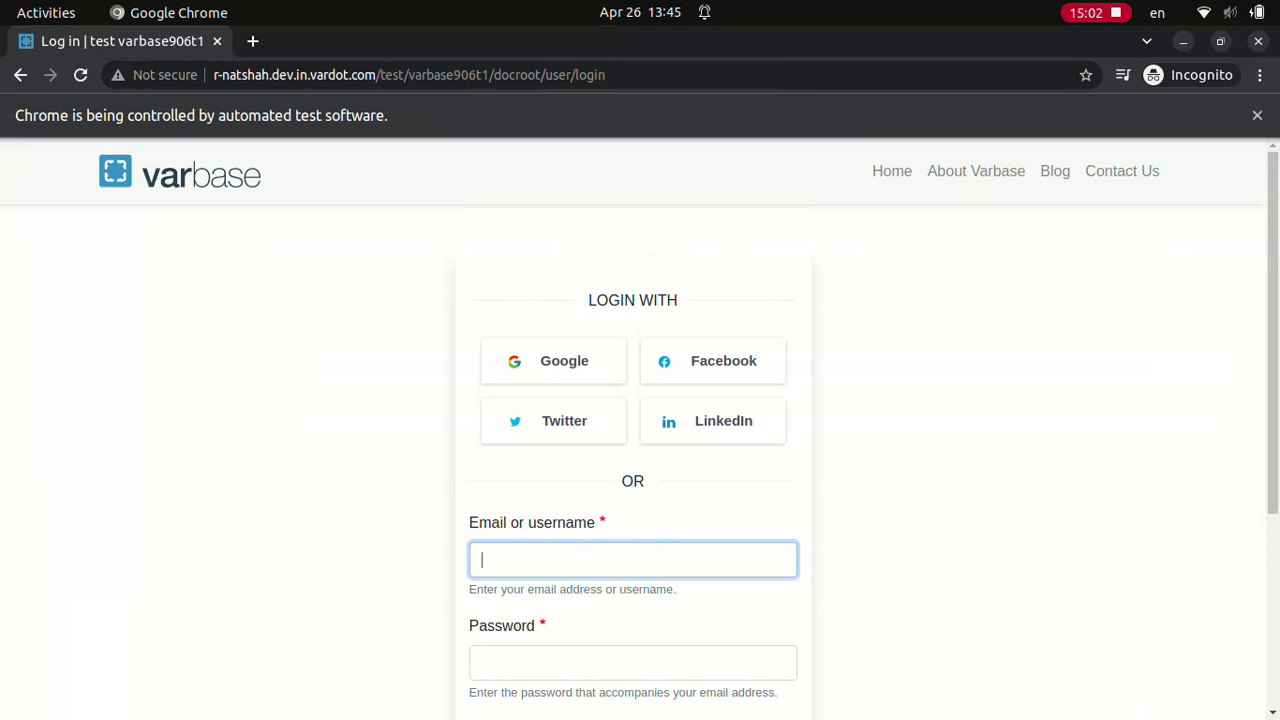
Step: Log in as Normal user
text(Normal user)
click(632, 662)
text(************)
scroll(640, 430, down, 3)
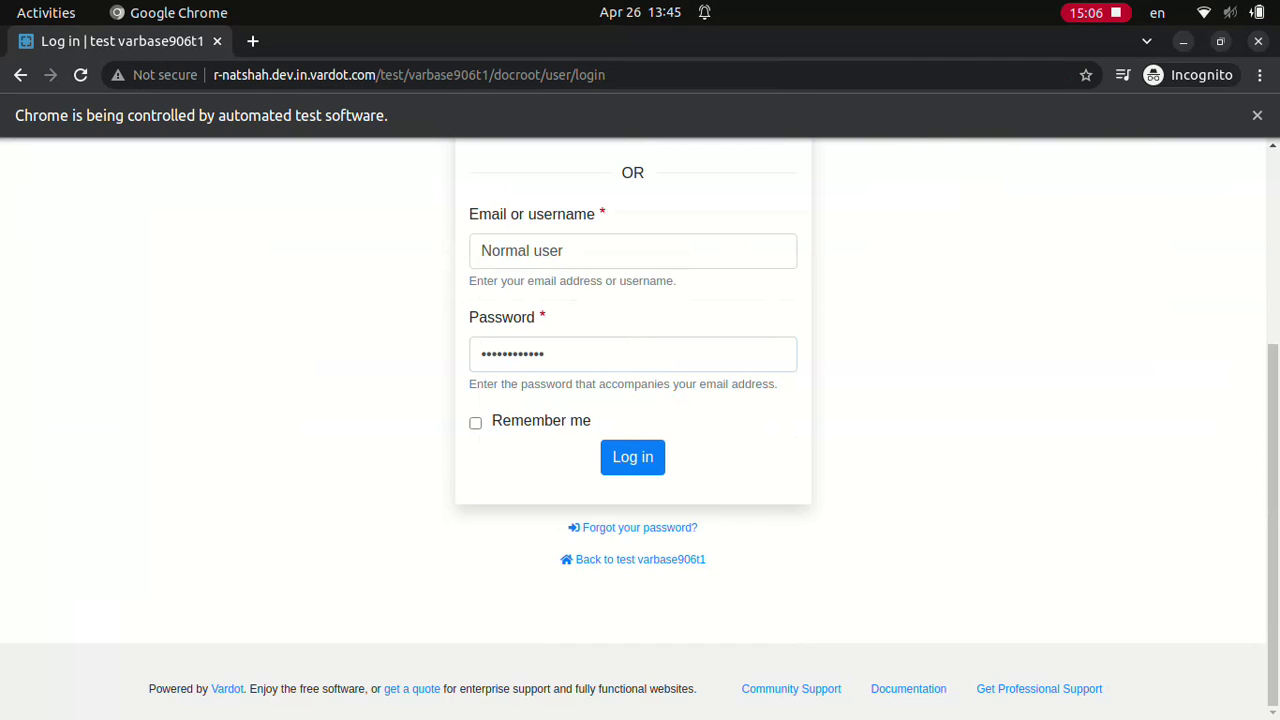
click(632, 457)
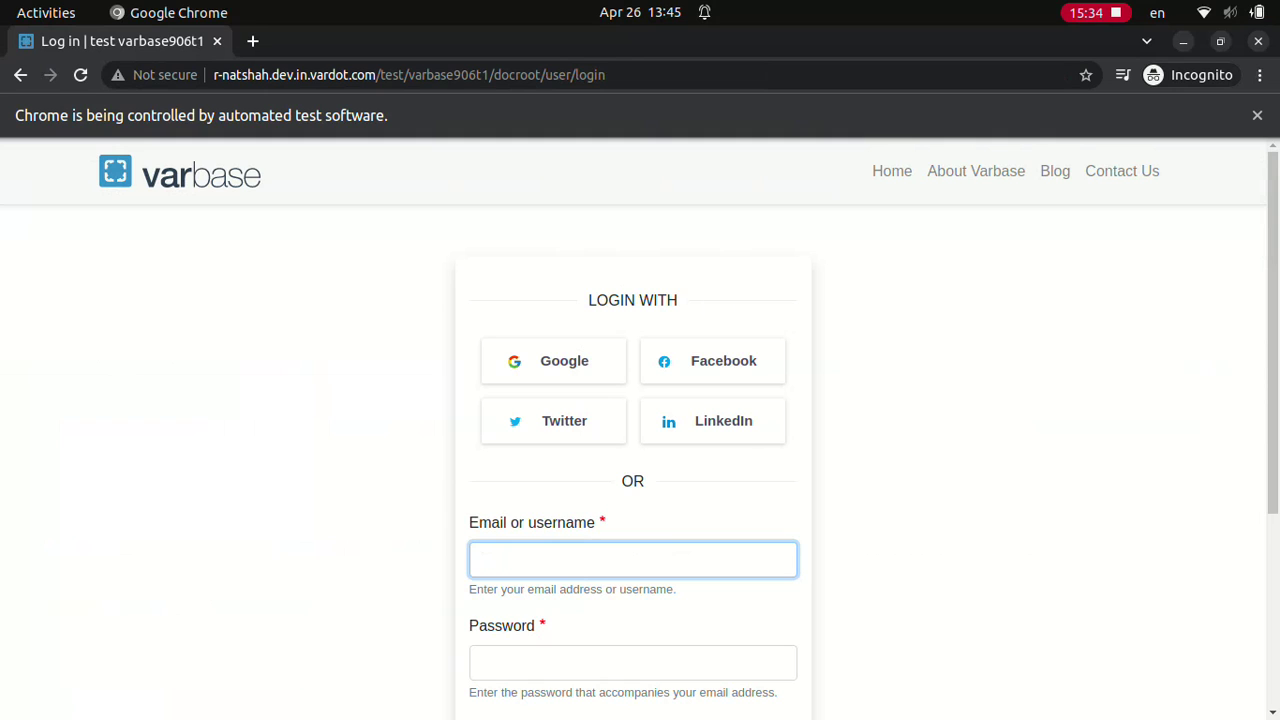
Step: Log in as Site admin, then as Content admin
text(Site admin)
click(632, 662)
text(••••••••••••)
scroll(640, 430, down, 3)
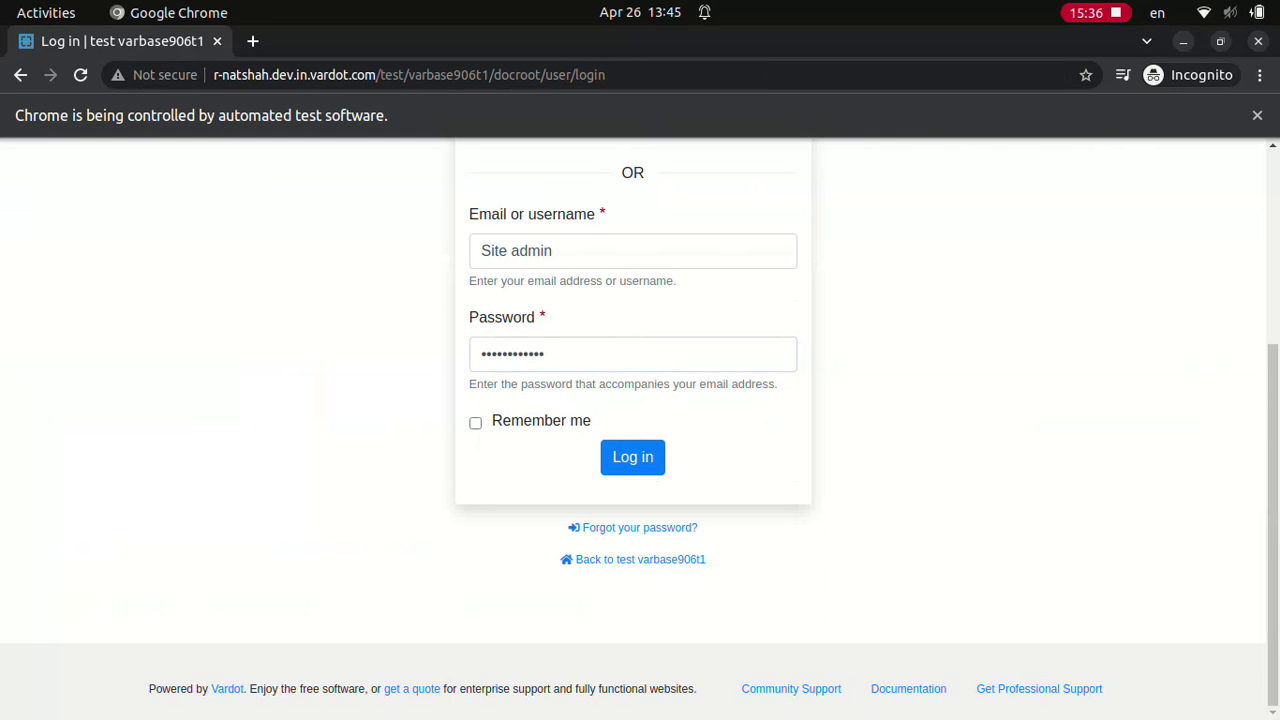
click(632, 456)
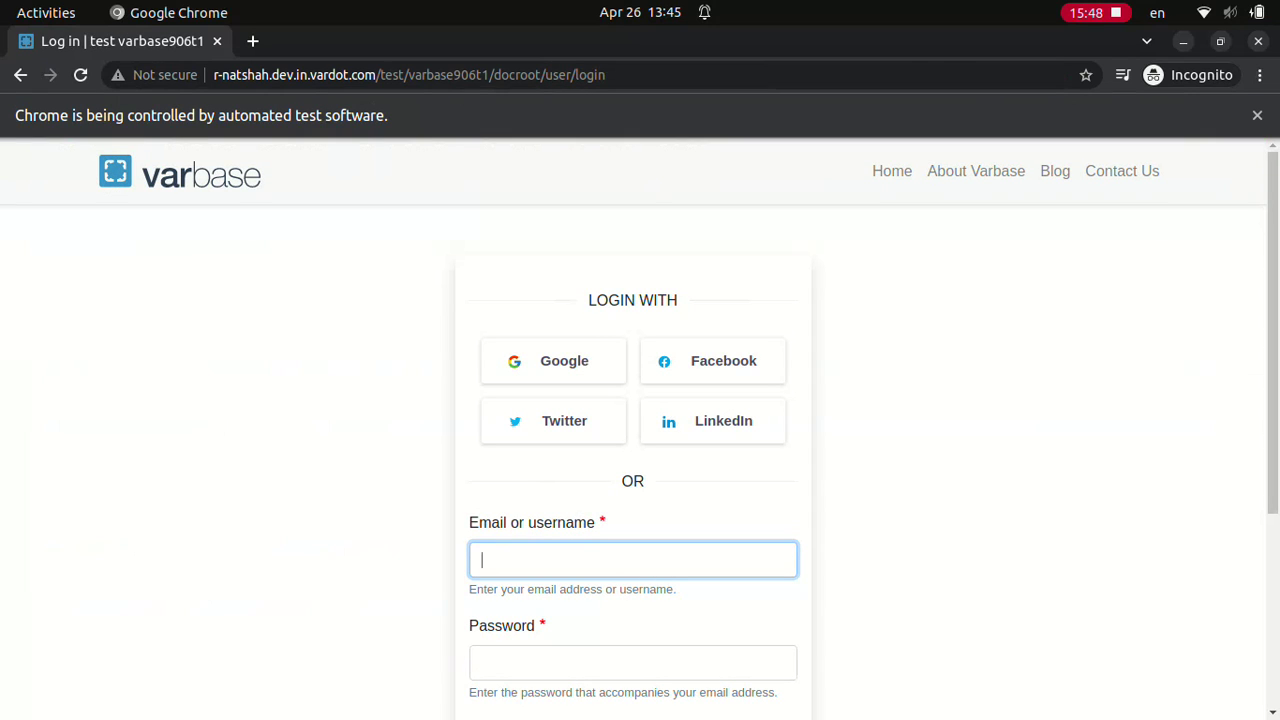
text(Content admin)
click(633, 662)
text(••••••••••••)
scroll(640, 430, down, 3)
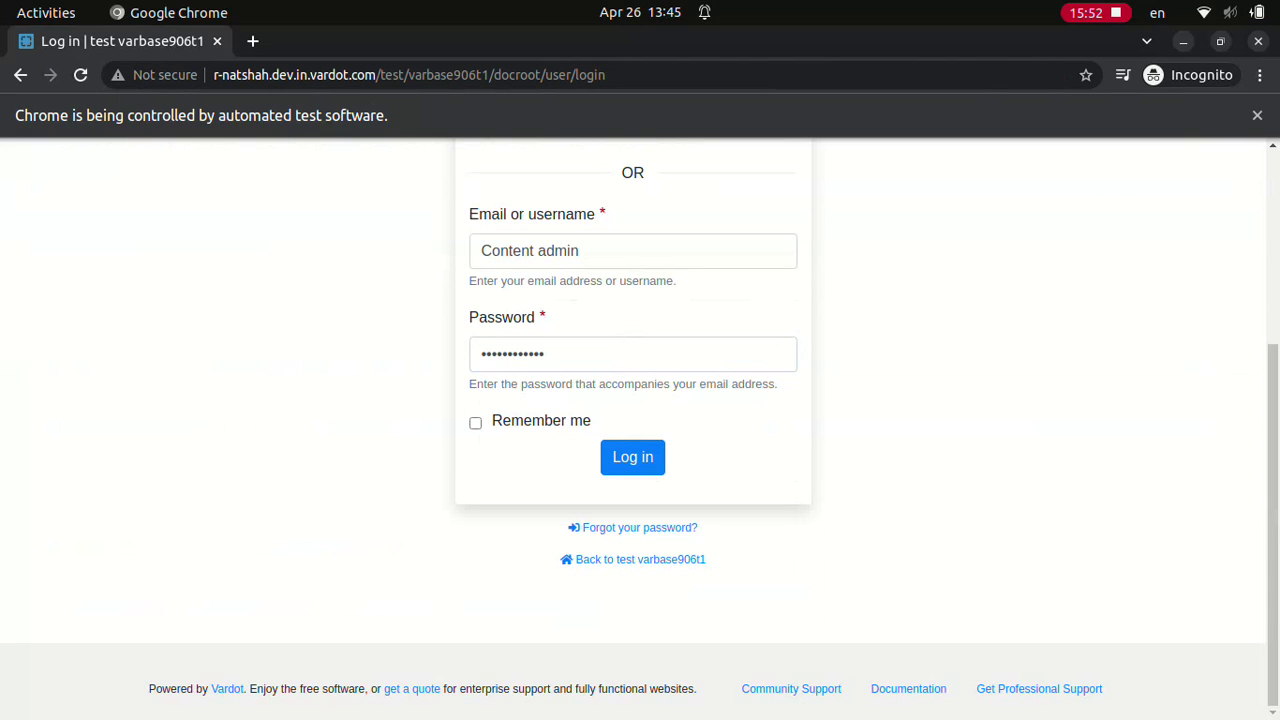
click(633, 457)
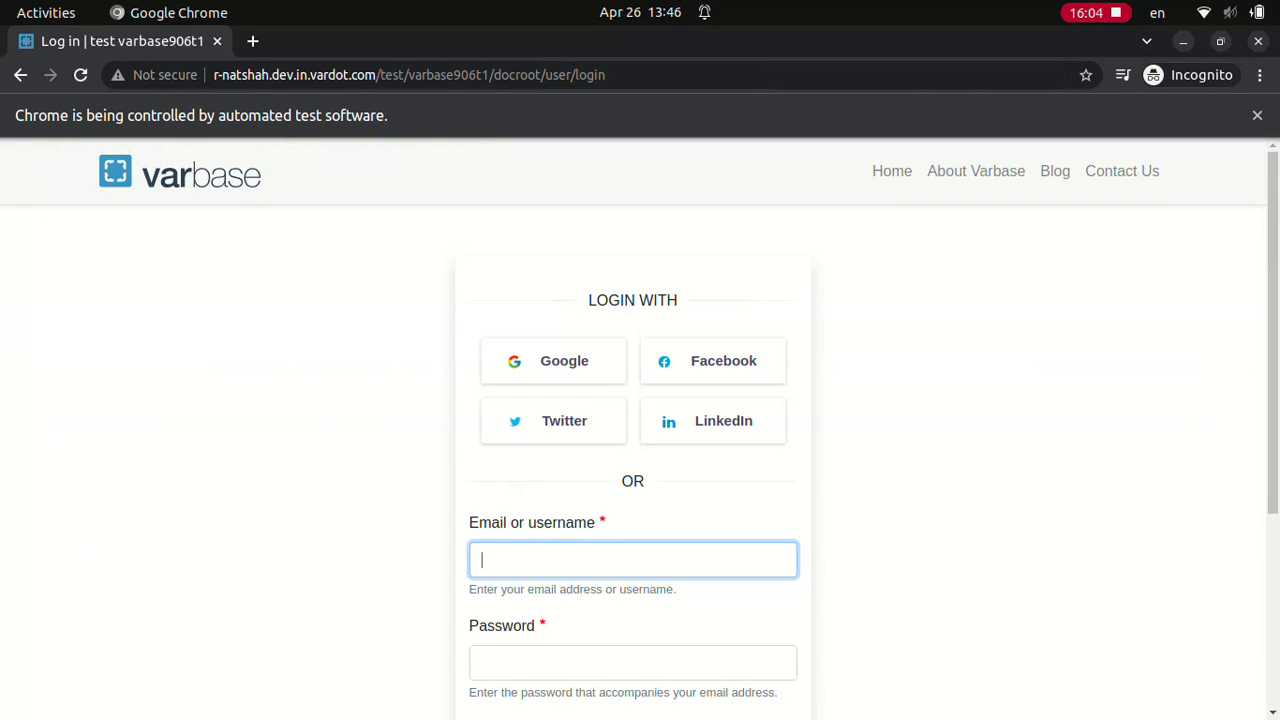
Step: Log in as Editor, then as Normal user
text(Editor)
click(632, 661)
text(dD.123123ddd)
scroll(640, 430, down, 3)
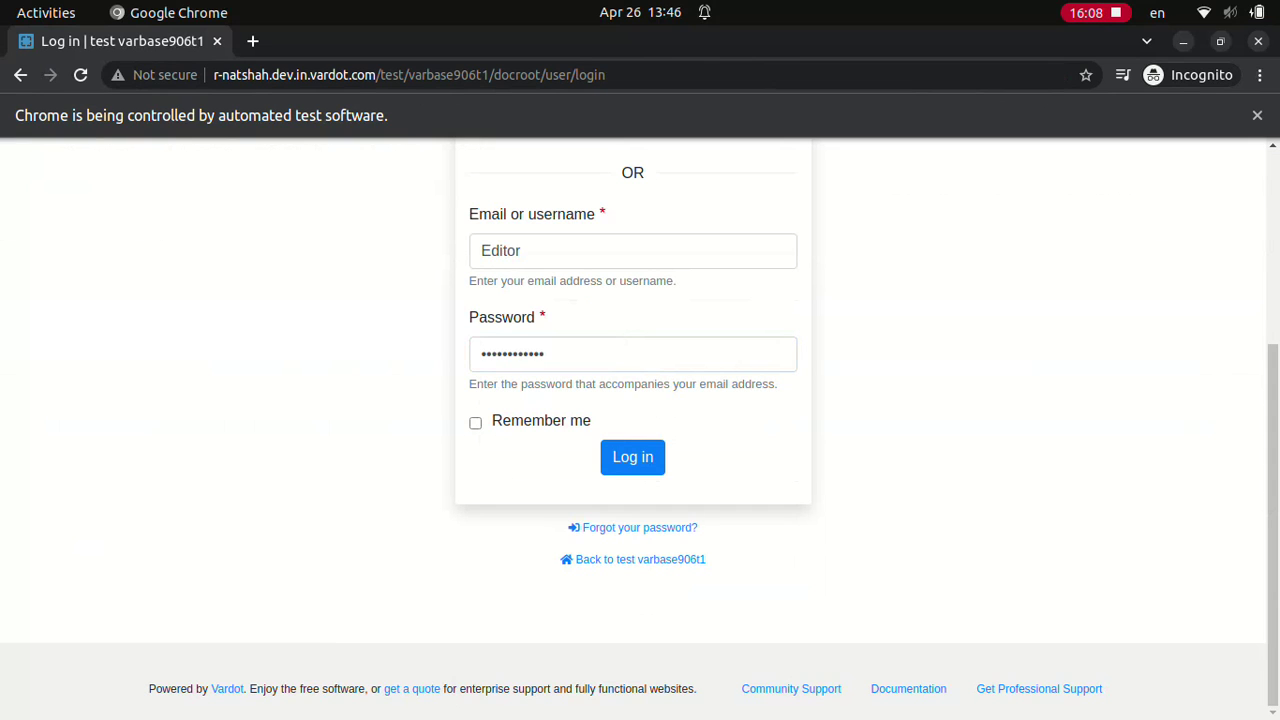
click(632, 456)
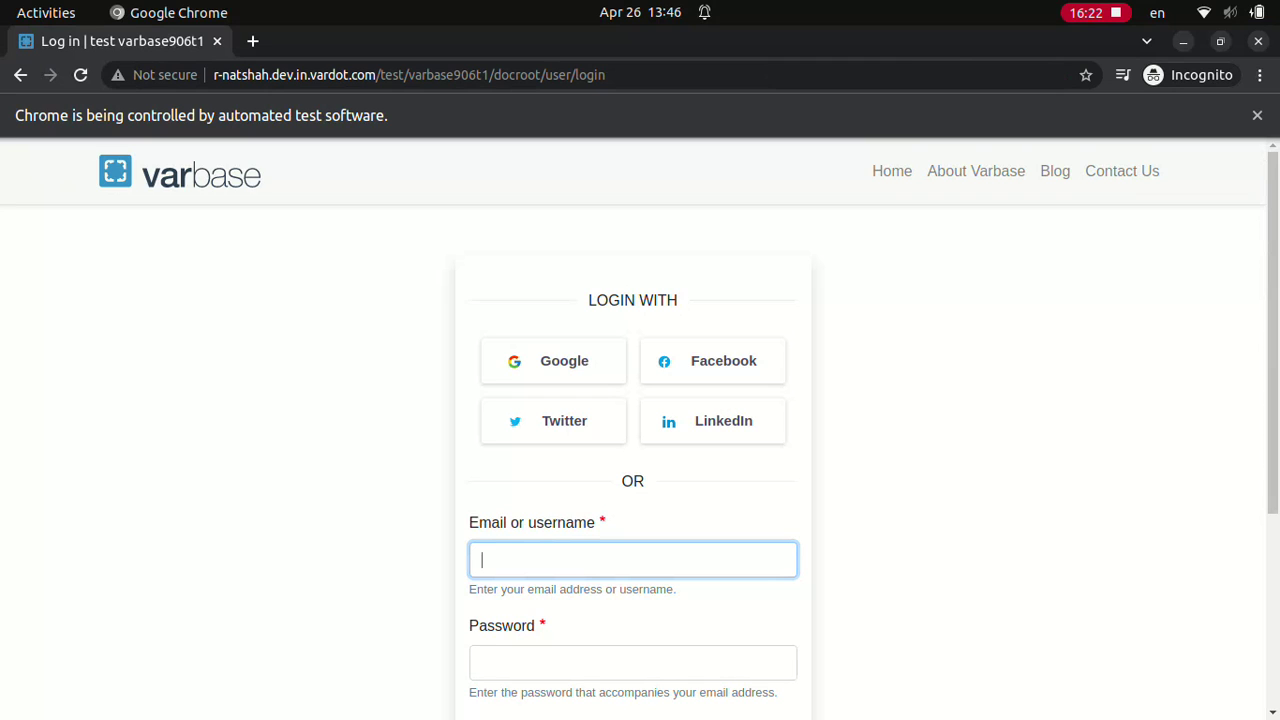
text(Normal user)
click(633, 662)
text(dD.123123ddd)
scroll(640, 430, down, 3)
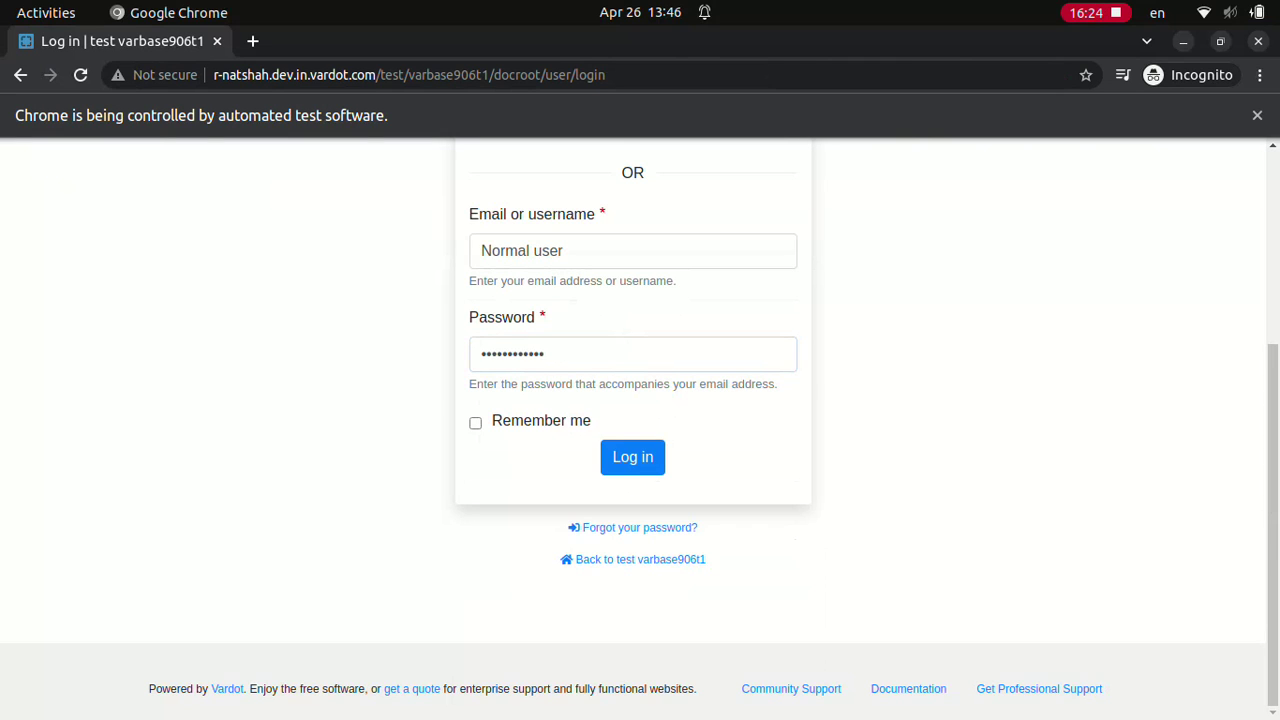
click(633, 457)
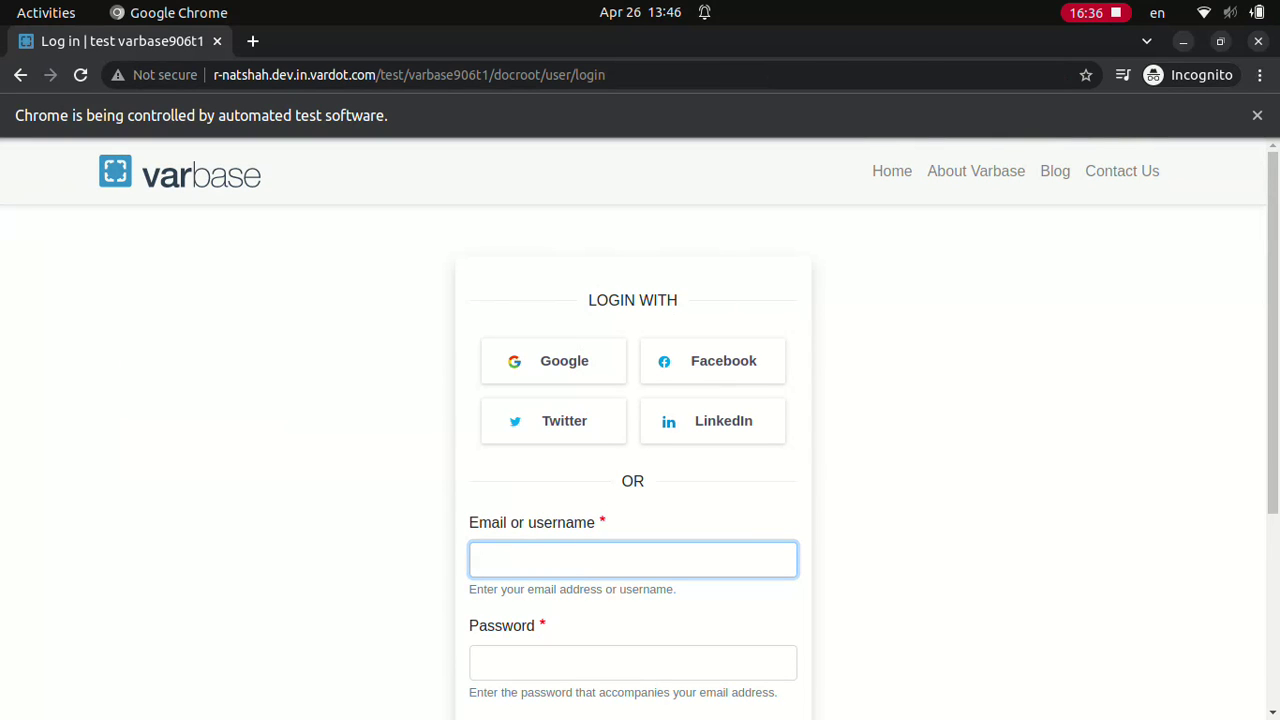
Step: Sign in as Normal user once more, then enter a password into the login form
text(Normal user)
click(632, 662)
text(************)
scroll(640, 430, down, 3)
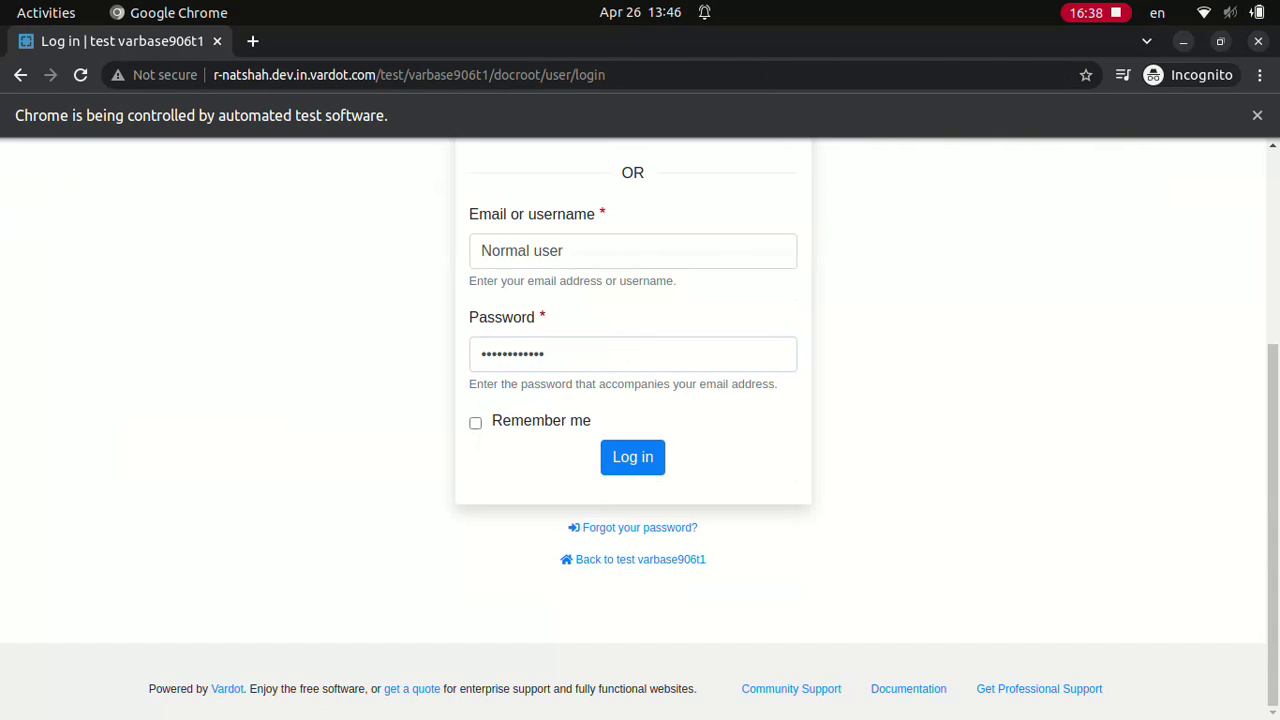
click(632, 457)
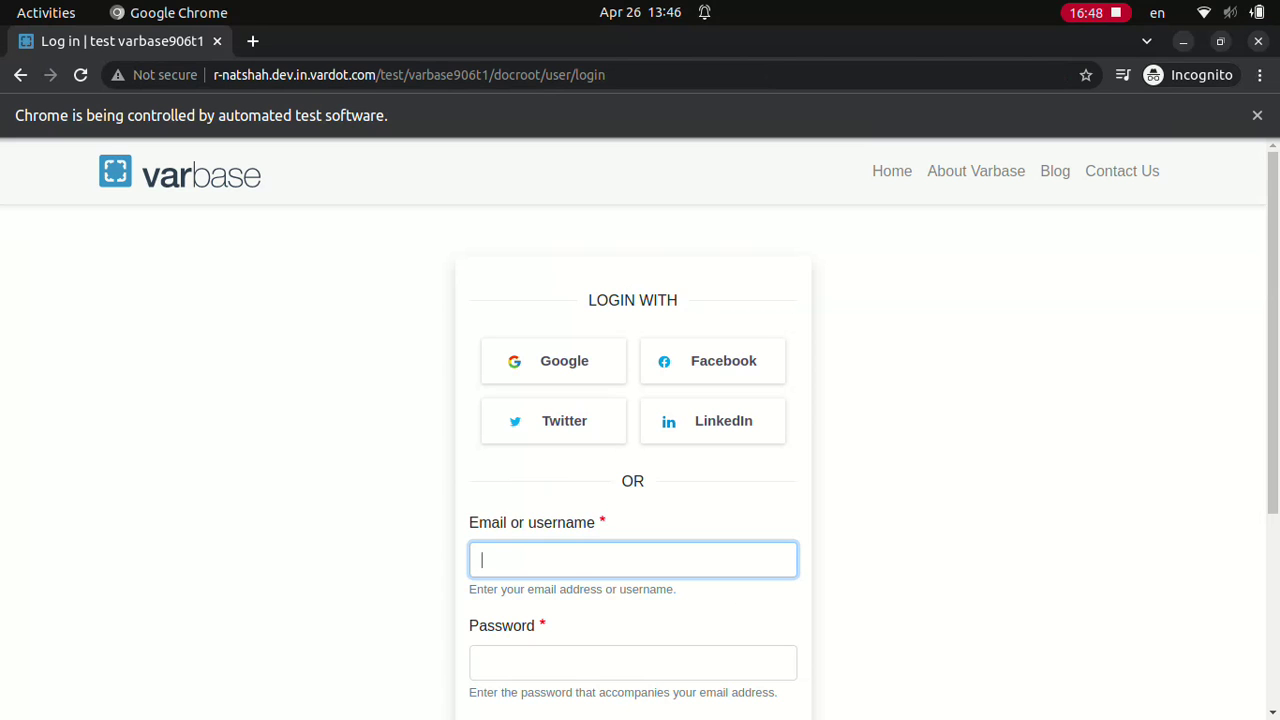
text(************)
scroll(640, 430, down, 3)
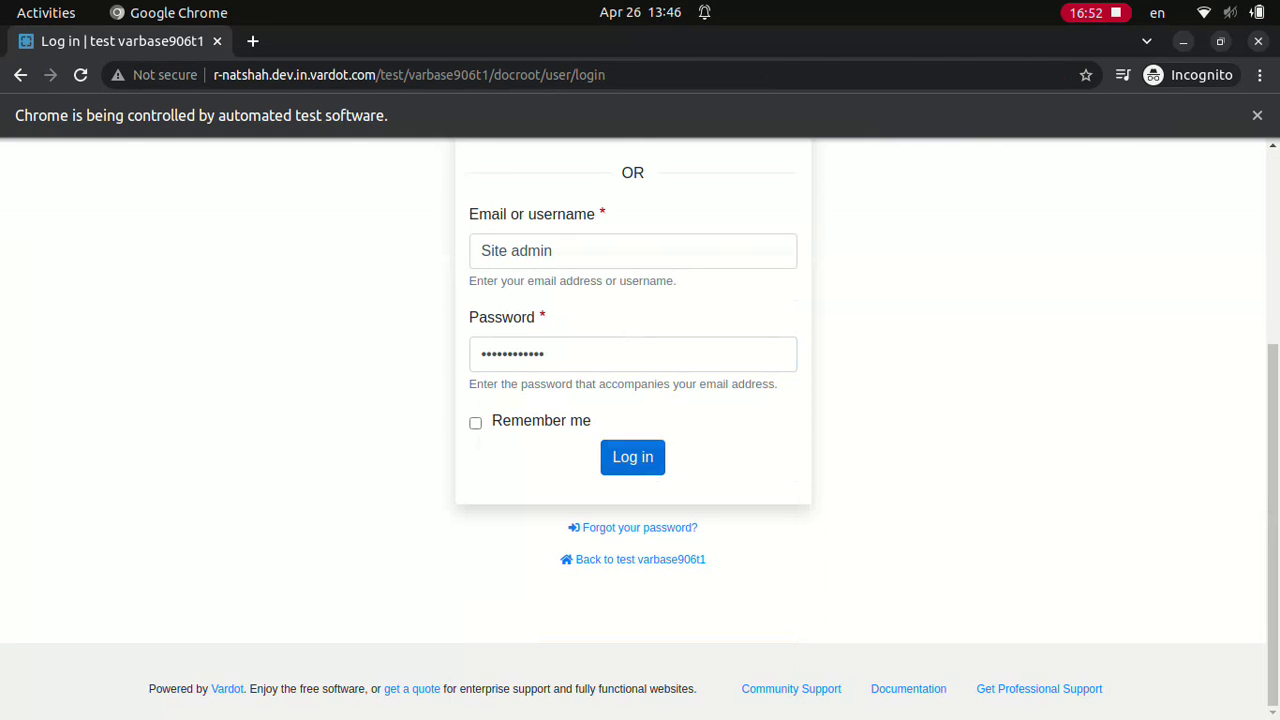
Step: Log in as Site admin, find 'Normal user' in People, and re-save that account
click(632, 457)
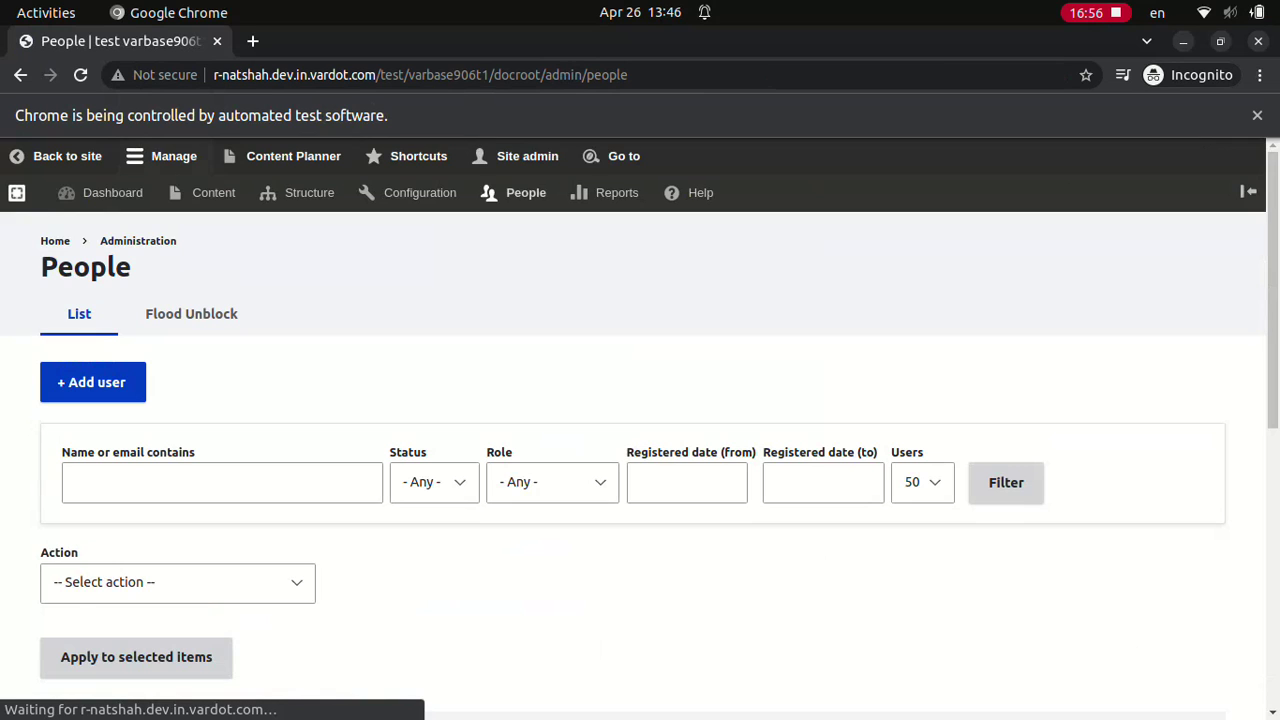
text(Normal user)
click(1006, 438)
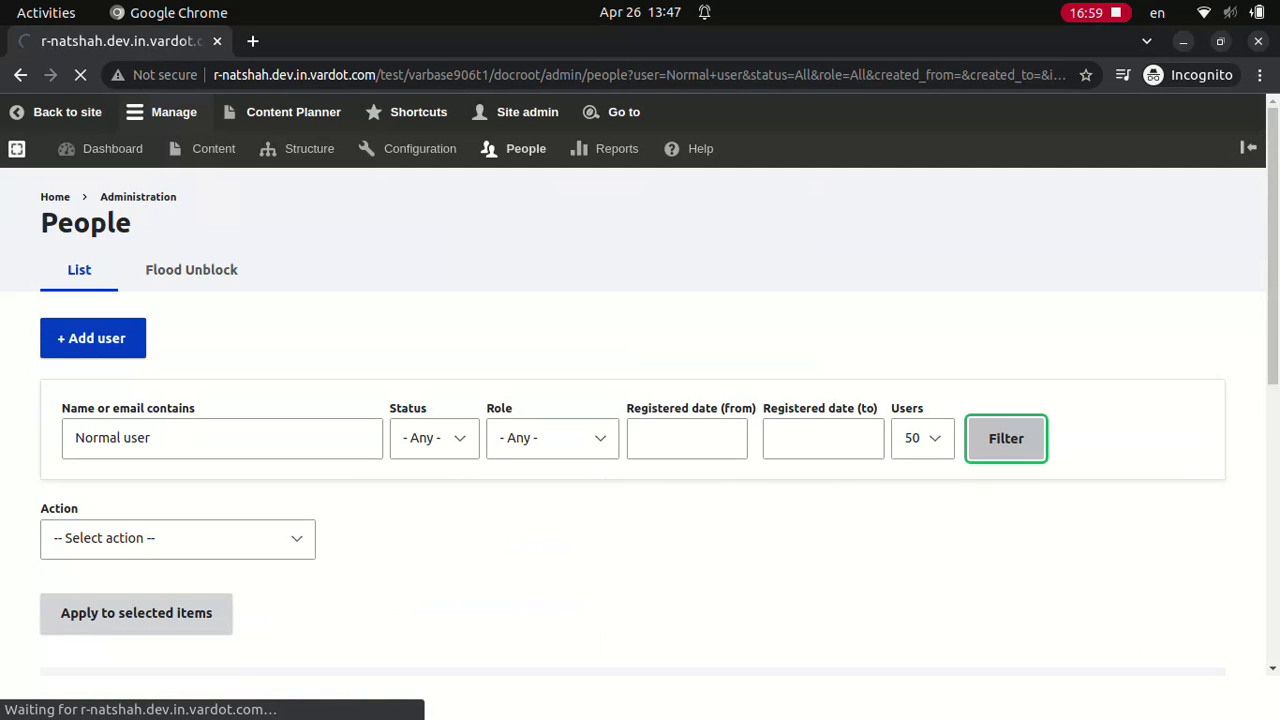
click(1101, 709)
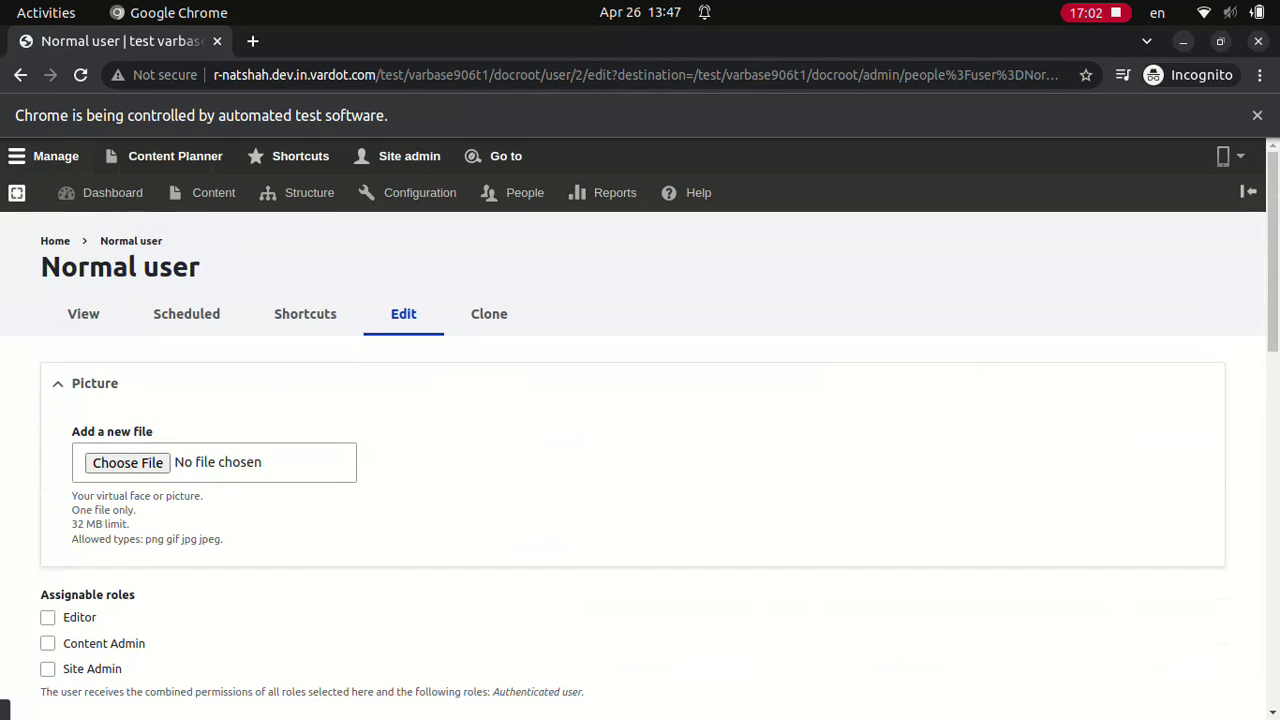
click(75, 700)
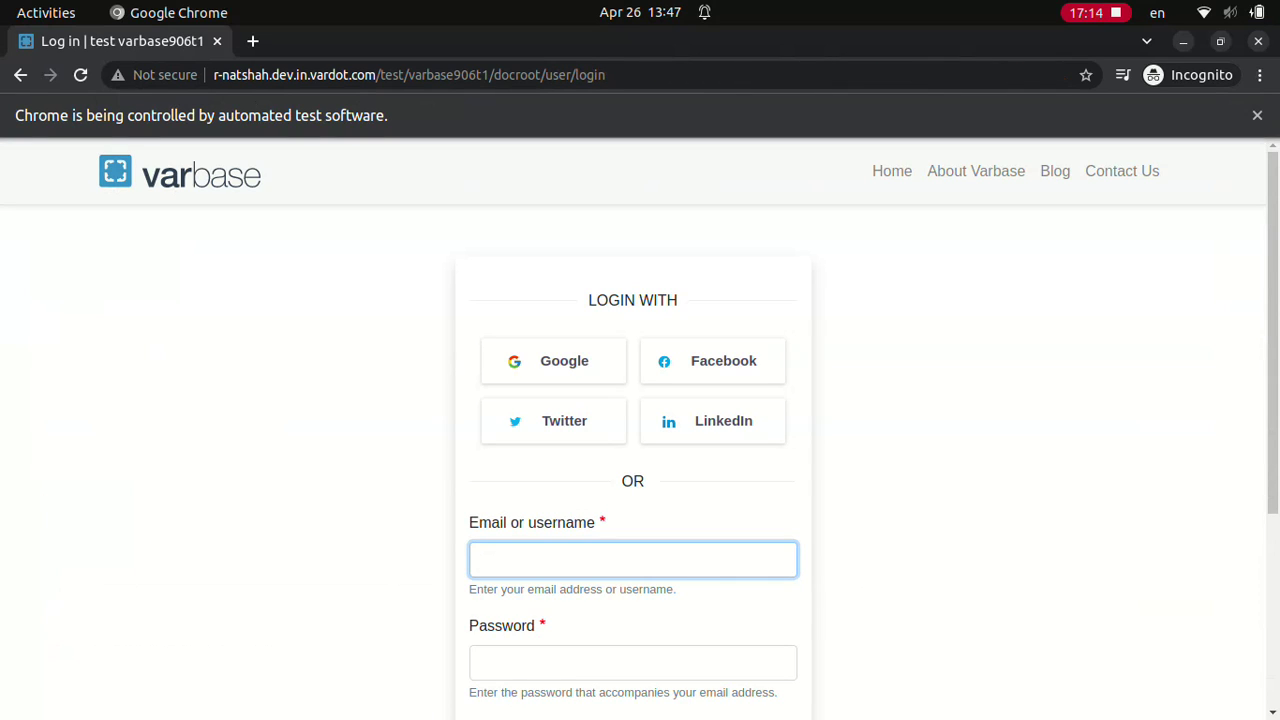
Step: Try signing in as Normal user, which is rejected as not activated or blocked
text(Normal user)
click(633, 662)
text(************)
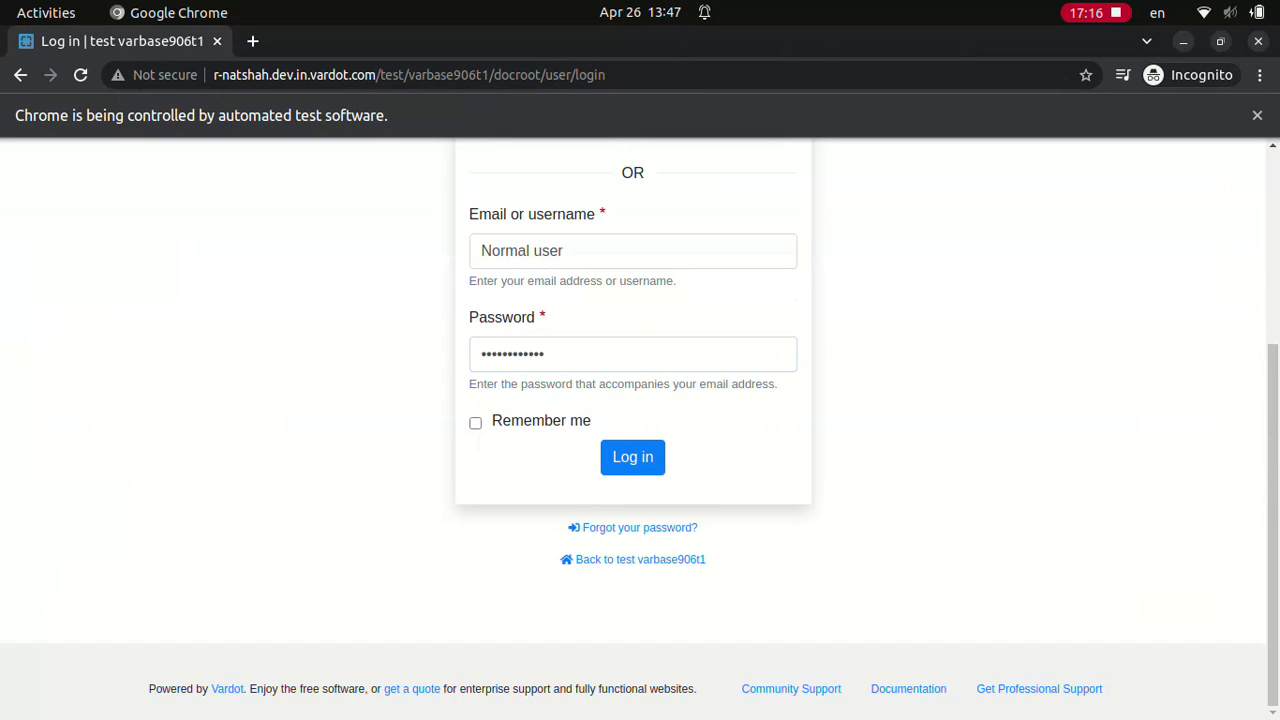
click(633, 457)
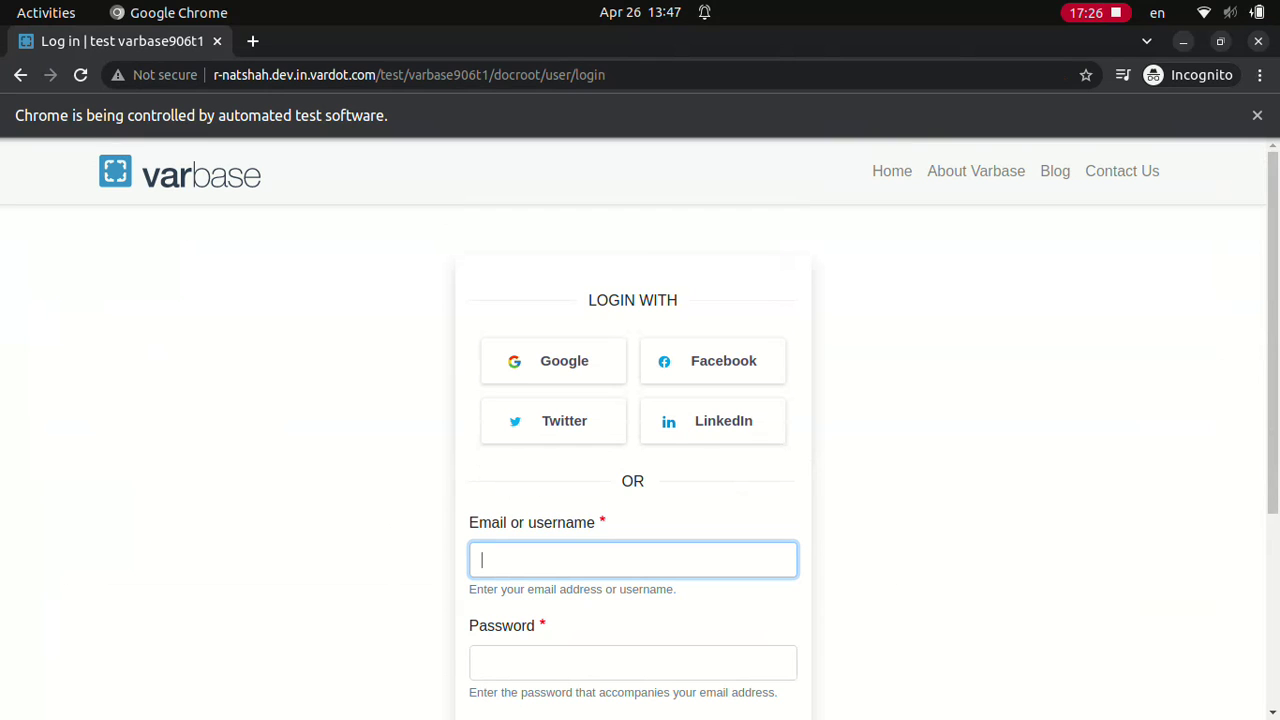
text(webmaster)
click(633, 662)
text(d)
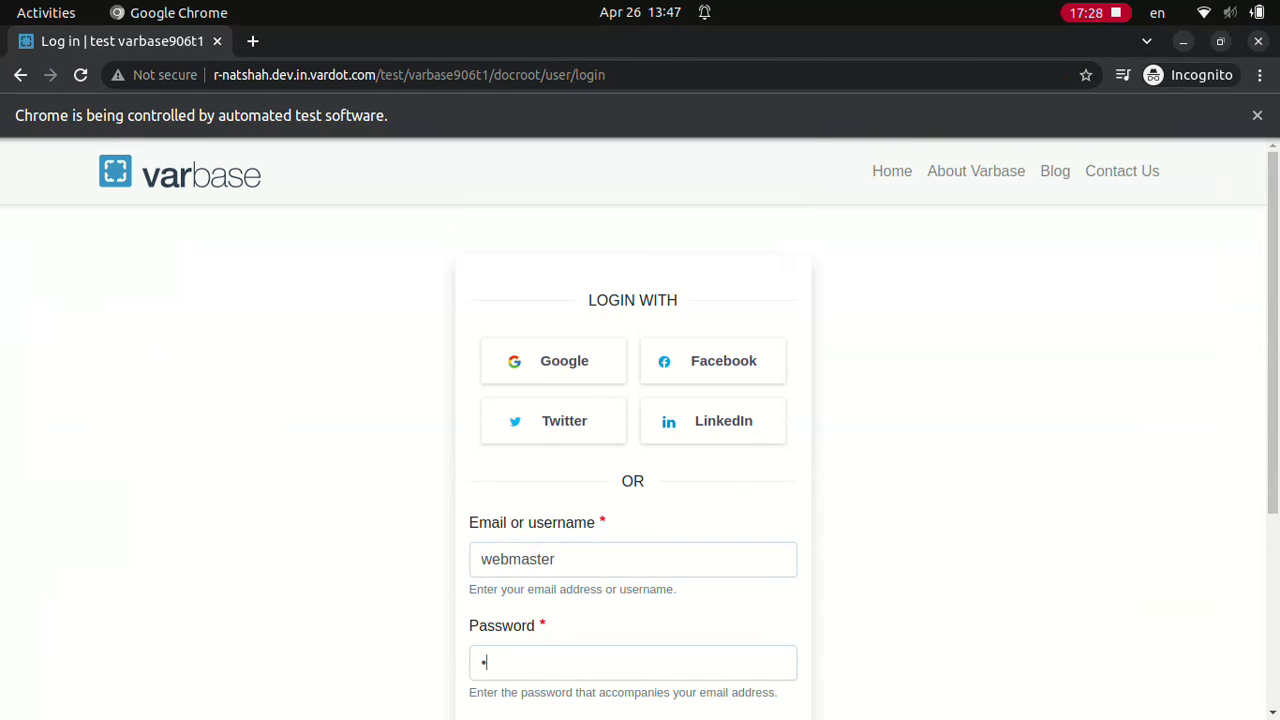
scroll(633, 430, down, 3)
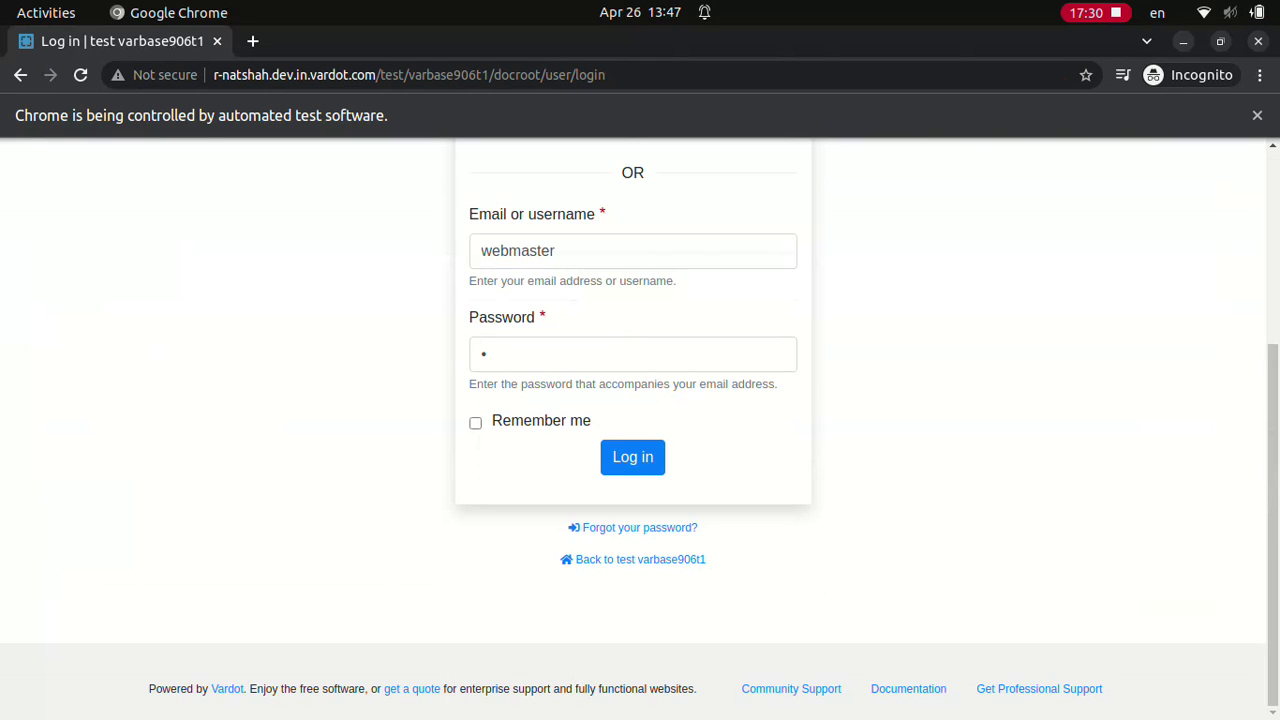
click(633, 457)
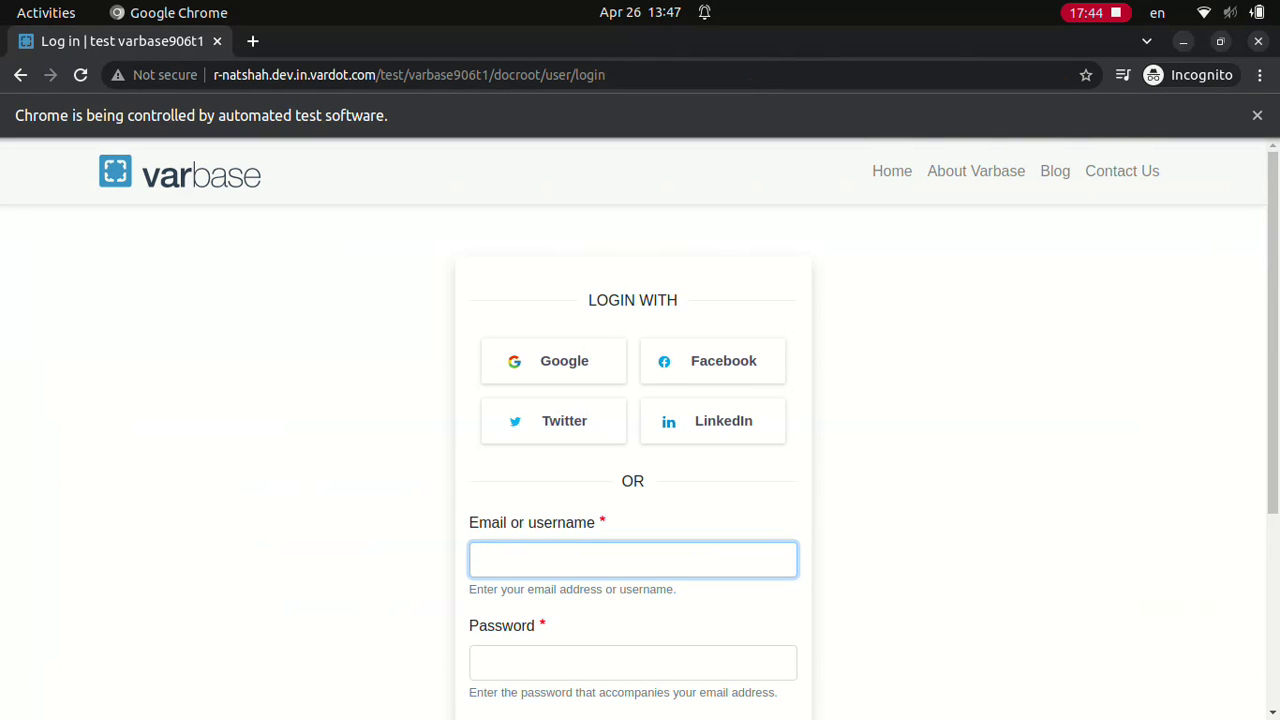
text(Site admin************)
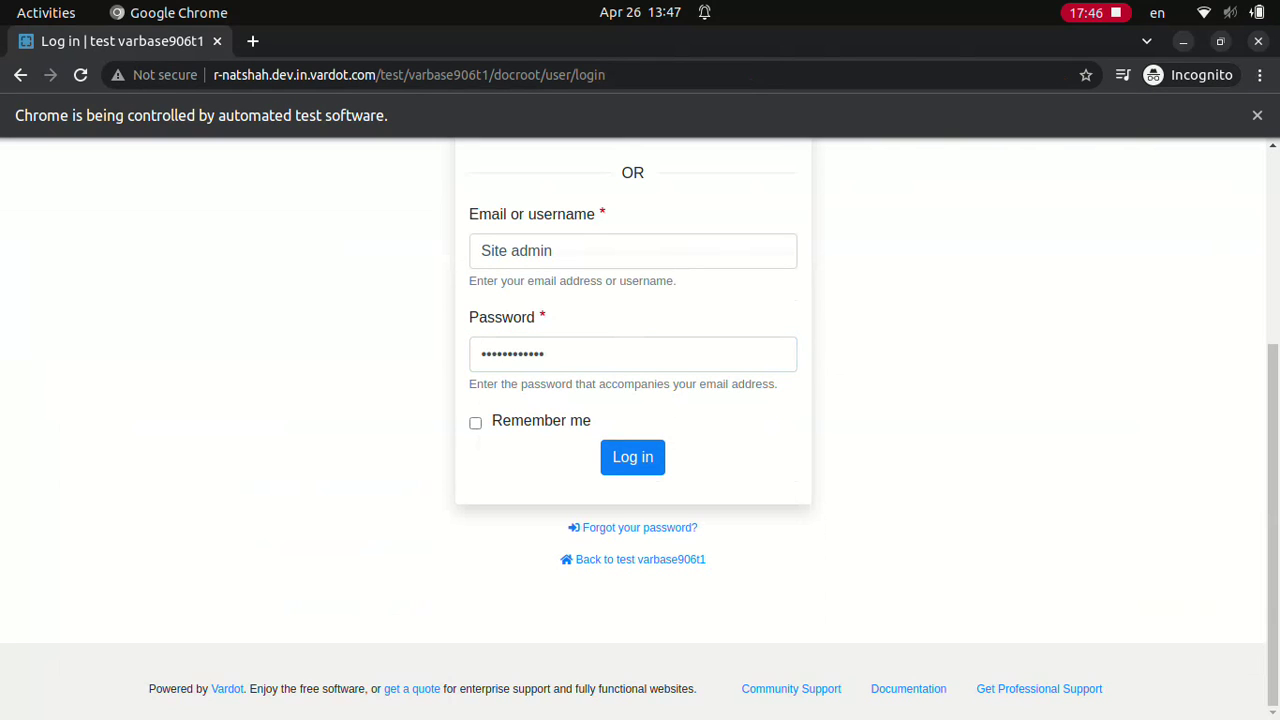
click(632, 456)
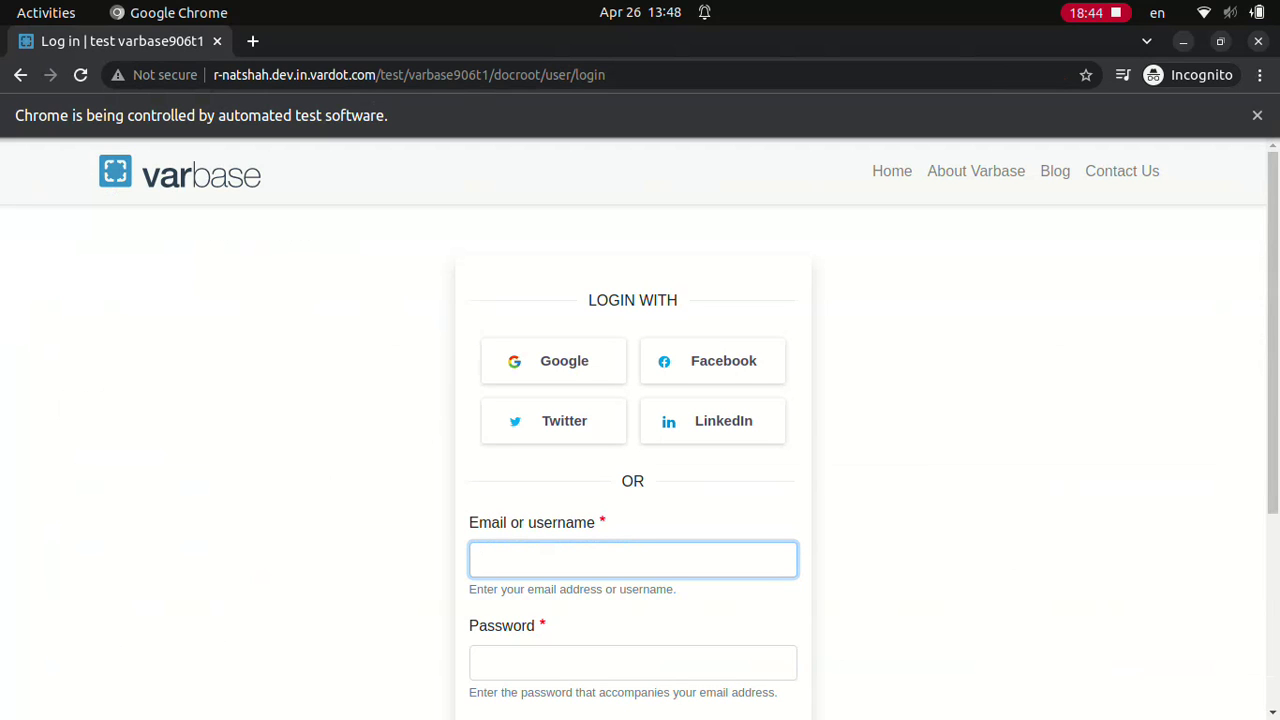
Step: Log in as Site admin and rename the Flag Earth image to 'Flag Earth after edit'
text(Site admin************)
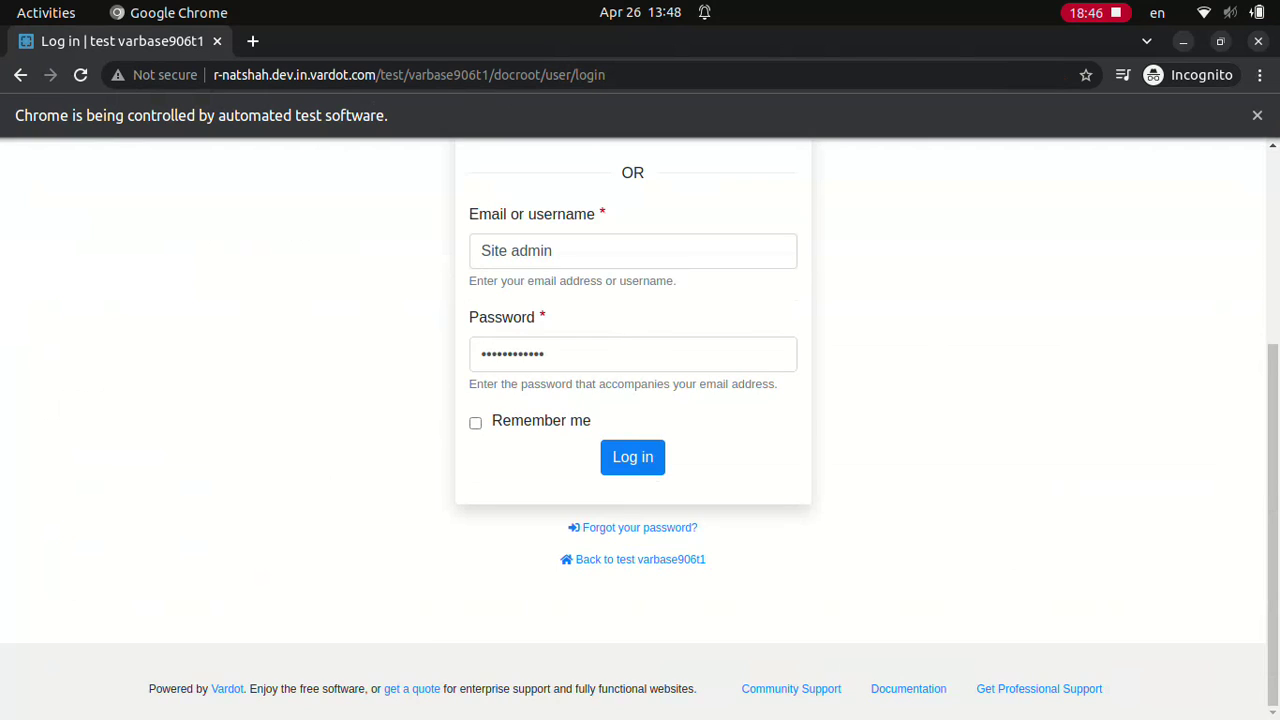
click(632, 456)
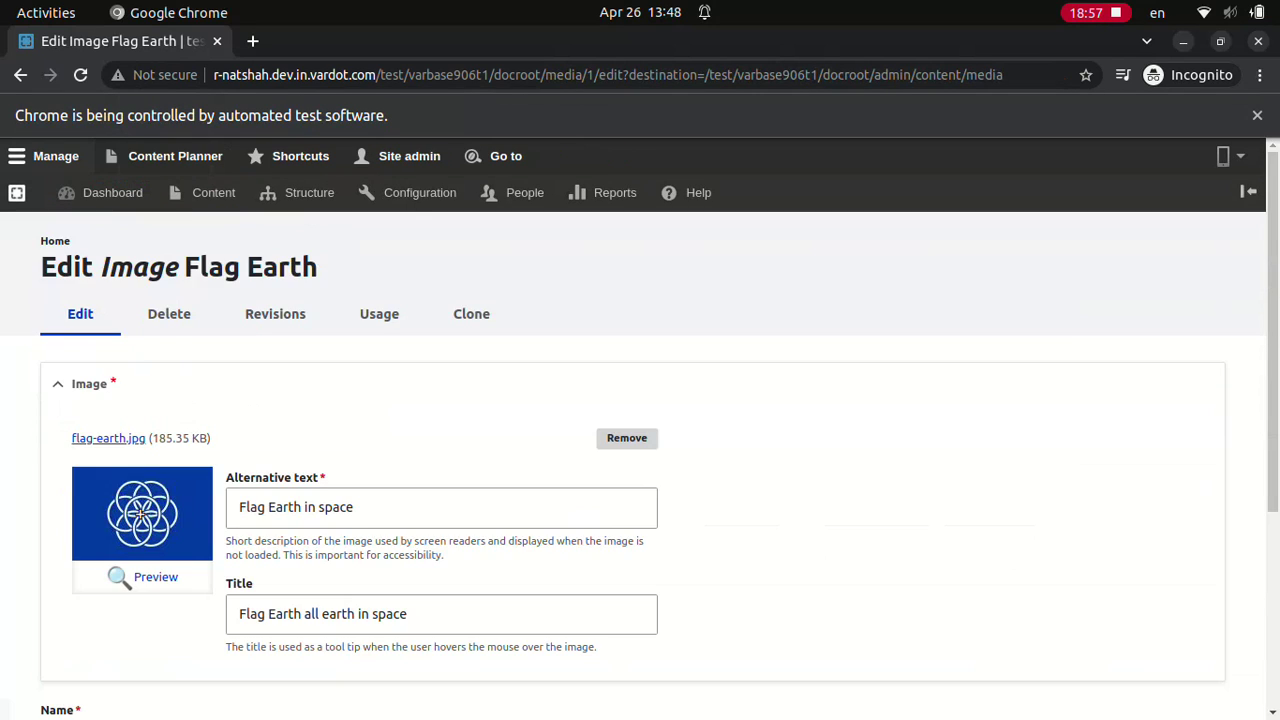
click(327, 466)
text(after edit)
click(75, 643)
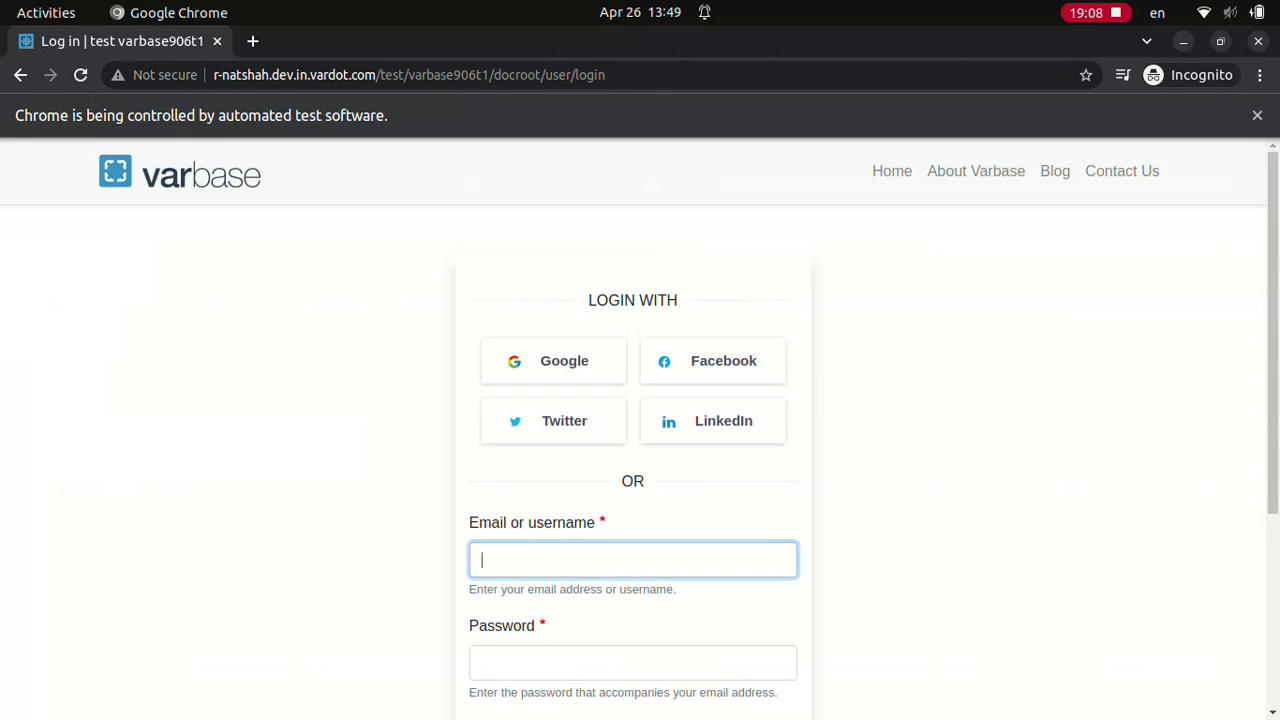
Step: Log in as Site admin again and delete the 'Flag Earth after edit' media item
text(Site admin)
click(632, 662)
text(••••••••••••)
scroll(640, 430, down, 3)
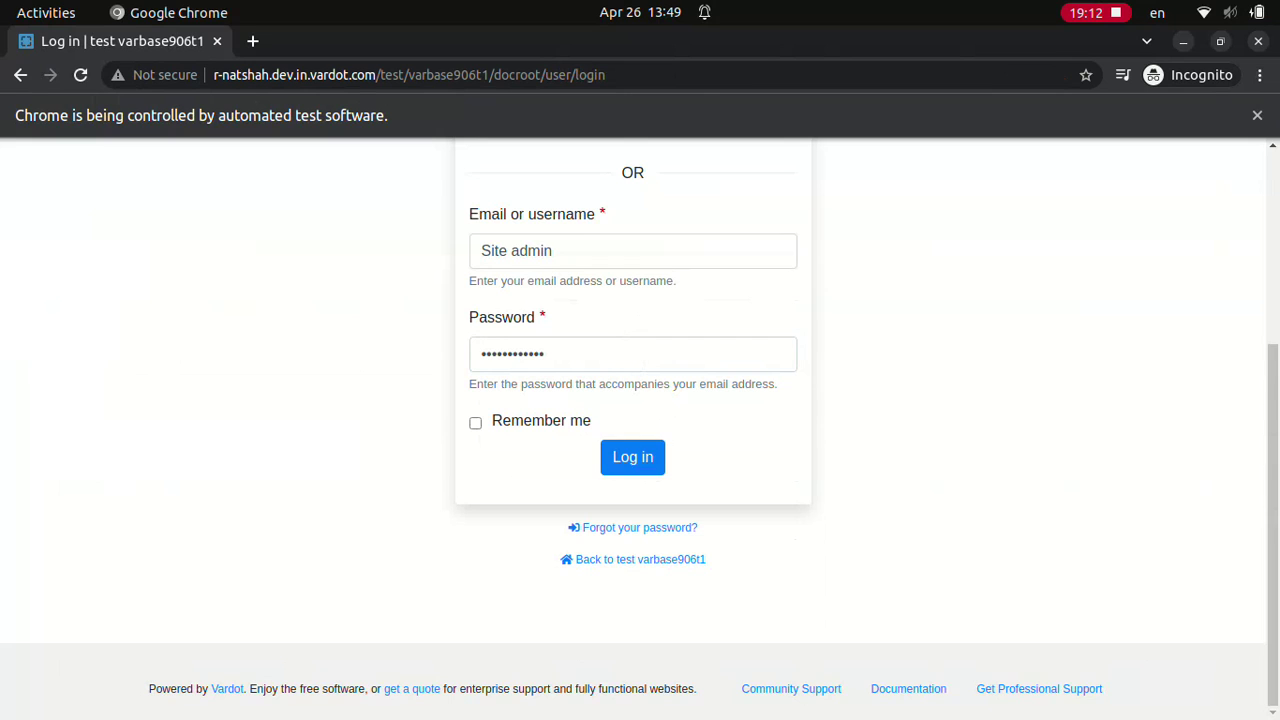
click(632, 457)
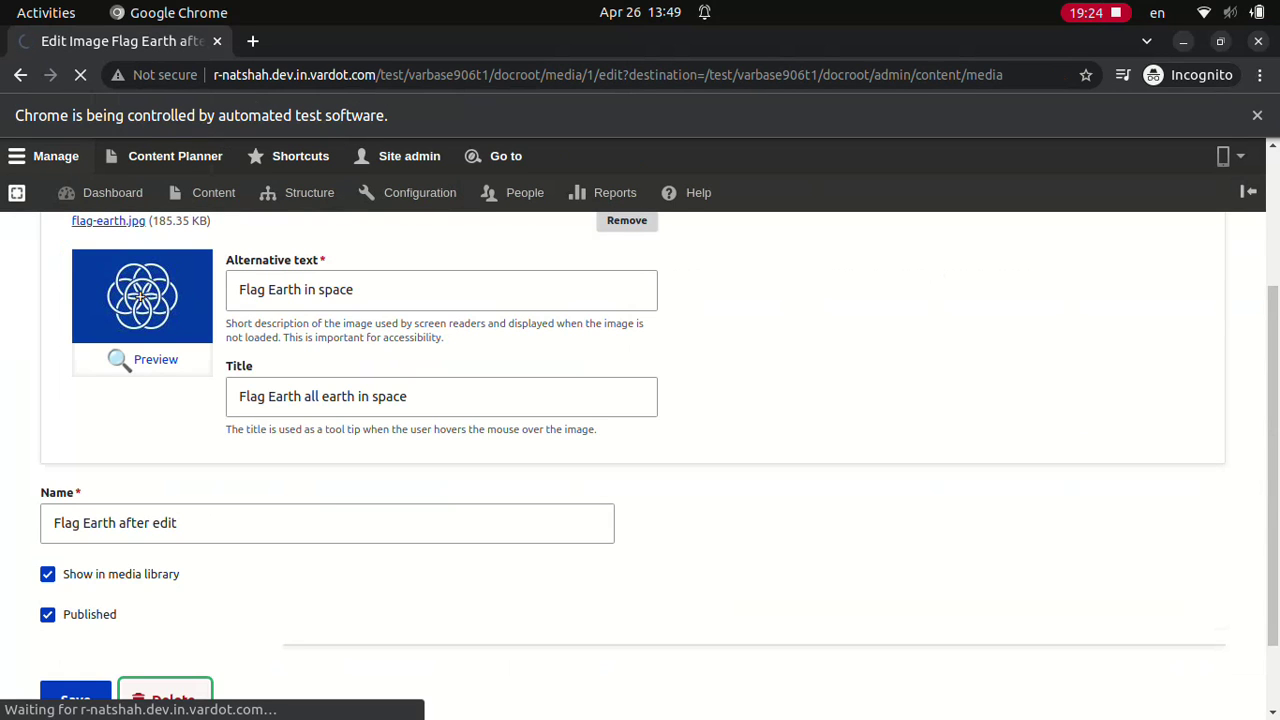
click(83, 430)
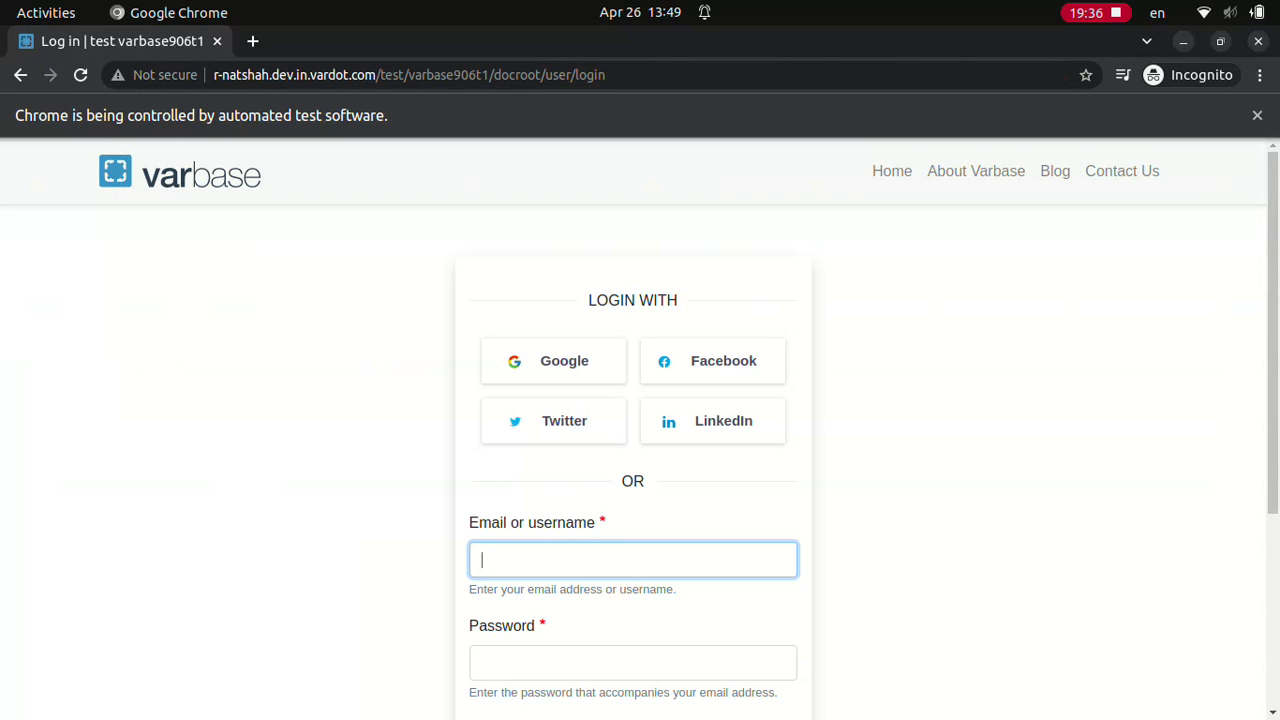
text(webmaster)
key(Tab)
text(d)
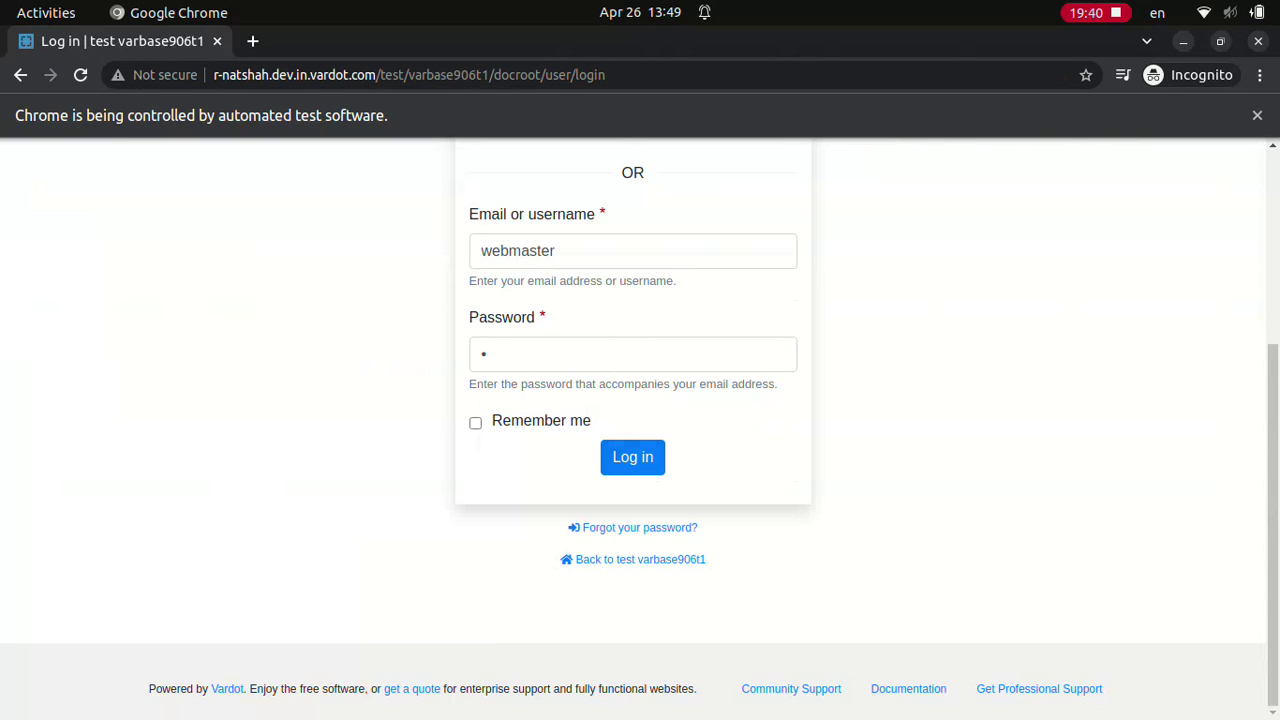
key(Return)
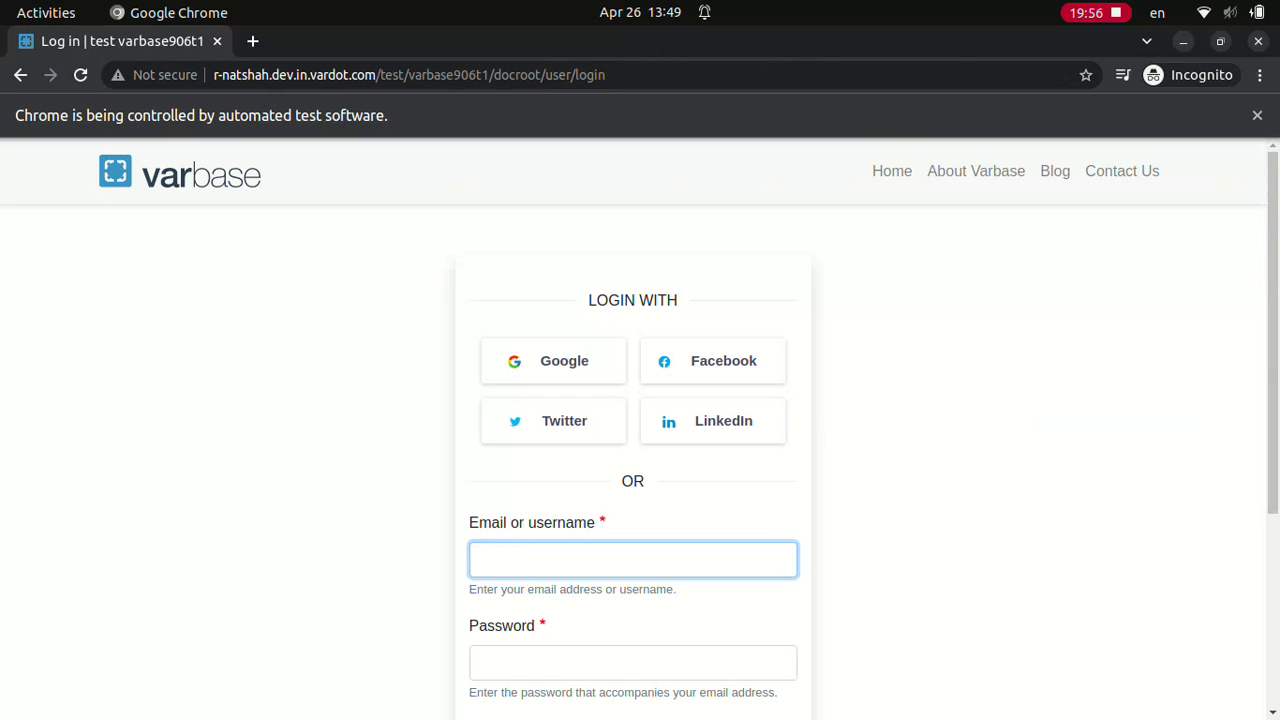
text(webmaster)
click(632, 662)
text(w)
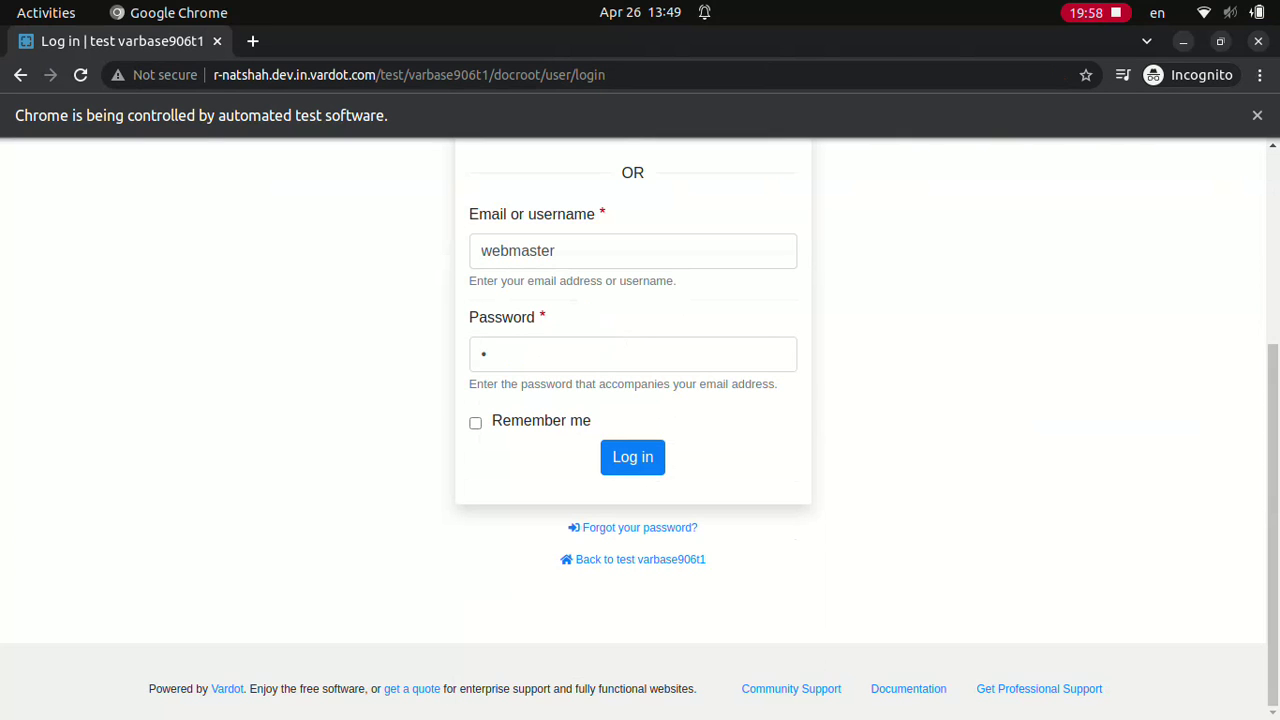
click(632, 456)
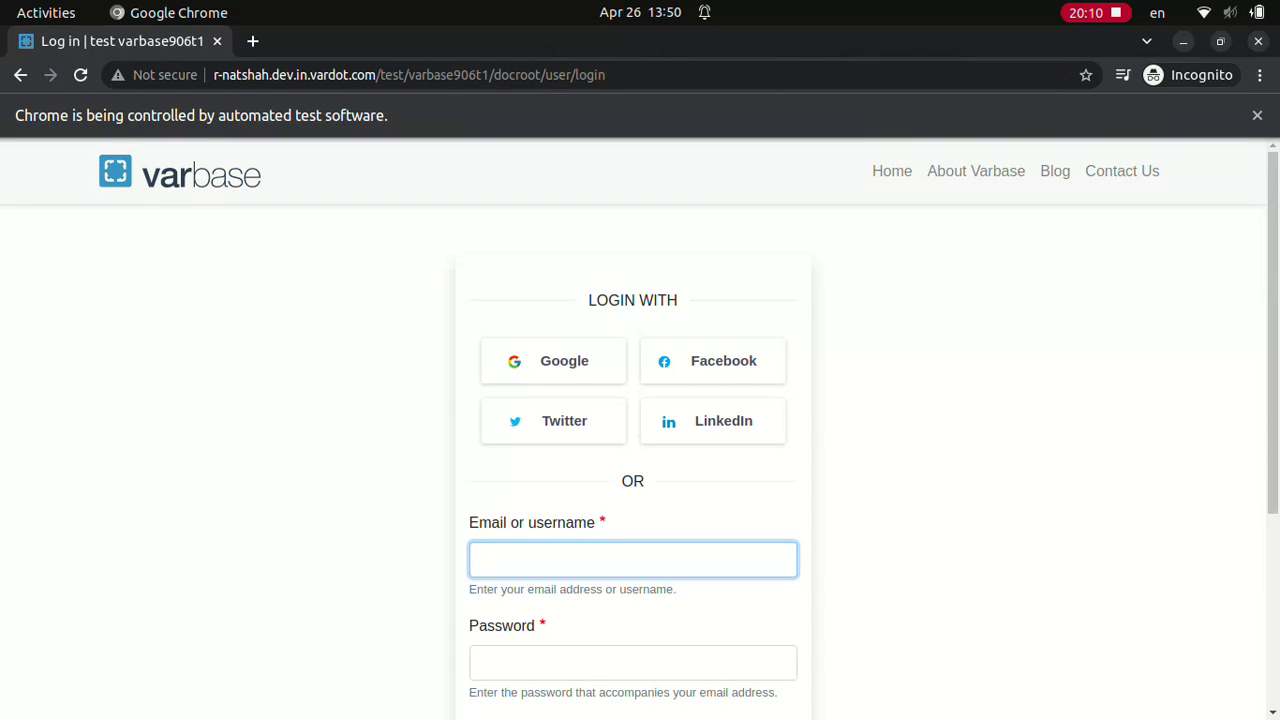
text(webmaster)
click(633, 662)
text(w)
scroll(640, 430, down, 3)
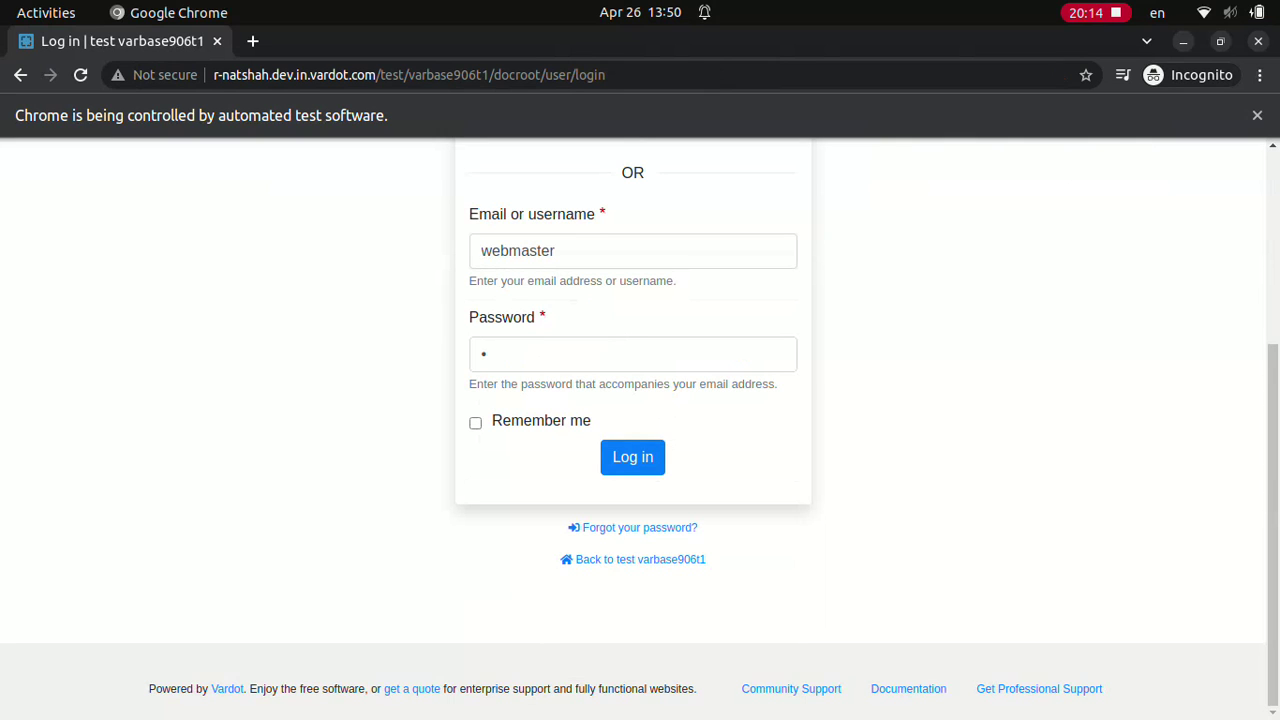
click(632, 457)
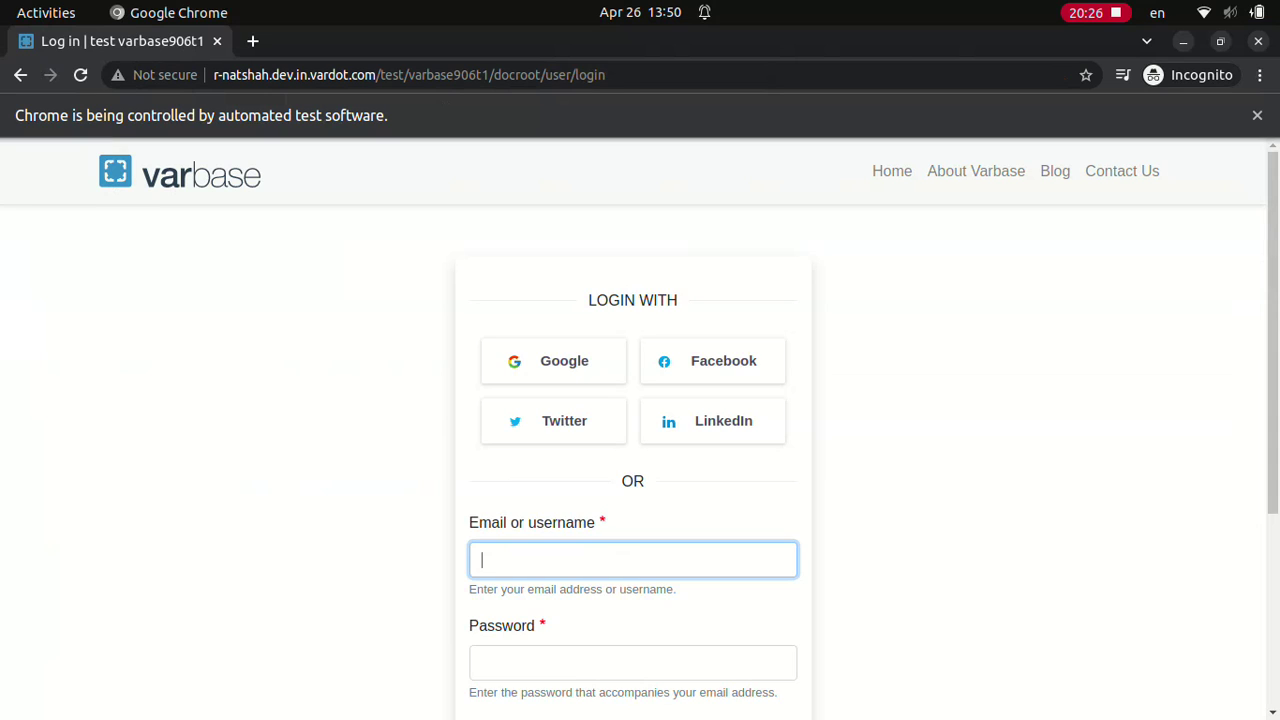
text(webmaster)
click(632, 662)
text(•)
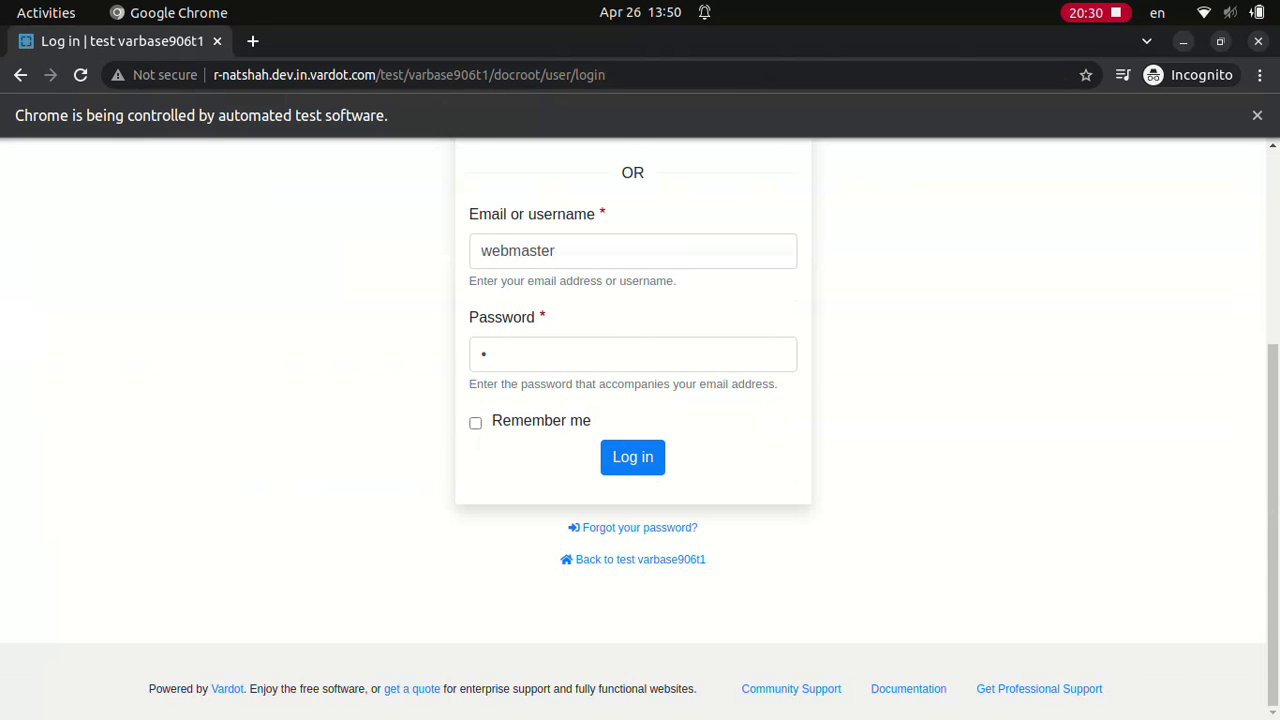
click(632, 456)
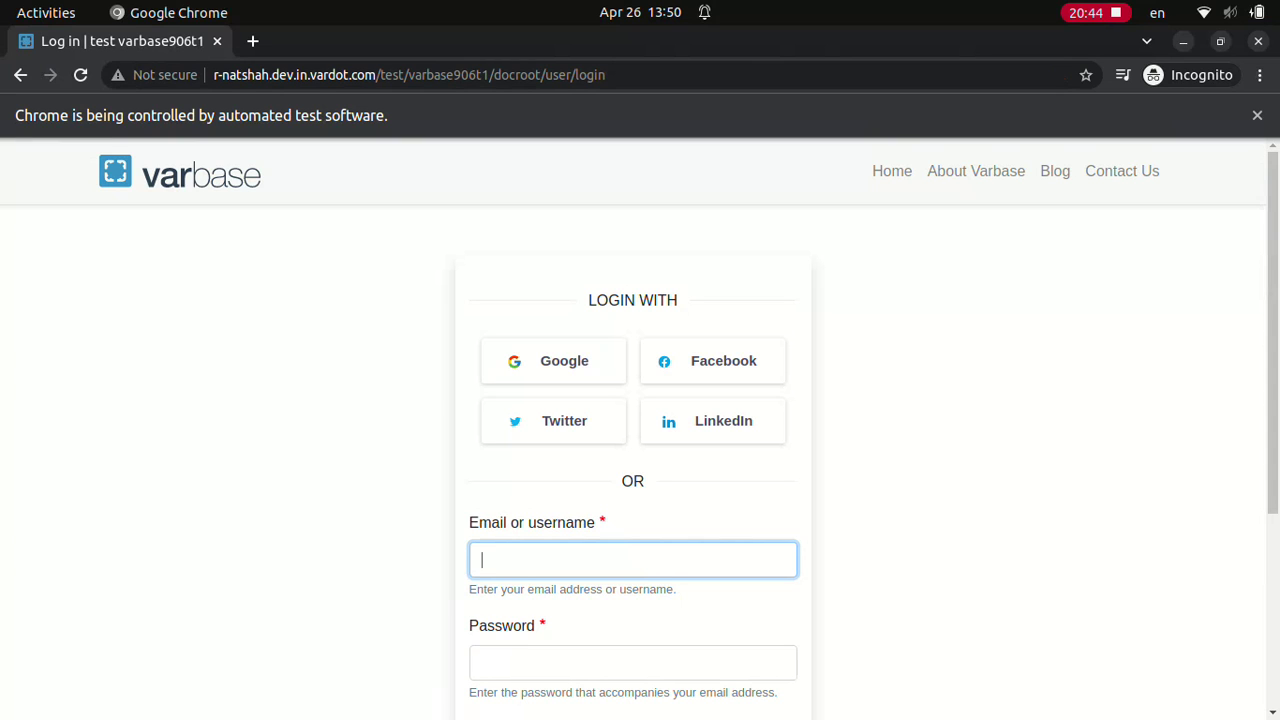
text(webmaster)
click(632, 662)
text(d)
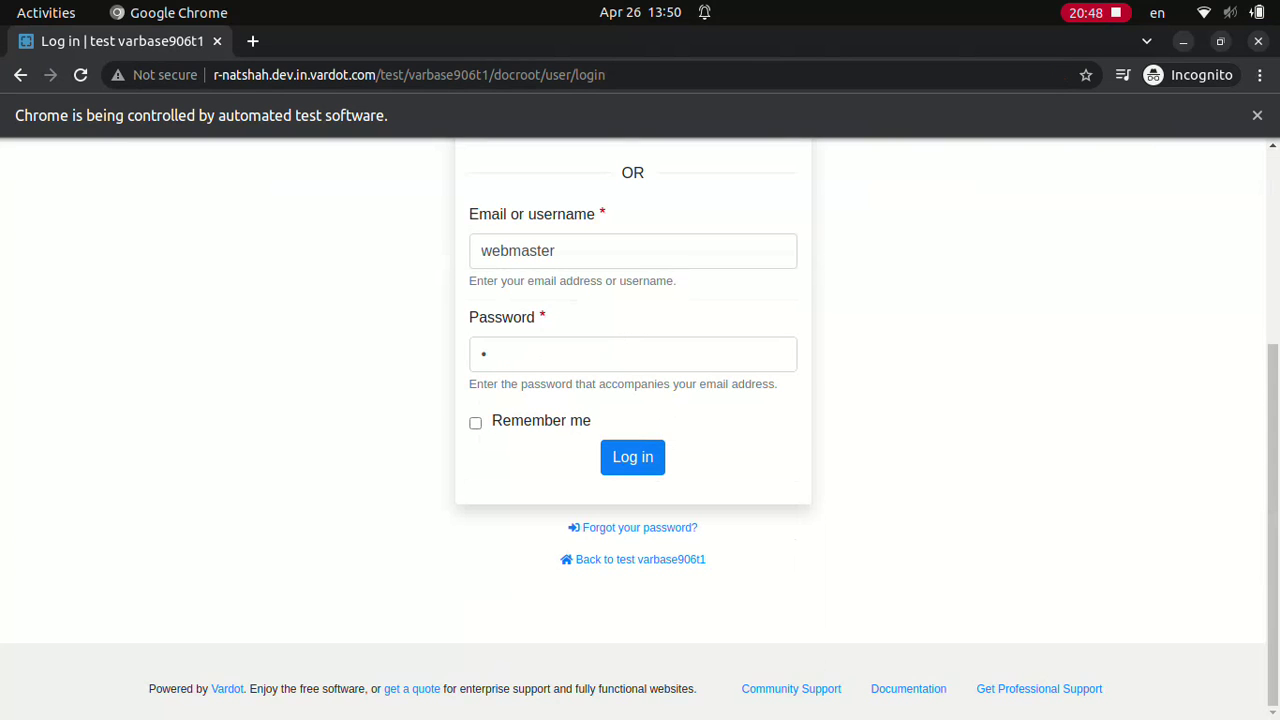
click(632, 456)
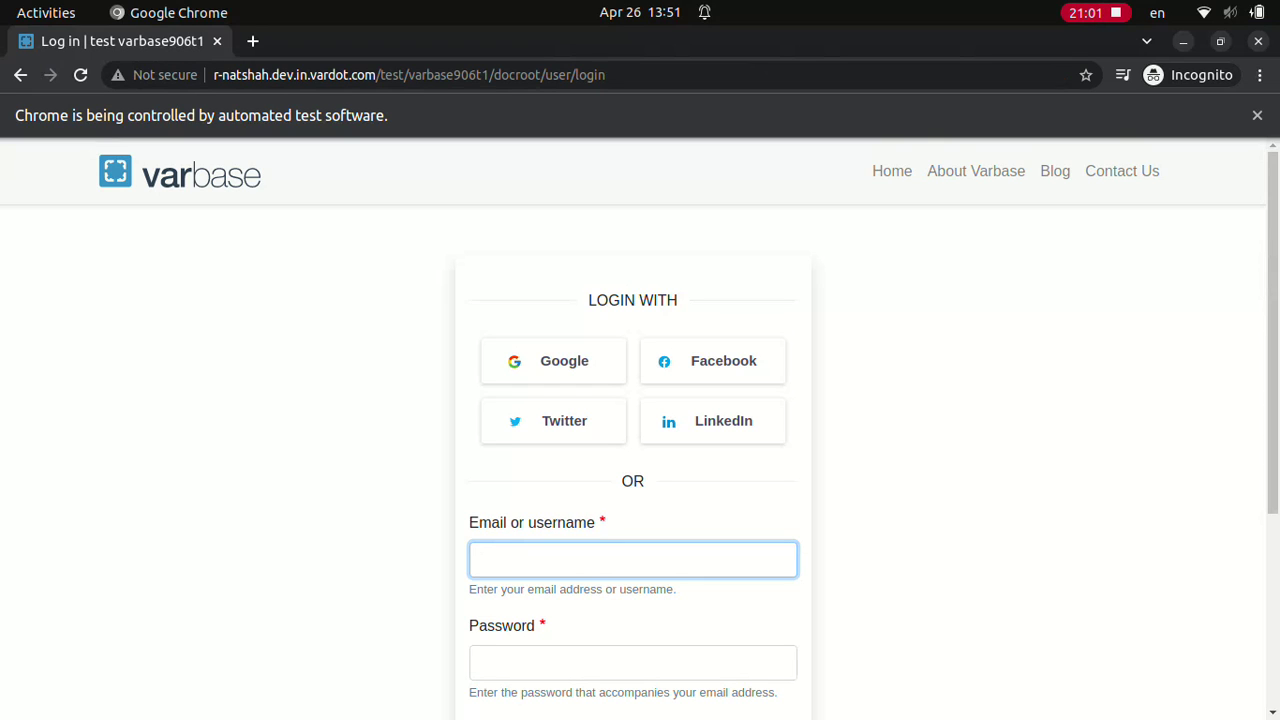
text(webmaster)
click(633, 662)
text(d)
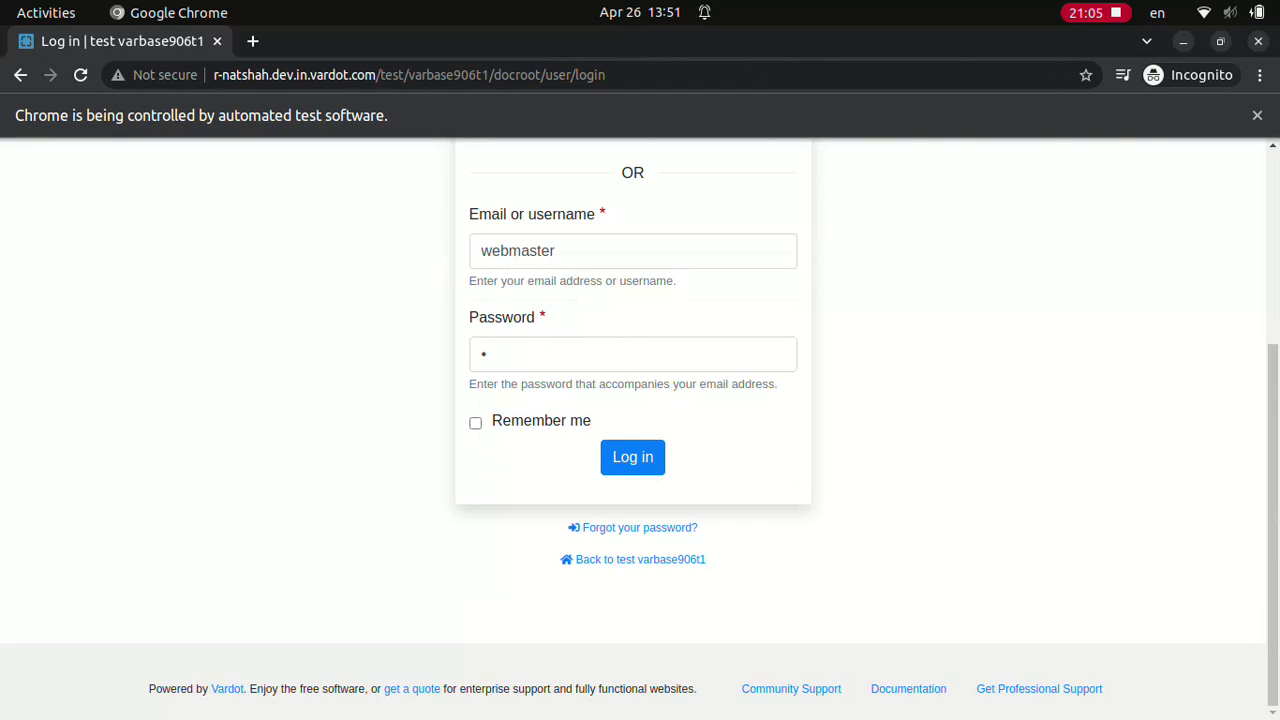
key(Return)
click(632, 456)
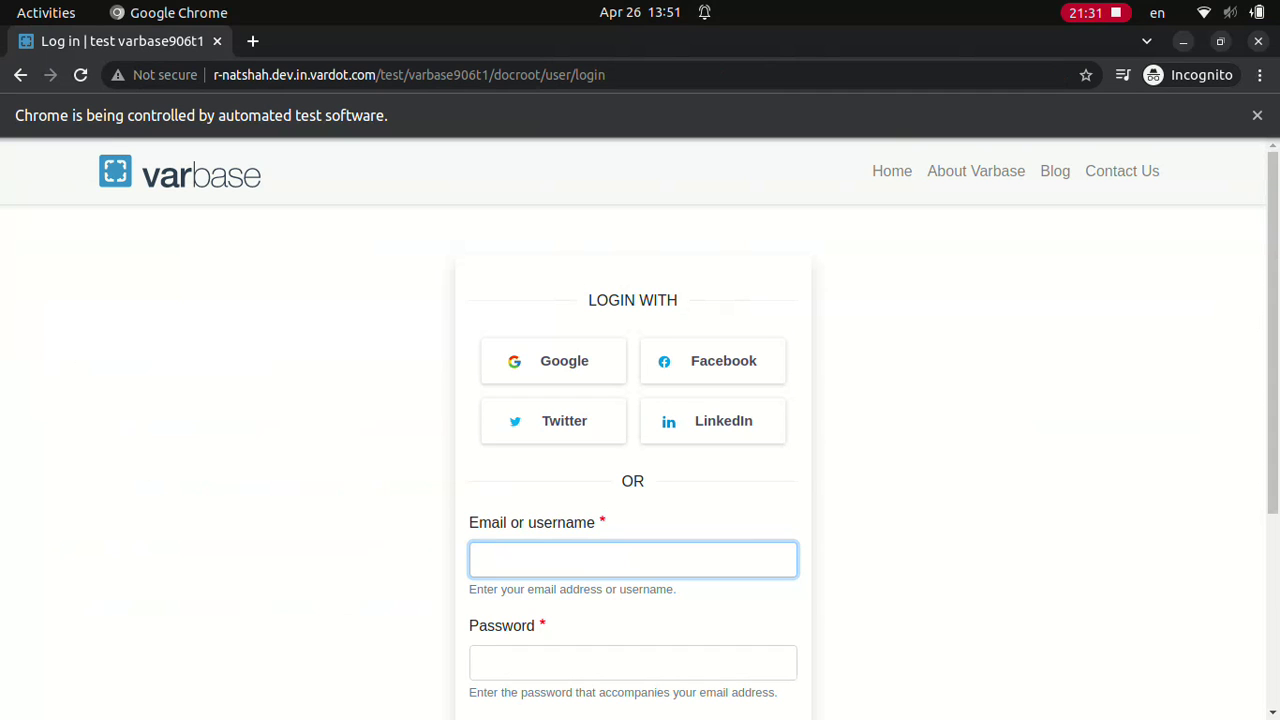
Step: Log in as Site admin with its password
text(Site admin)
click(632, 662)
text(dD.123123ddd)
scroll(640, 430, down, 3)
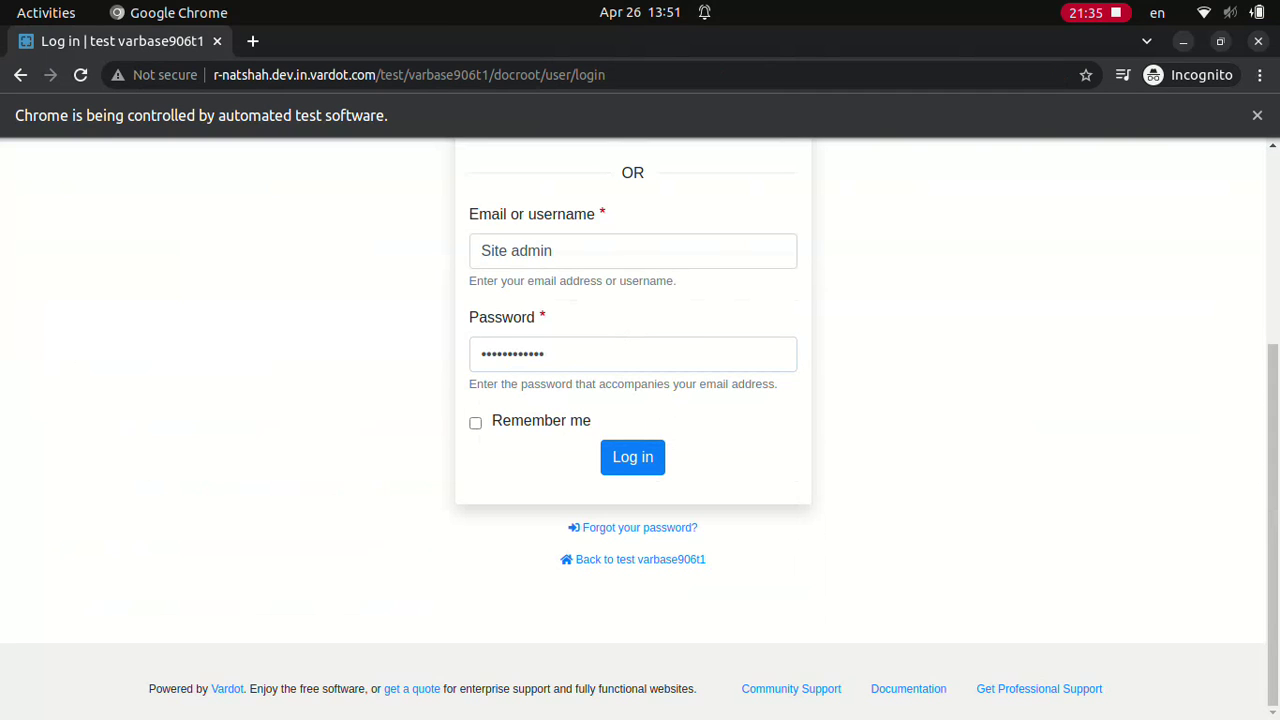
click(632, 456)
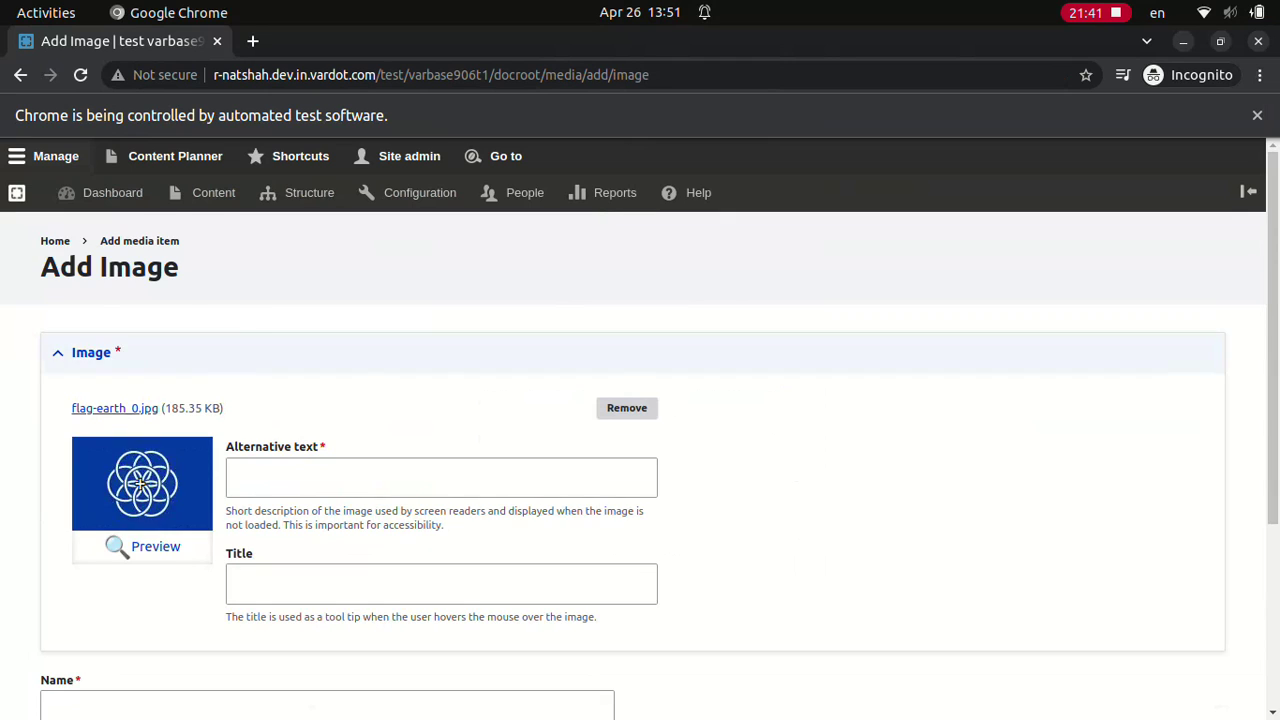
Step: Save the image with alternative text, title and name all set to 'Media entity test'
click(441, 290)
text(Media entity test)
click(441, 396)
text(Media entity test)
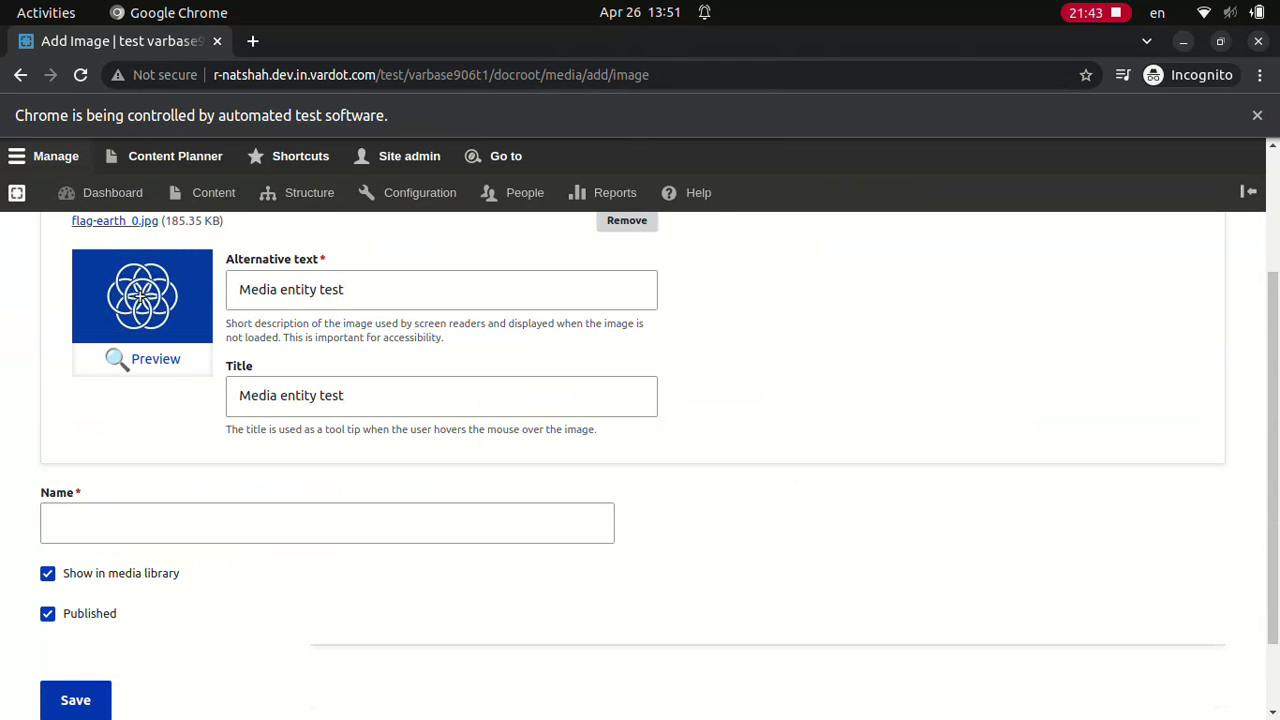
click(327, 522)
text(Media entity test)
click(75, 700)
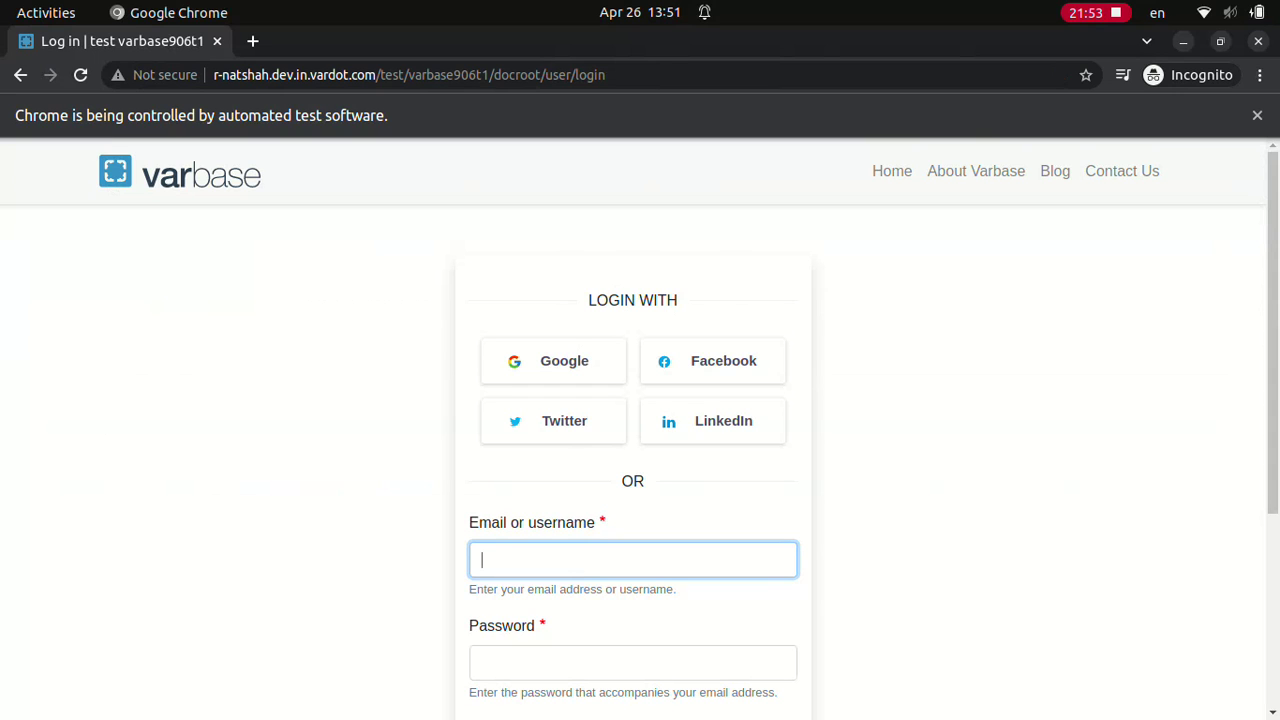
Step: Log in as webmaster
text(webmaster)
click(632, 662)
text(a)
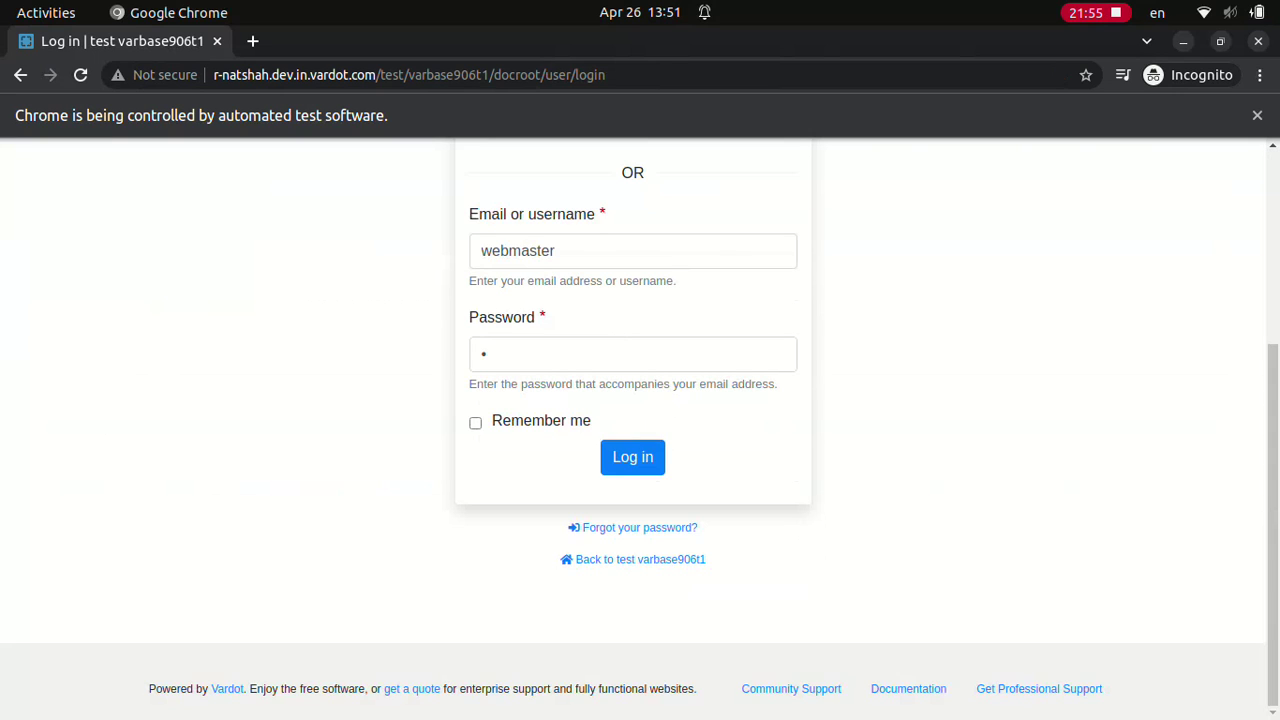
click(632, 456)
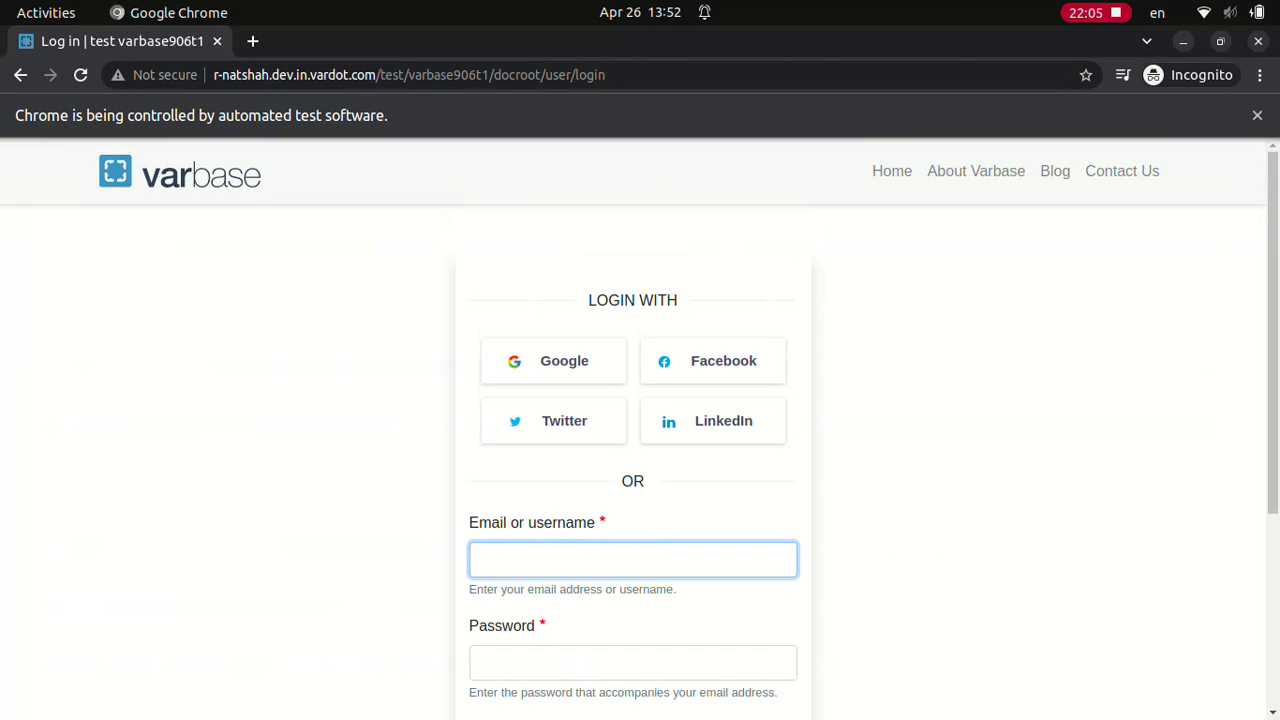
Step: Log in as Site admin
text(Site admin)
click(632, 662)
text(••••••••••••)
scroll(640, 430, down, 3)
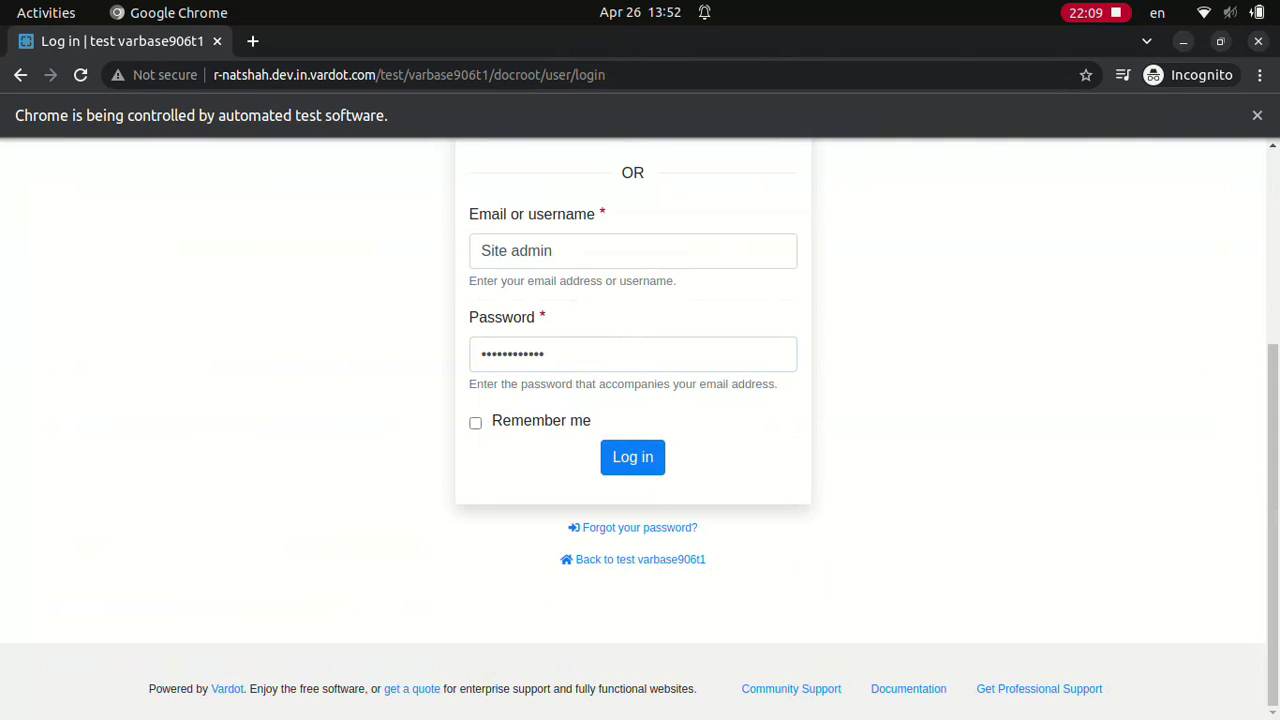
click(632, 457)
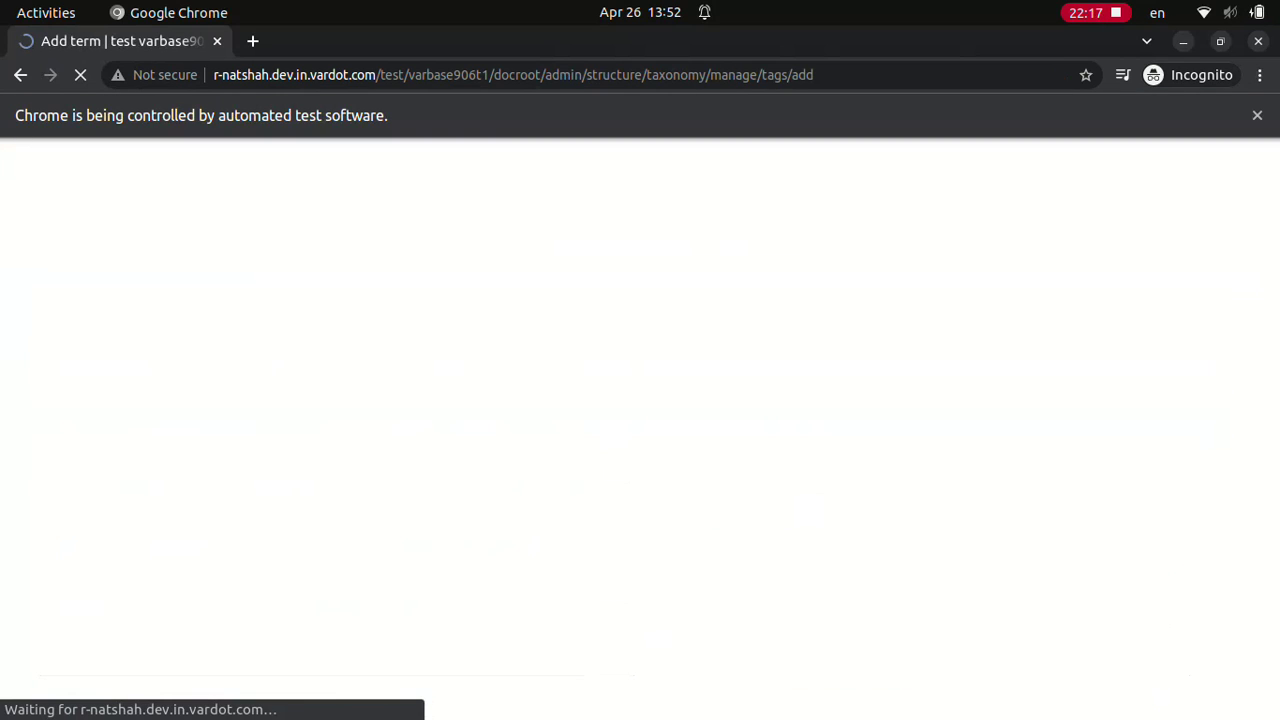
Step: Save a new Tags term named 'space', then log in as webmaster
click(328, 369)
text(space)
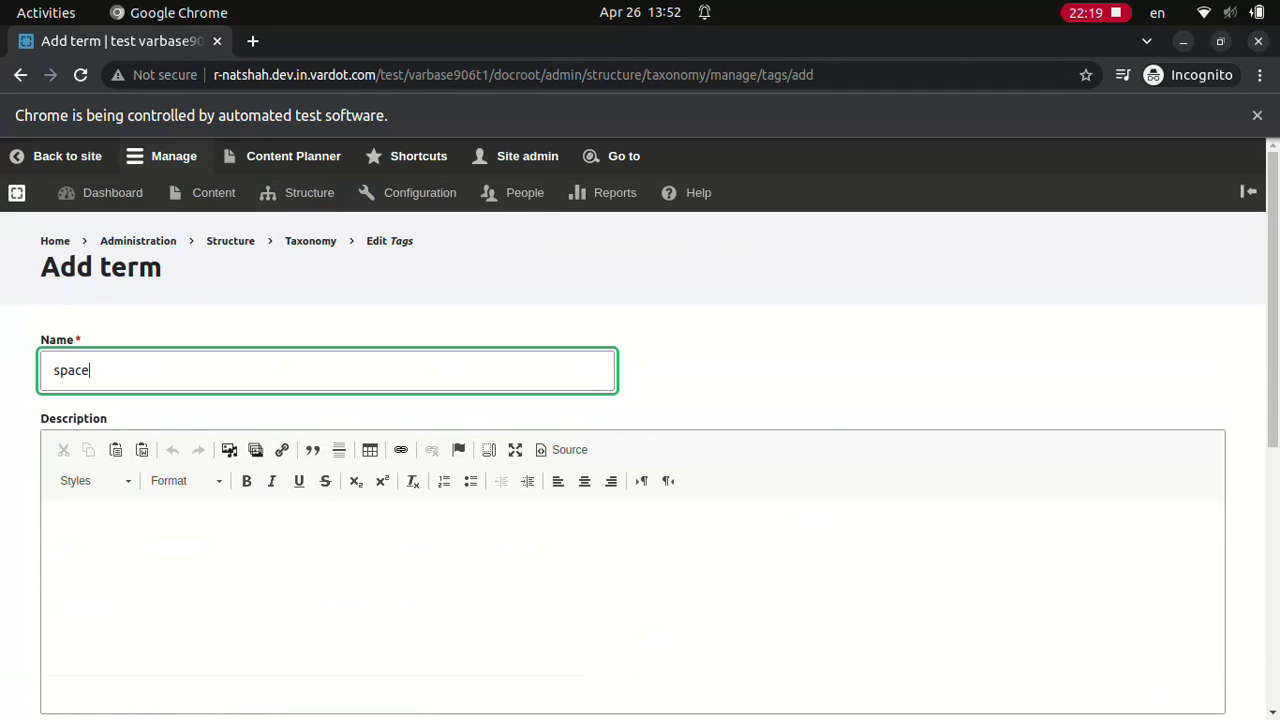
click(75, 695)
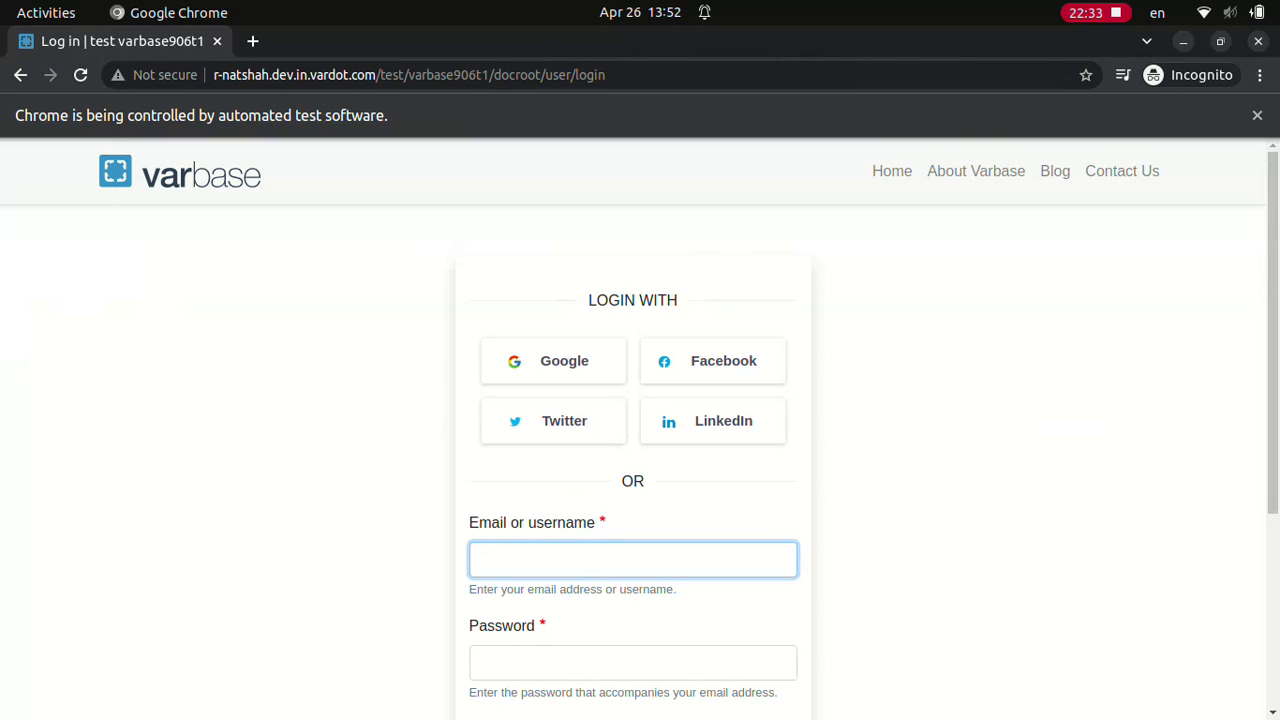
text(webmaster)
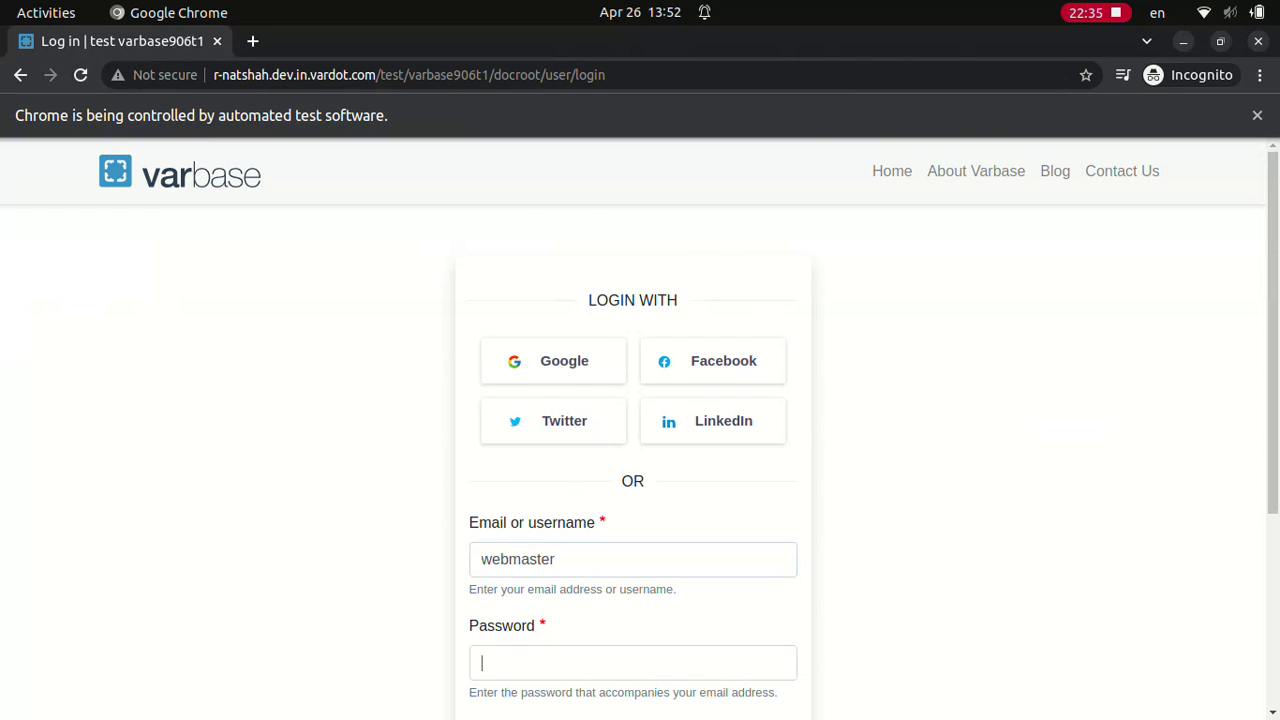
text(d)
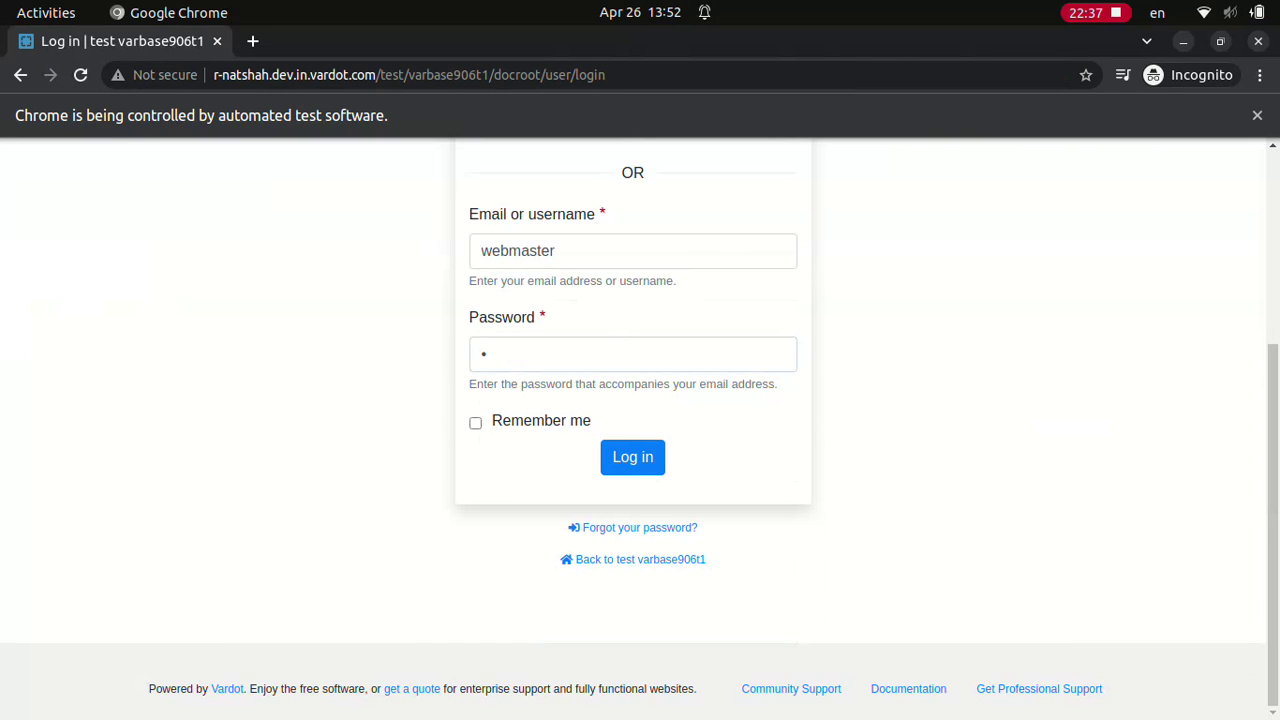
click(632, 456)
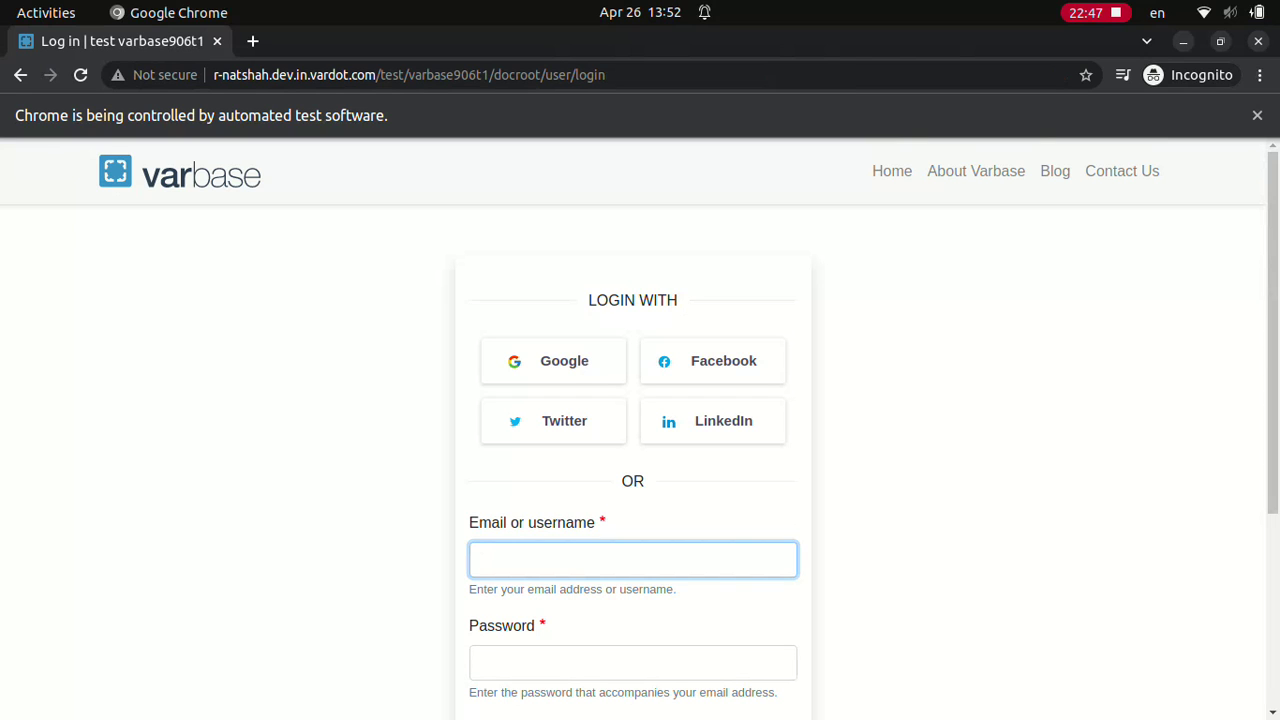
text(Site admin)
click(632, 662)
text(************)
scroll(640, 430, down, 3)
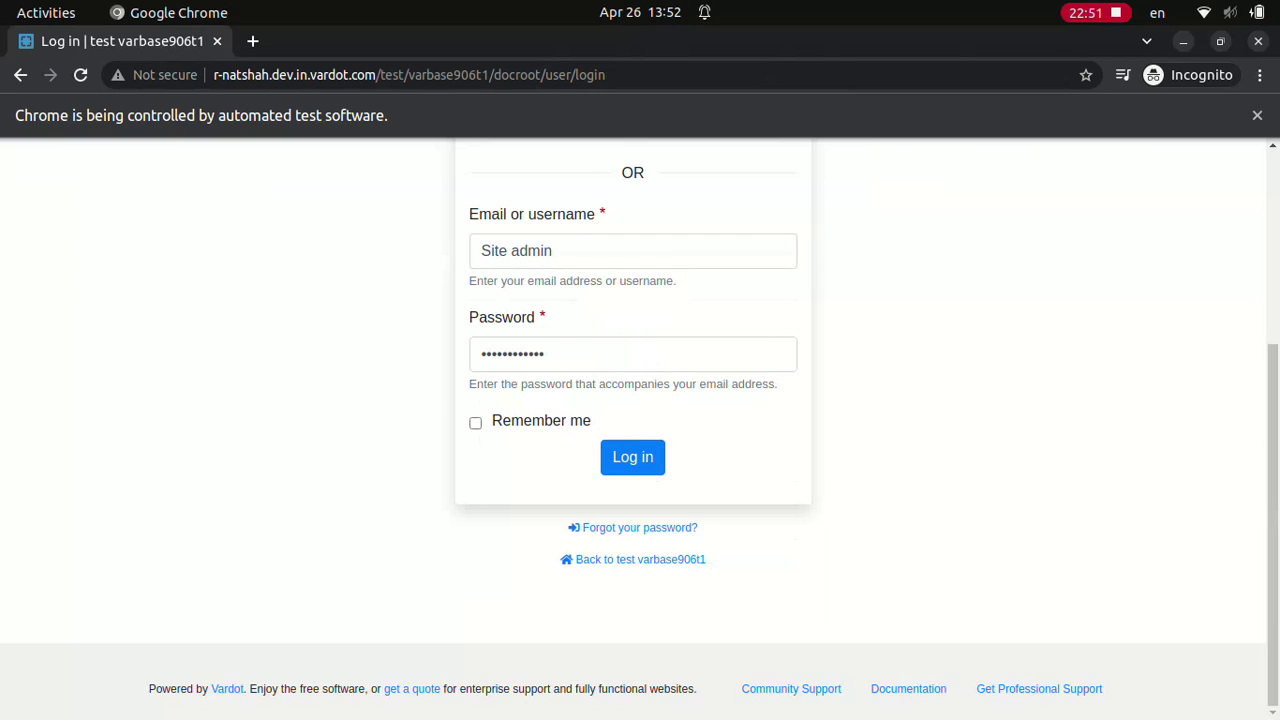
click(632, 456)
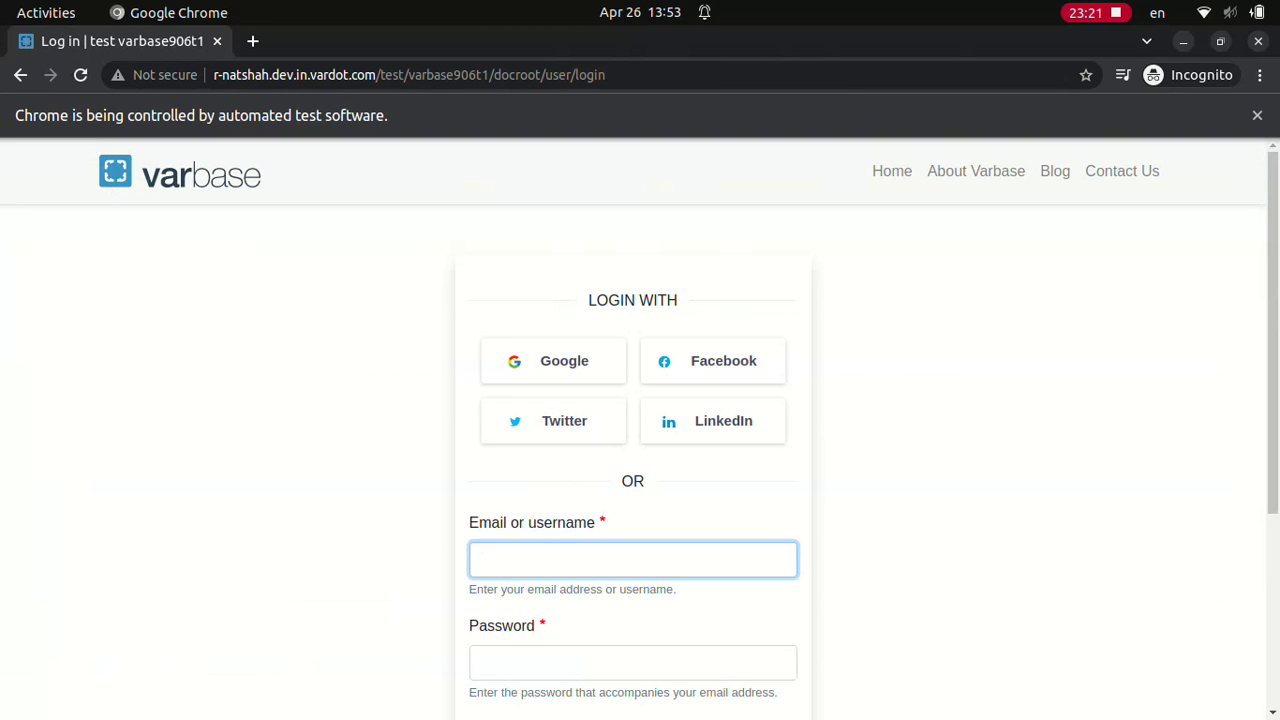
text(webmaster)
click(633, 662)
text(•)
scroll(640, 430, down, 3)
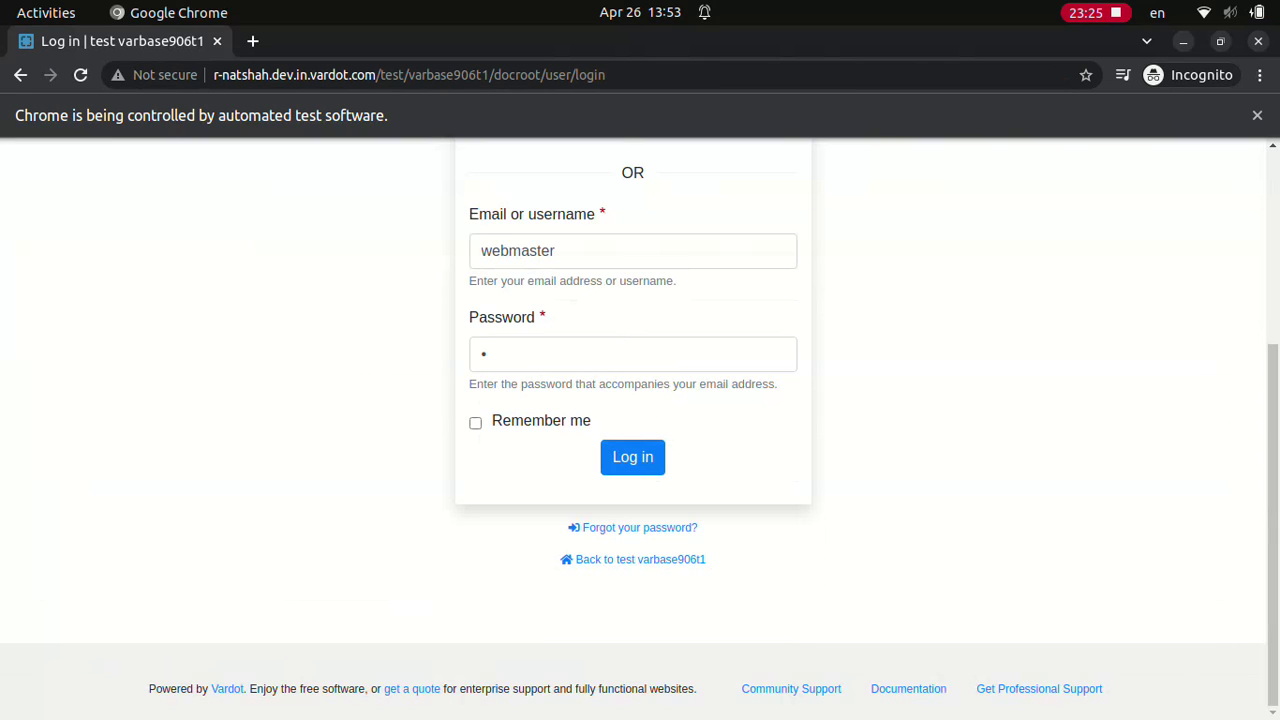
click(632, 457)
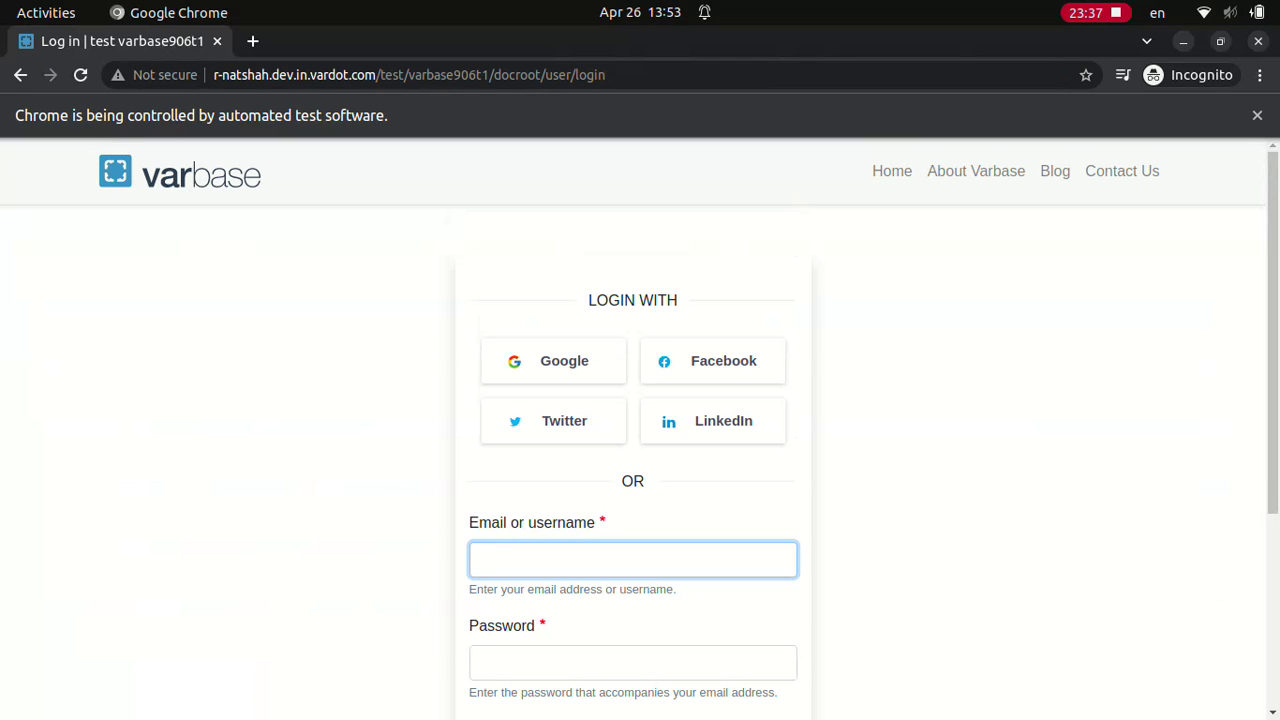
text(Content admin************)
scroll(640, 430, down, 3)
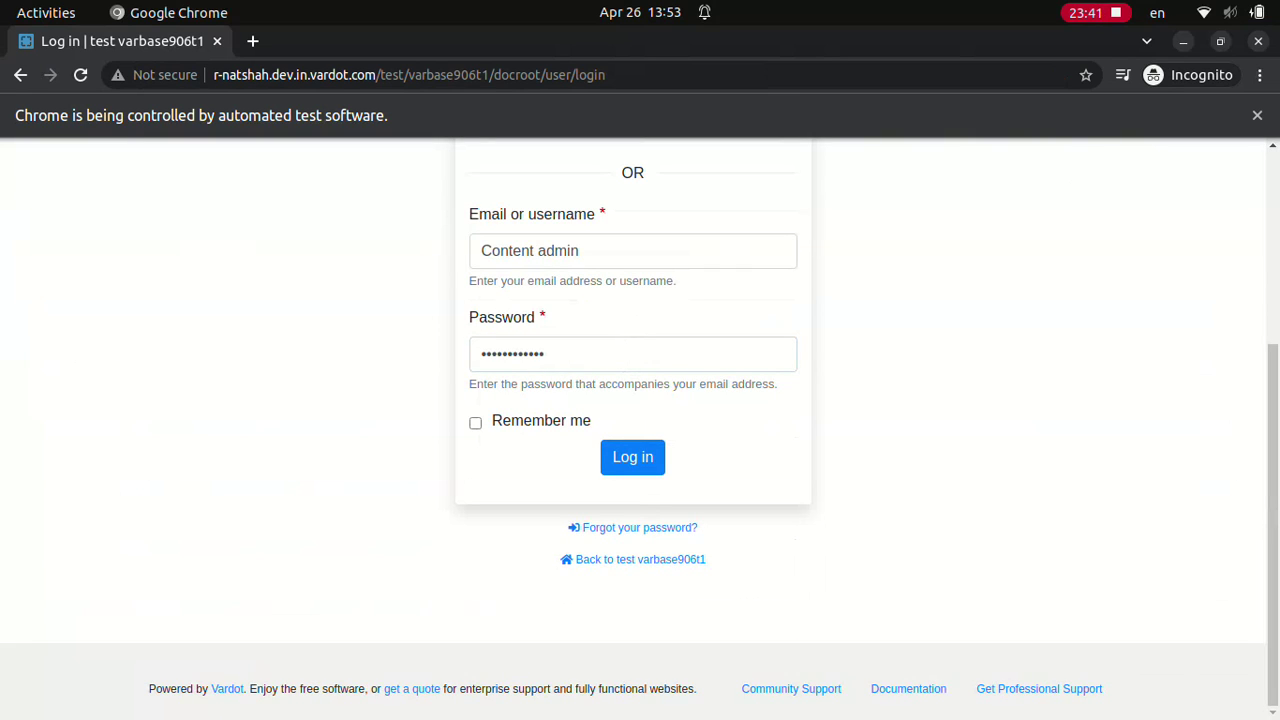
click(632, 456)
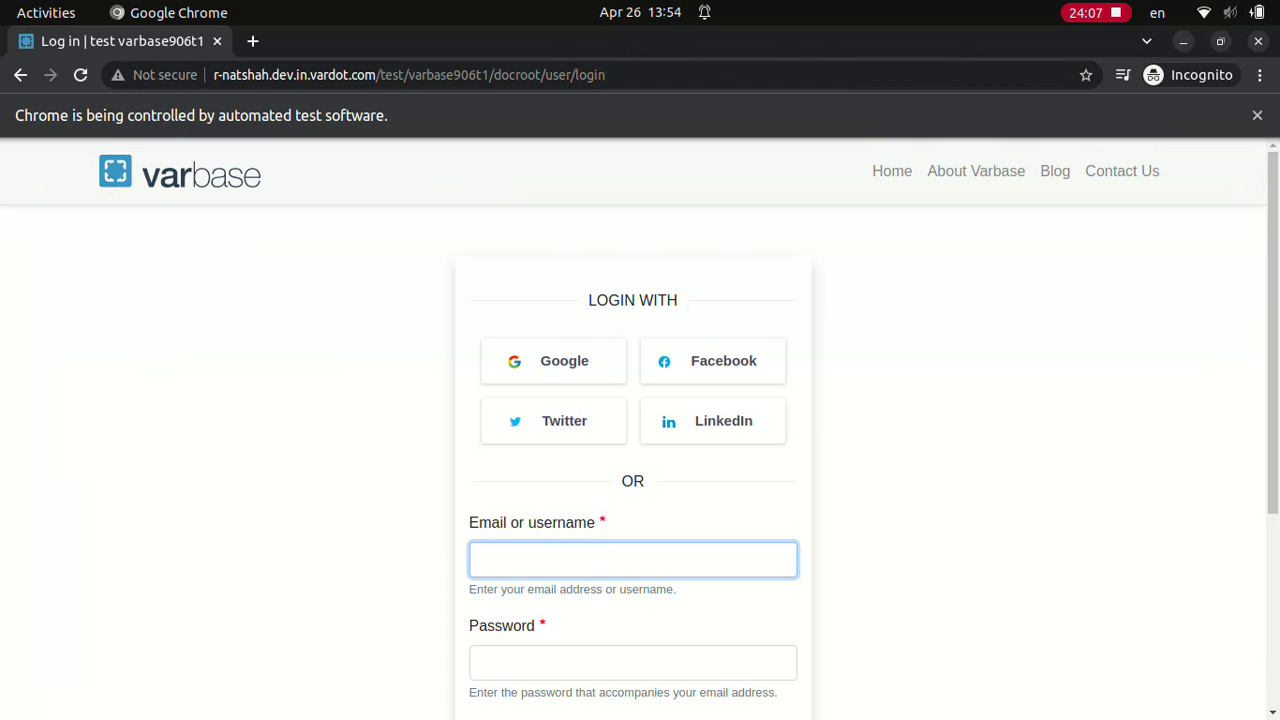
text(webmaster)
click(632, 662)
text(•)
scroll(640, 430, down, 3)
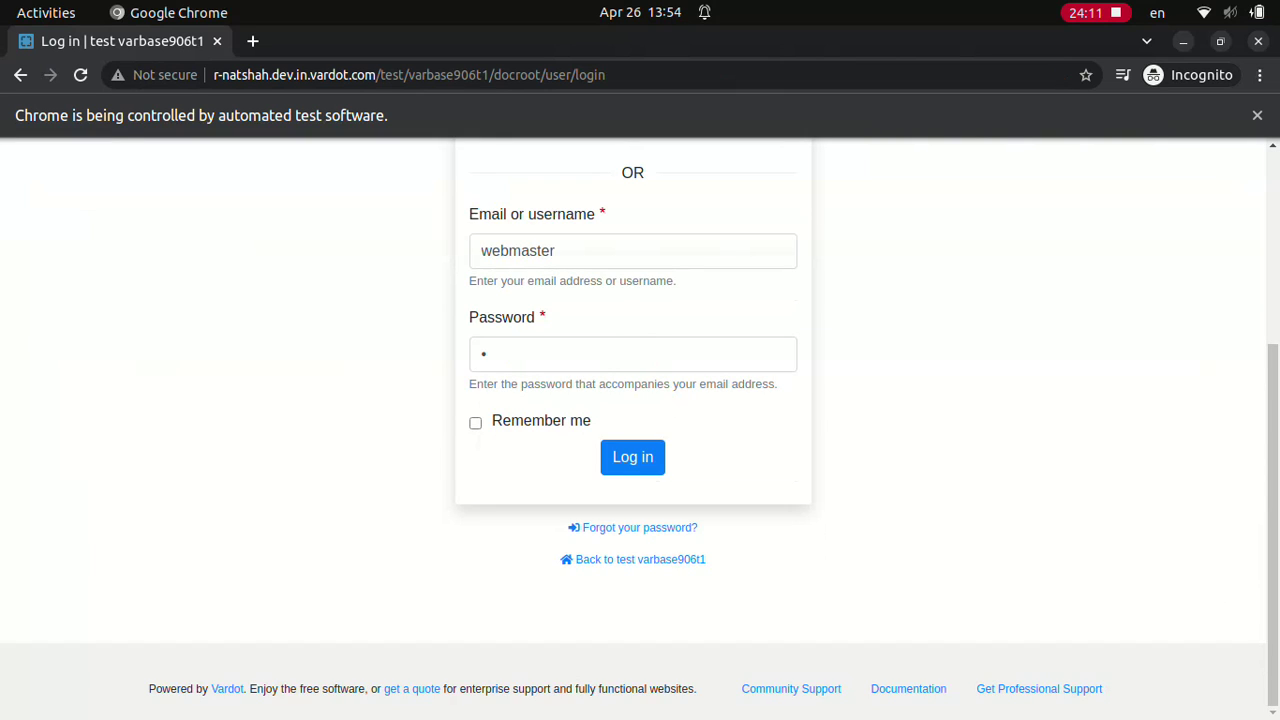
click(632, 457)
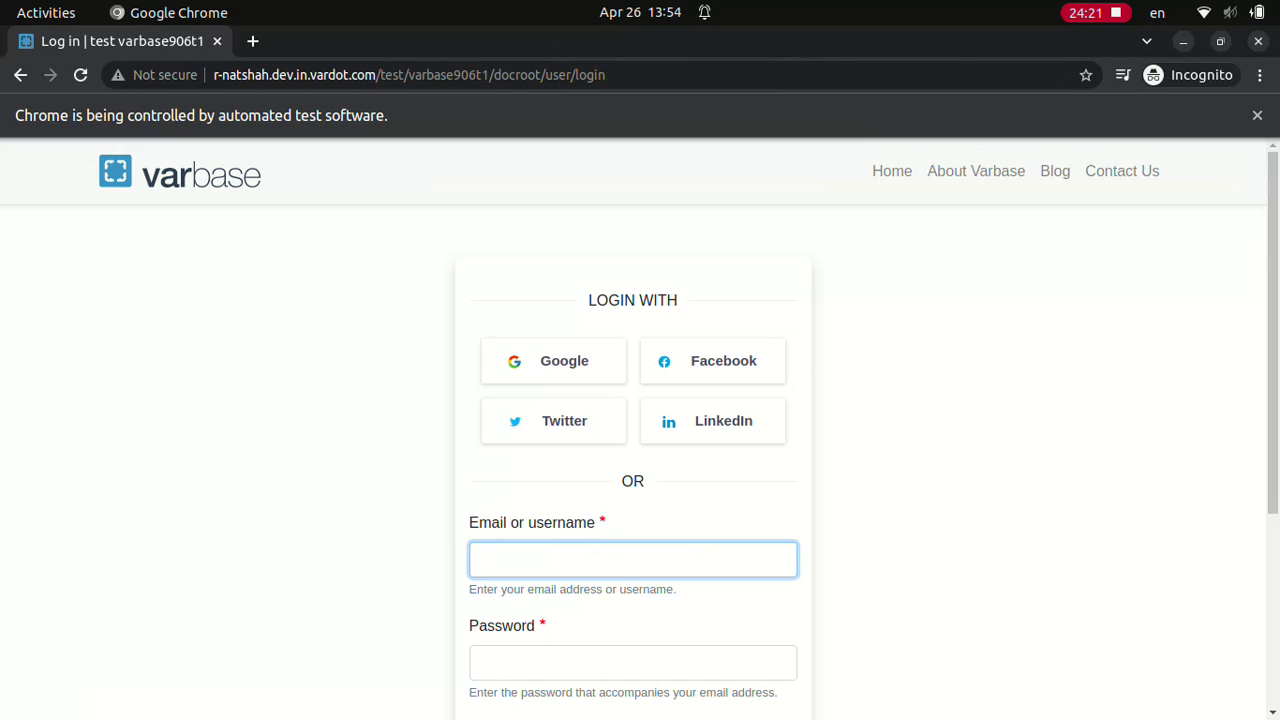
text(EditordD.123123ddd)
scroll(640, 430, down, 3)
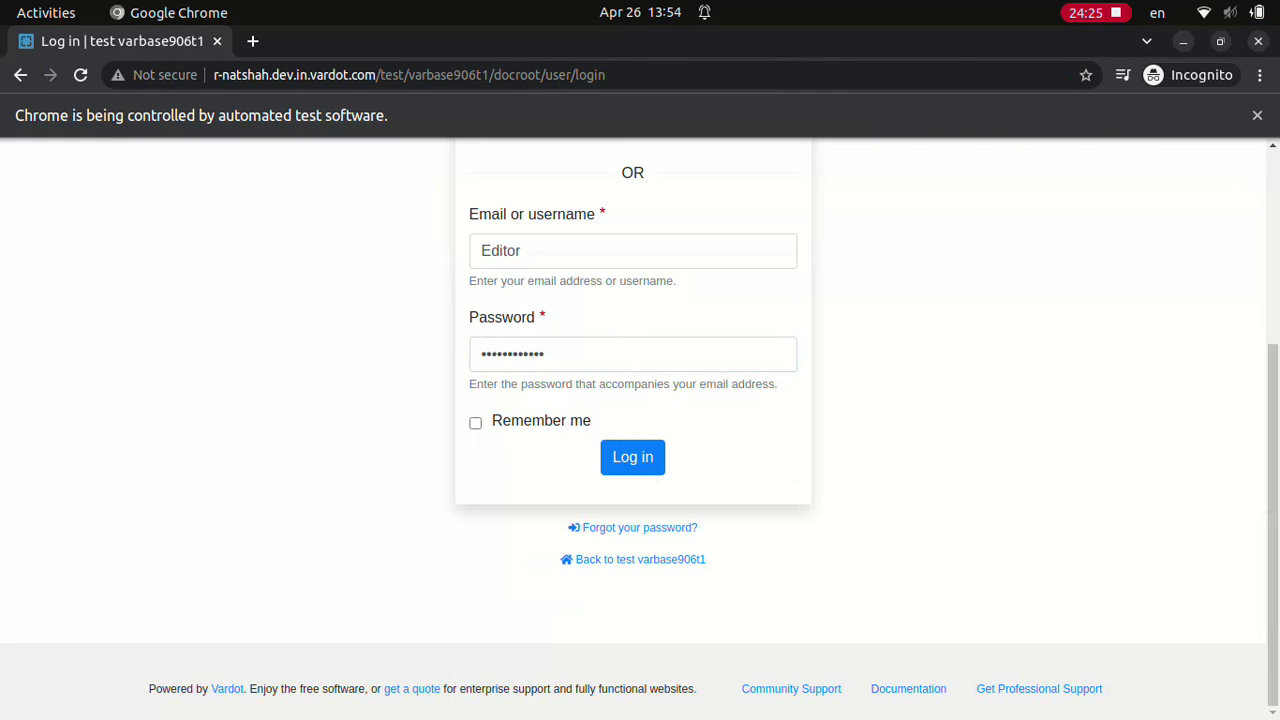
click(632, 457)
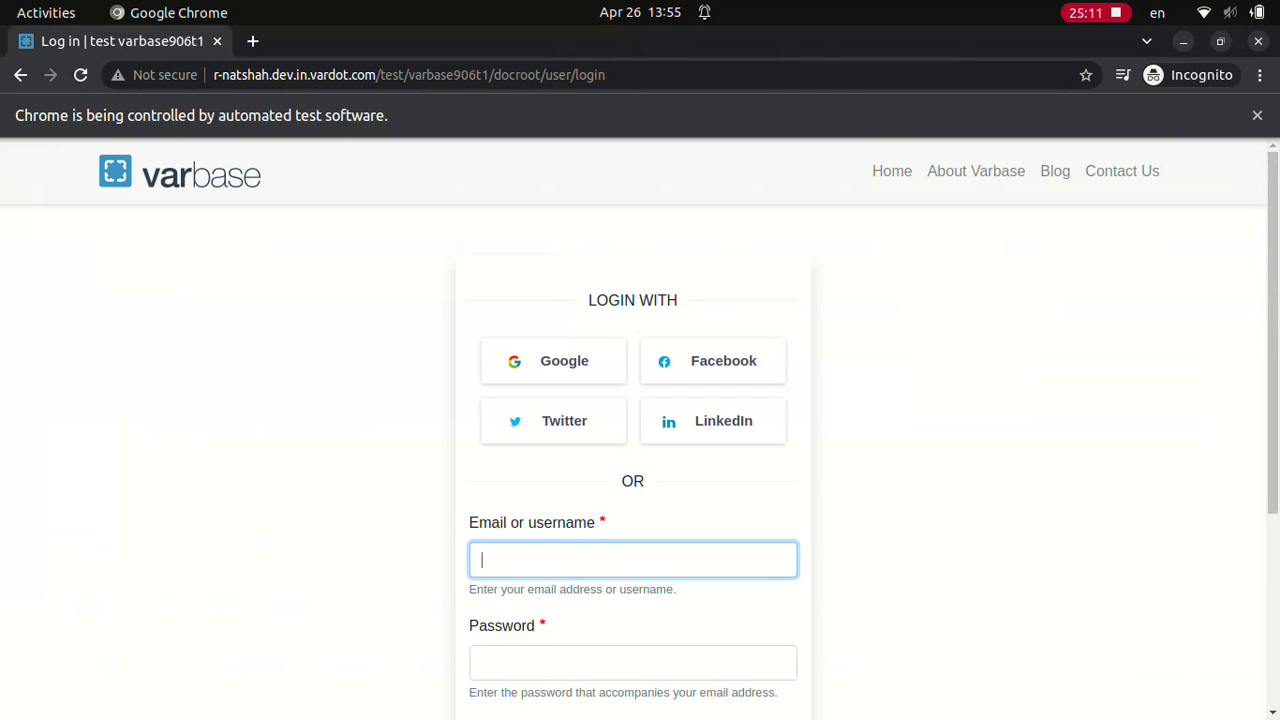
Step: Log in as webmaster, then as Normal user
text(webmaster)
click(632, 662)
text(w)
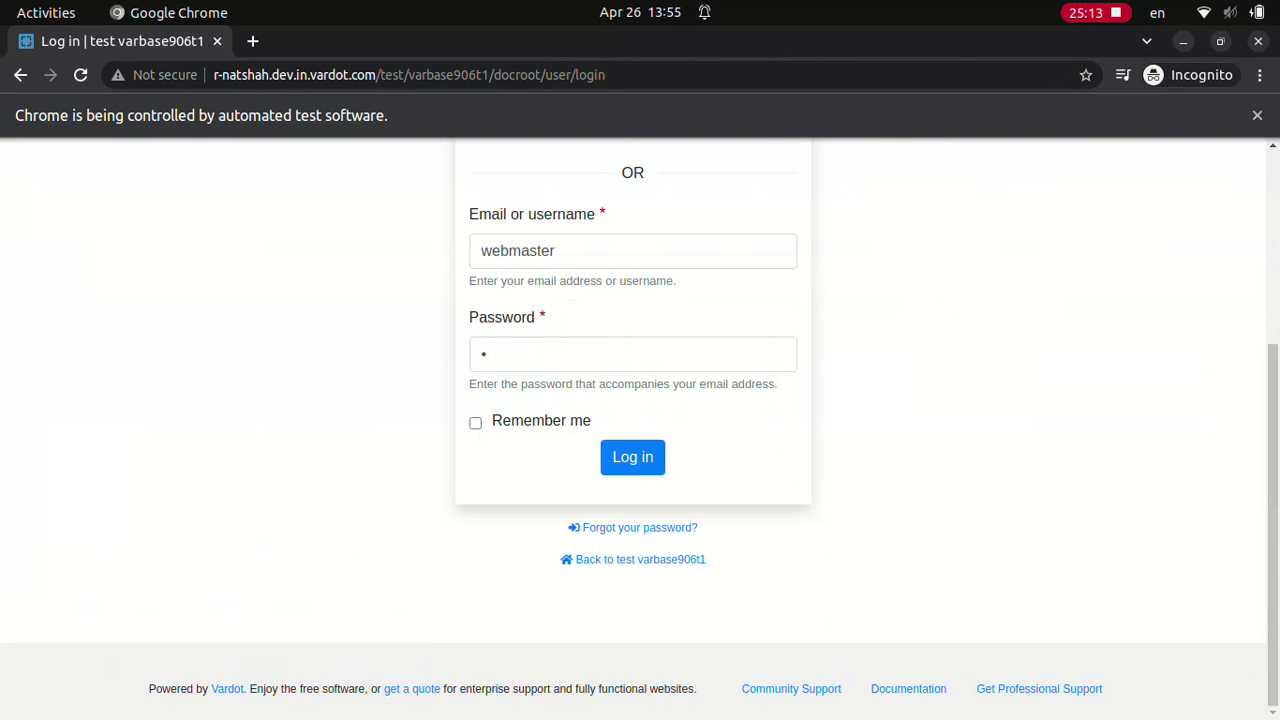
click(632, 456)
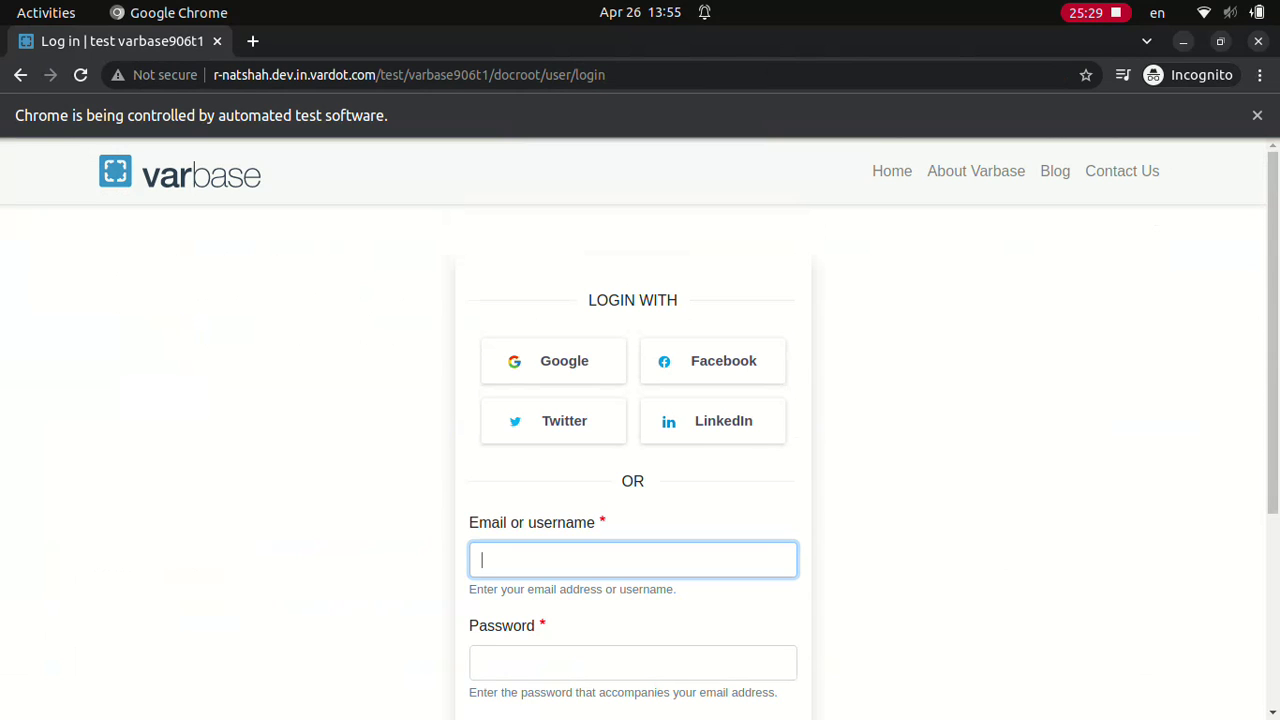
text(Normal user************)
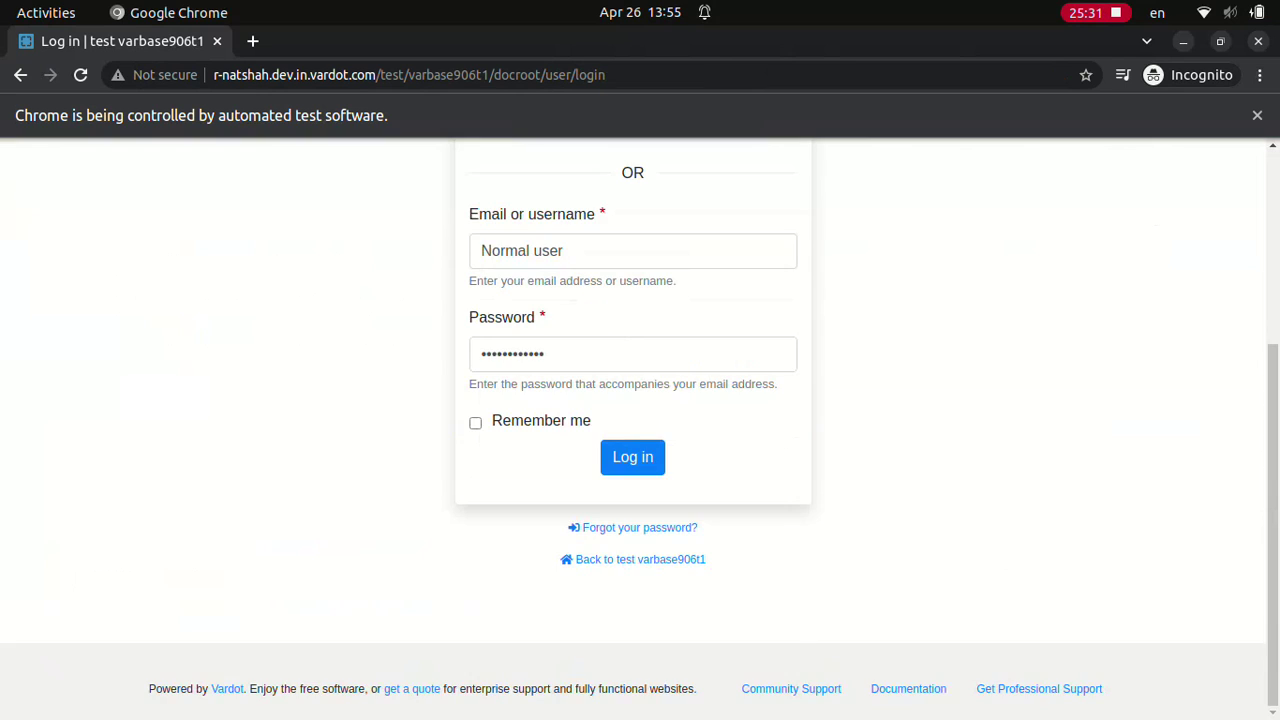
key(Return)
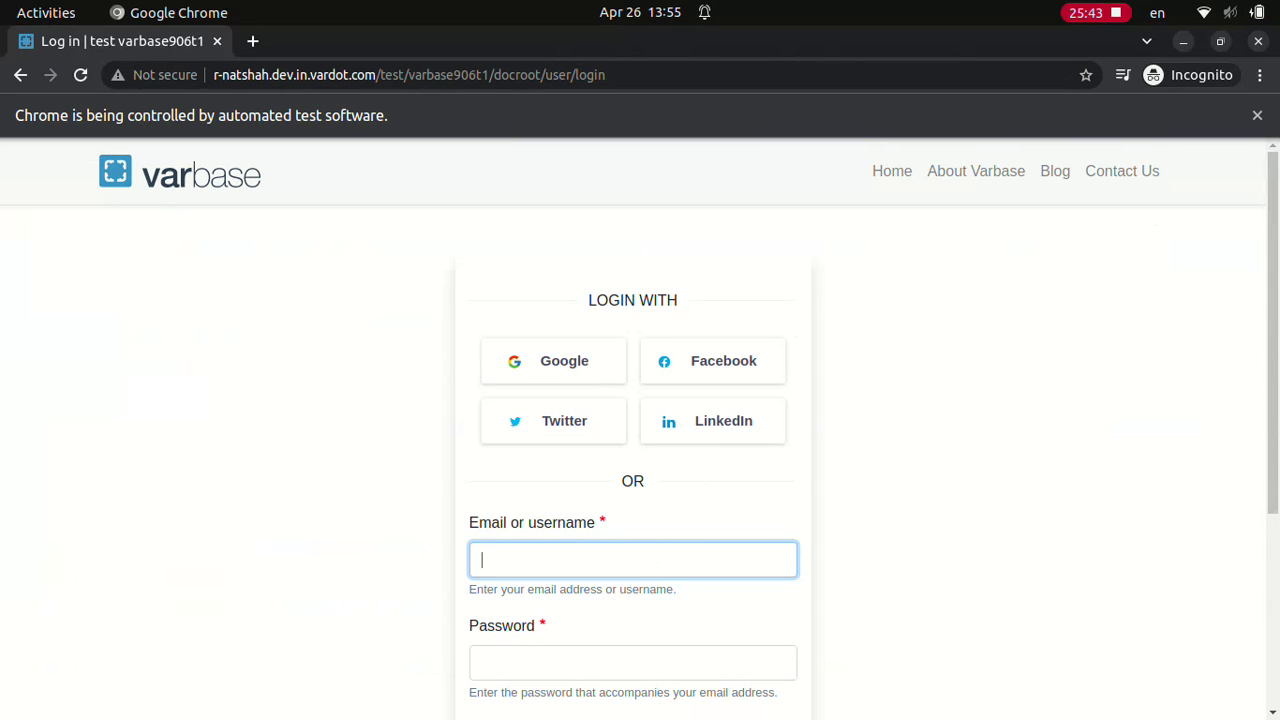
Step: Log in as Editor
text(Editor)
click(632, 662)
text(••••••••••••)
scroll(640, 430, down, 3)
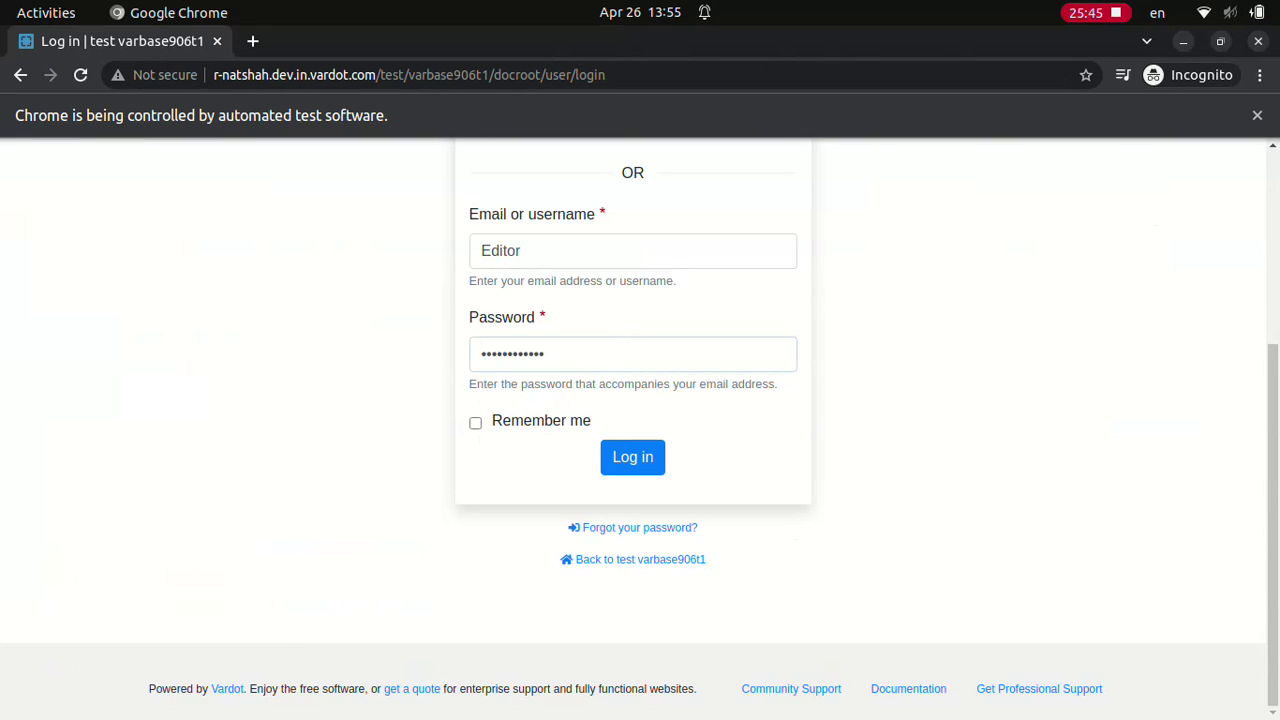
click(632, 457)
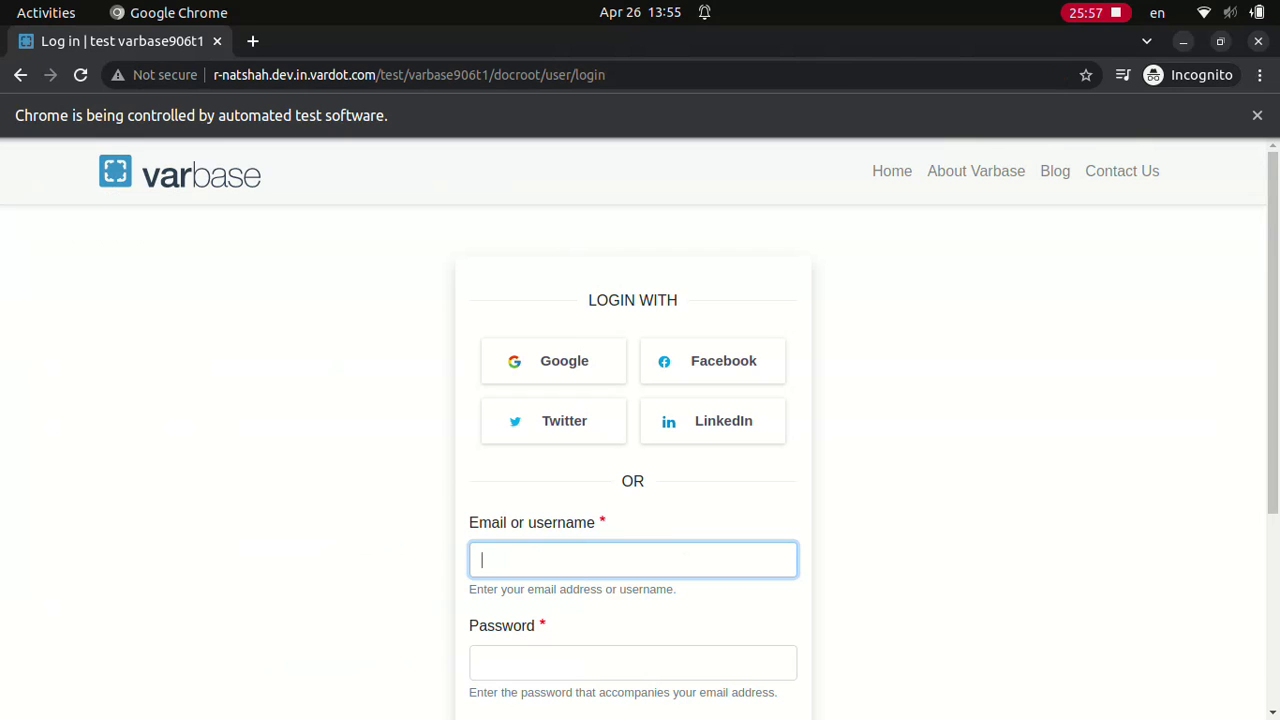
Step: Log in as Content admin, then as Site admin
text(Content admin)
click(632, 662)
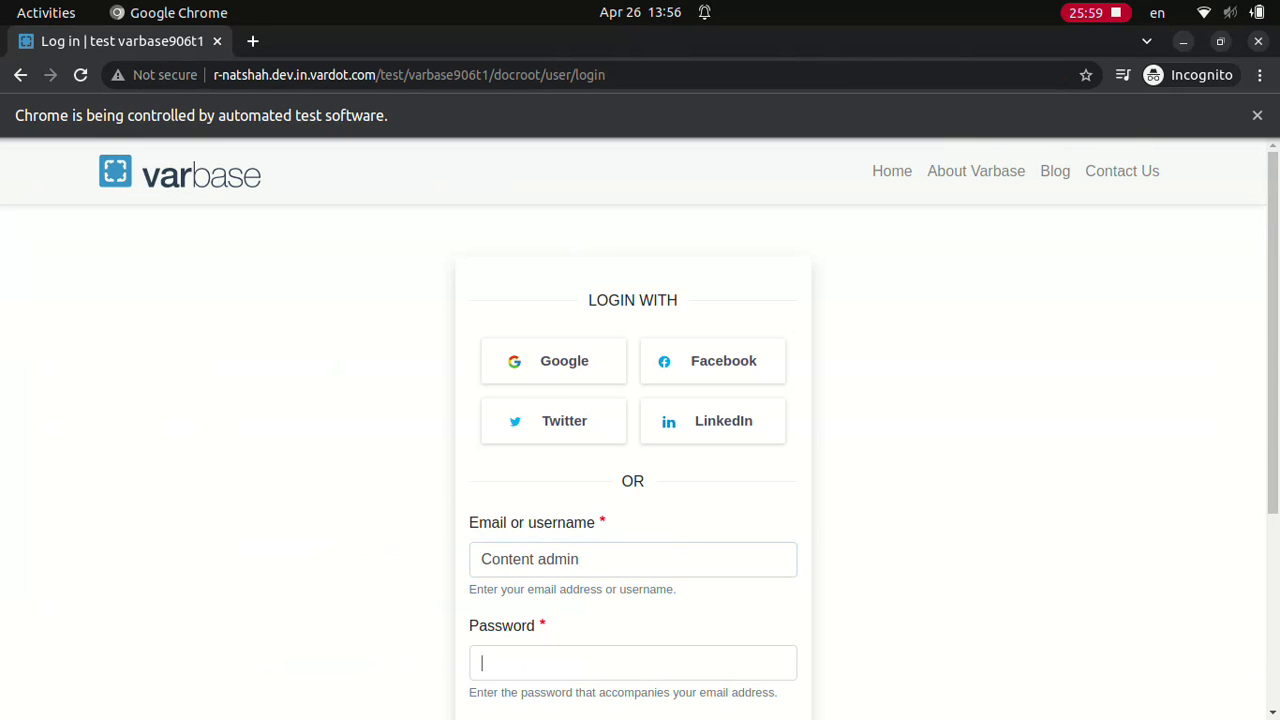
text(••••••••••••)
scroll(640, 430, down, 3)
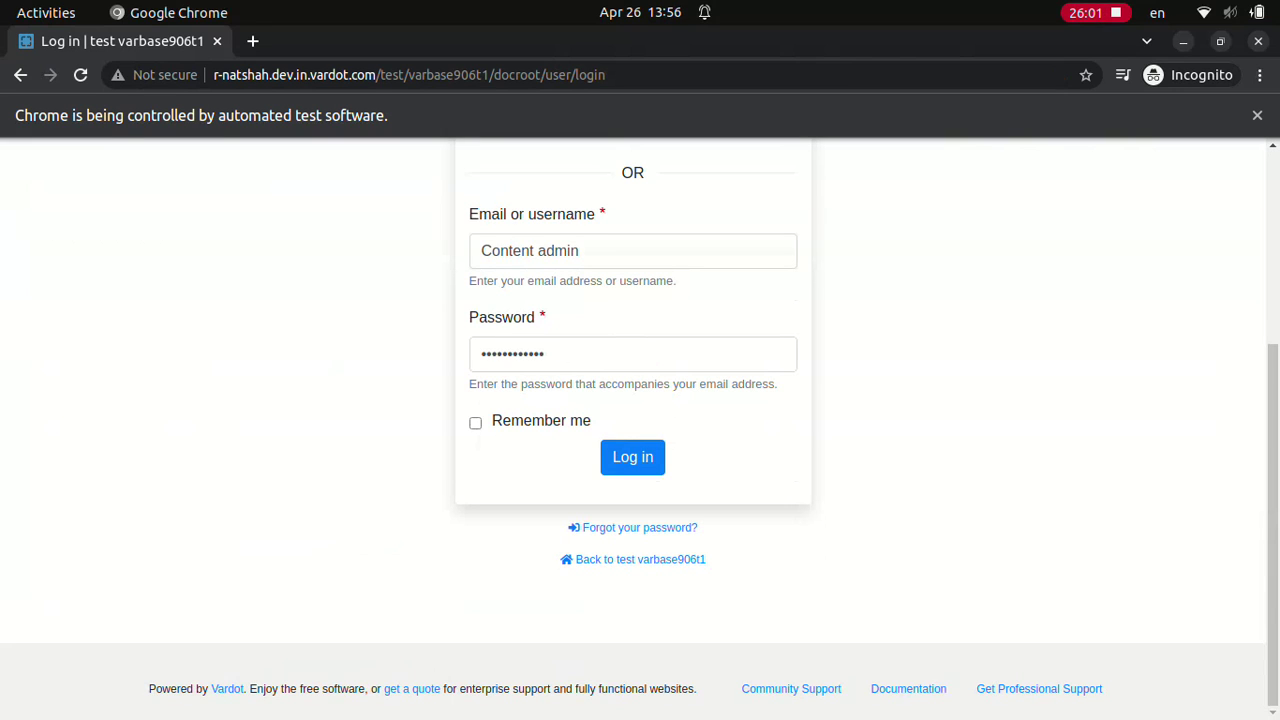
click(632, 456)
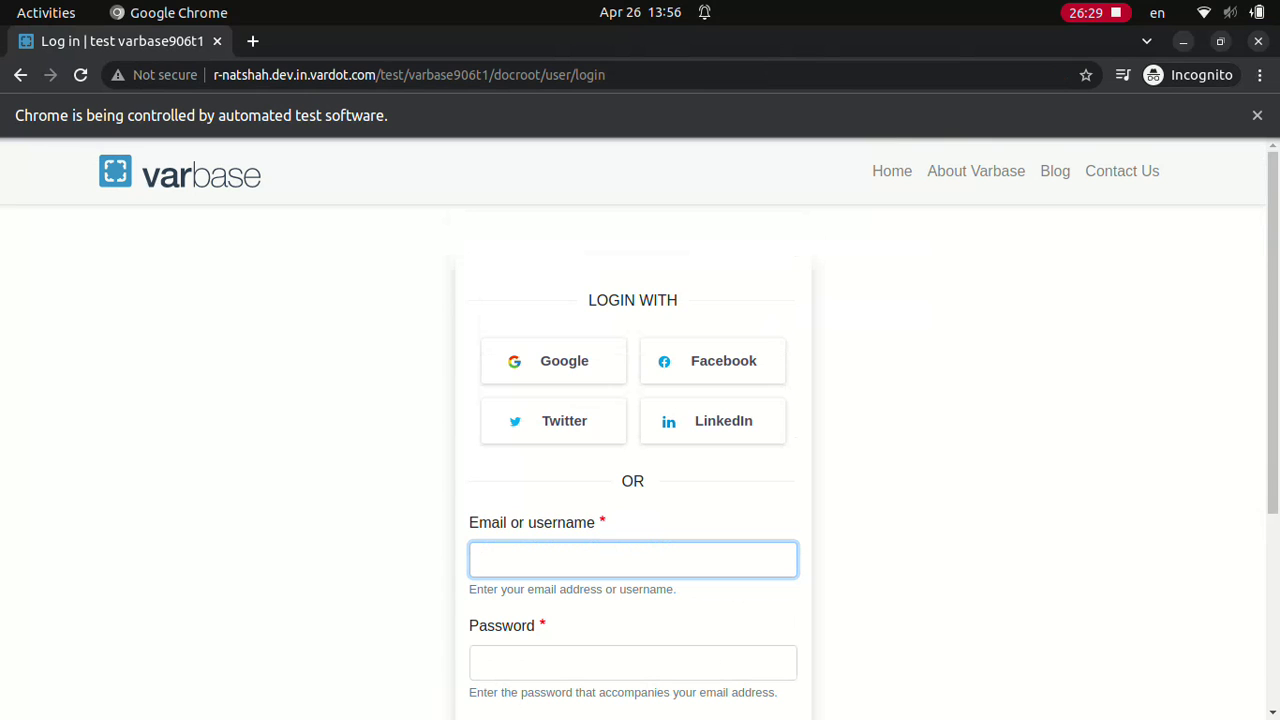
text(Site admin••••••••••••)
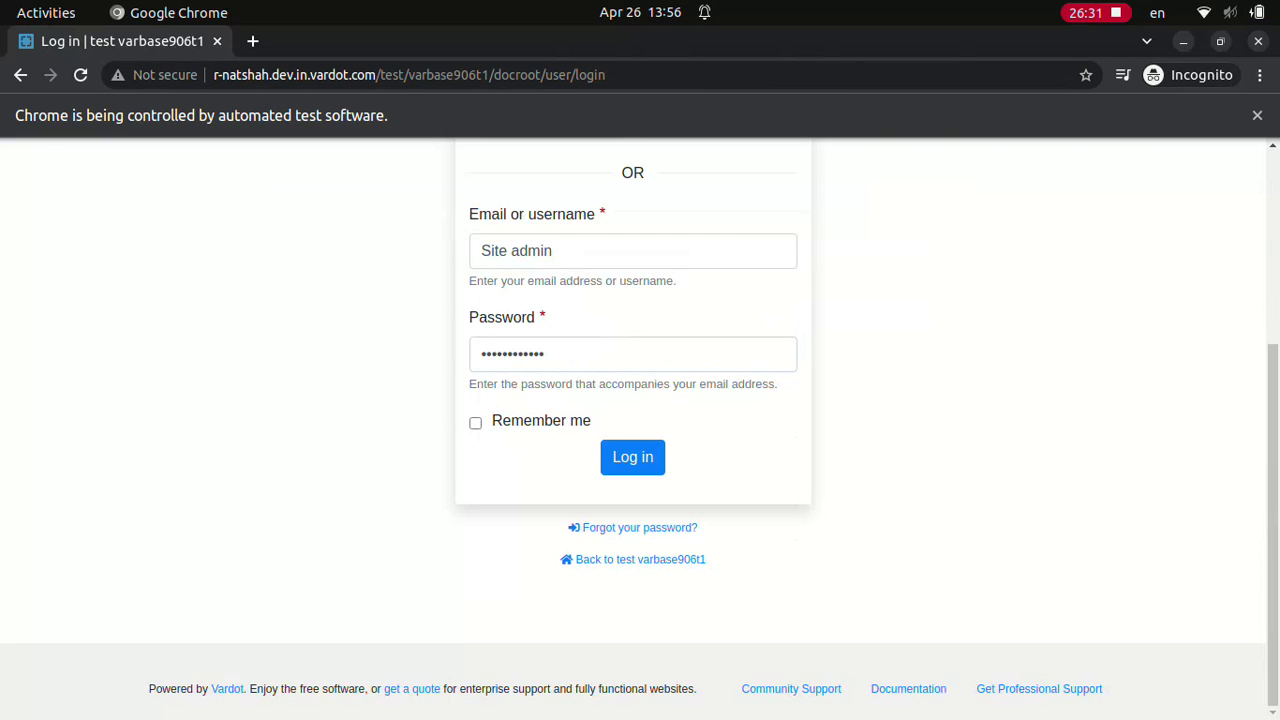
click(632, 456)
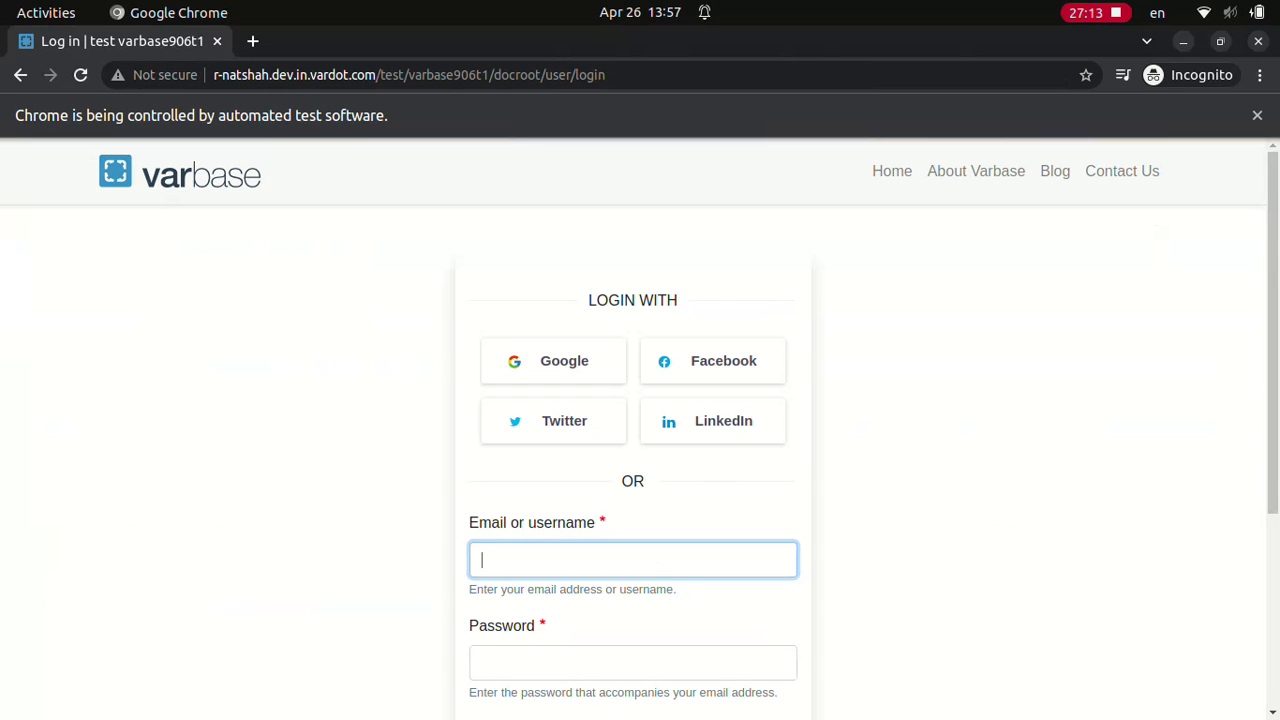
Step: Log in as Editor with its password
text(Editor)
click(632, 662)
text(dD.123123ddd)
scroll(640, 430, down, 3)
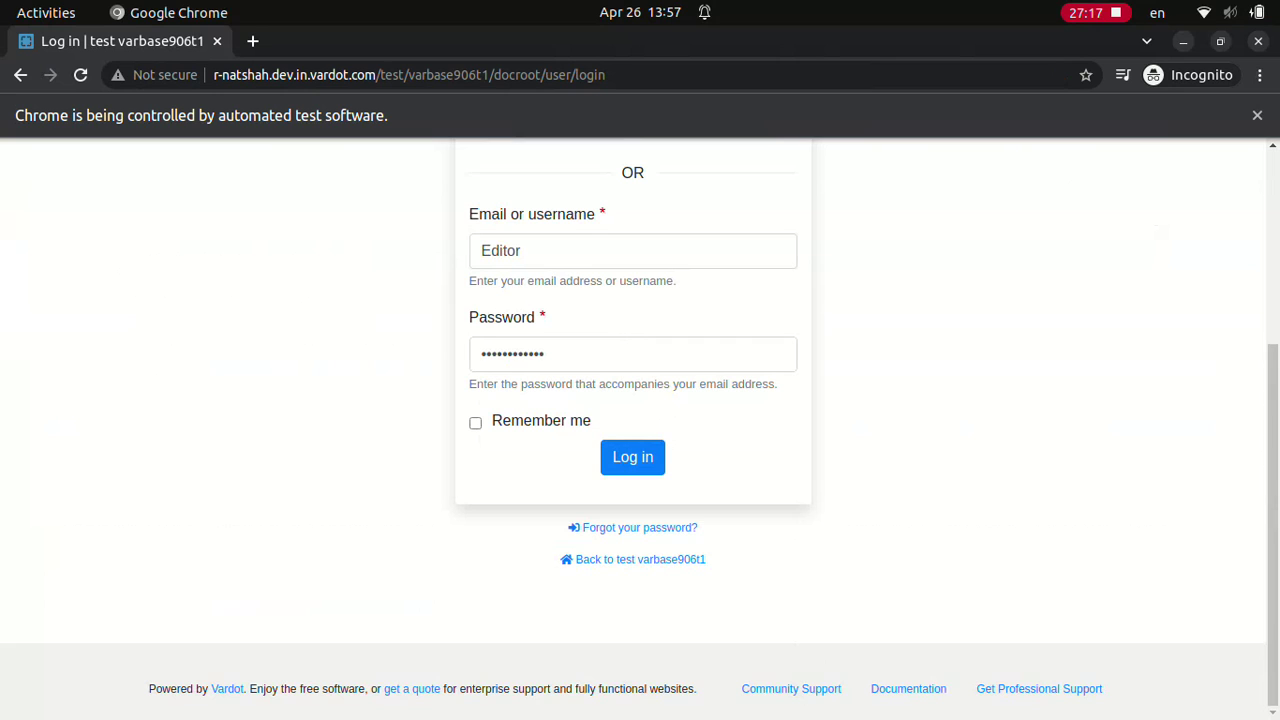
click(632, 456)
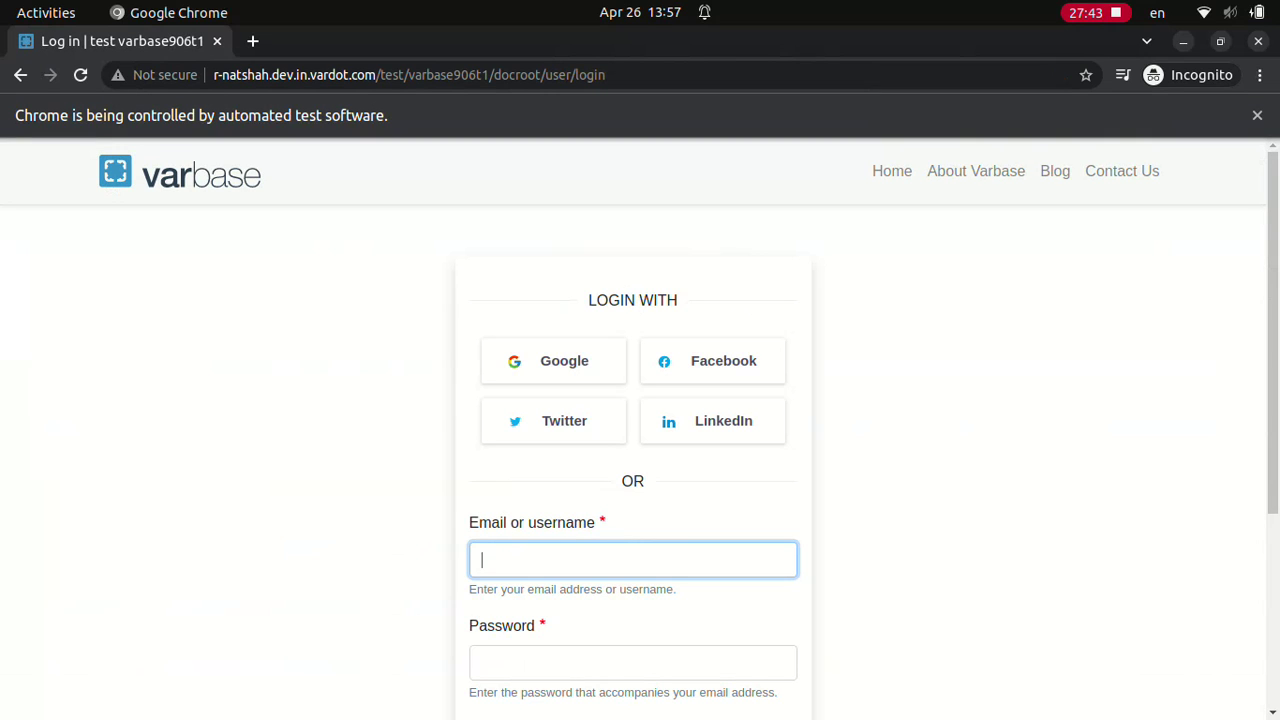
Step: Log in as SEO admin
text(SEO admin••••••••••••)
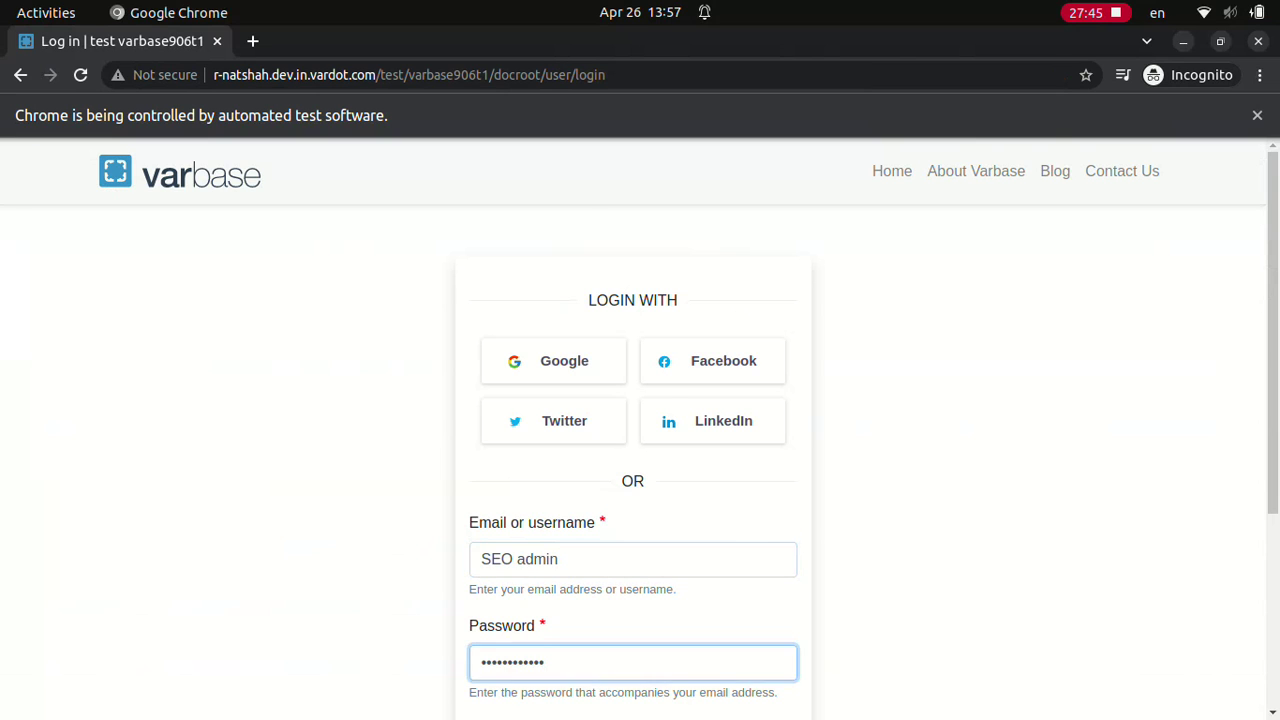
scroll(640, 430, down, 3)
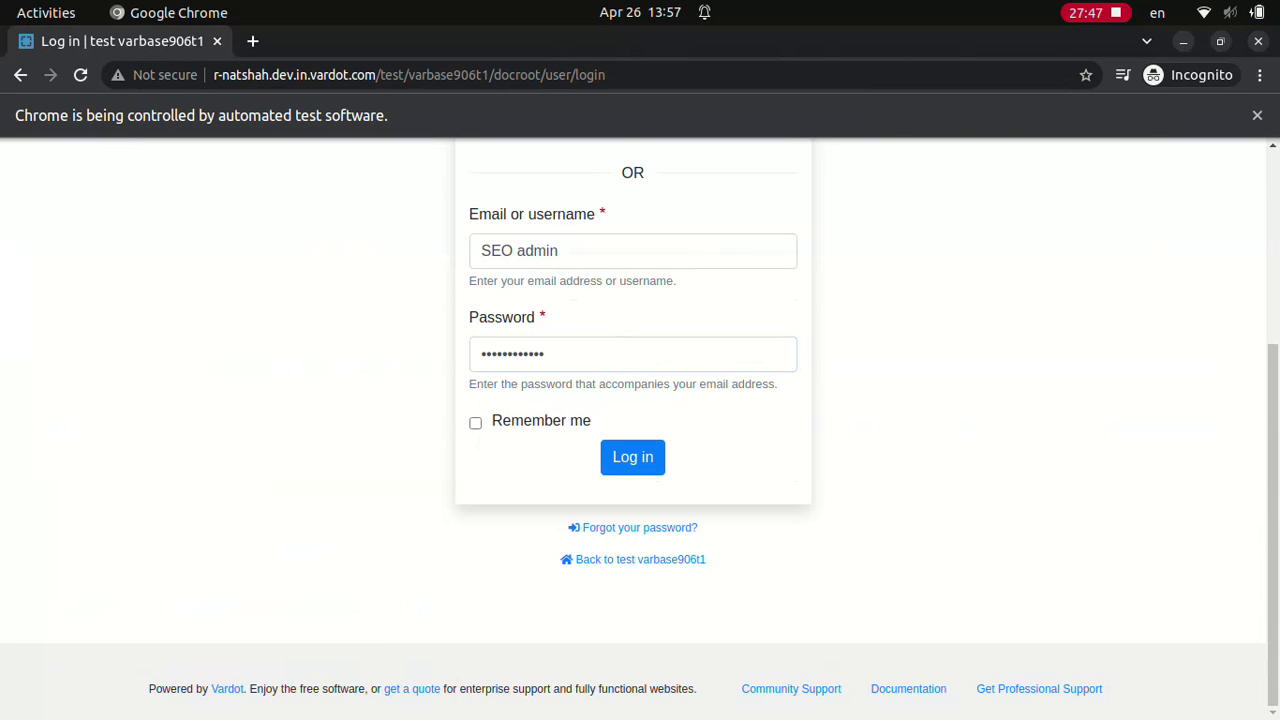
click(632, 456)
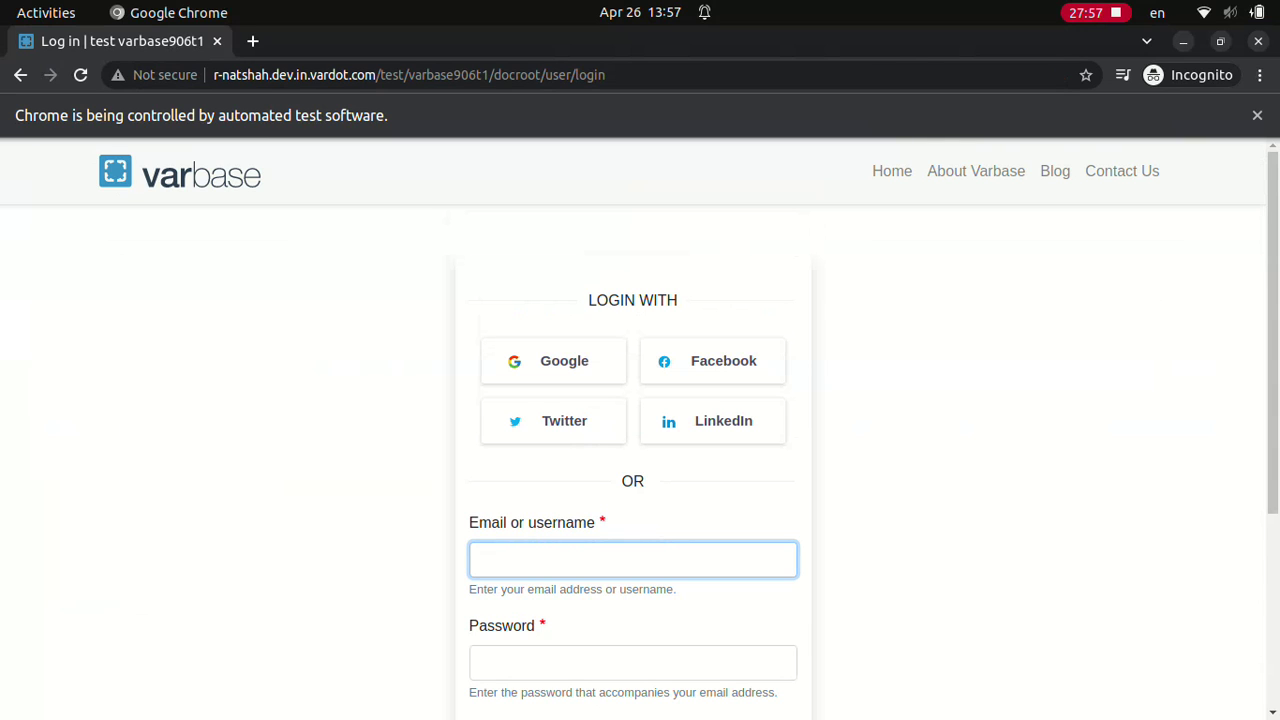
Step: Log in as Site admin
text(Site admin)
click(633, 662)
text(************)
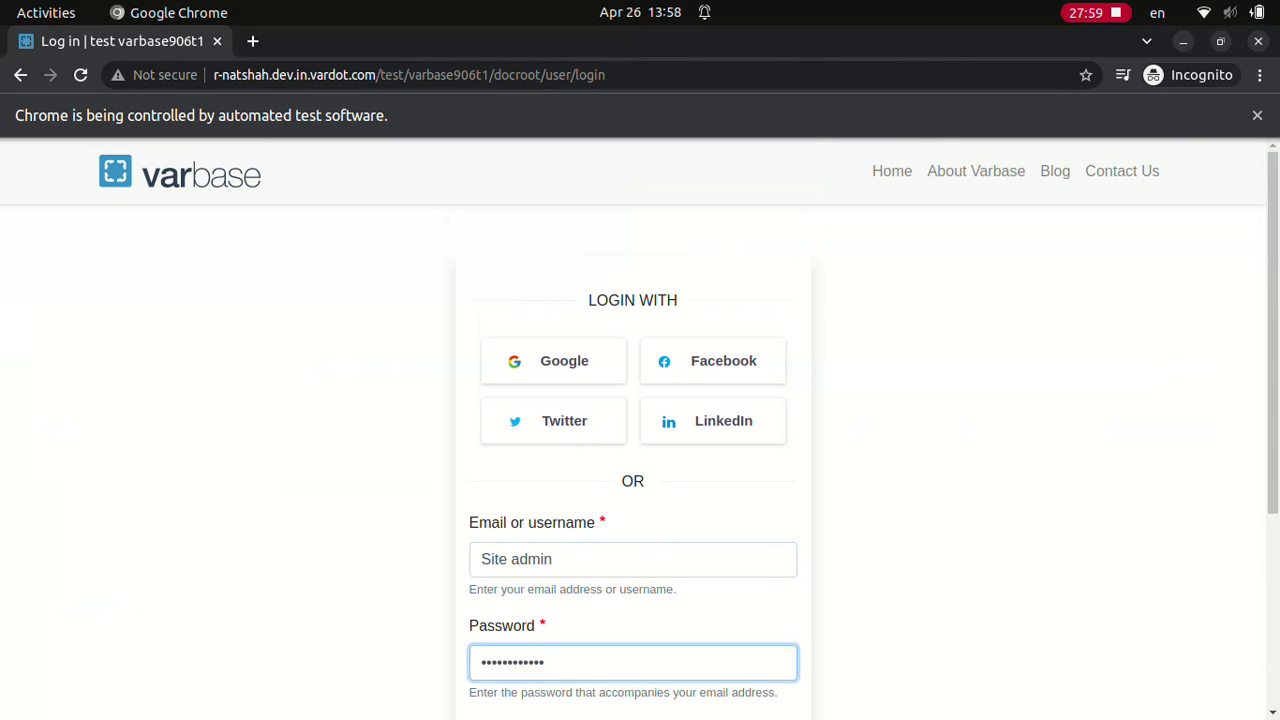
scroll(640, 430, down, 3)
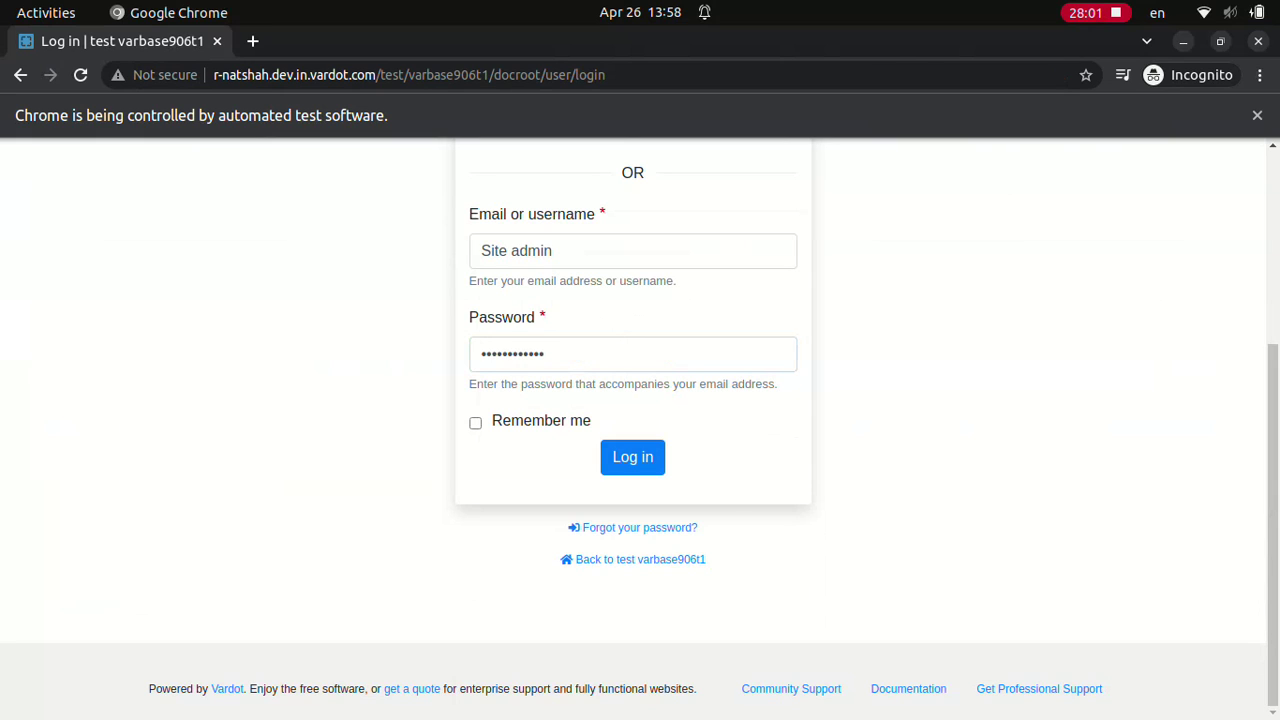
click(632, 456)
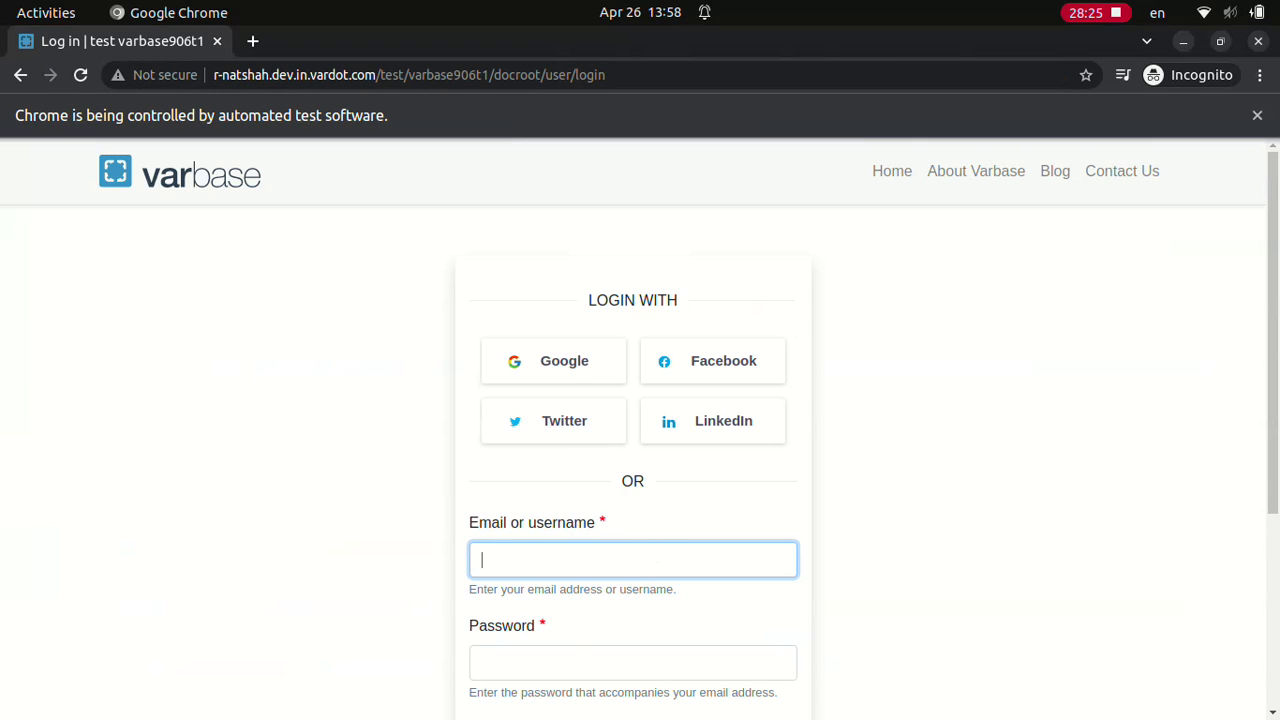
Step: Log in with the Editor username and its password
text(Editor)
click(632, 662)
text(dD.123123ddd)
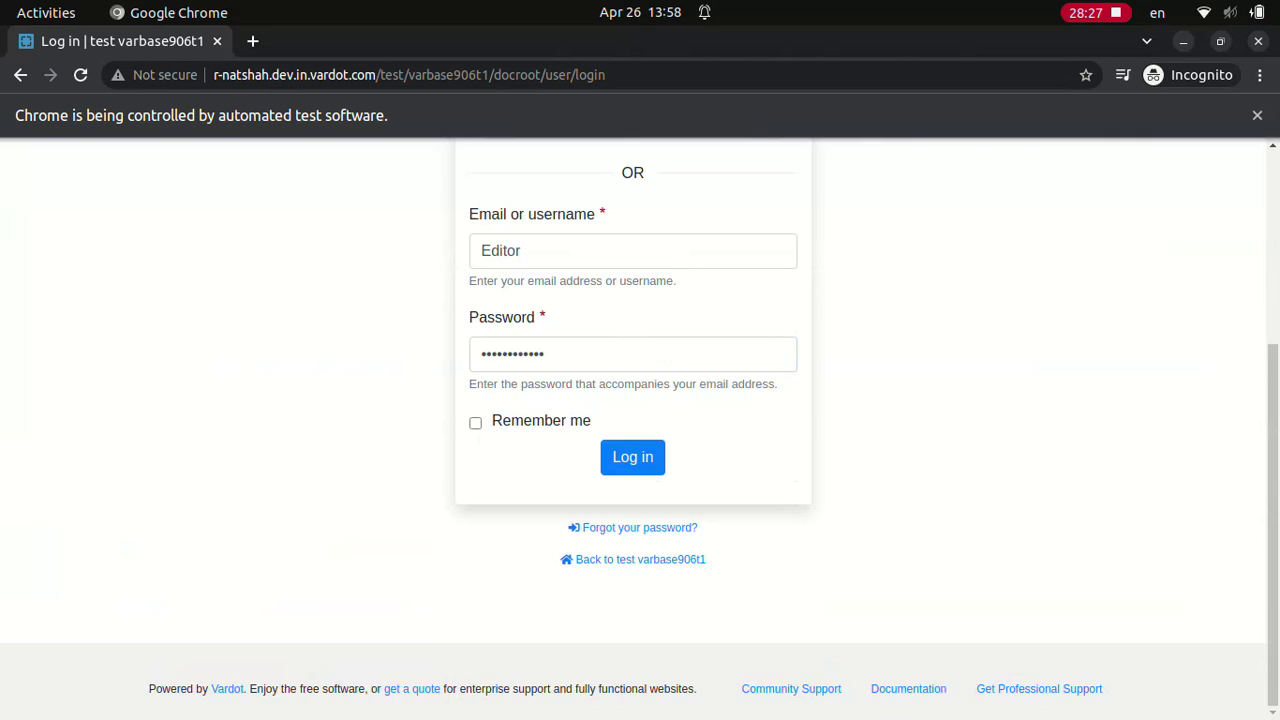
click(632, 456)
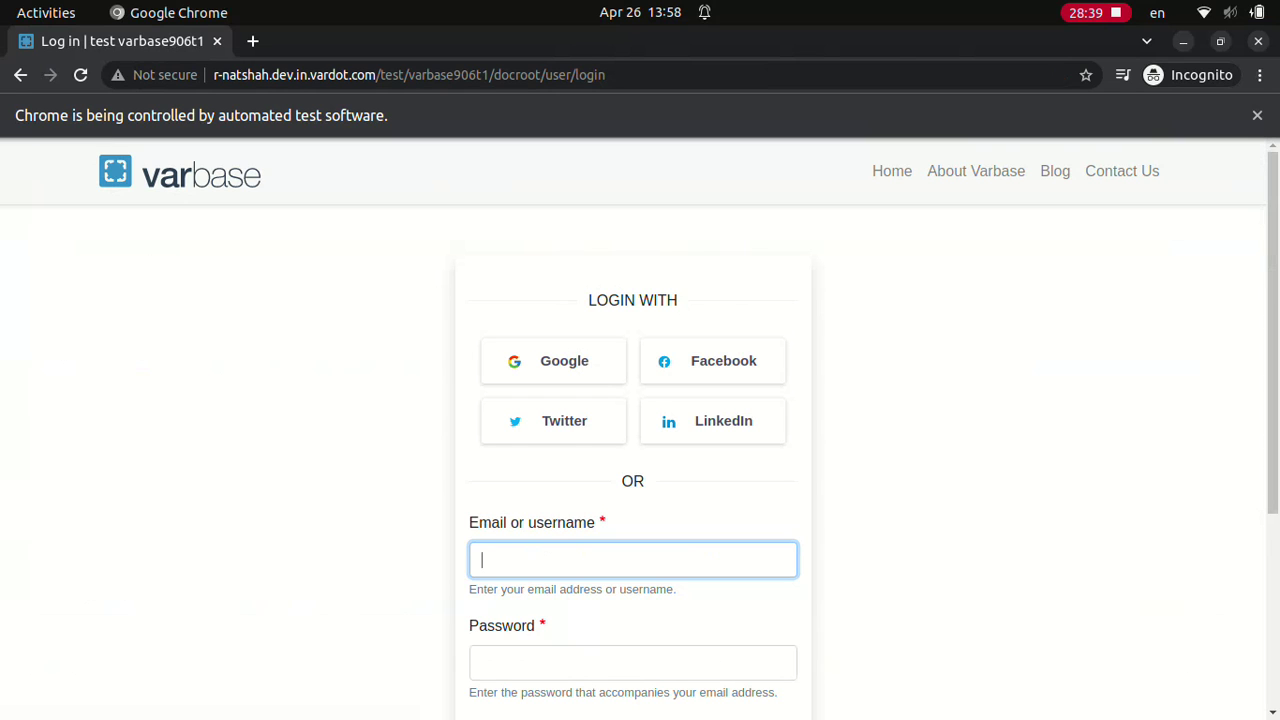
Step: Log in as Content admin with the account password
text(Content admin)
click(632, 661)
text(••••••••••••)
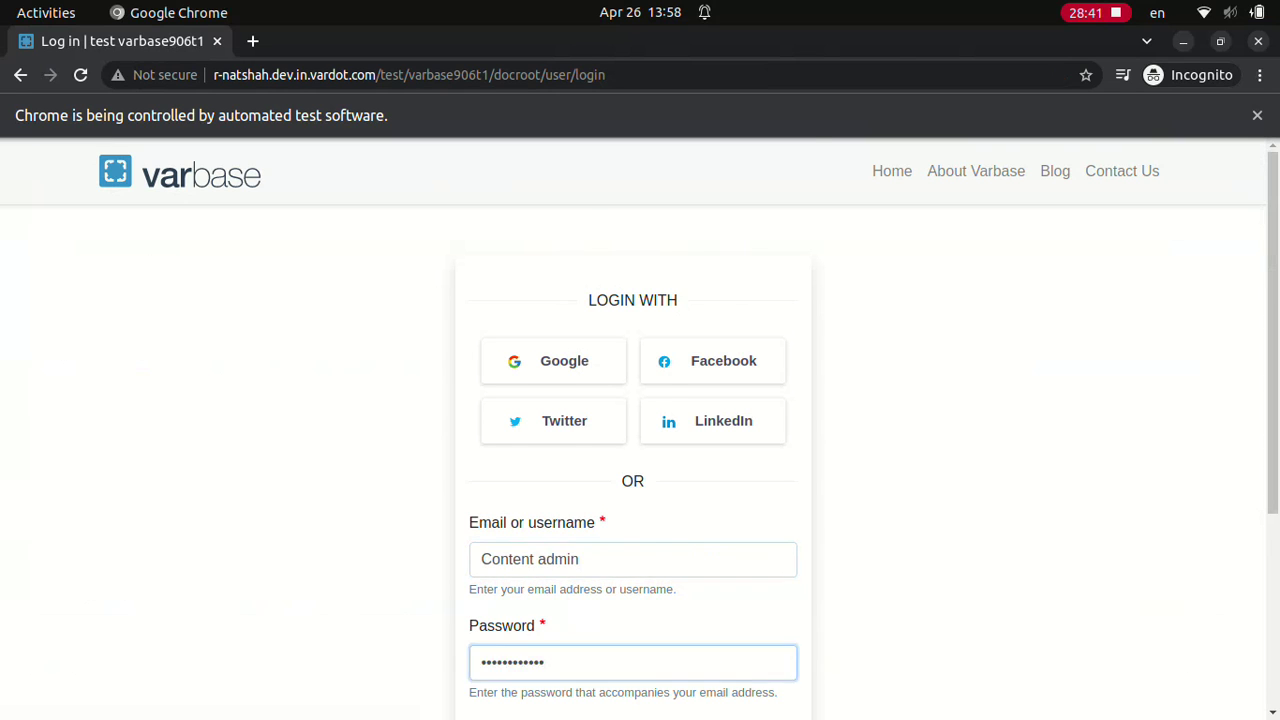
scroll(632, 430, down, 3)
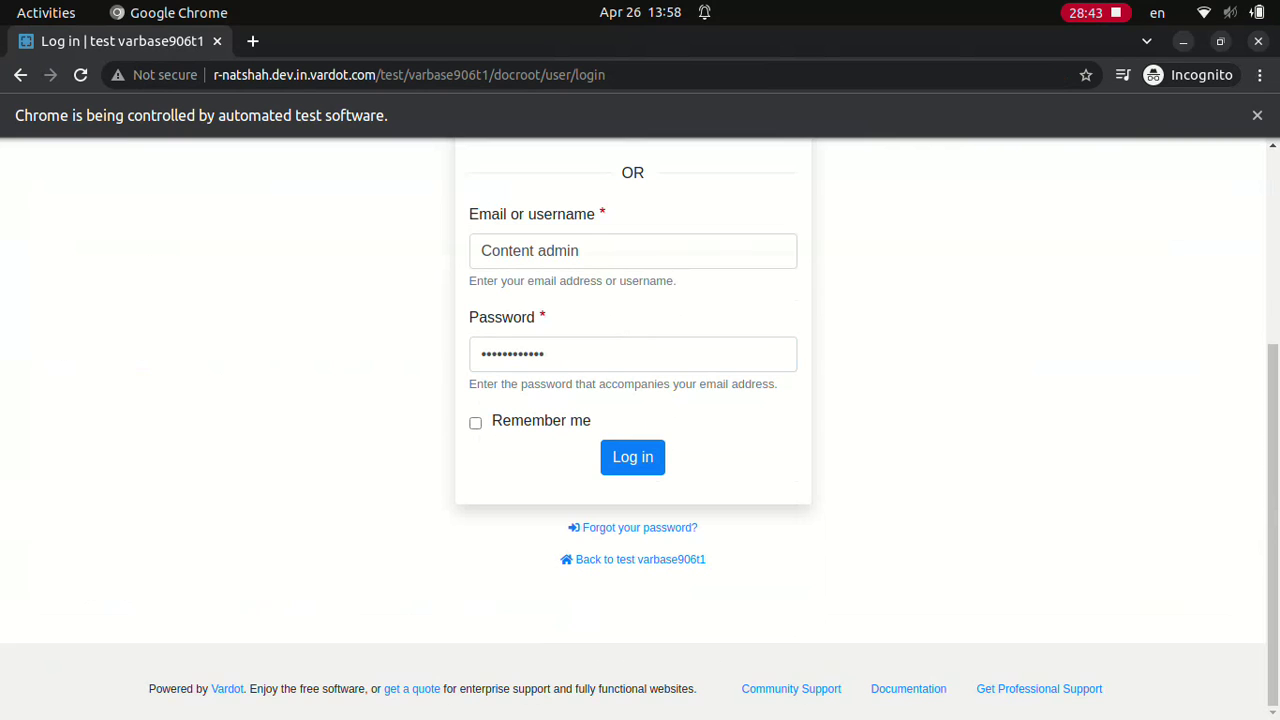
key(Return)
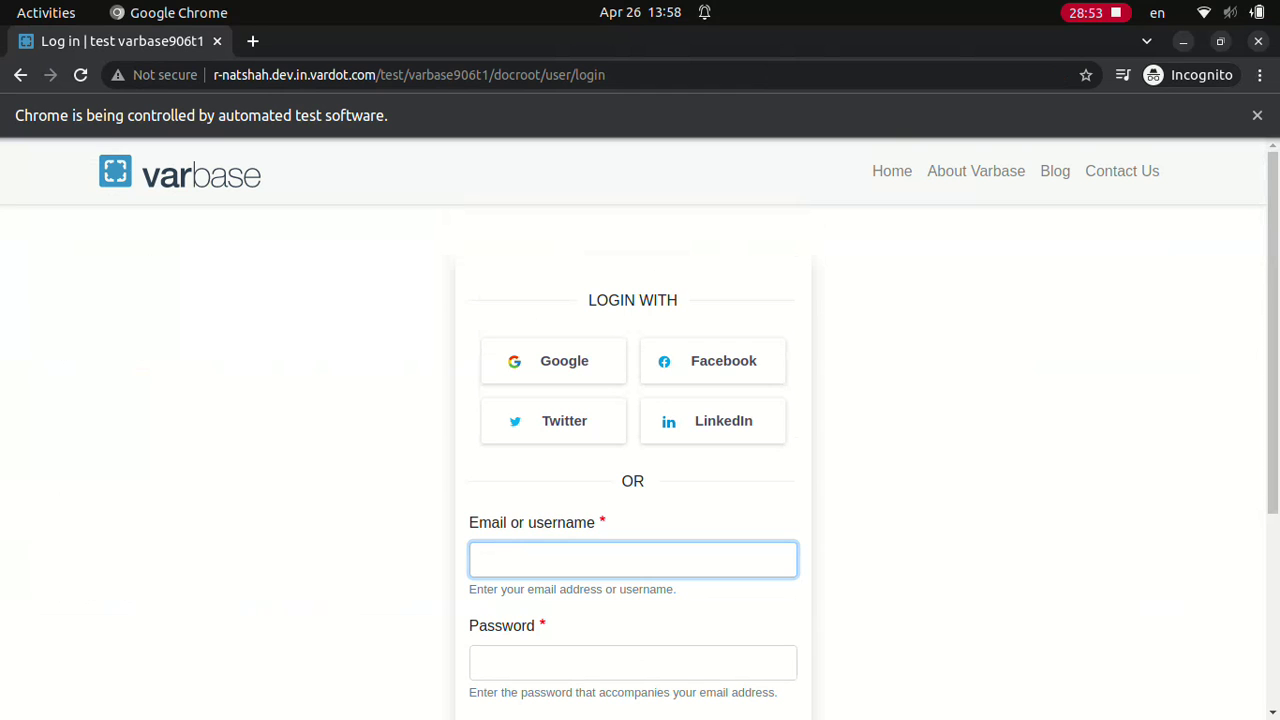
Step: Log in as Site admin with the account password
text(Site admin************)
scroll(640, 430, down, 3)
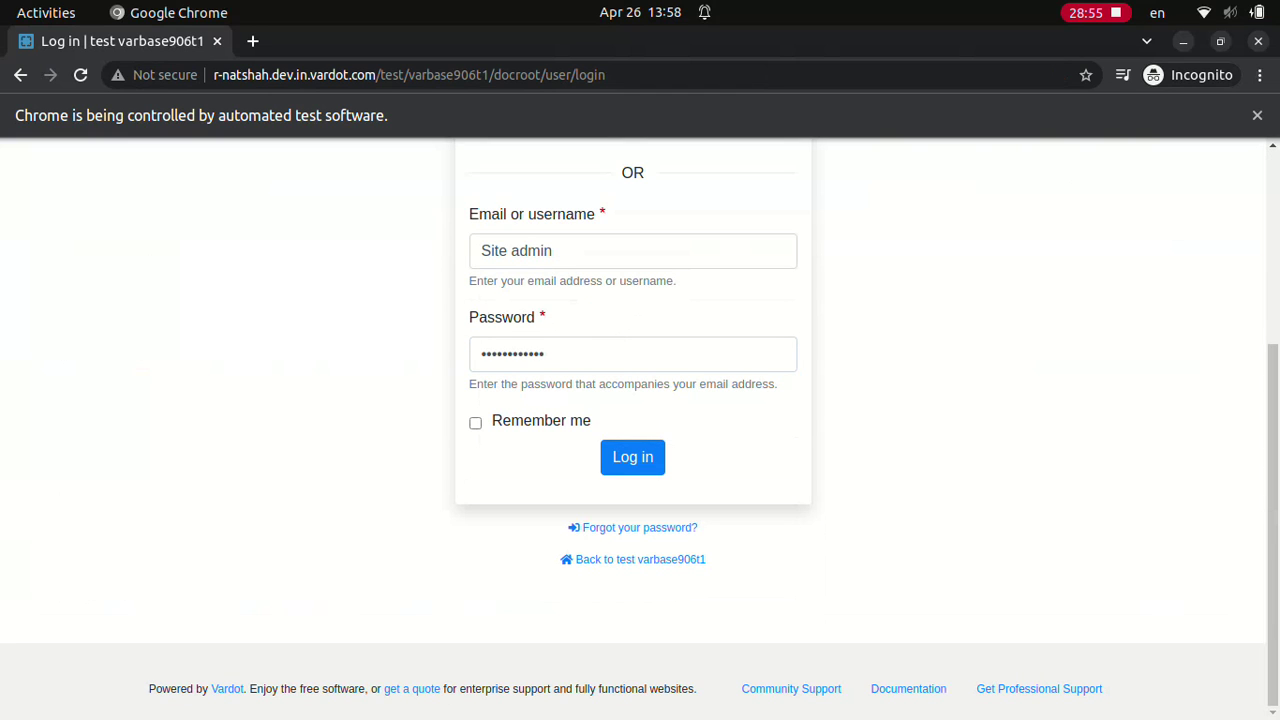
click(632, 456)
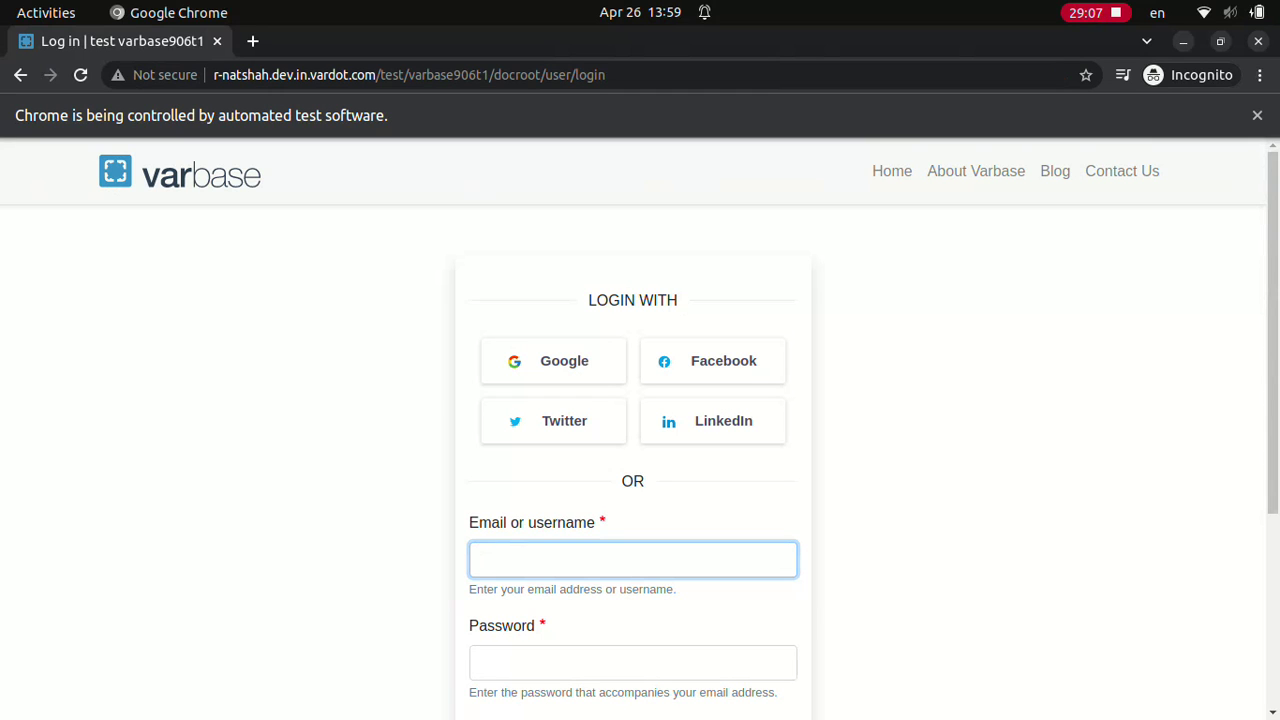
Step: Log in as Super admin with the account password
text(Super admin)
click(632, 662)
text(••••••••••••)
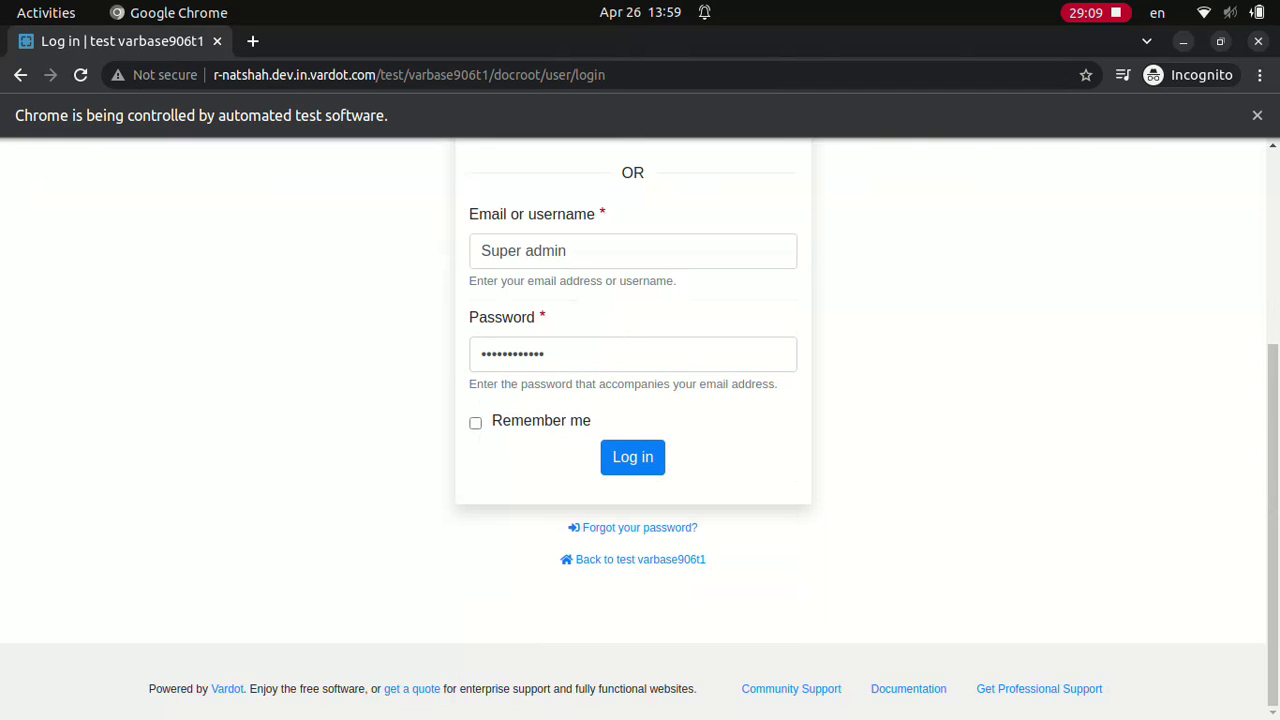
click(632, 456)
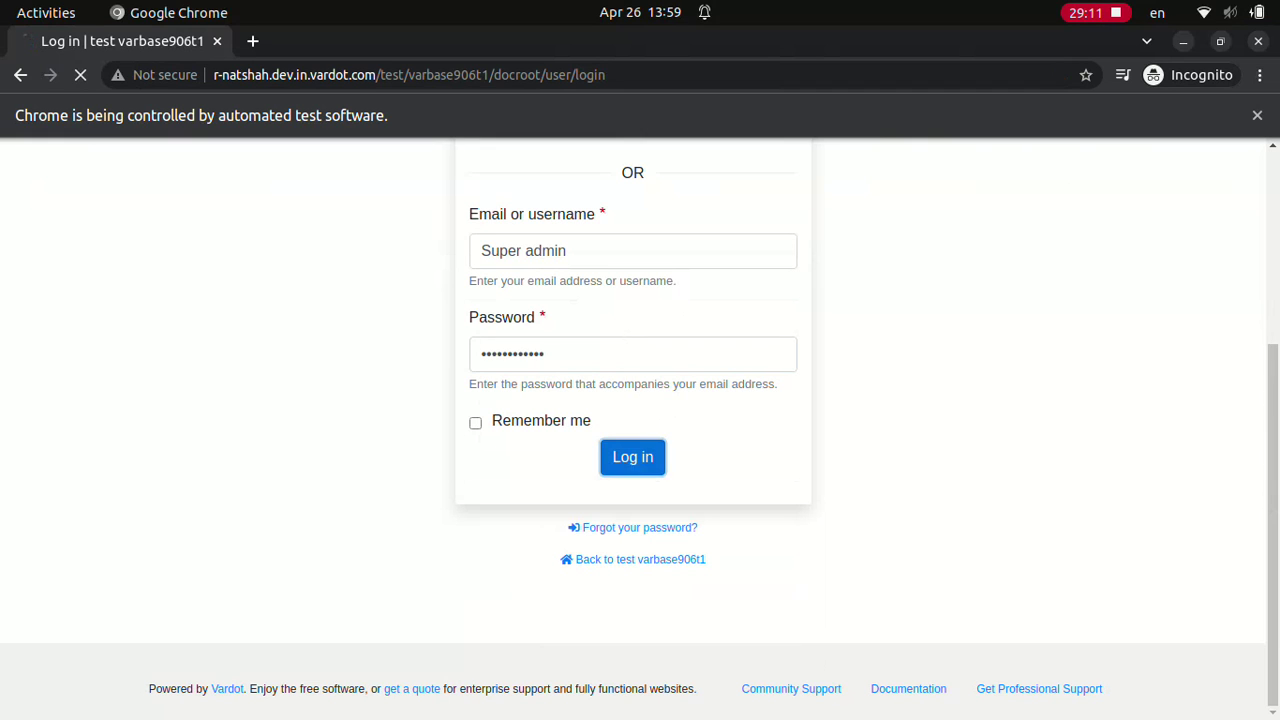
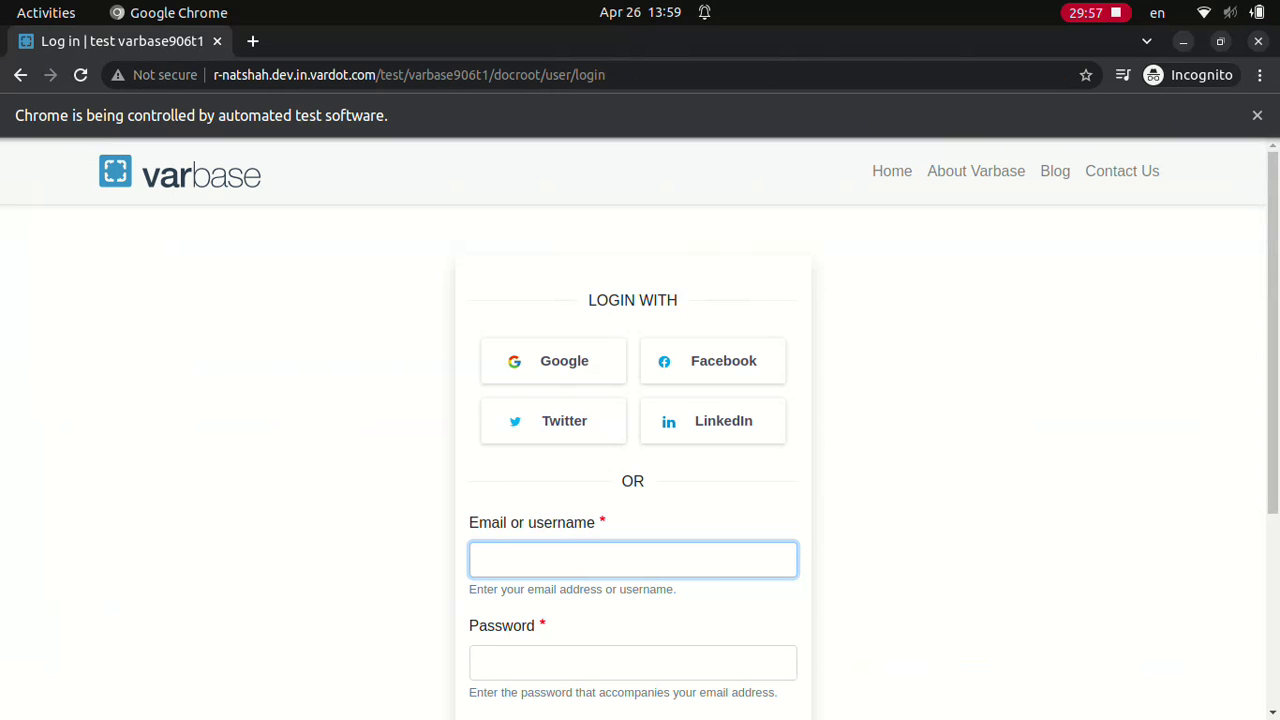
Step: Log in with the 'Super admin' username and its password
text(Super admin)
click(632, 662)
text(************)
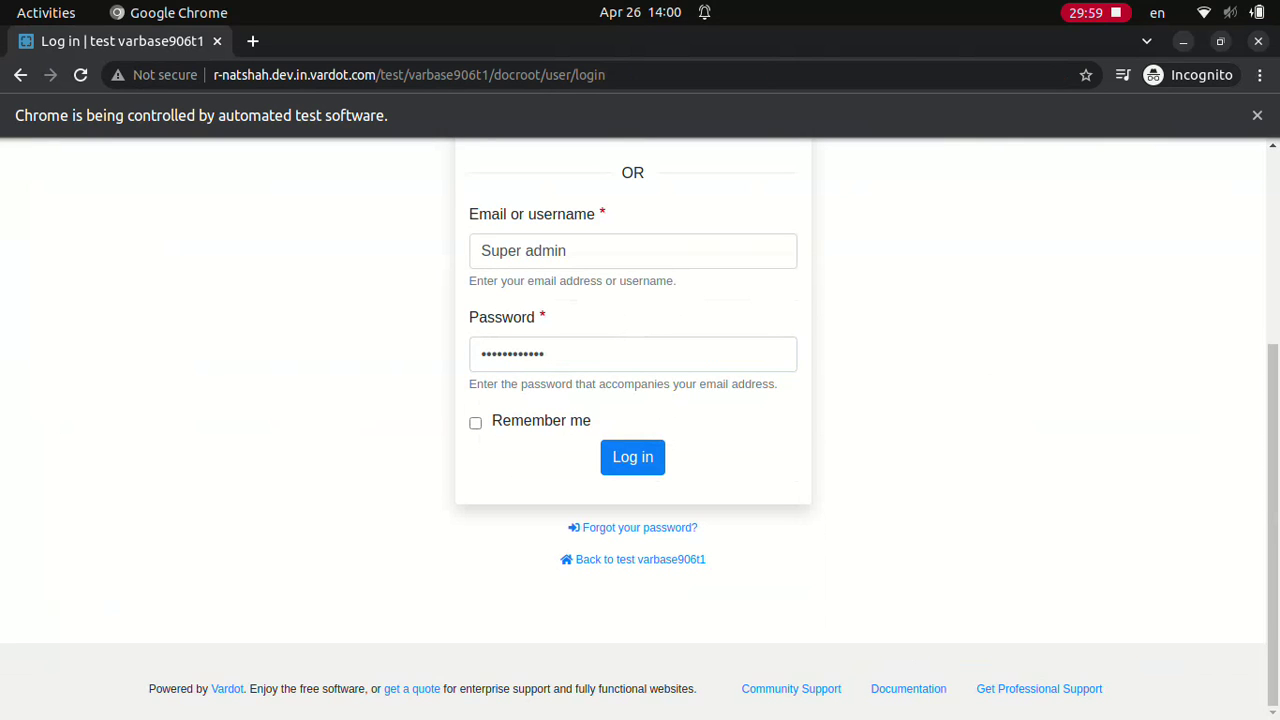
click(632, 456)
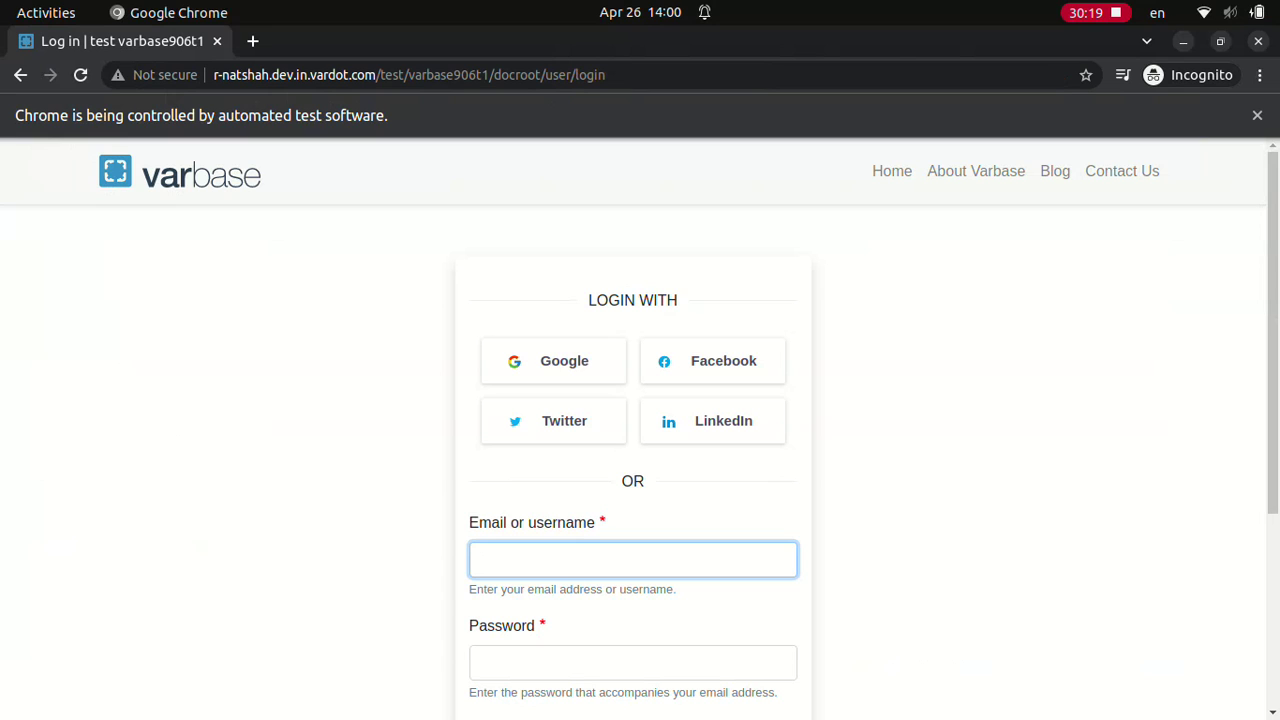
Step: Sign in once more as 'Super admin' with its password
text(Super admin)
click(632, 662)
text(••••••••••••)
scroll(640, 430, down, 3)
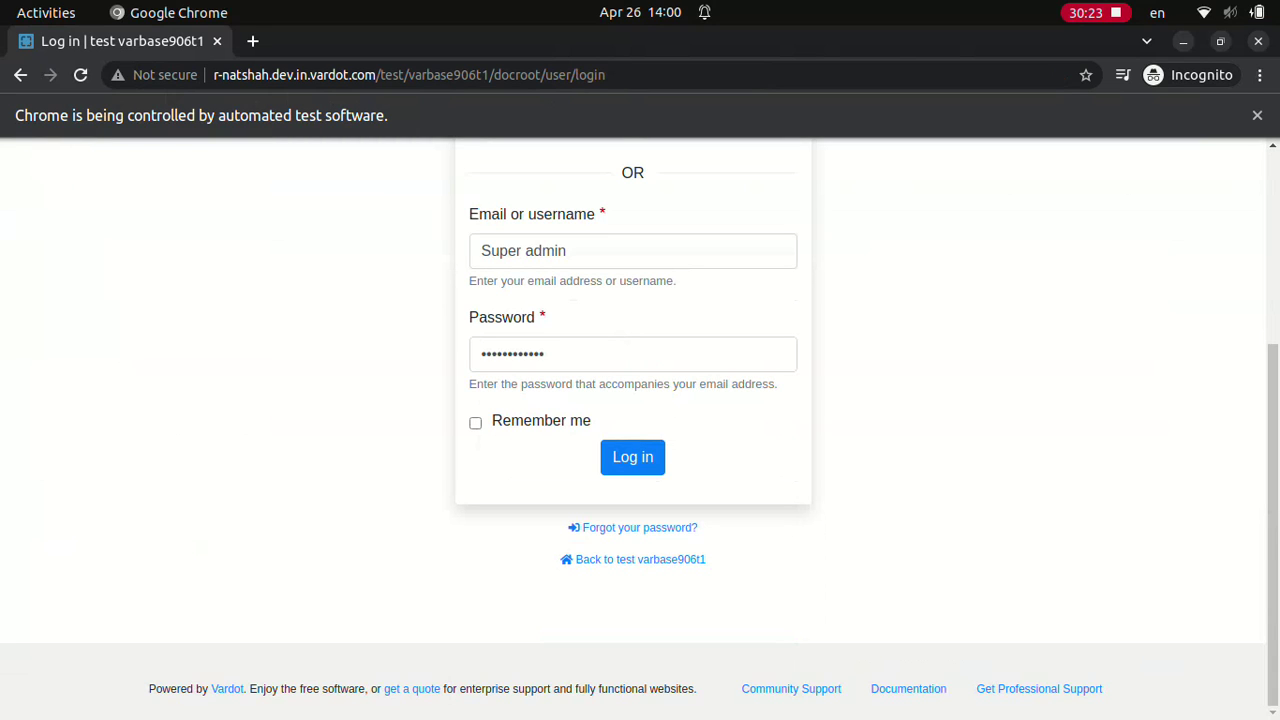
click(632, 456)
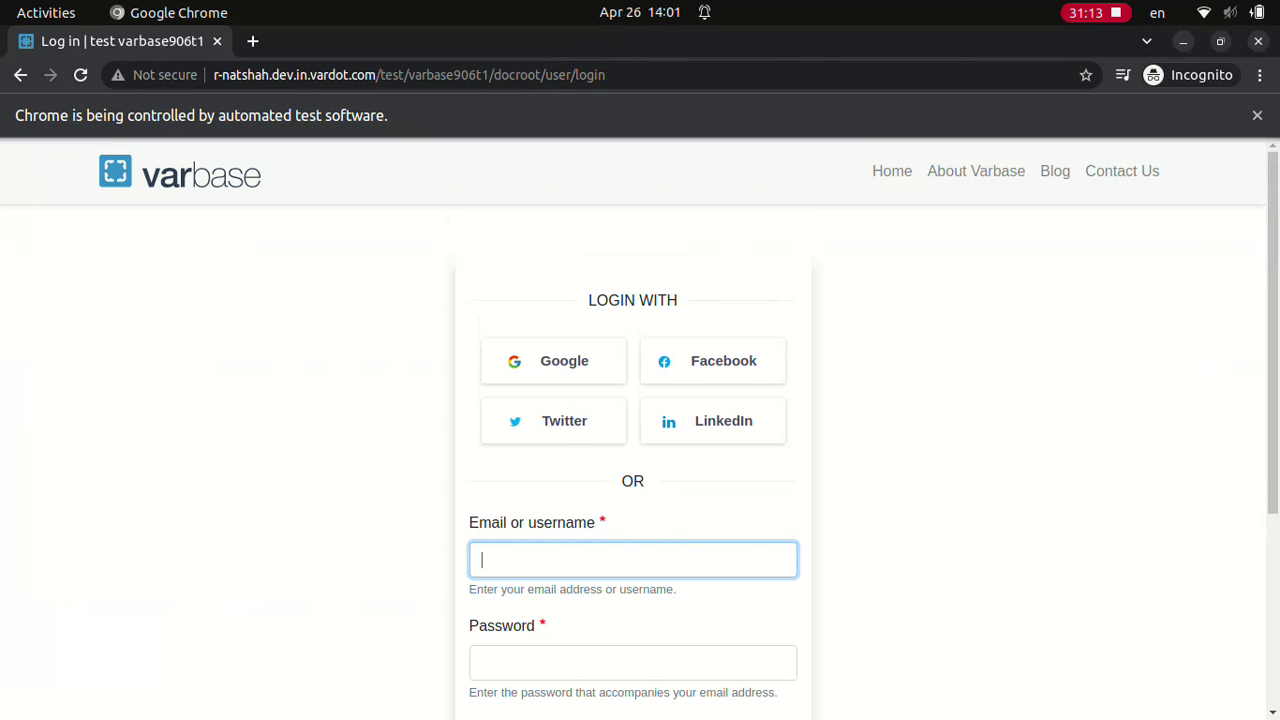
Step: Attempt a 'webmaster' login, then log in as 'Normal user' with its password
text(webmaster)
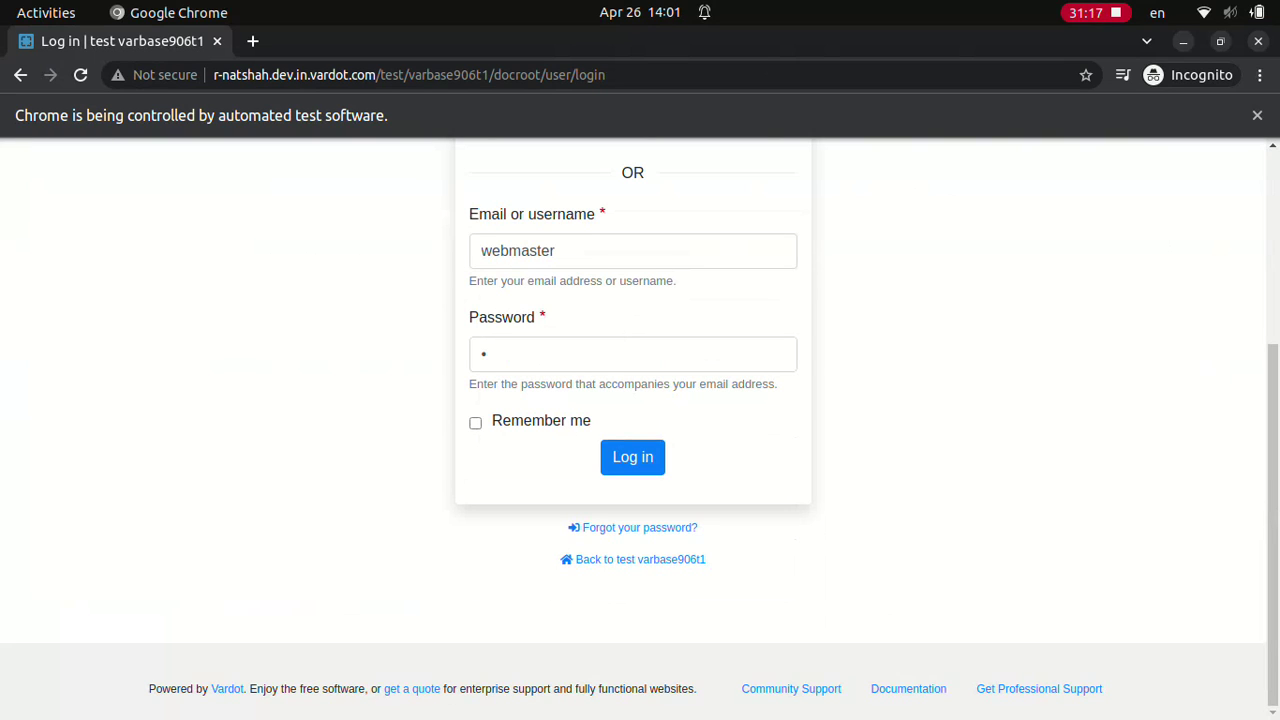
click(632, 456)
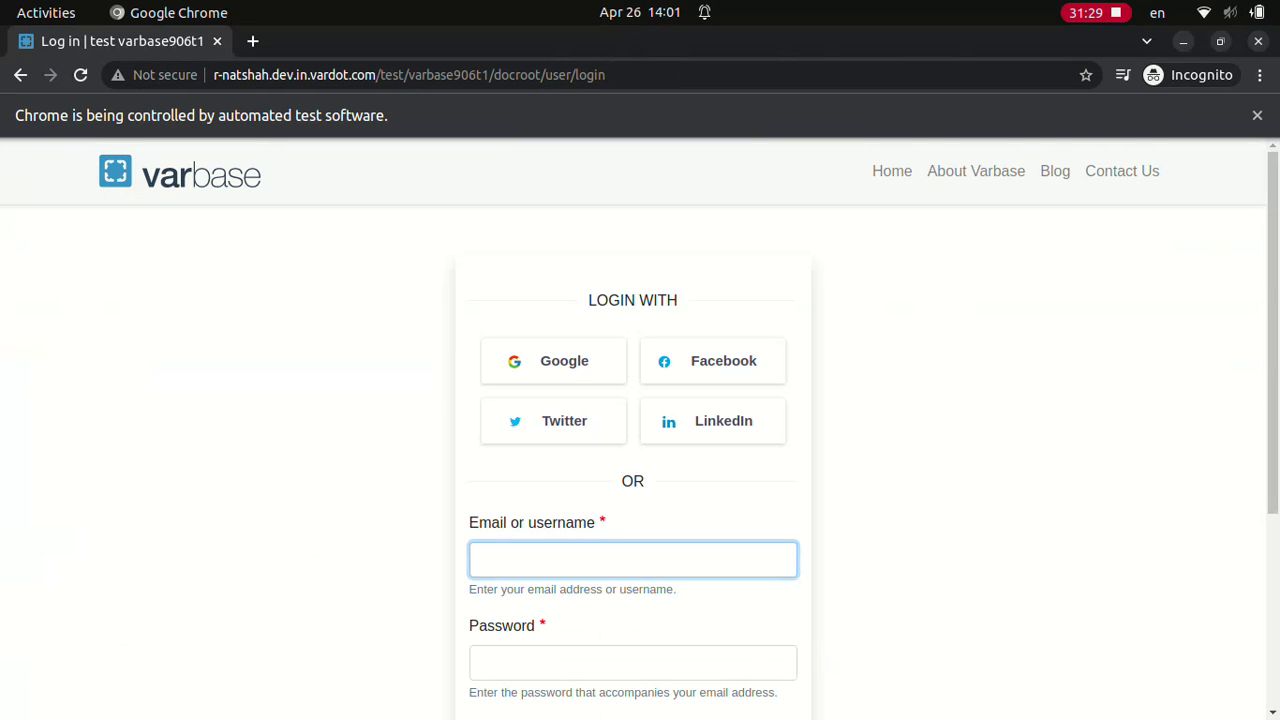
text(Normal user)
click(632, 662)
text(••••••••••••)
scroll(640, 430, down, 3)
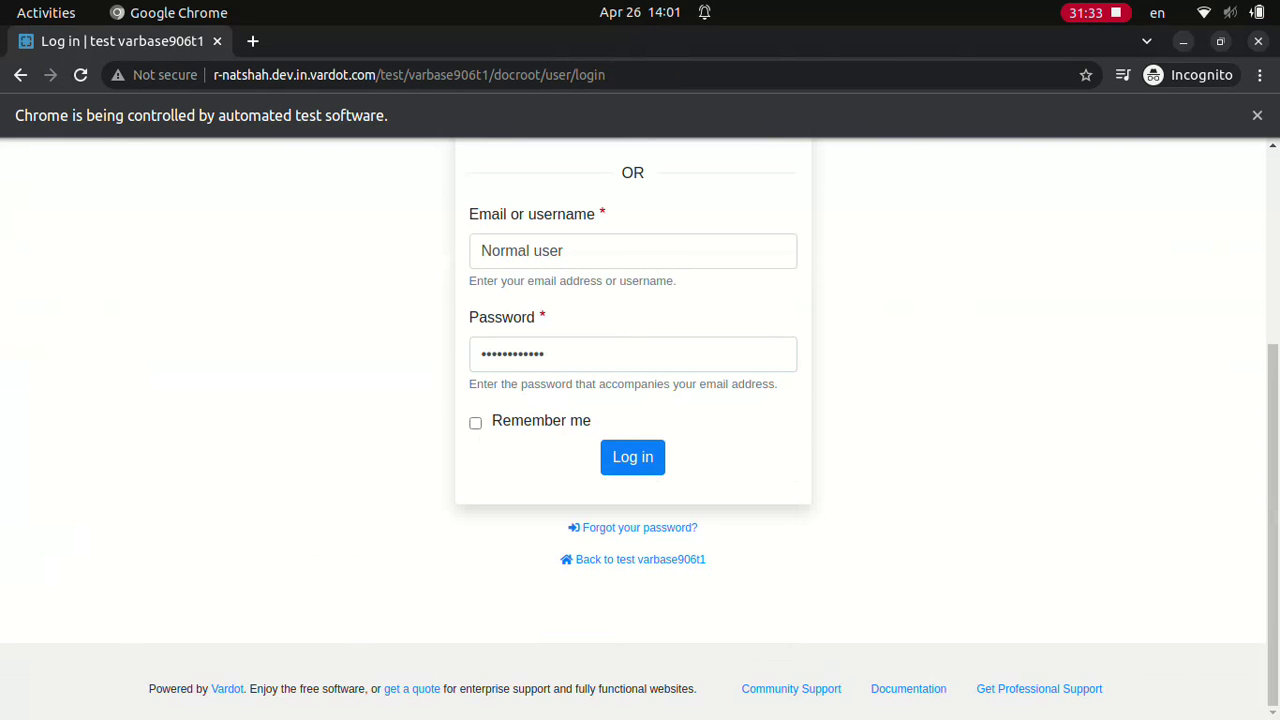
click(632, 456)
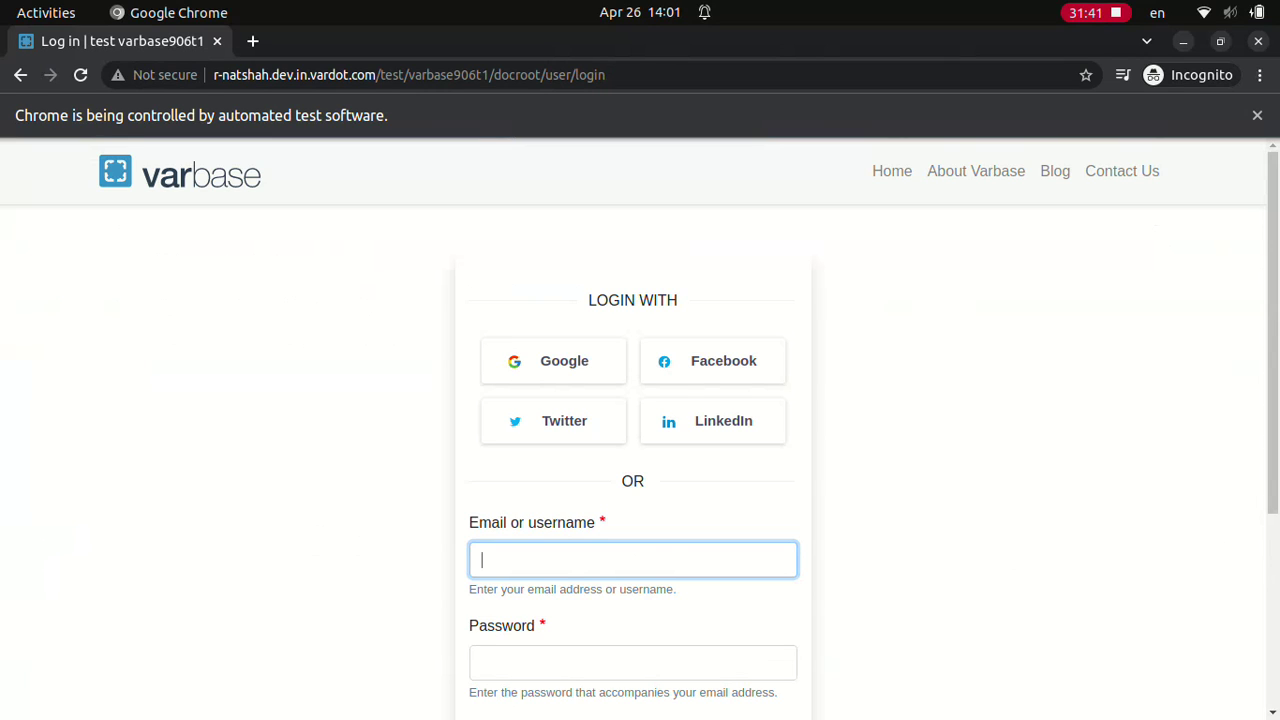
Step: Log in as 'Editor' with its password
text(Editor)
click(632, 662)
text(••••••••••••)
scroll(640, 430, down, 3)
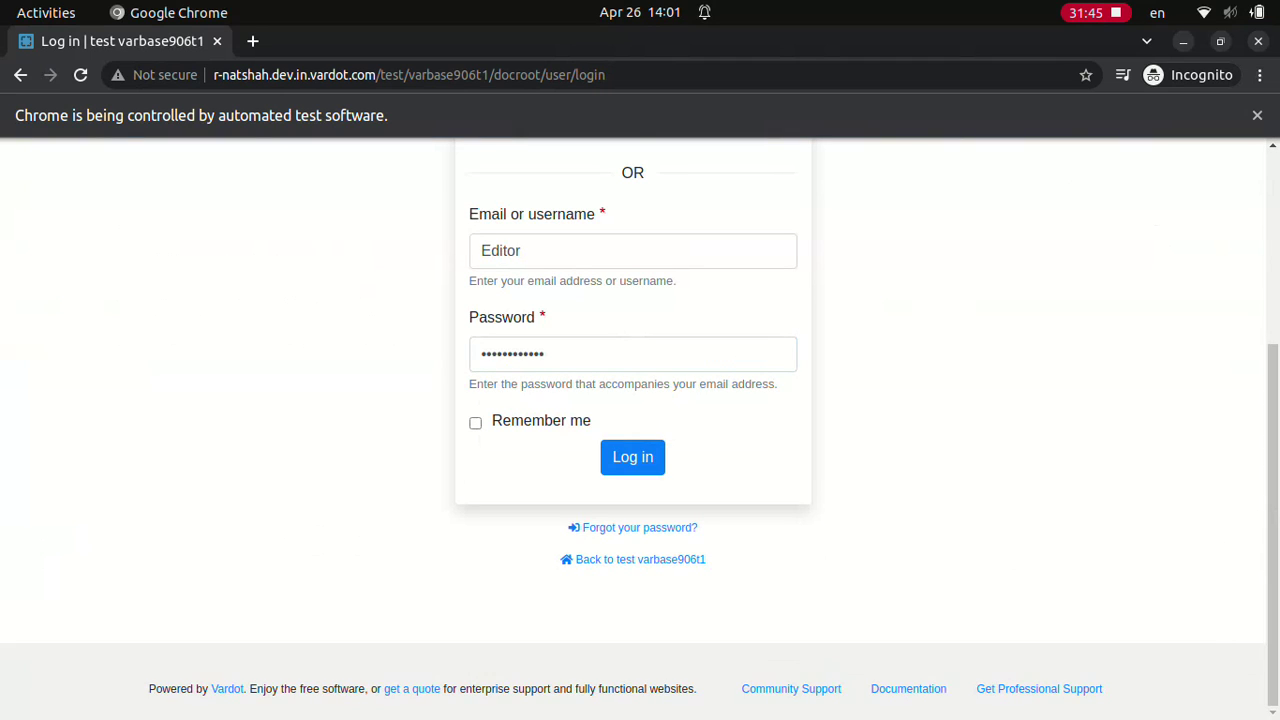
click(632, 456)
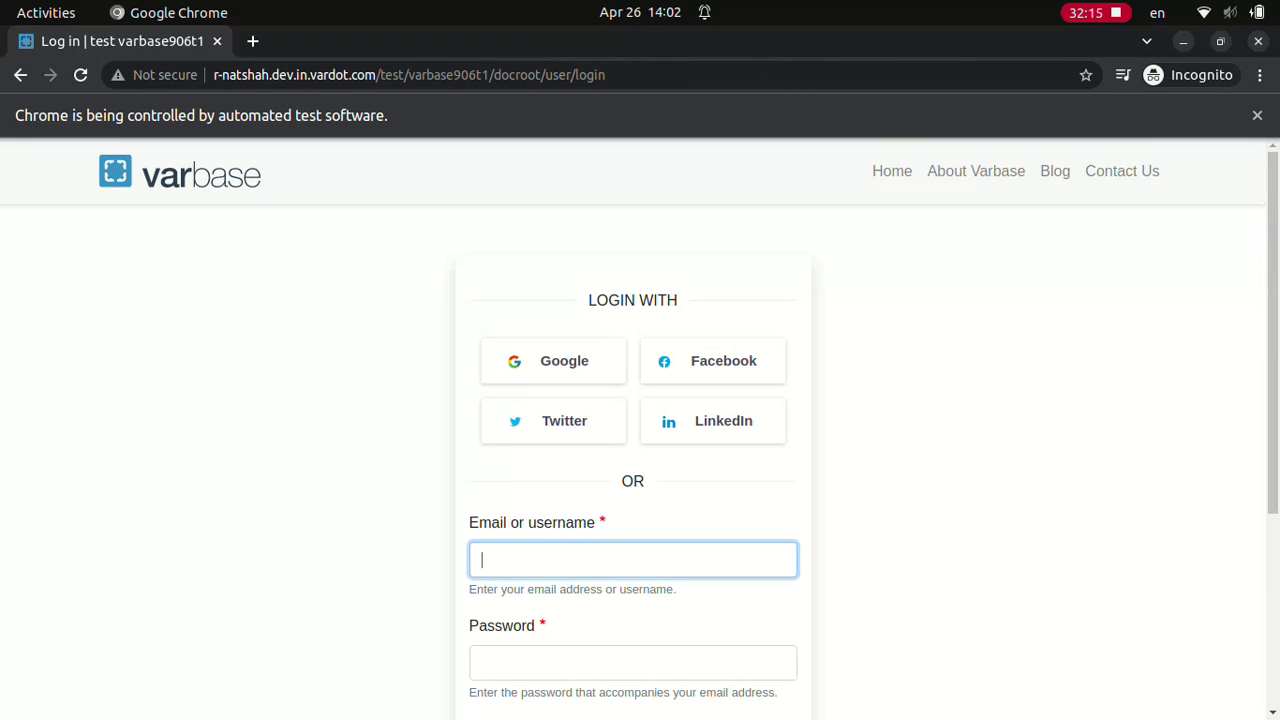
Step: Log in as 'Site admin' twice, first submitting with Enter, then with Log in
text(Site admin)
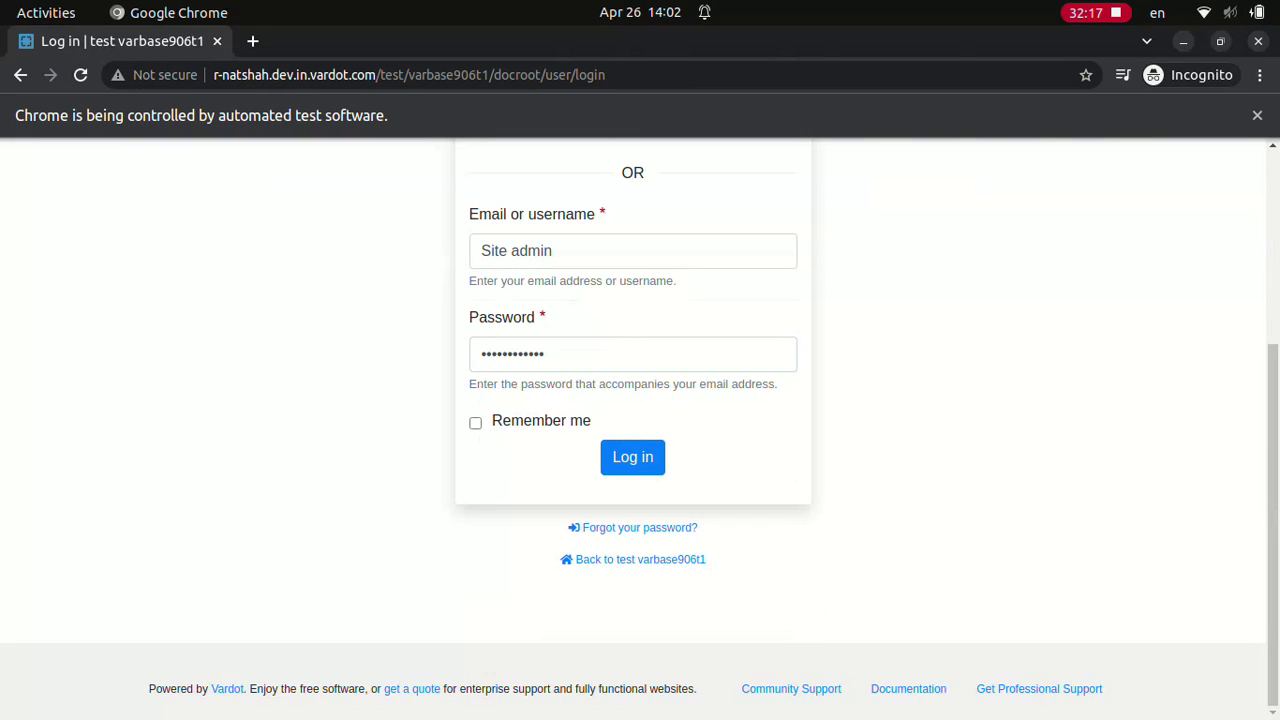
key(Return)
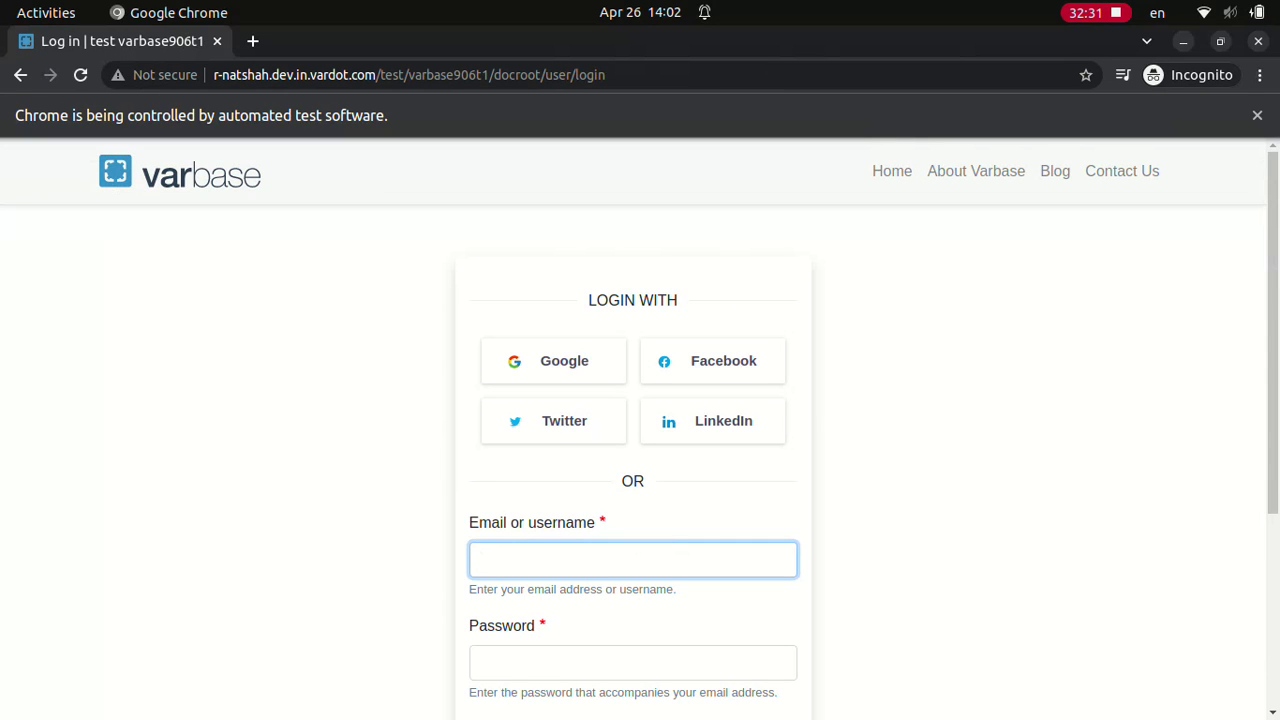
text(Site admin************)
scroll(640, 430, down, 3)
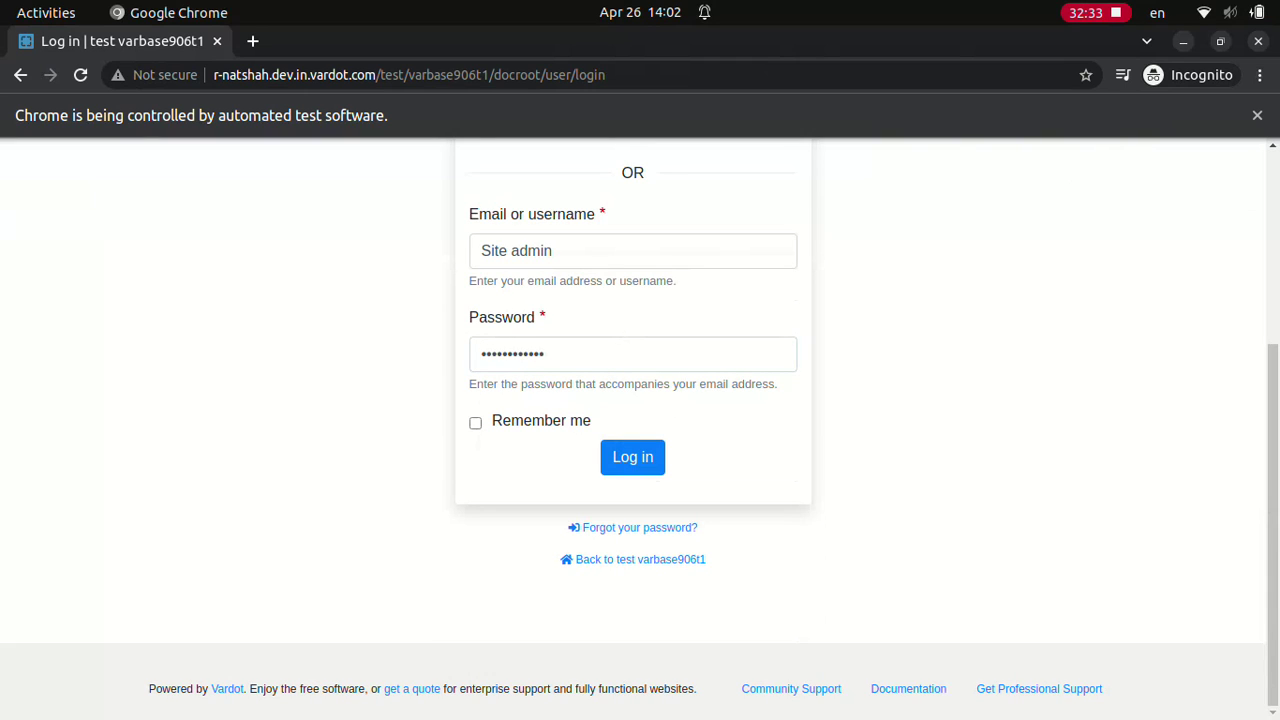
click(632, 456)
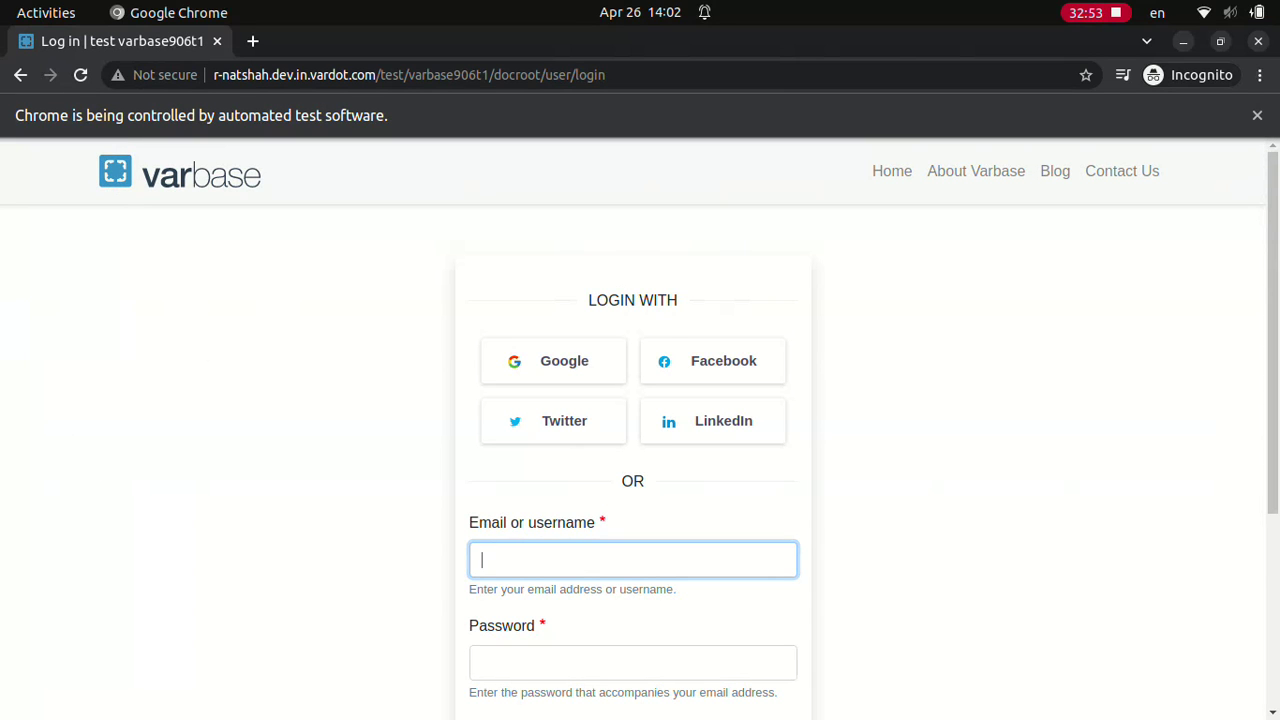
Step: Attempt a 'webmaster' login with a one-character password
text(webmaster)
click(632, 662)
text(w)
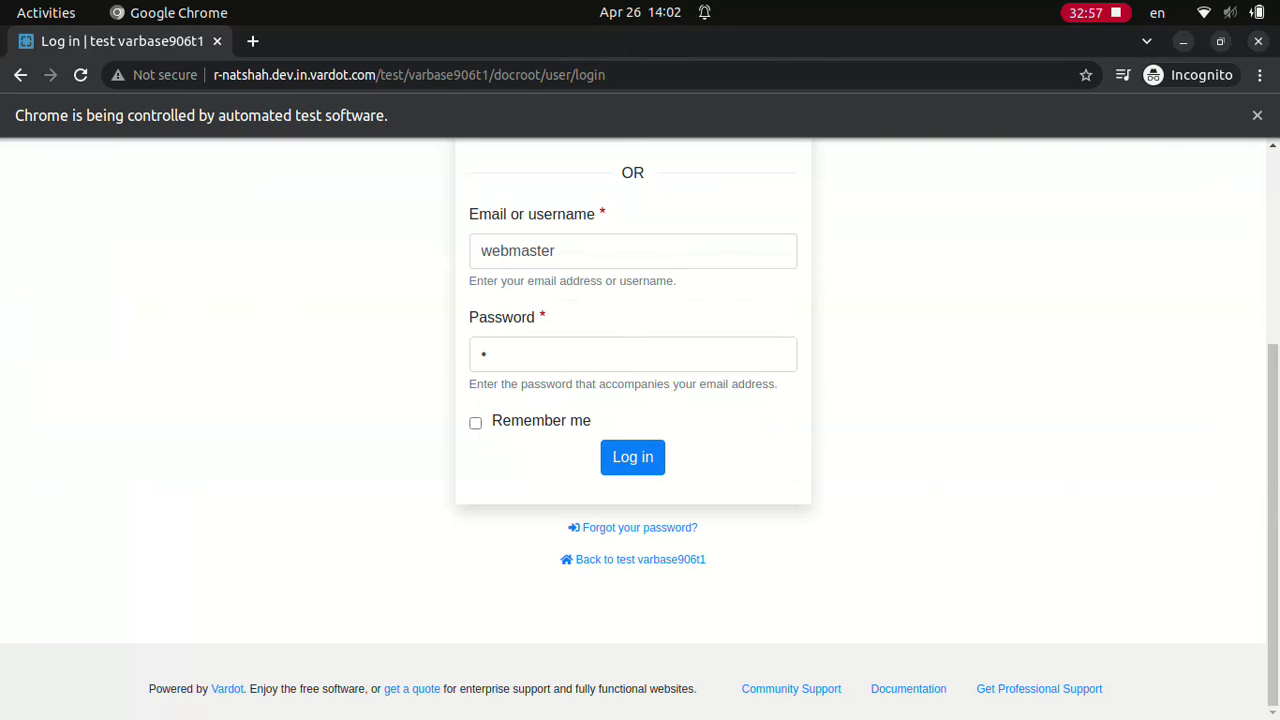
click(632, 456)
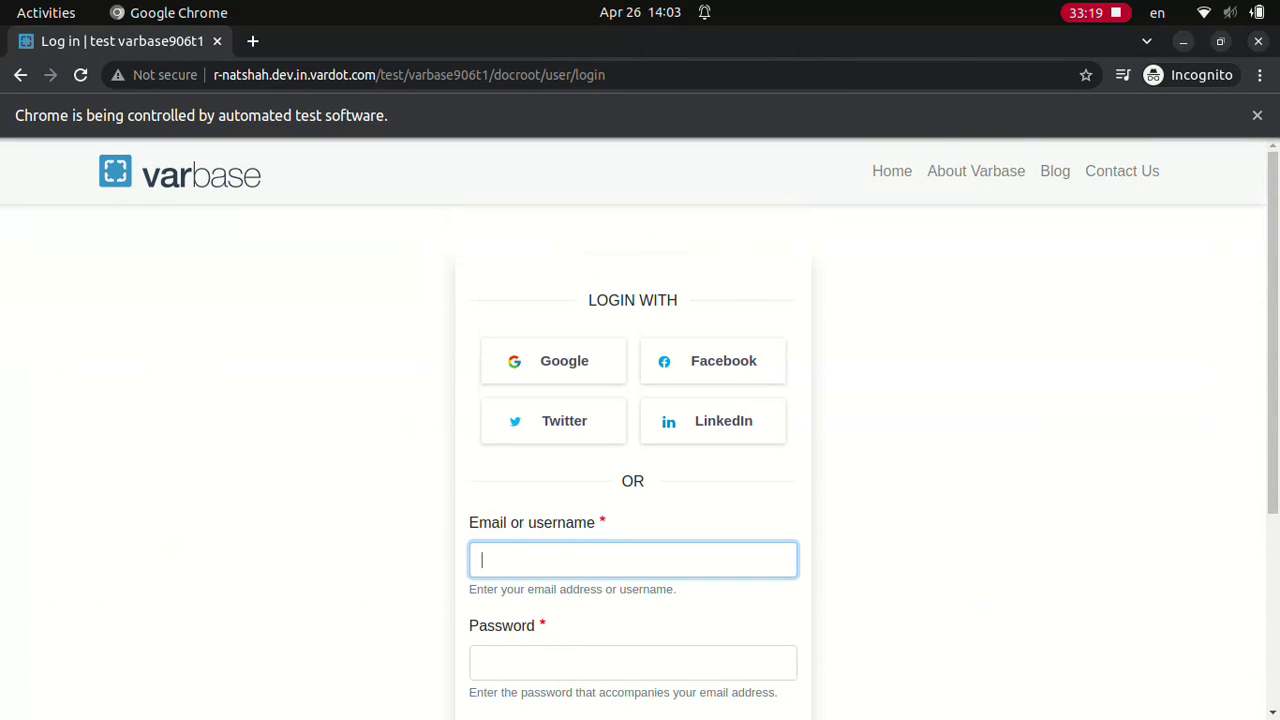
Step: Log in as 'Site admin' with its password
text(Site admin)
click(632, 662)
text(••••••••••••)
scroll(640, 430, down, 3)
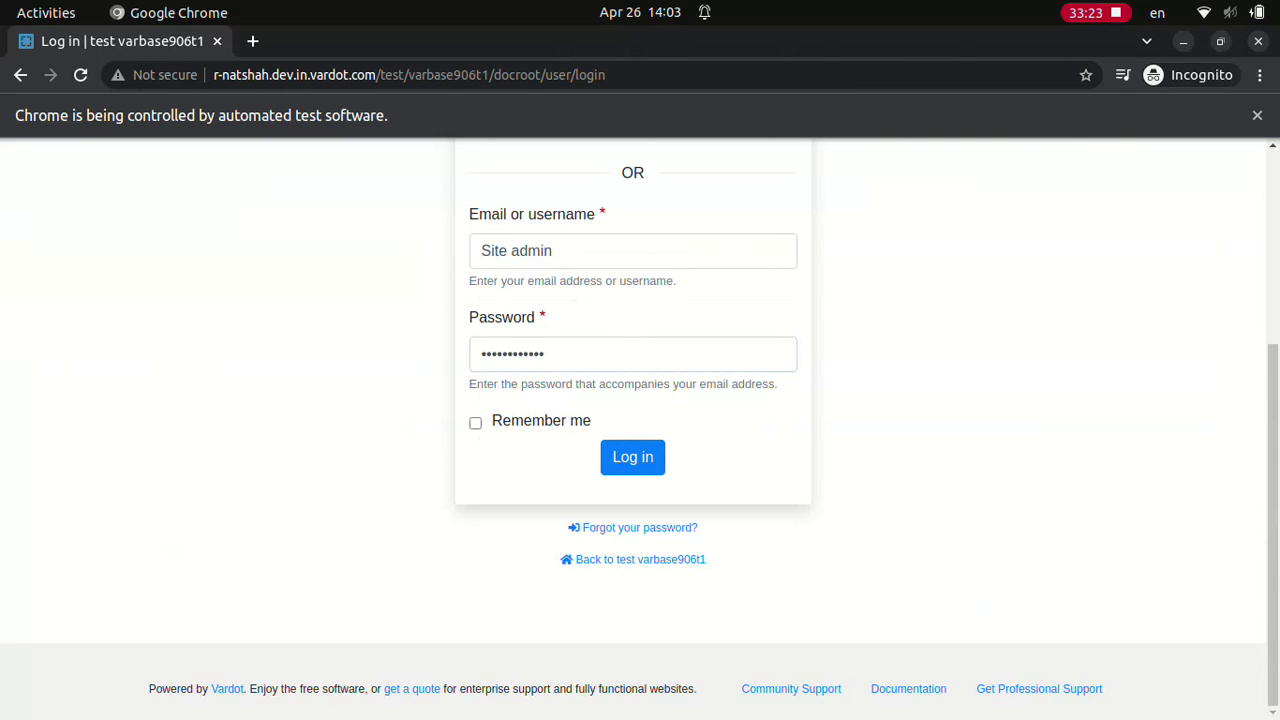
click(632, 457)
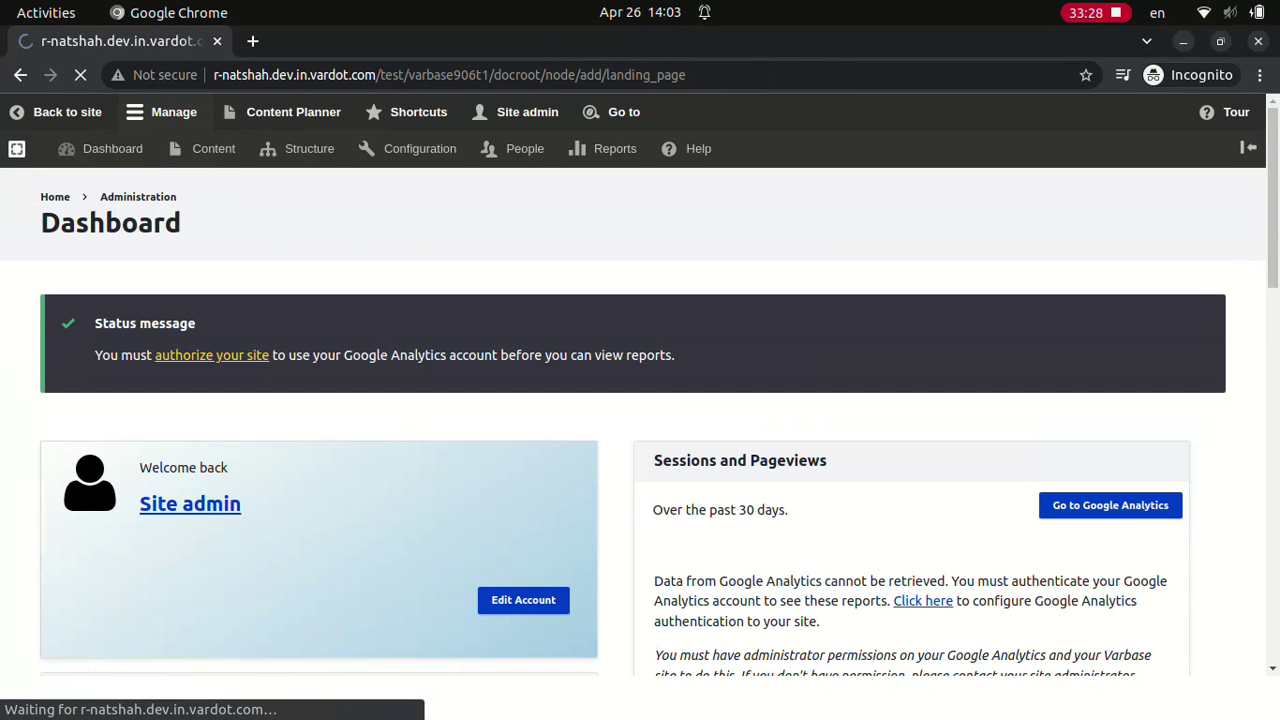
Step: Title the landing page 'Test Landing page Drupal Block', add its description, and insert a Drupal Block component
text(Test Landing page Drupal Block)
key(Tab)
text(Test Landing page description Drupal Block)
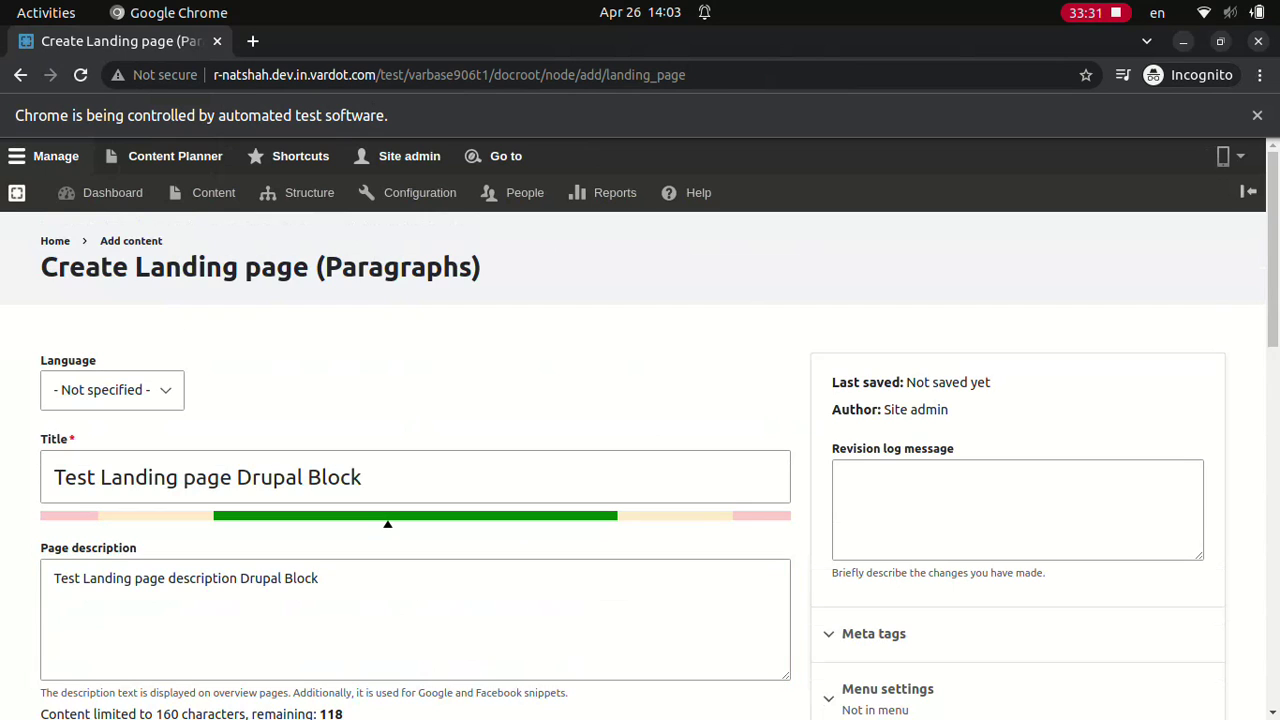
scroll(640, 430, down, 2)
click(412, 708)
click(610, 262)
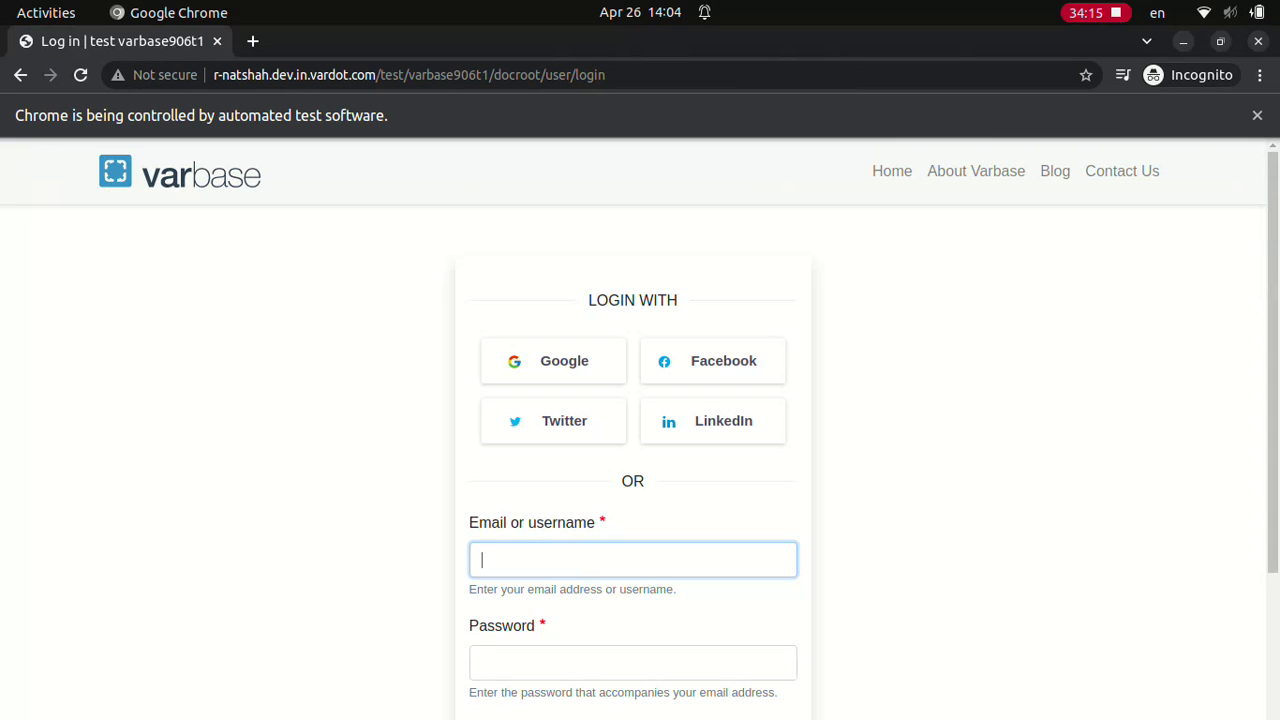
Step: Submit the 'Site admin' username and password on the login form three times
text(Site admin)
click(632, 662)
text(************)
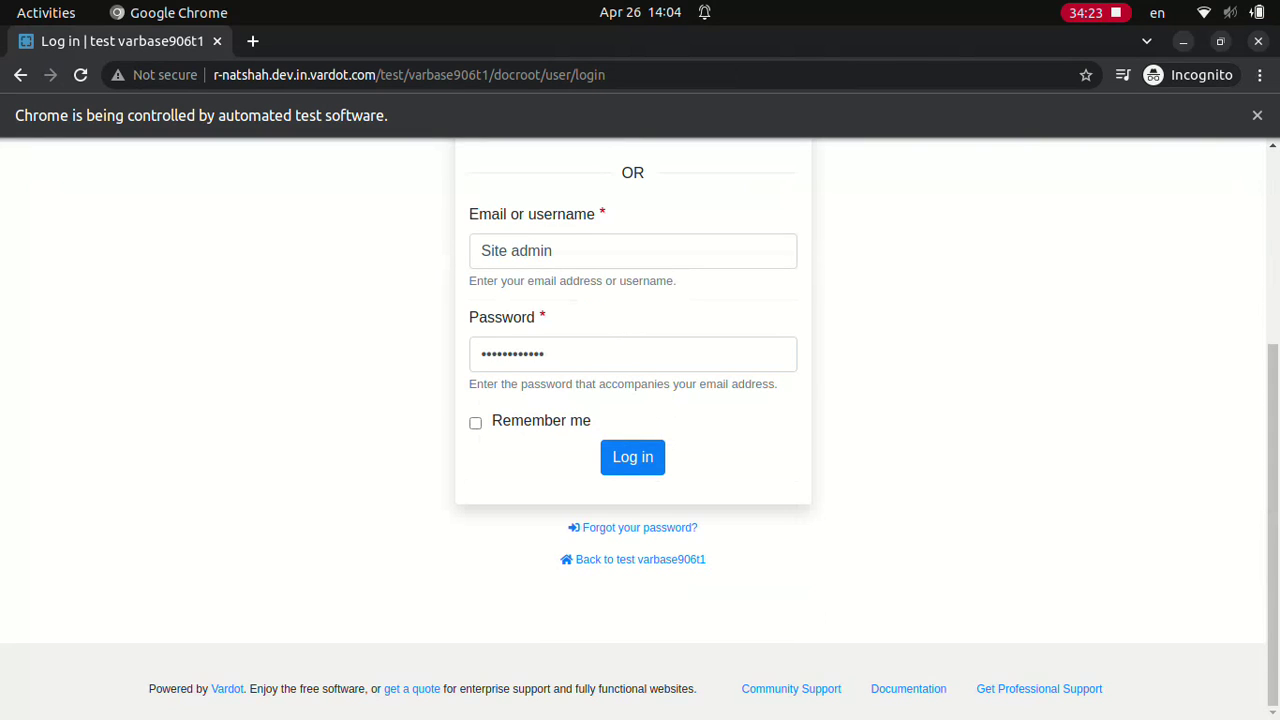
click(632, 457)
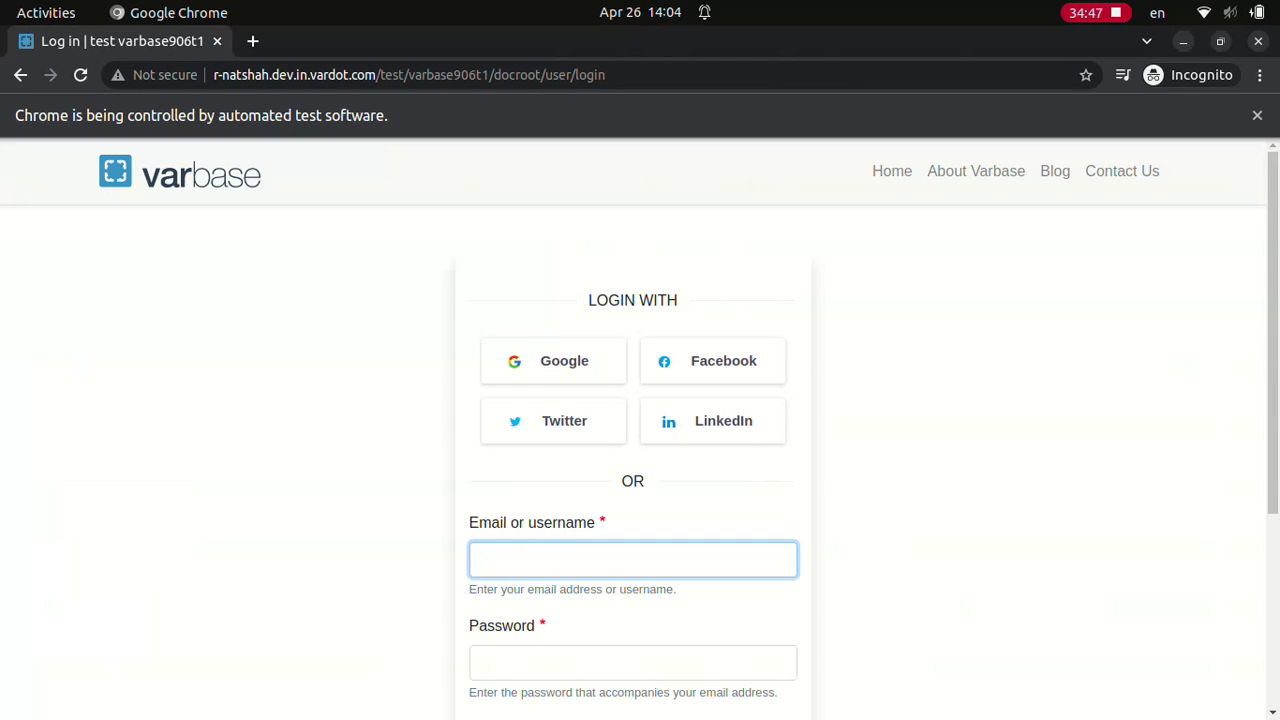
text(Site admin)
click(632, 662)
text(••••••••••••)
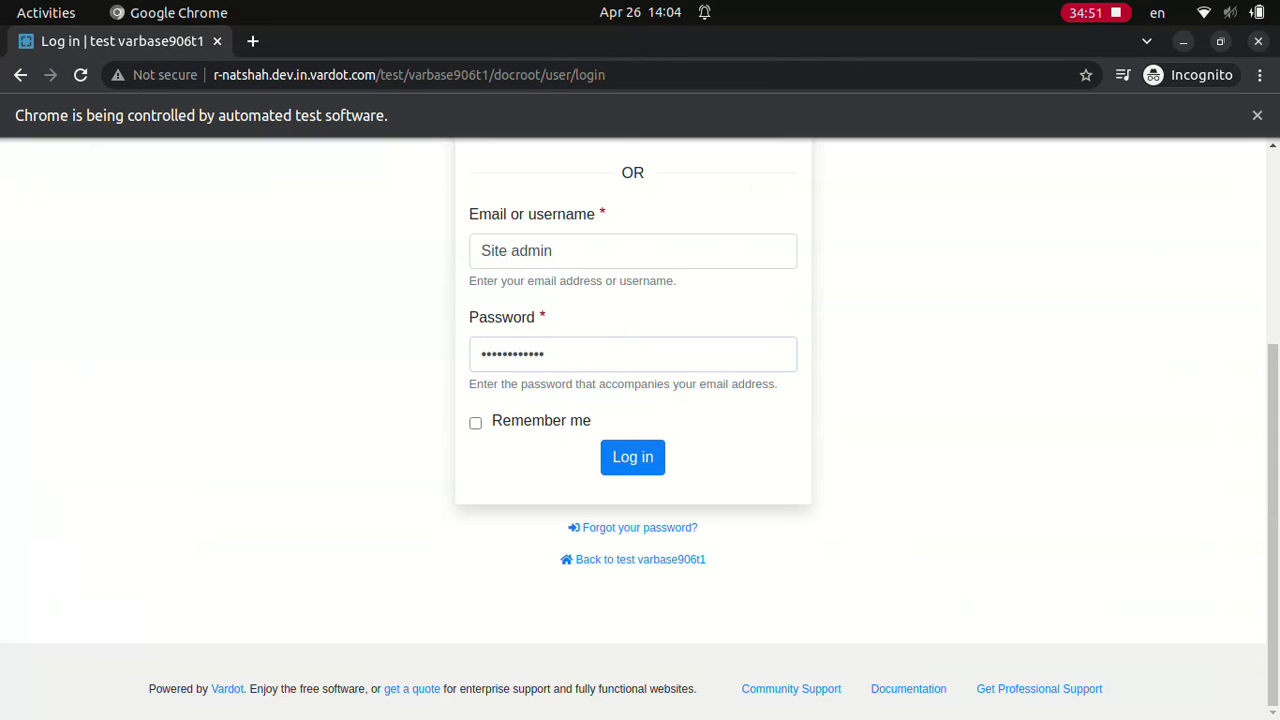
click(632, 457)
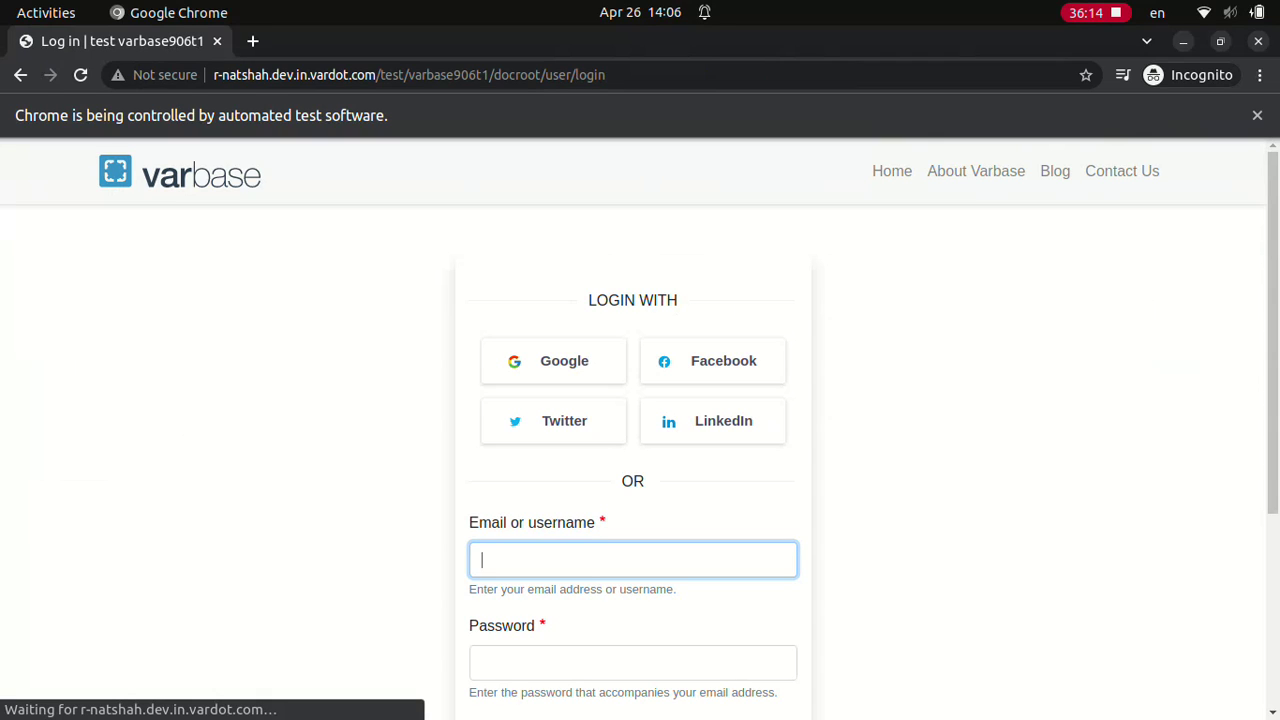
text(Site admin)
click(632, 662)
scroll(640, 430, down, 3)
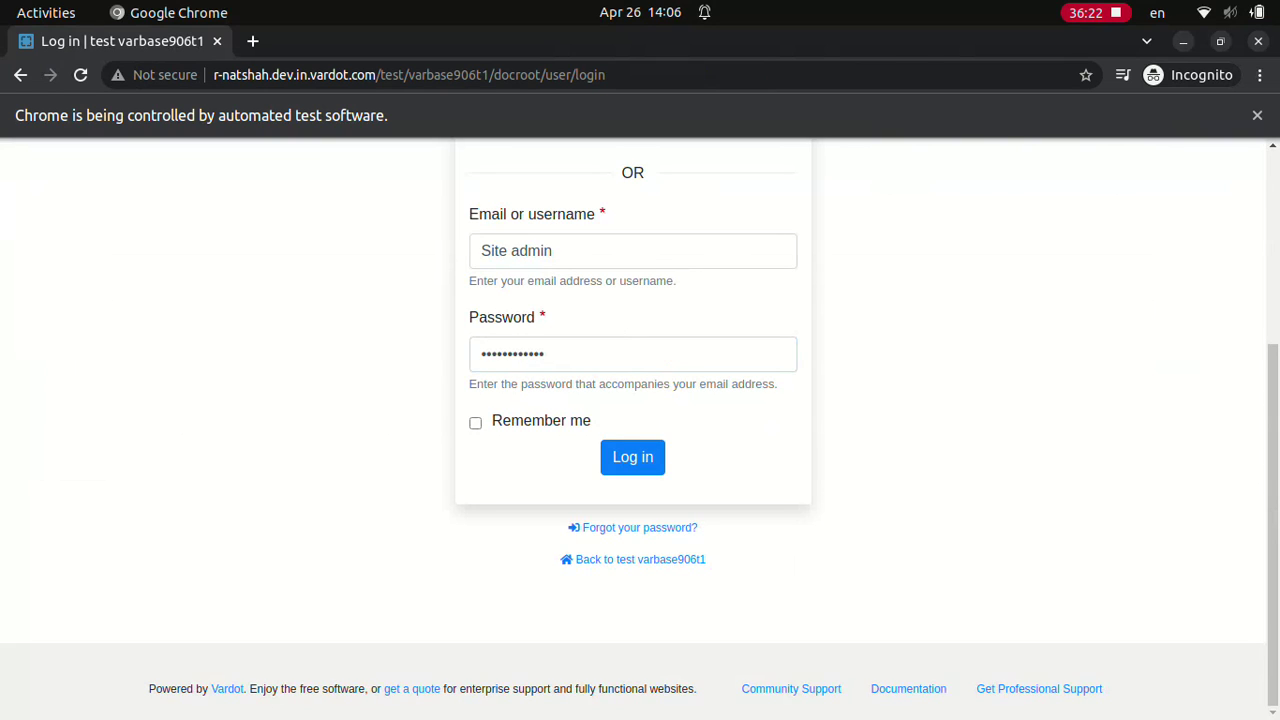
click(632, 456)
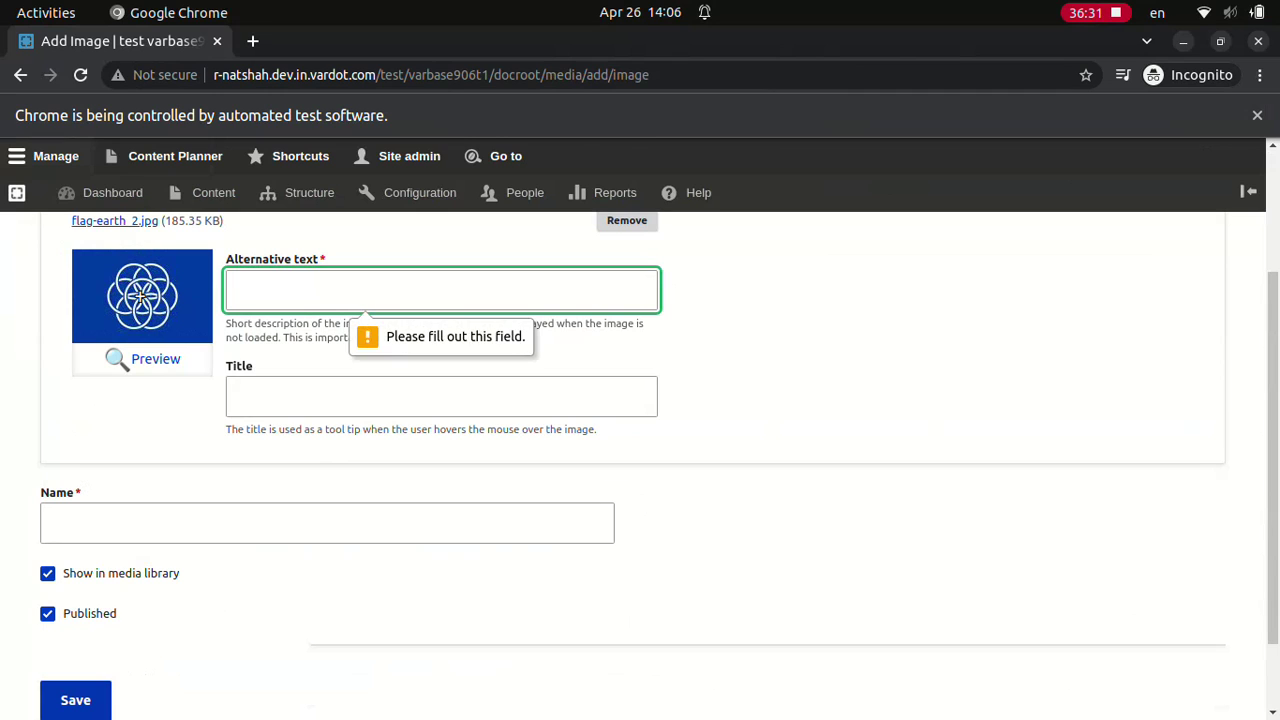
Step: Give flag-earth_2.jpg Flag Earth in space alt and title text, and name it 'Embed Flag Earth'
text(Embed Flag Earth in space)
click(441, 396)
text(Embed Flag Earth all earth in space)
click(327, 522)
text(Embed Flag Earth)
click(75, 700)
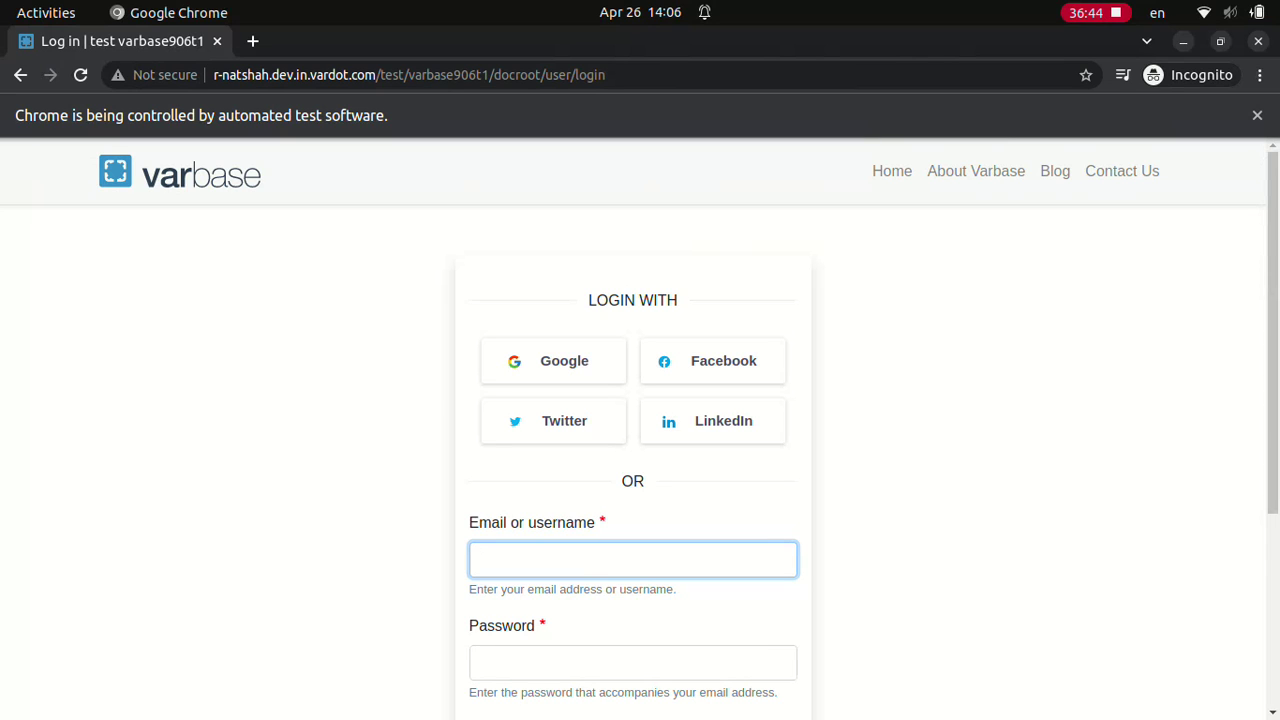
Step: Log in as 'Site admin' with its password
text(Site admin)
click(632, 662)
text(************)
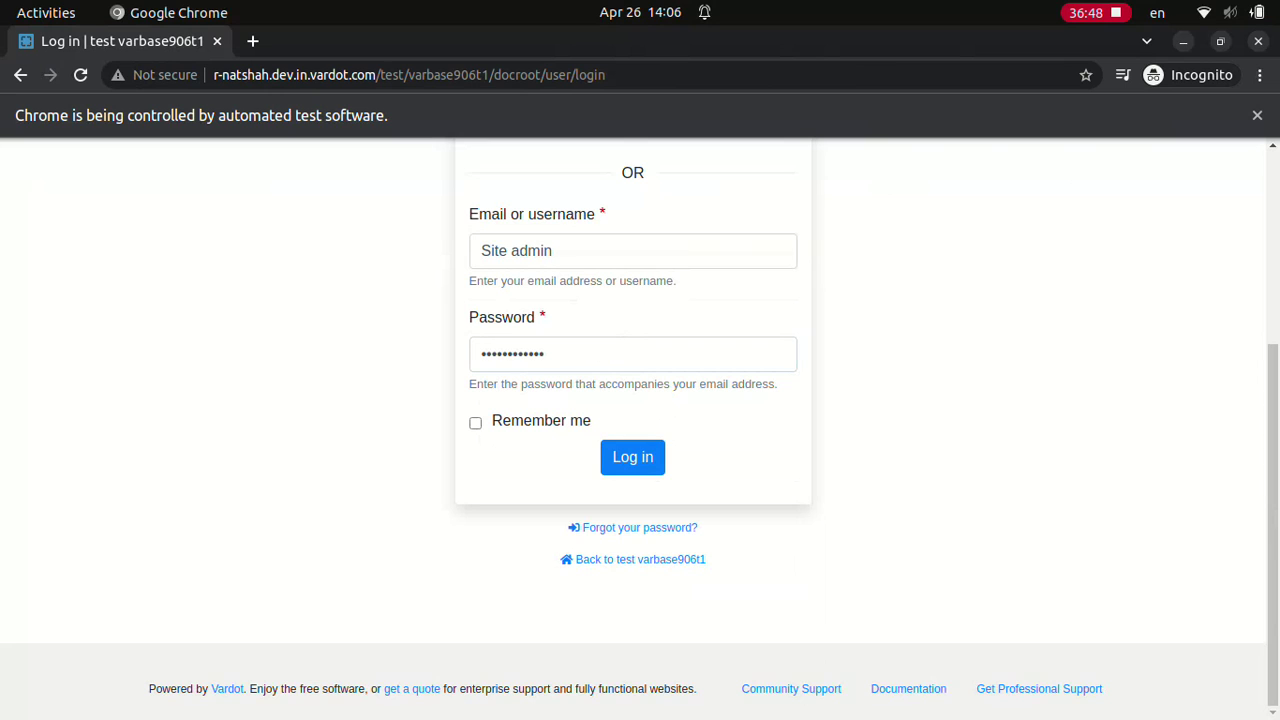
key(Return)
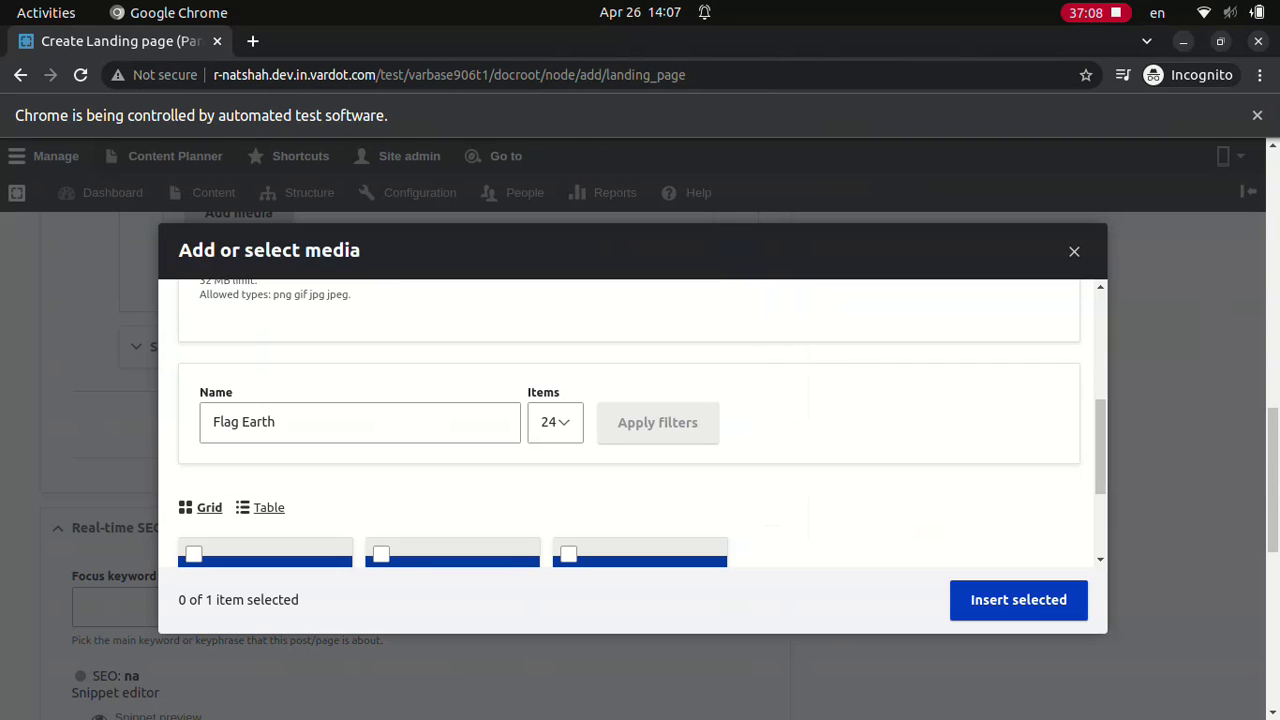
Step: Select the Flag Earth image in the media library, insert it, and save the landing page
click(193, 554)
click(1018, 599)
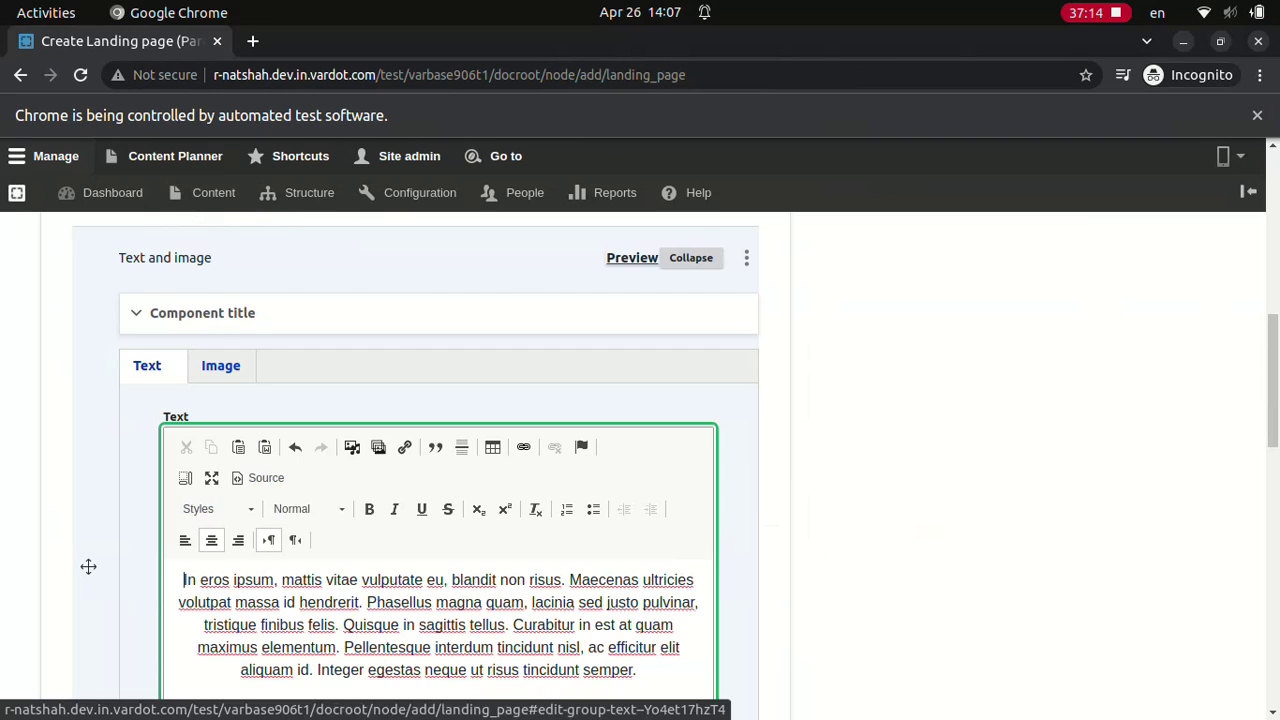
click(75, 604)
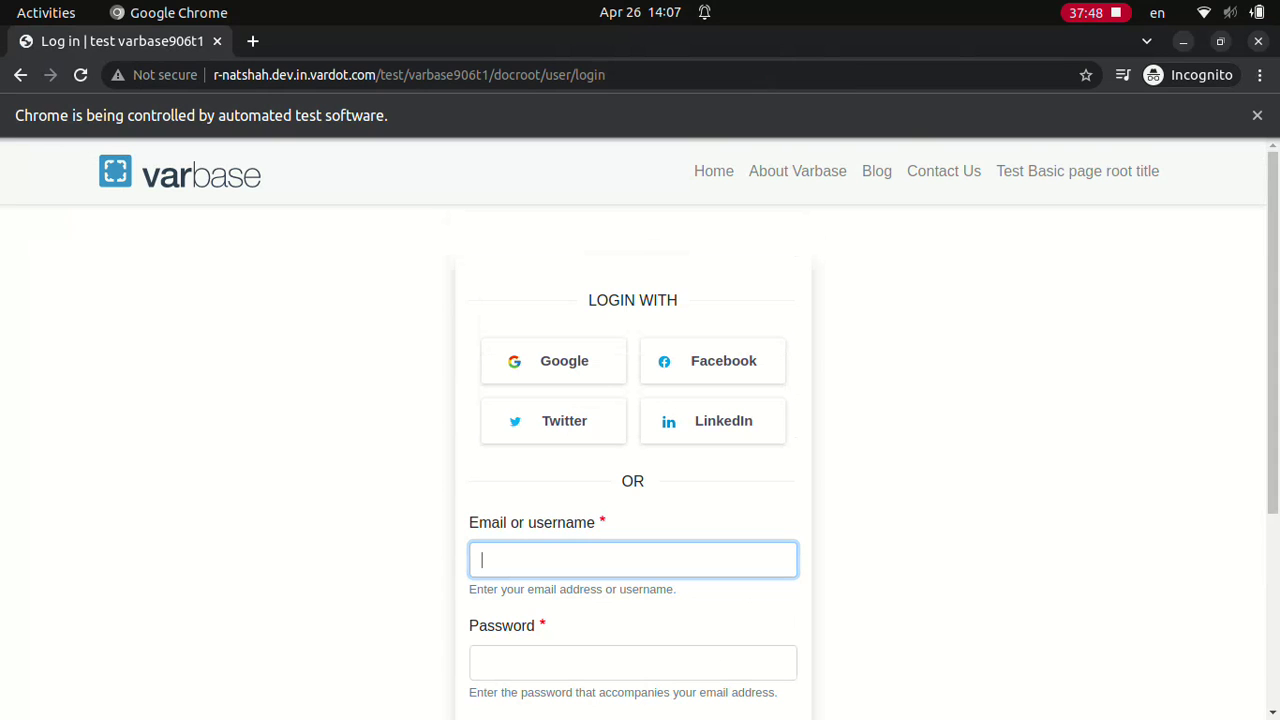
Step: Log in as 'Site admin' with the account password
text(Site admin)
click(633, 662)
text(aD.123123ddd)
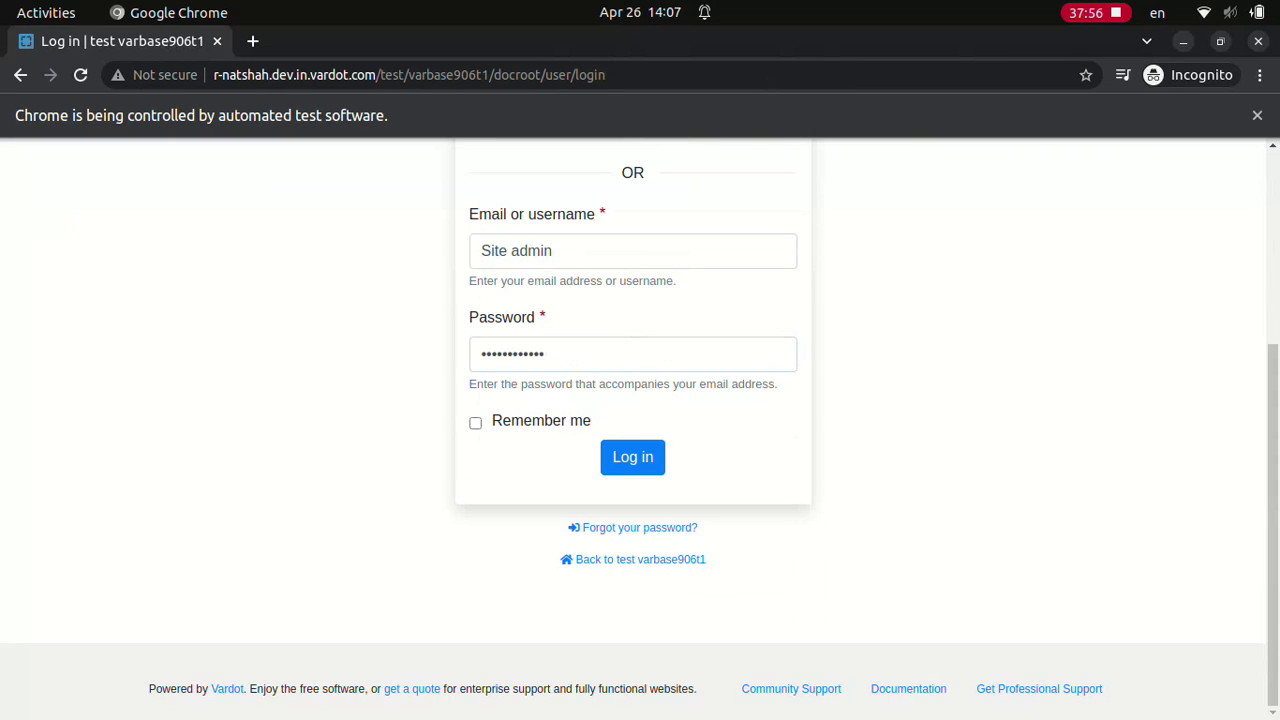
click(633, 457)
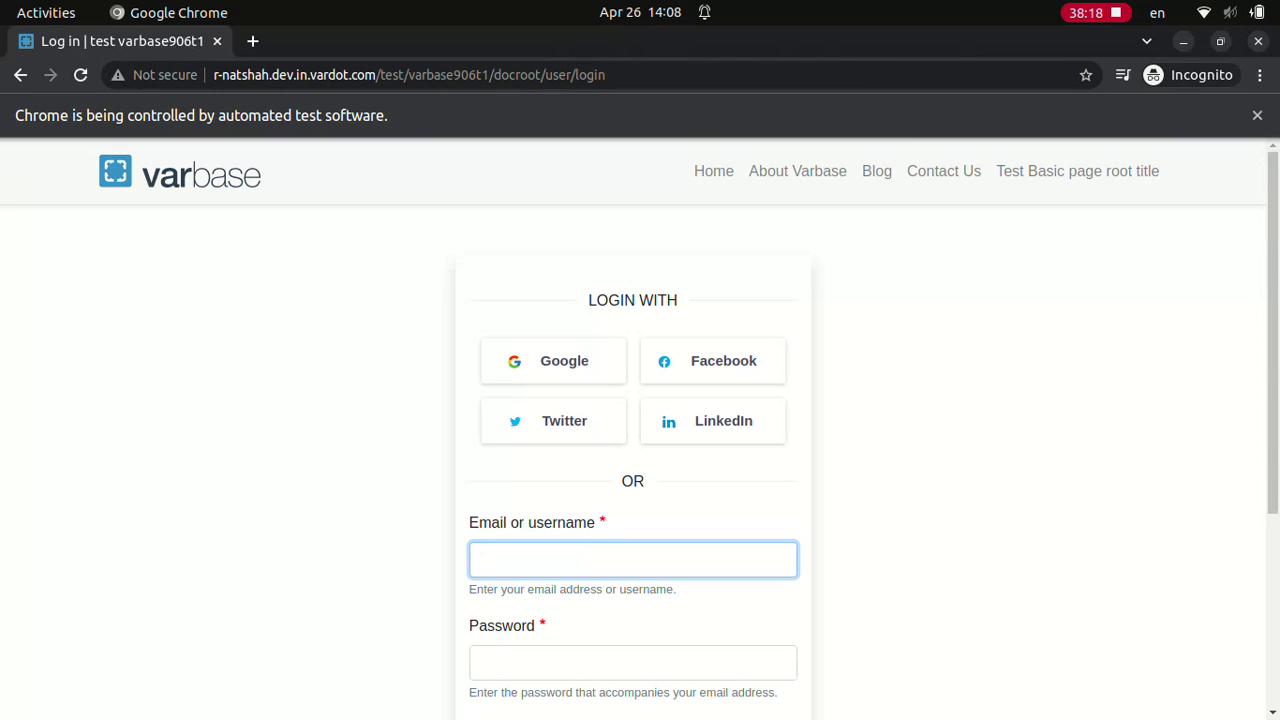
Step: Attempt a 'webmaster' login with a one-character password
text(webmaster)
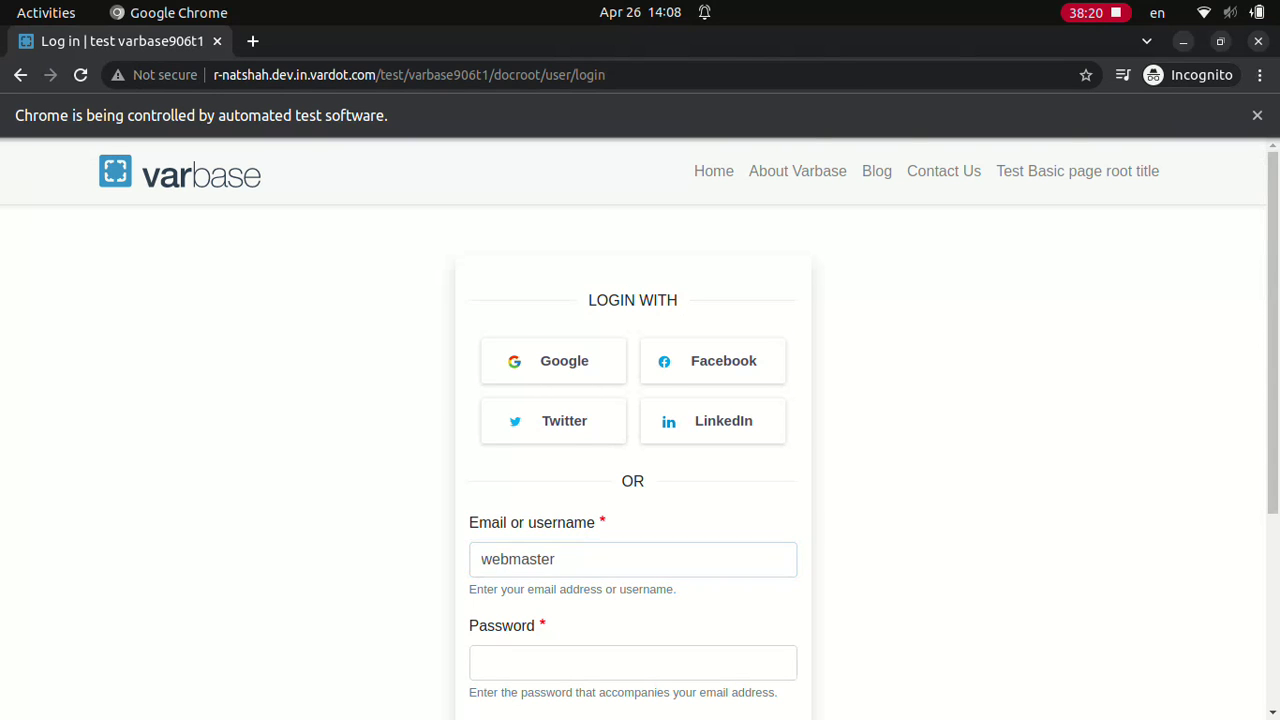
click(632, 662)
text(d)
click(632, 457)
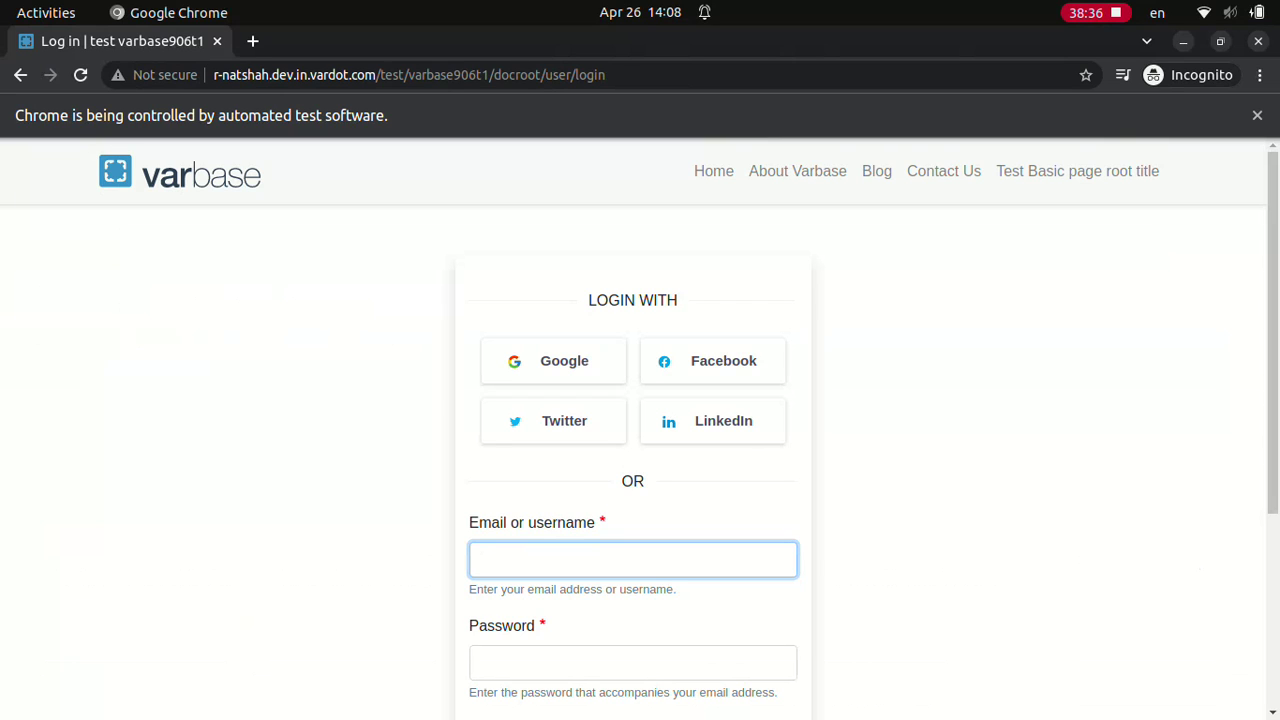
Step: Log in as 'Normal user' with the account password
text(Normal user)
click(632, 662)
text(dD.123123ddd)
scroll(640, 430, down, 3)
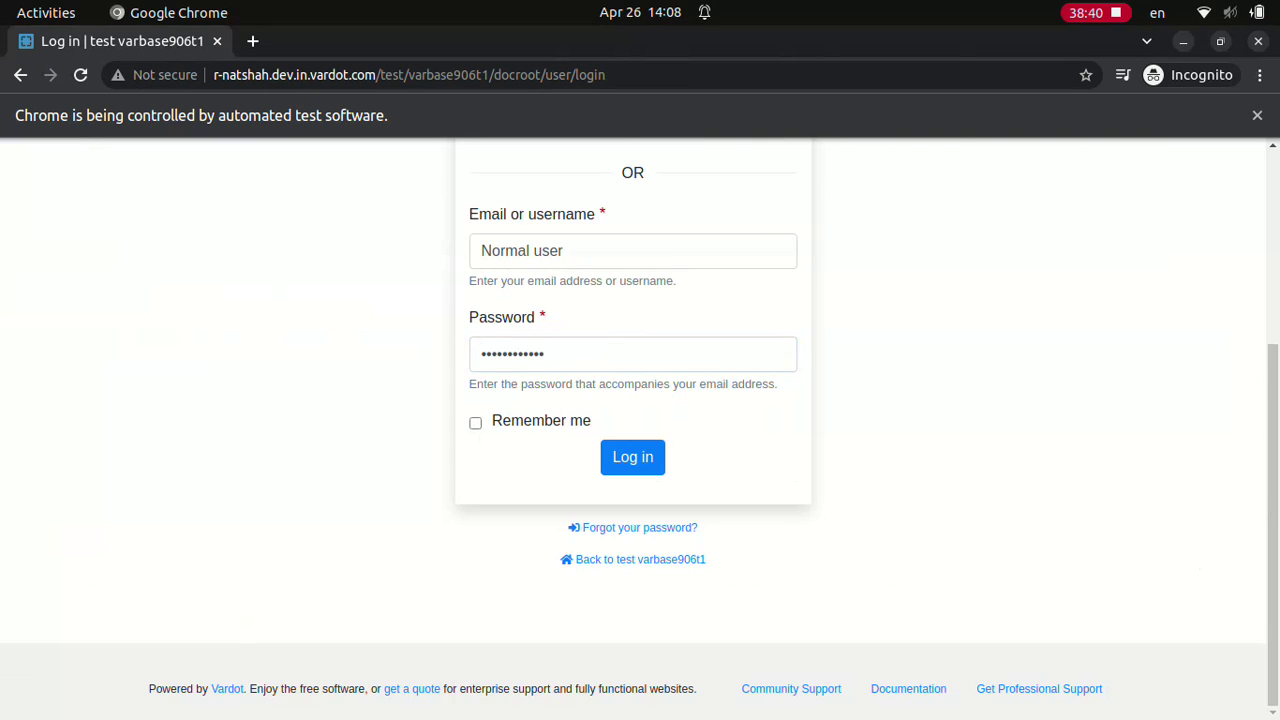
click(632, 456)
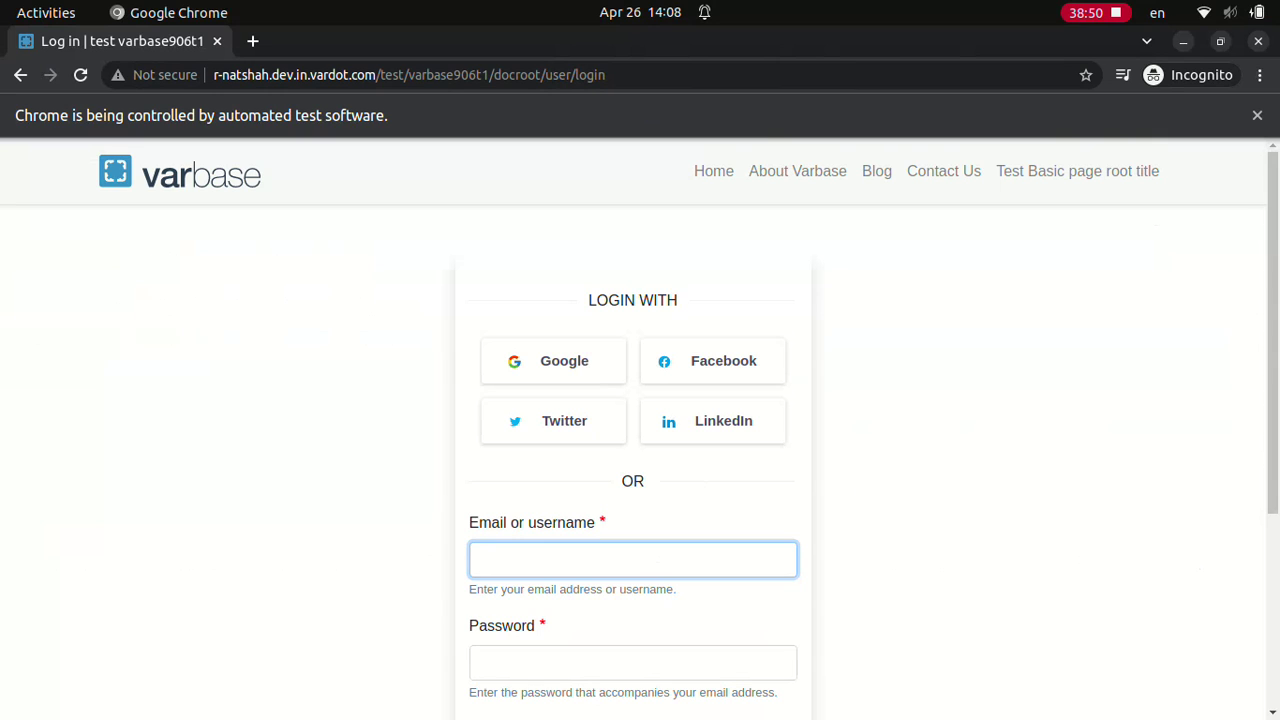
Step: Log in as 'Editor', then submit a 'Content admin' login
text(Editor)
click(632, 662)
text(dD.123123ddd)
scroll(640, 430, down, 3)
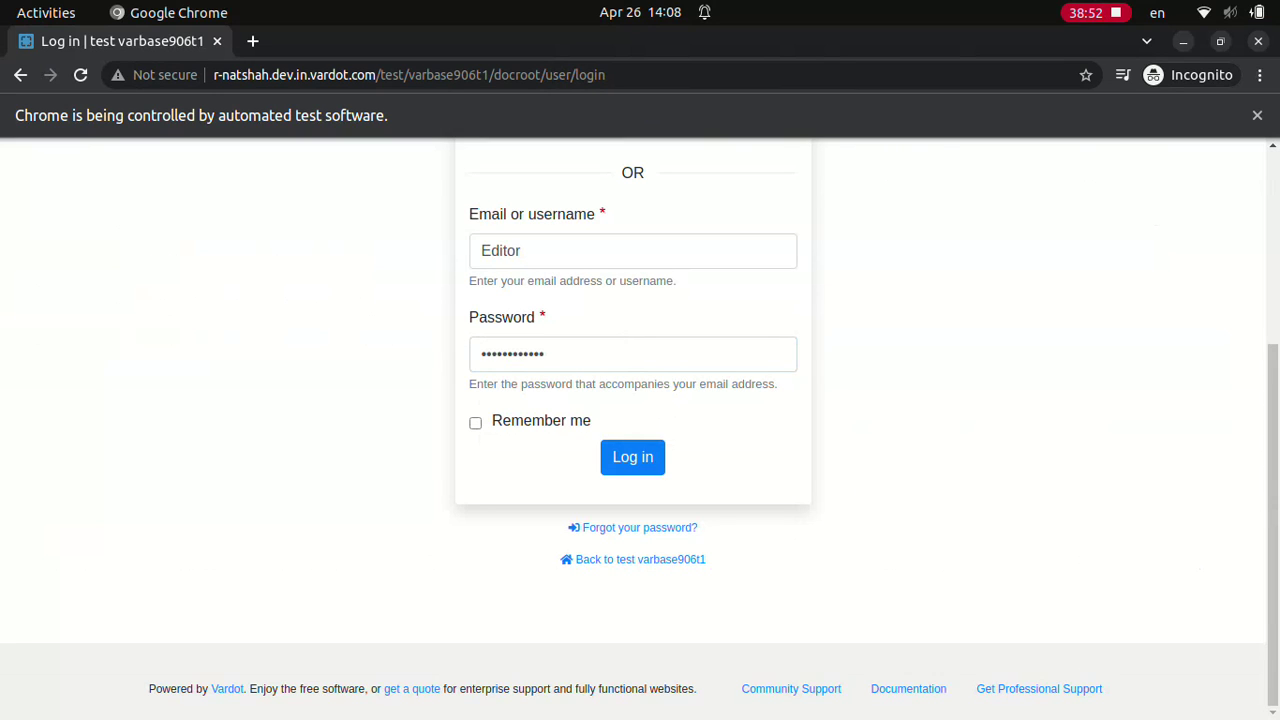
click(632, 457)
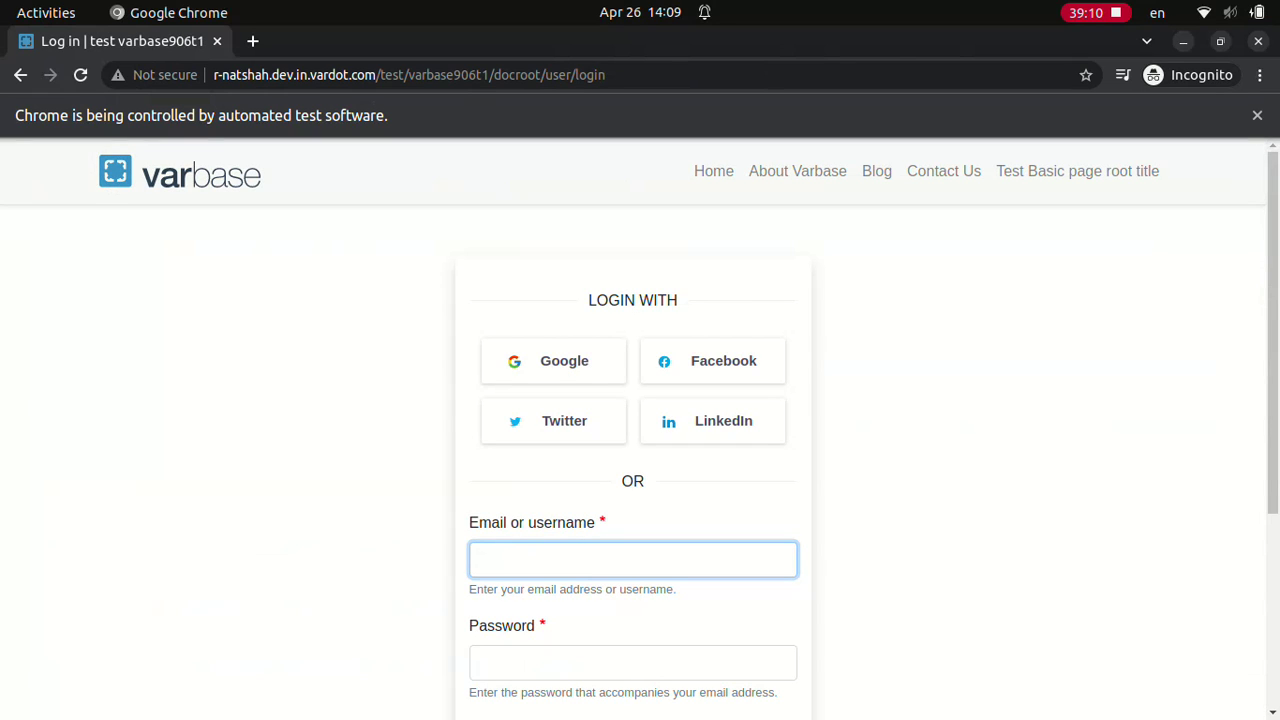
text(Content admin)
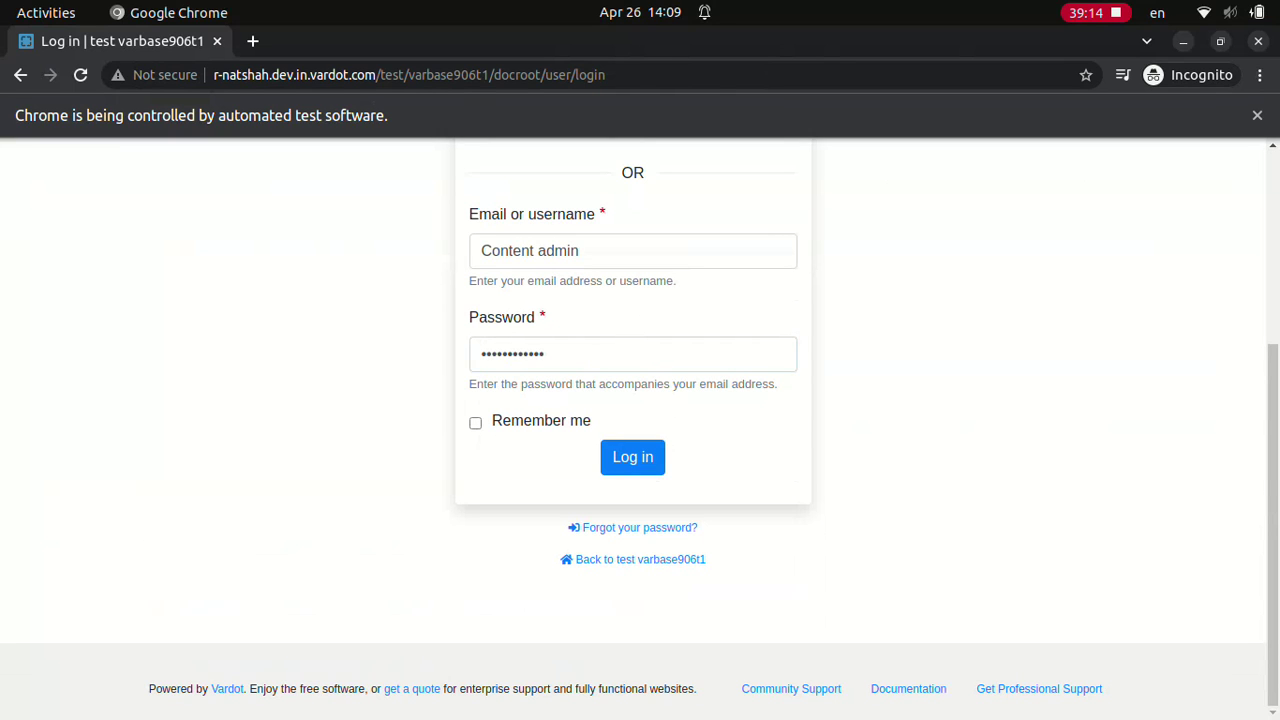
click(632, 456)
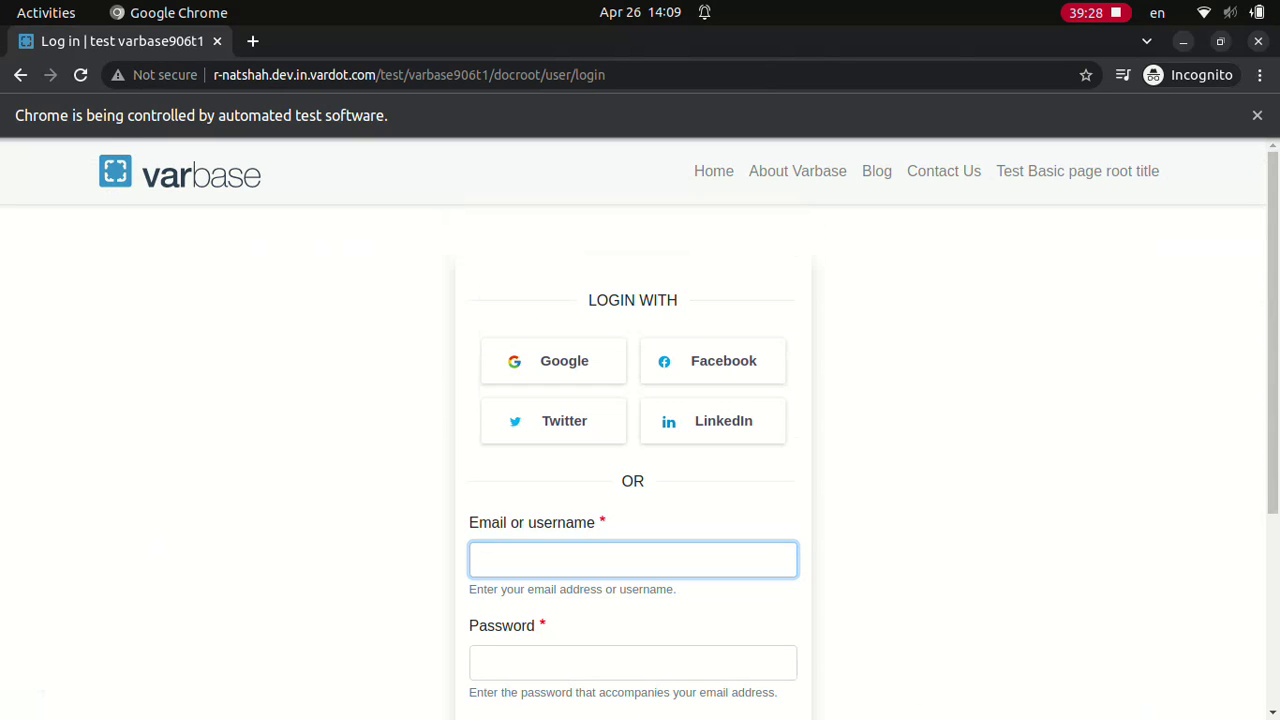
Step: Log in as Site admin with its password
text(Site admin)
key(Tab)
text(dD.123123ddd)
scroll(640, 430, down, 3)
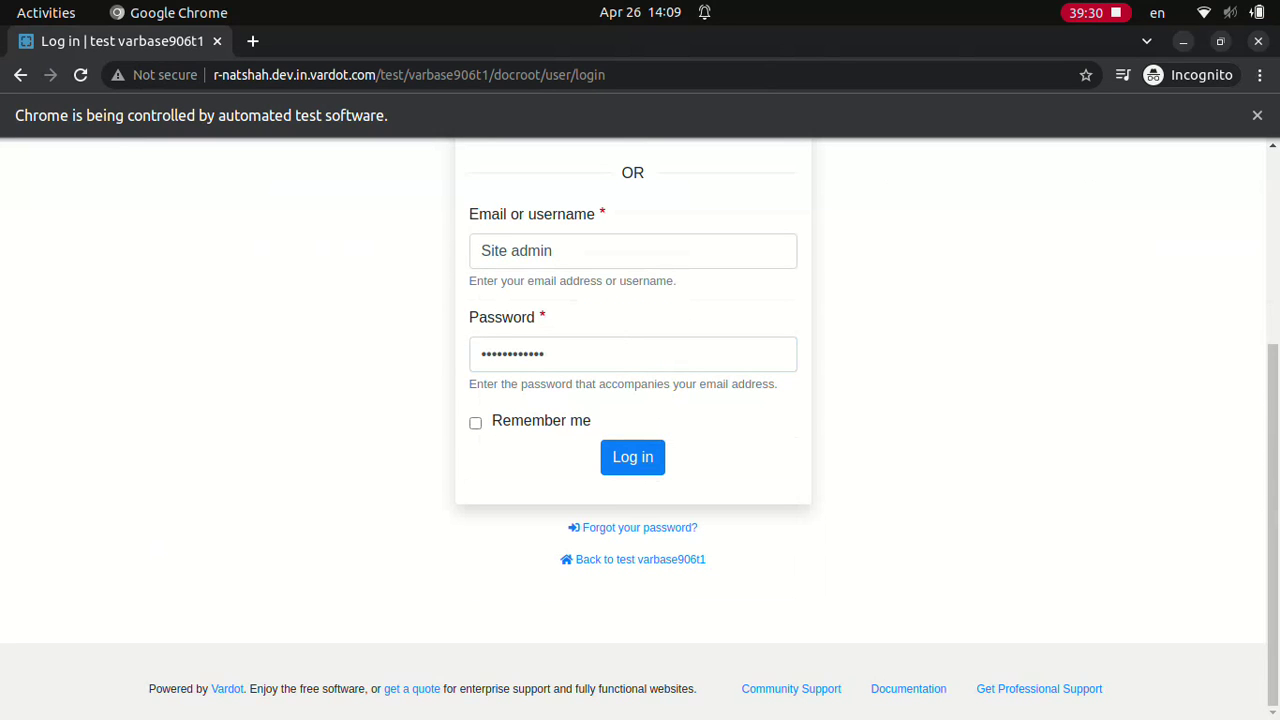
click(632, 456)
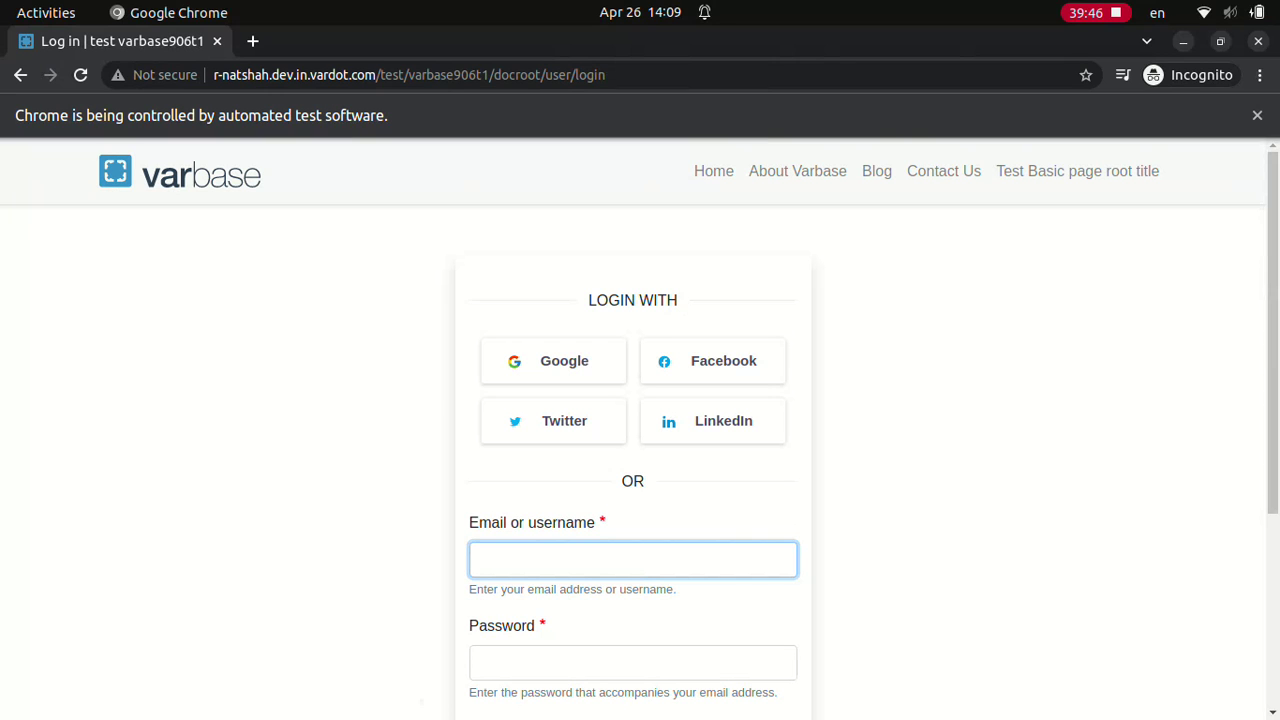
Step: Submit the webmaster login twice with a one-character password
text(webmaster)
click(632, 662)
text(d)
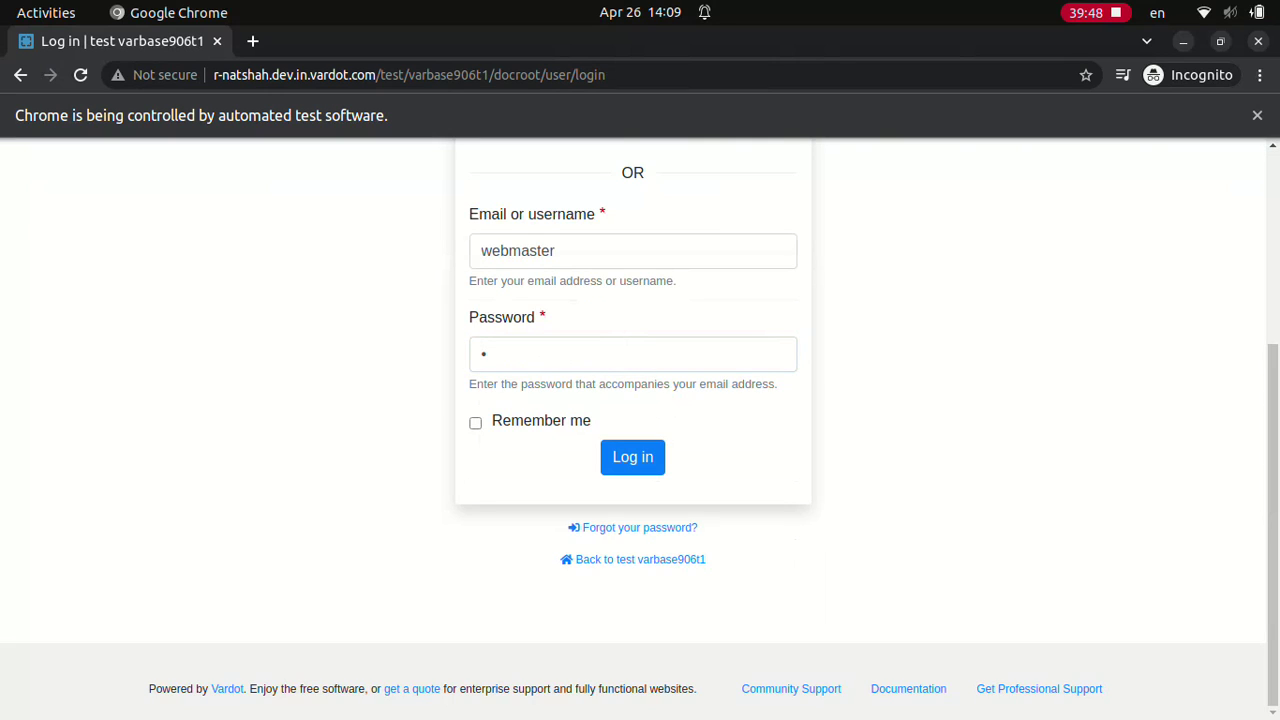
click(632, 457)
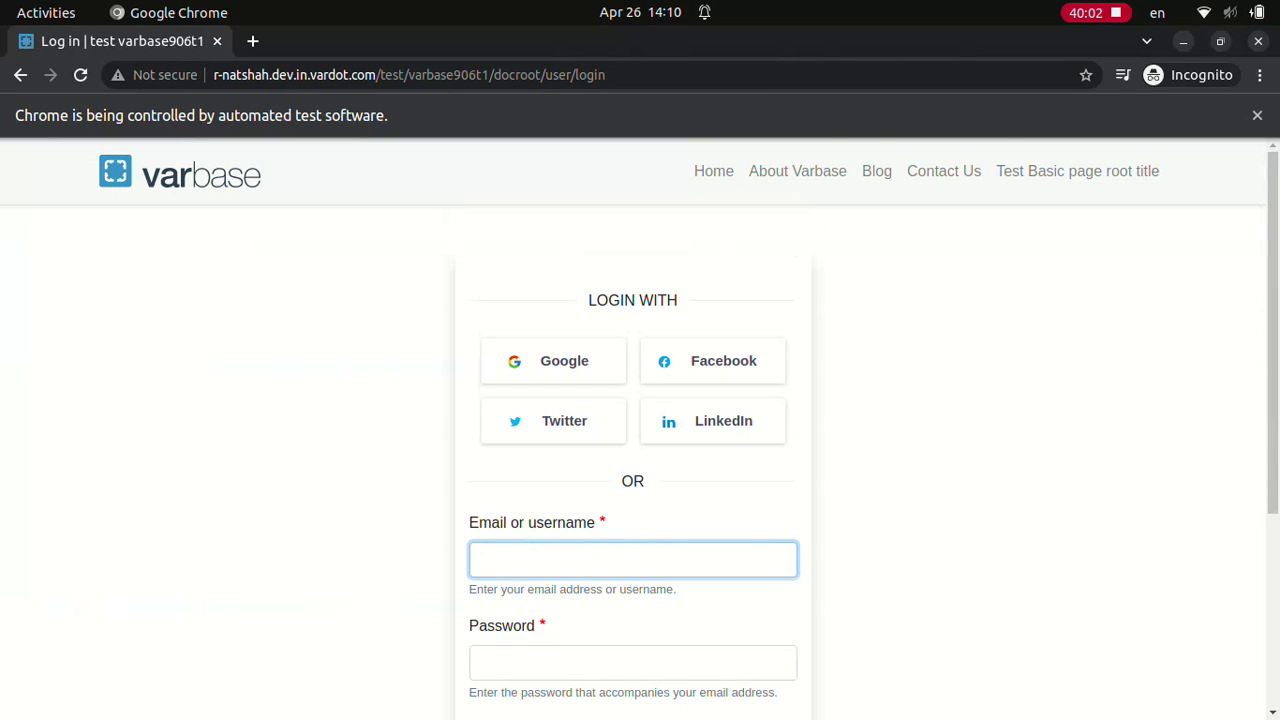
text(webmasterd)
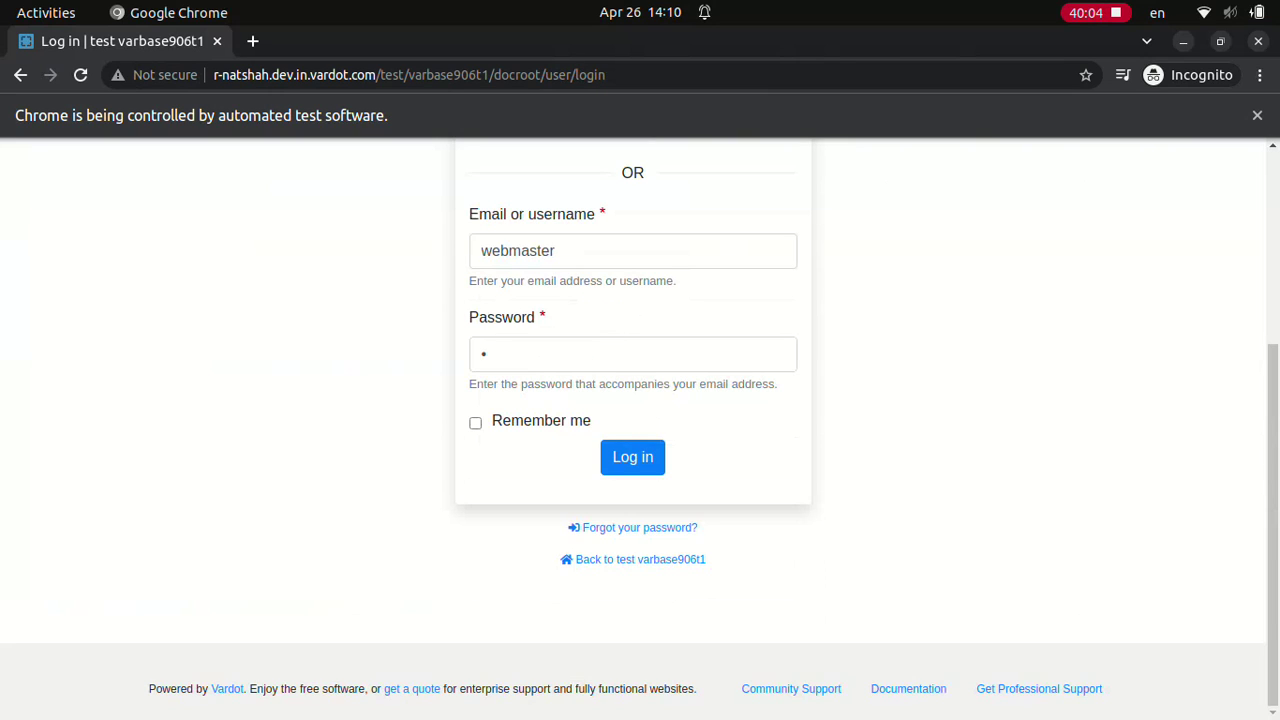
key(Return)
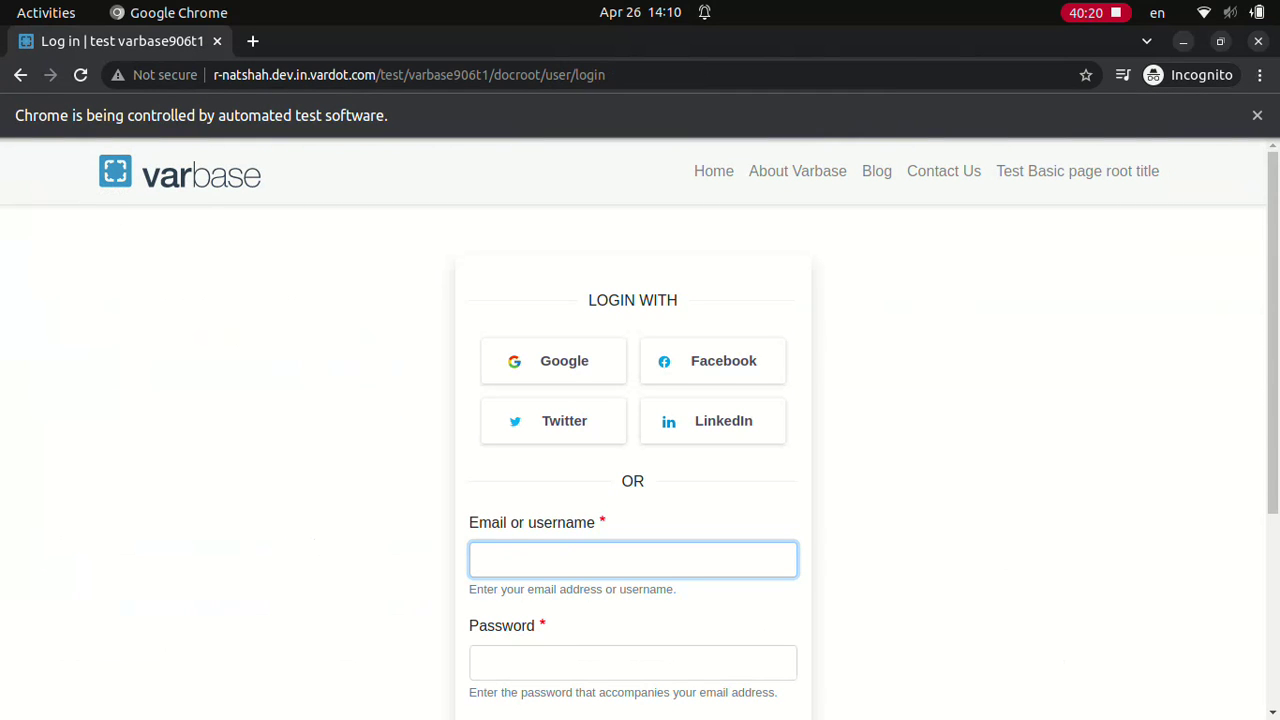
Step: Log in as Normal user with its password
text(Normal user)
click(632, 662)
text(••••••••••••)
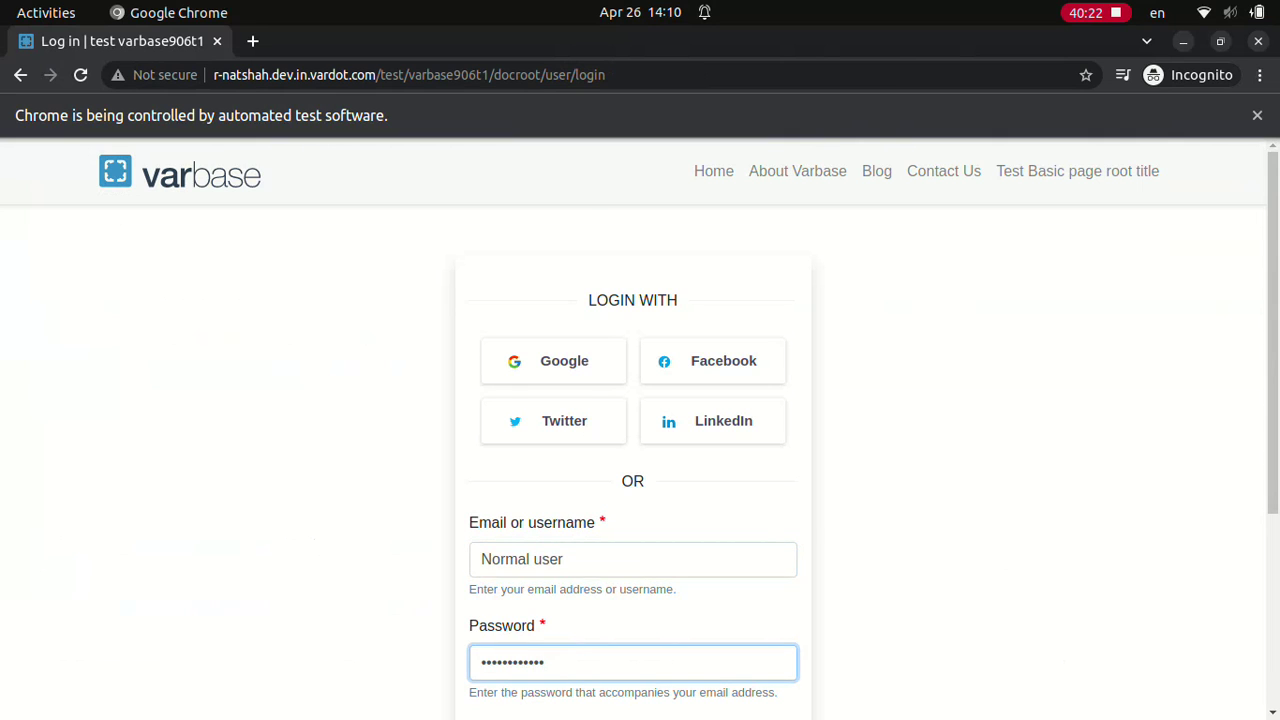
scroll(640, 430, down, 3)
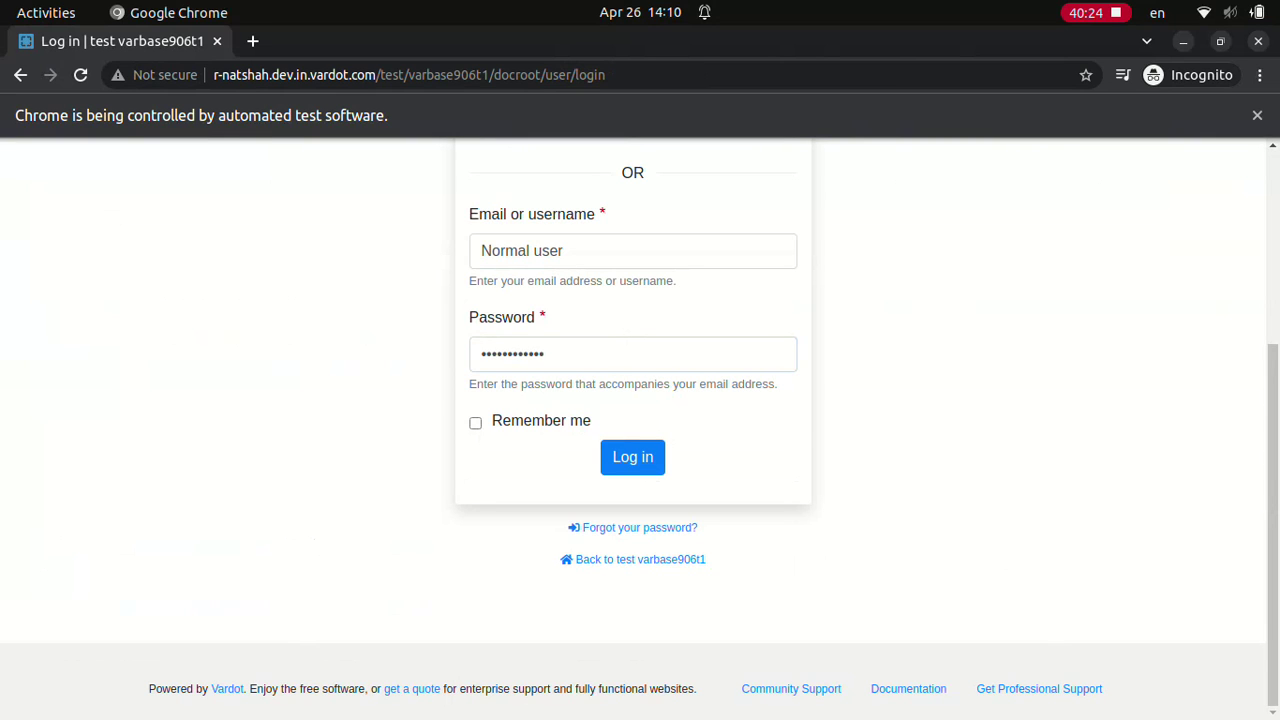
click(632, 456)
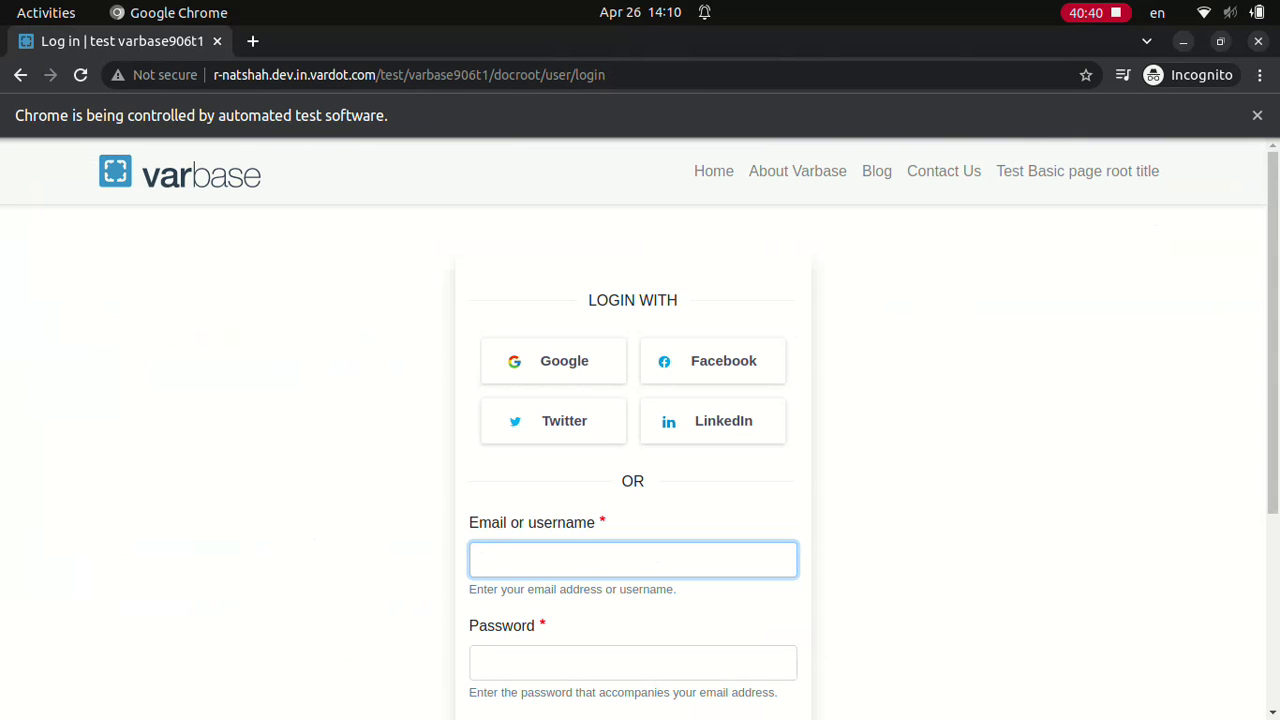
Step: Log in as Editor with its password
text(Editor)
click(632, 662)
text(dD.123123ddd)
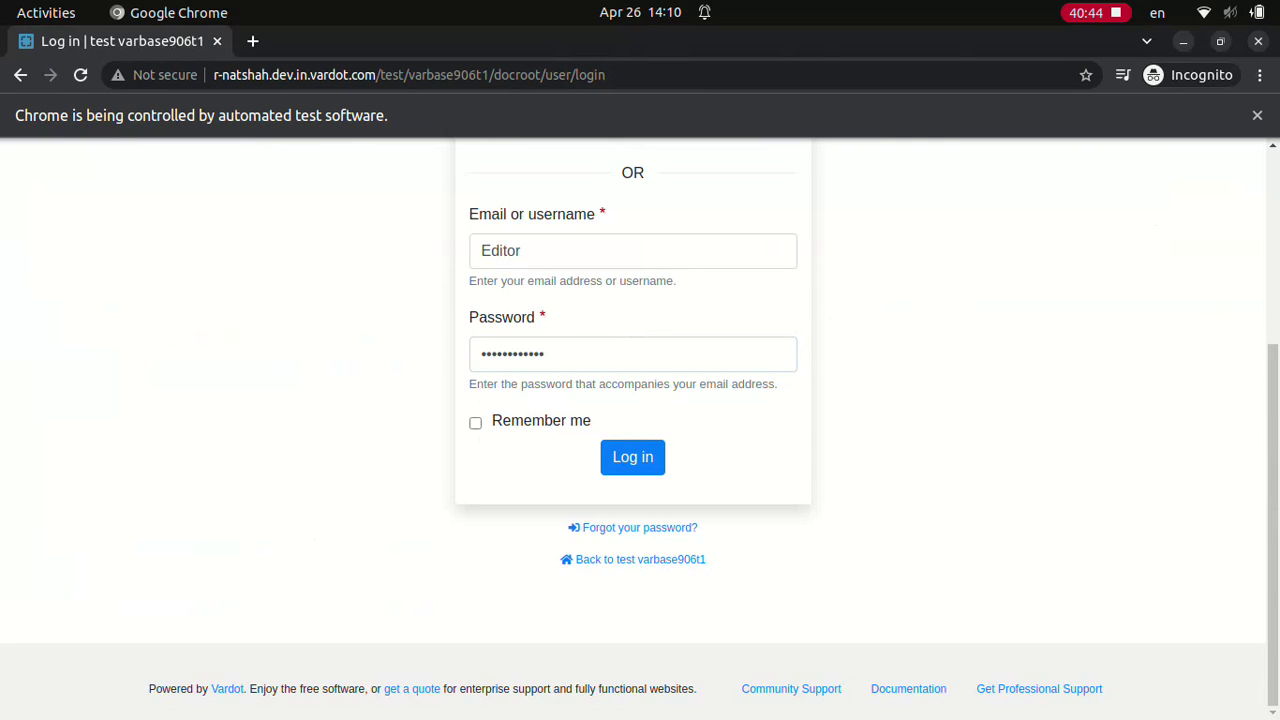
click(632, 456)
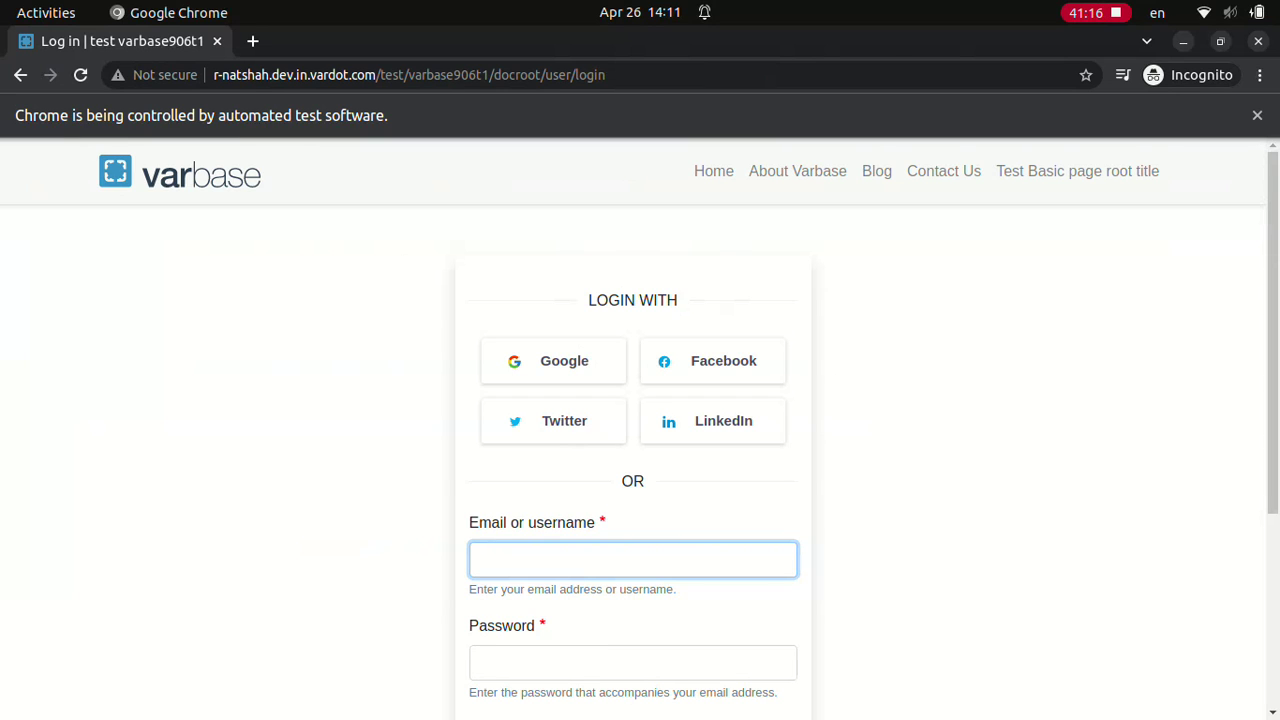
Step: Log in as SEO admin with its password
text(SEO admin)
click(632, 662)
text(************)
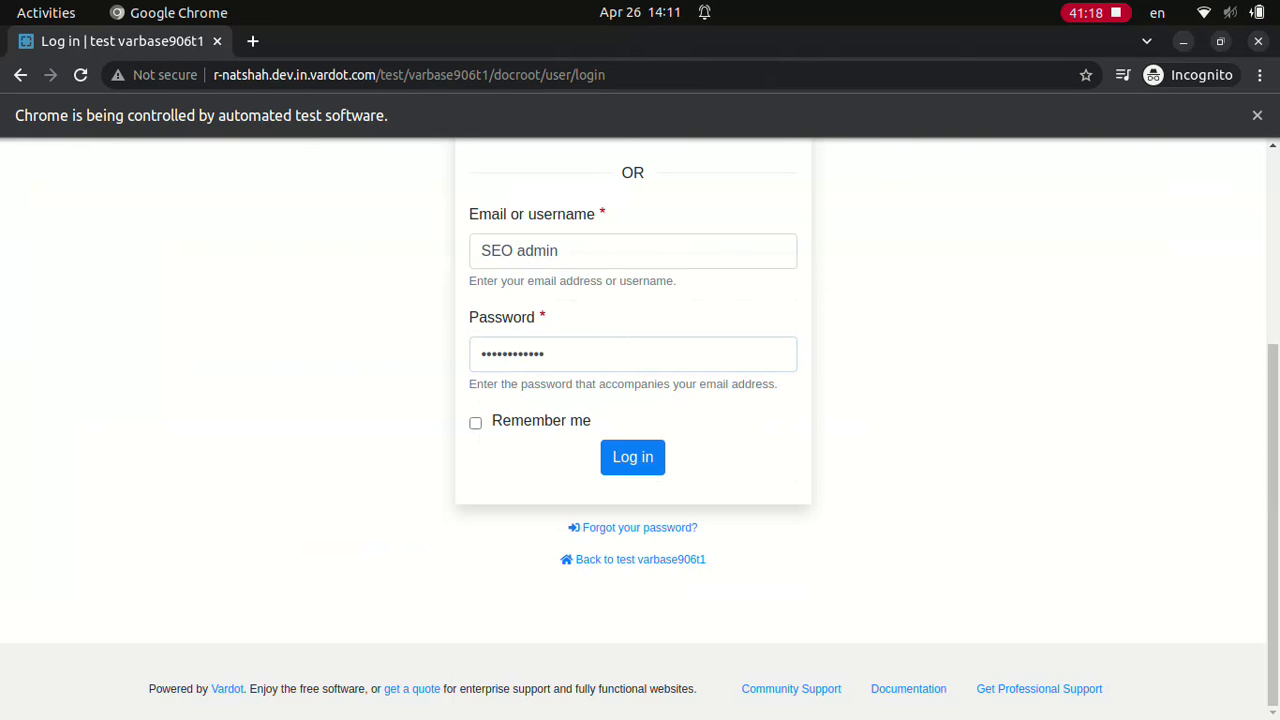
key(Return)
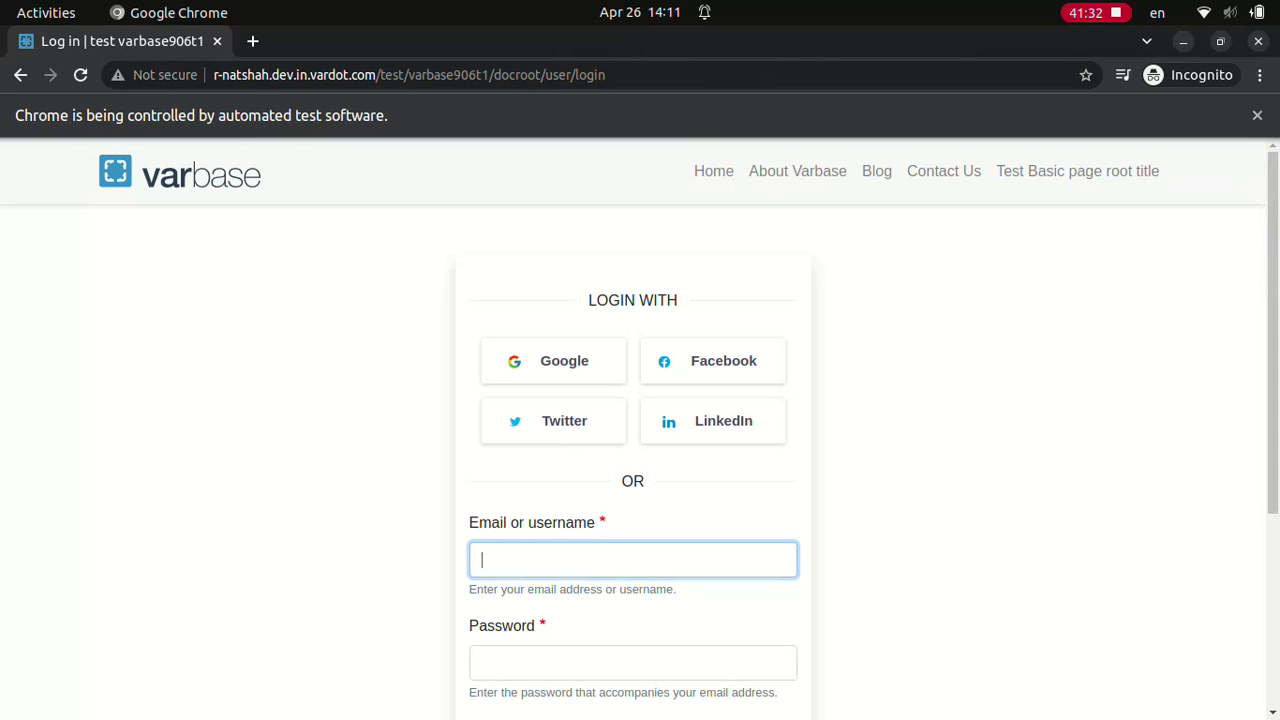
Step: Log in as Site admin with its password
text(Site admin)
click(632, 662)
text(••••••••••••)
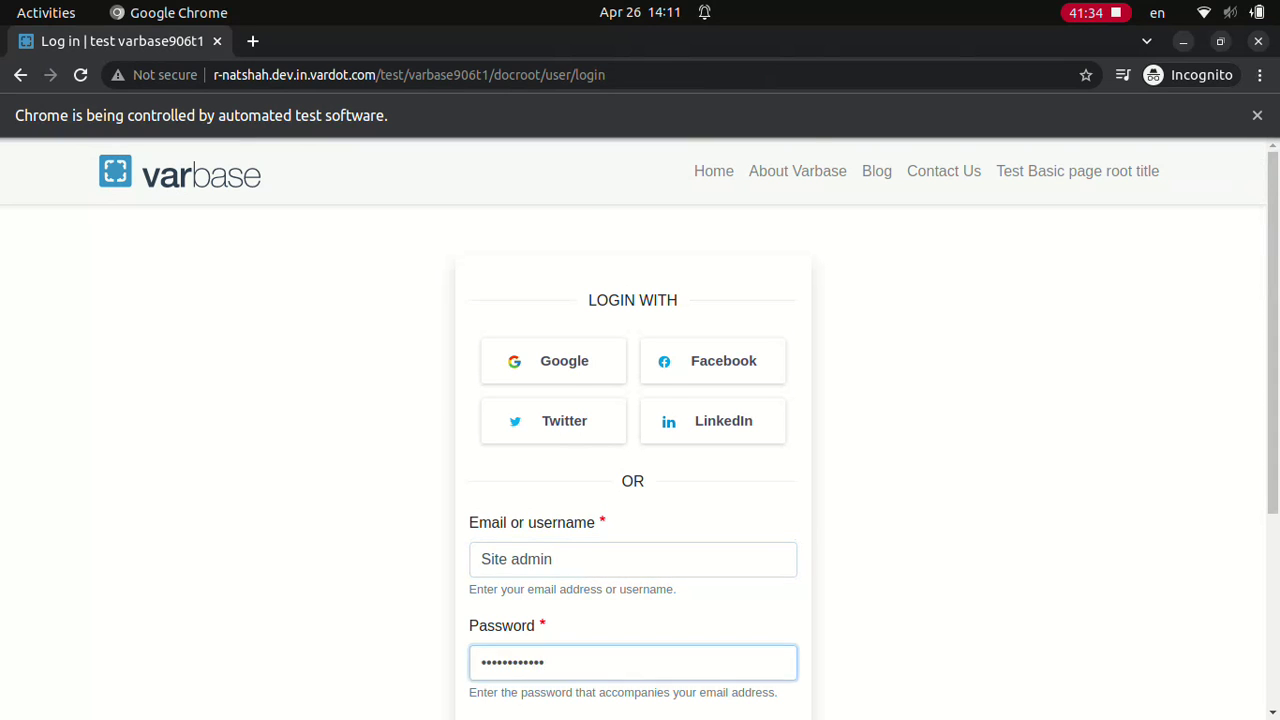
scroll(640, 430, down, 3)
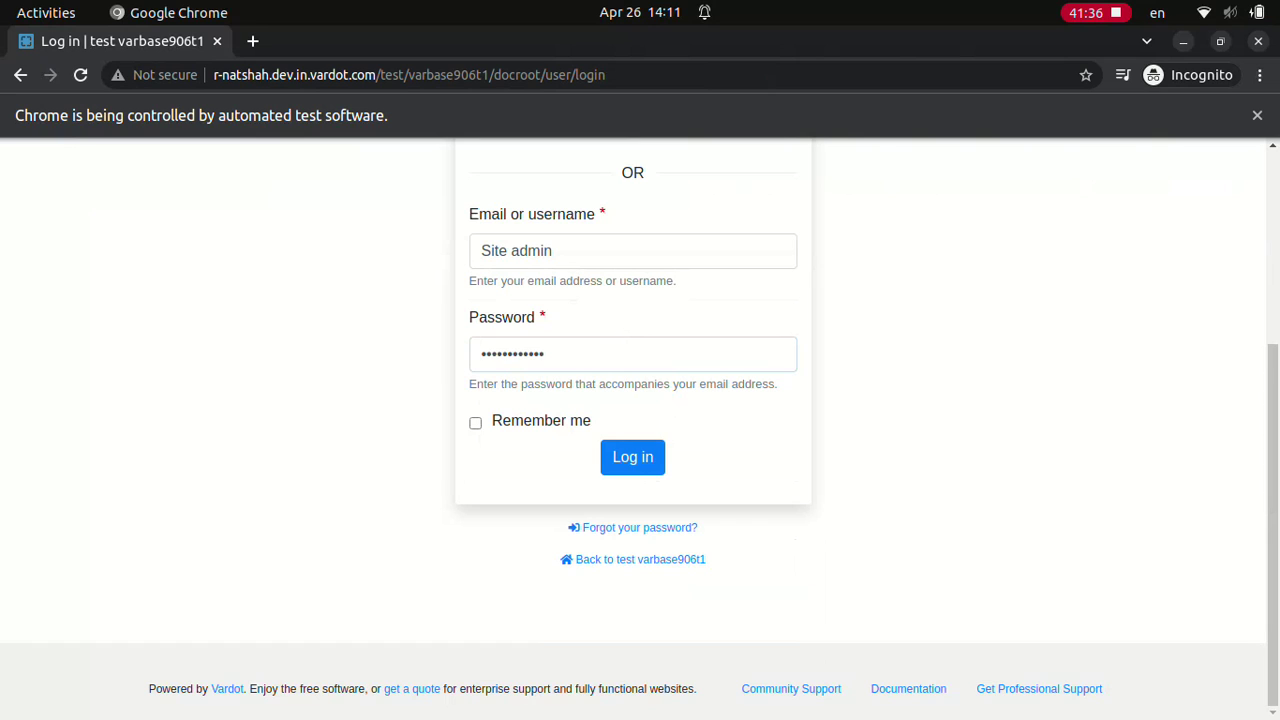
click(632, 457)
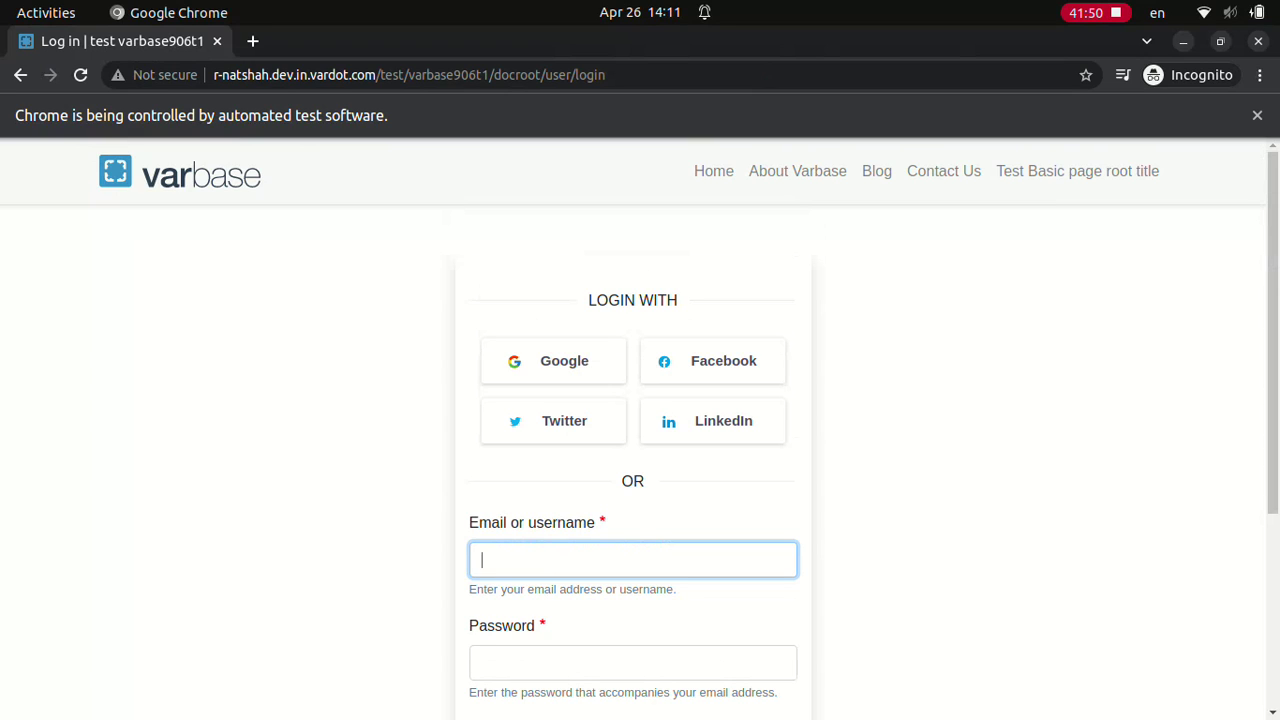
Step: Log in as Site admin and start a new section below the existing one in the layout editor
text(Site admin)
click(632, 662)
text(************)
scroll(640, 430, down, 3)
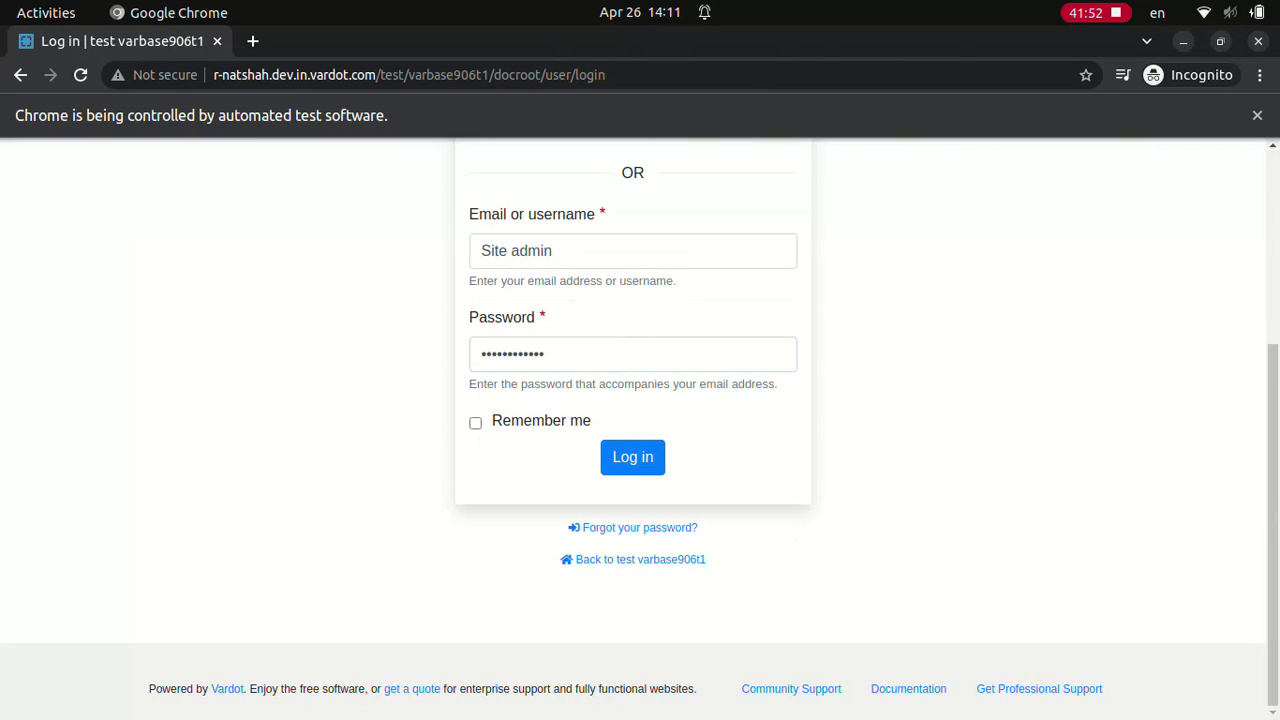
click(632, 457)
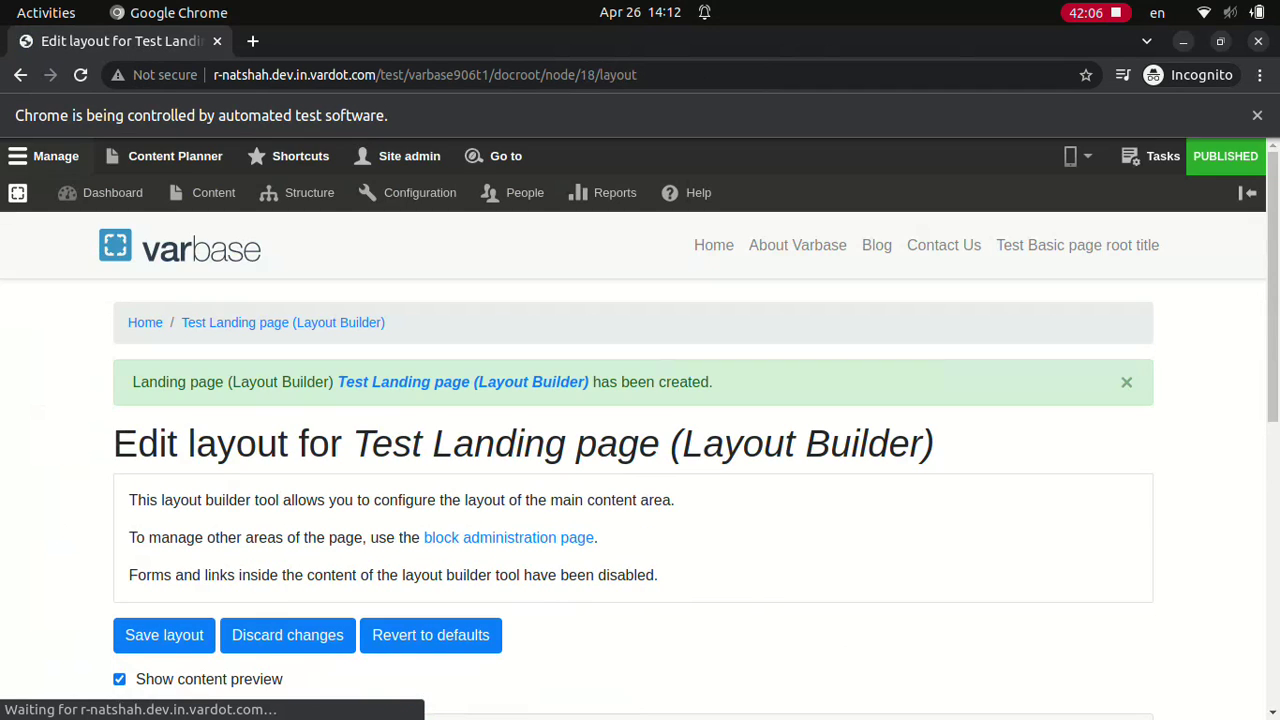
scroll(640, 440, down, 5)
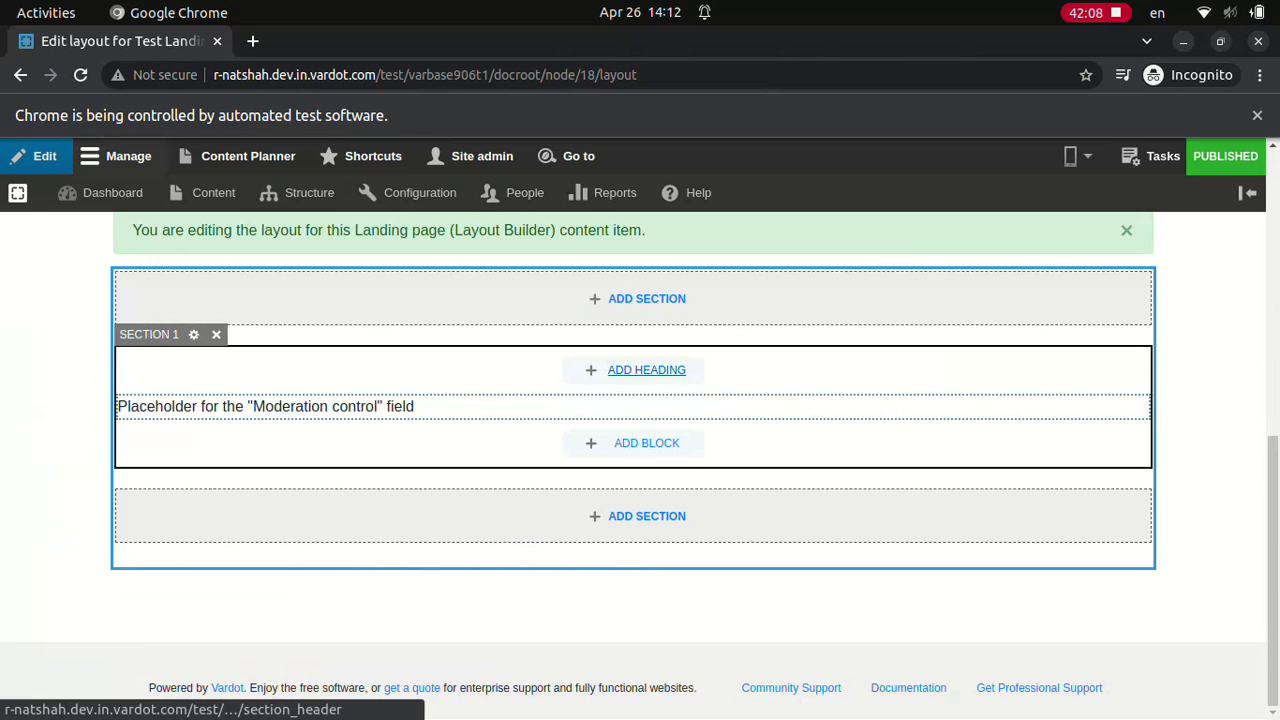
click(646, 516)
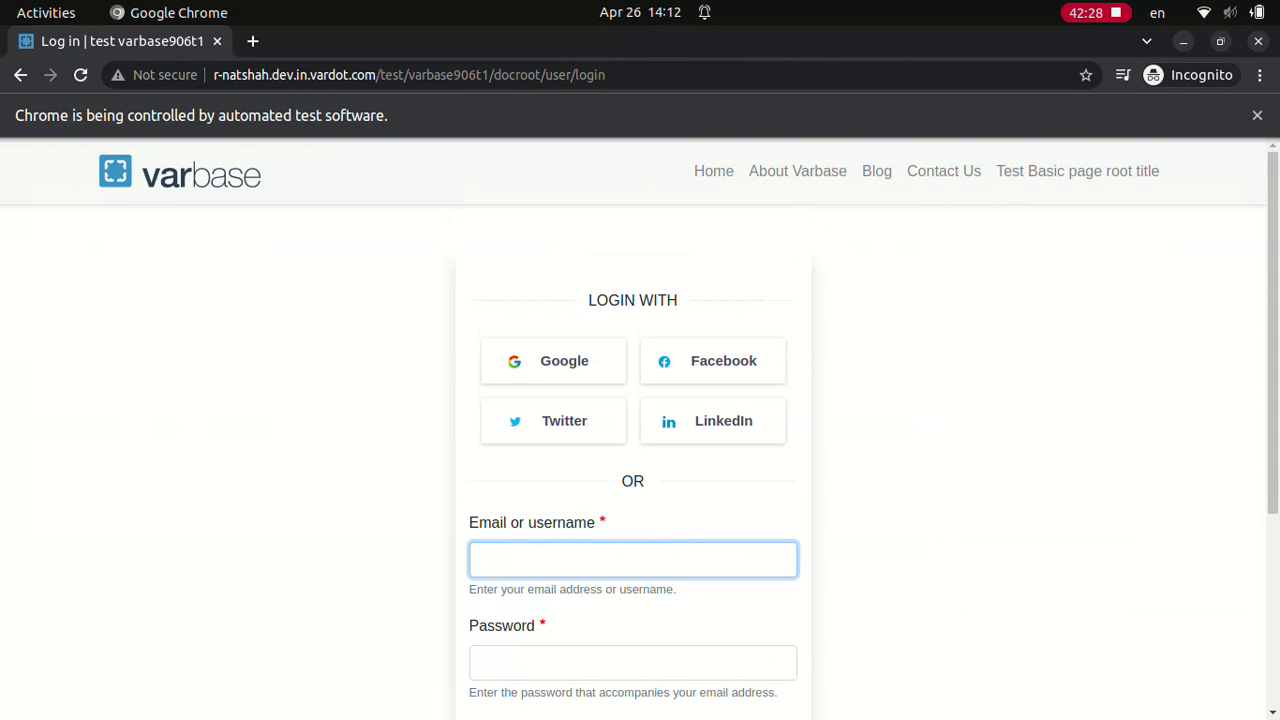
Step: Log in as Site admin with its password
text(Site admin)
click(633, 662)
text(••••••••••••)
scroll(640, 430, down, 3)
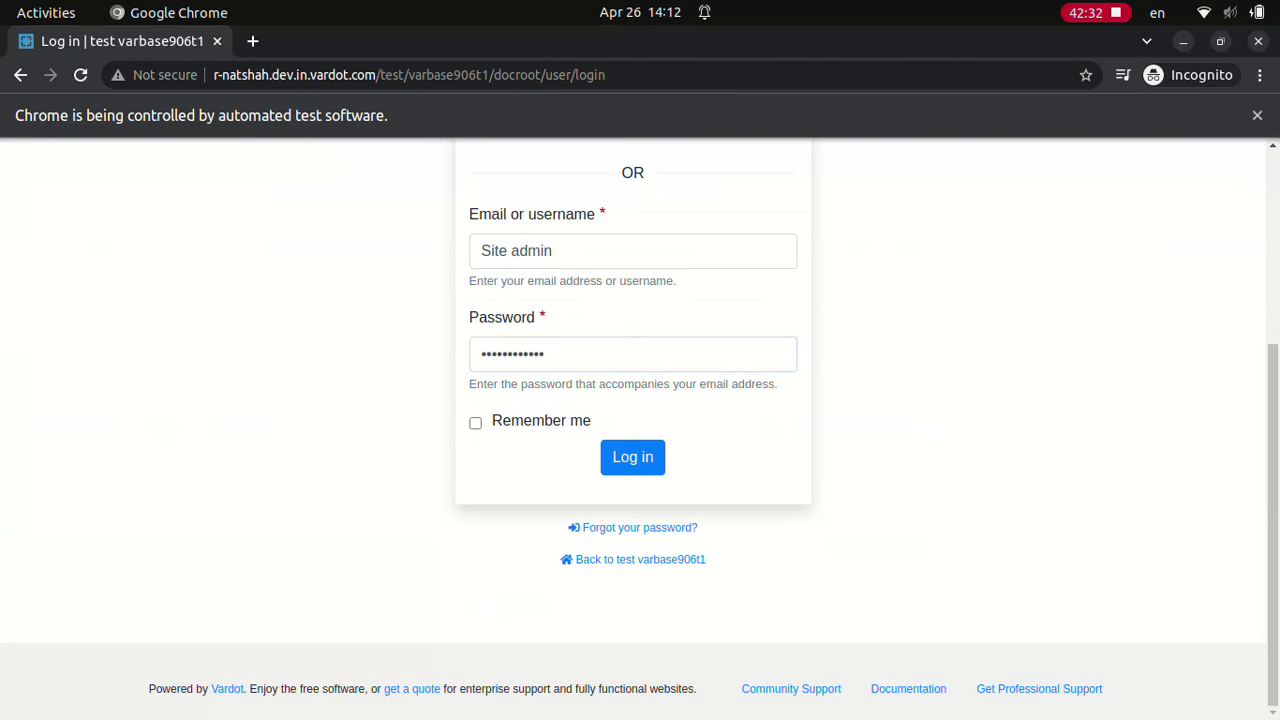
click(632, 457)
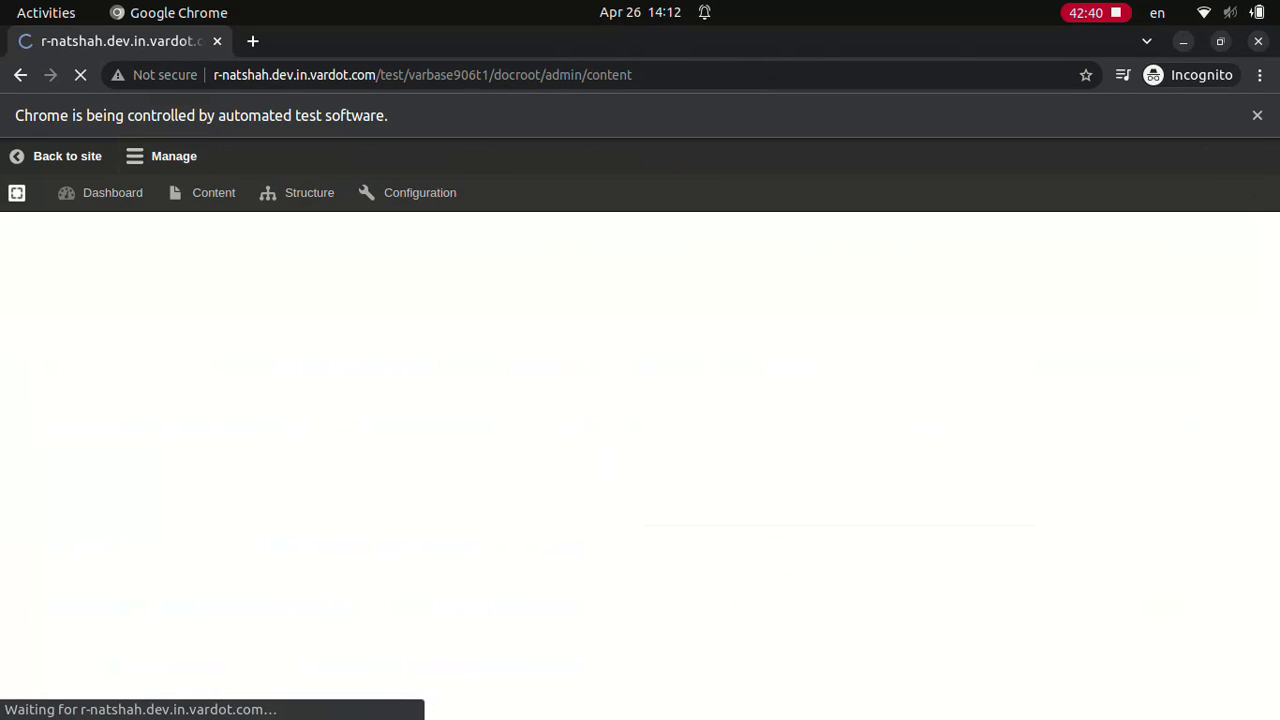
Step: Find 'Test Landing page (Layout Builder)' in Content and add a Bootstrap 1 Col section at the bottom
text(Test Landing page (Layout Builder))
click(345, 598)
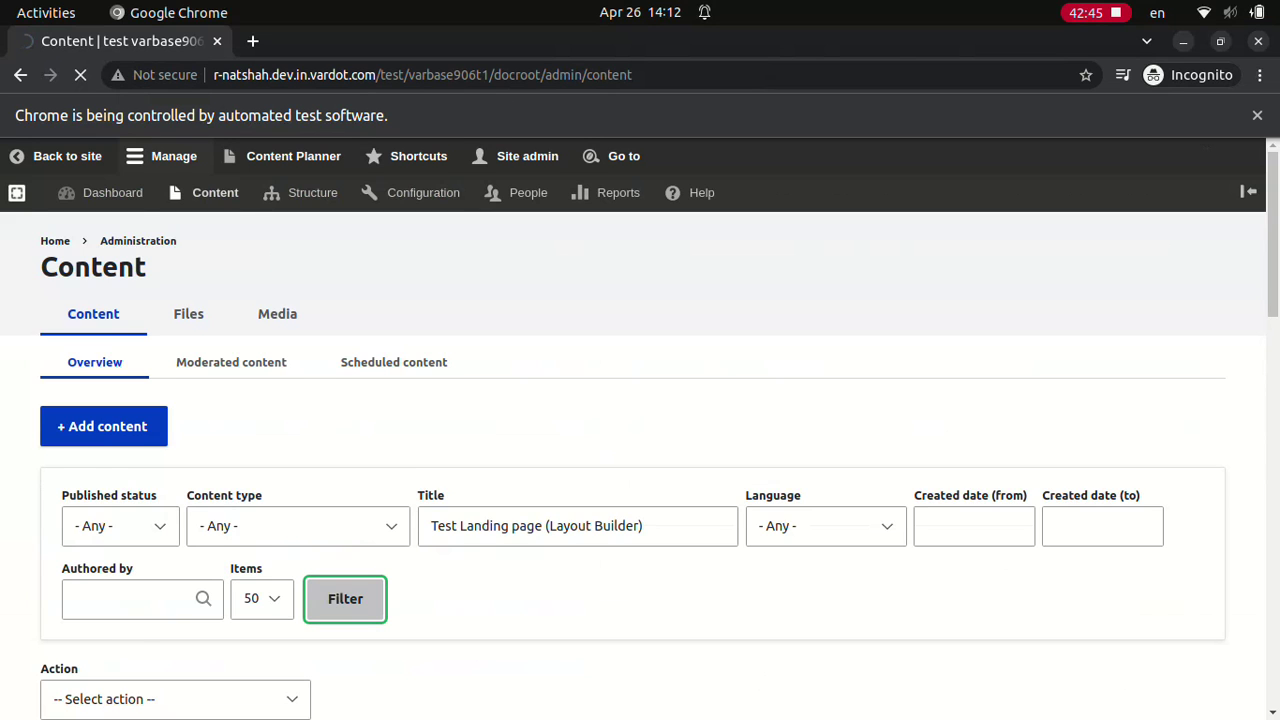
click(206, 666)
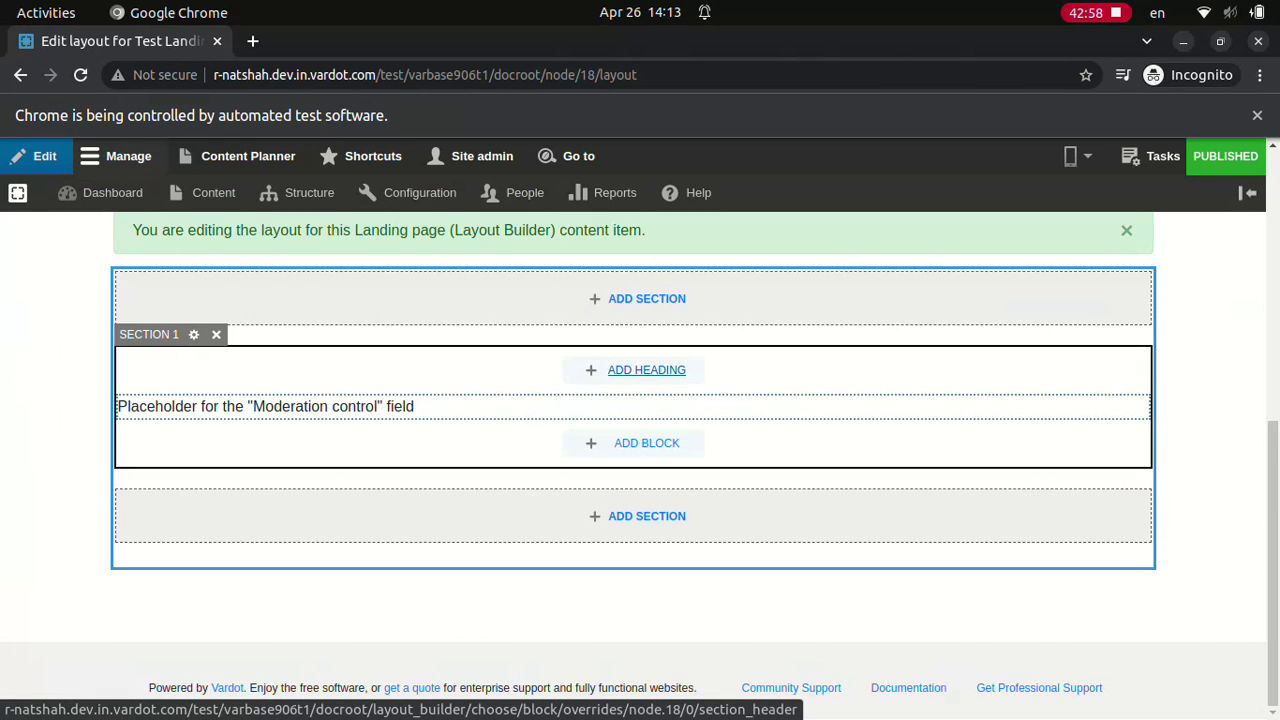
click(646, 516)
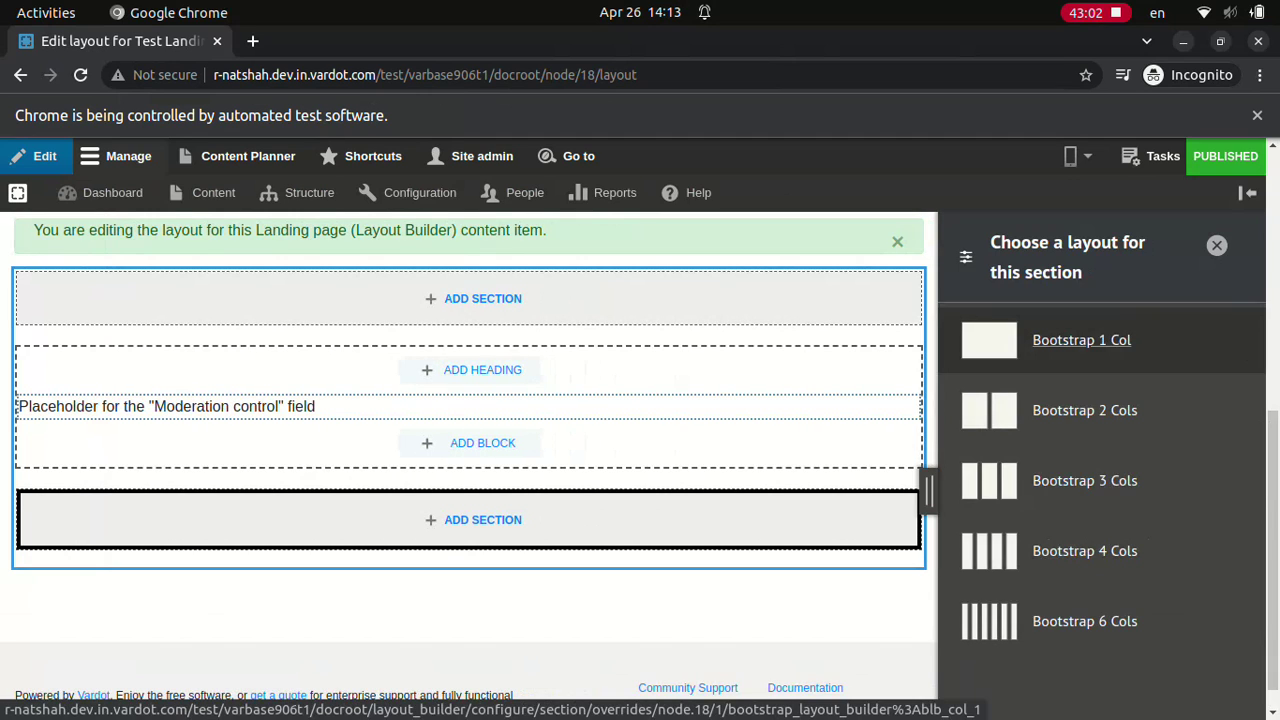
click(1081, 340)
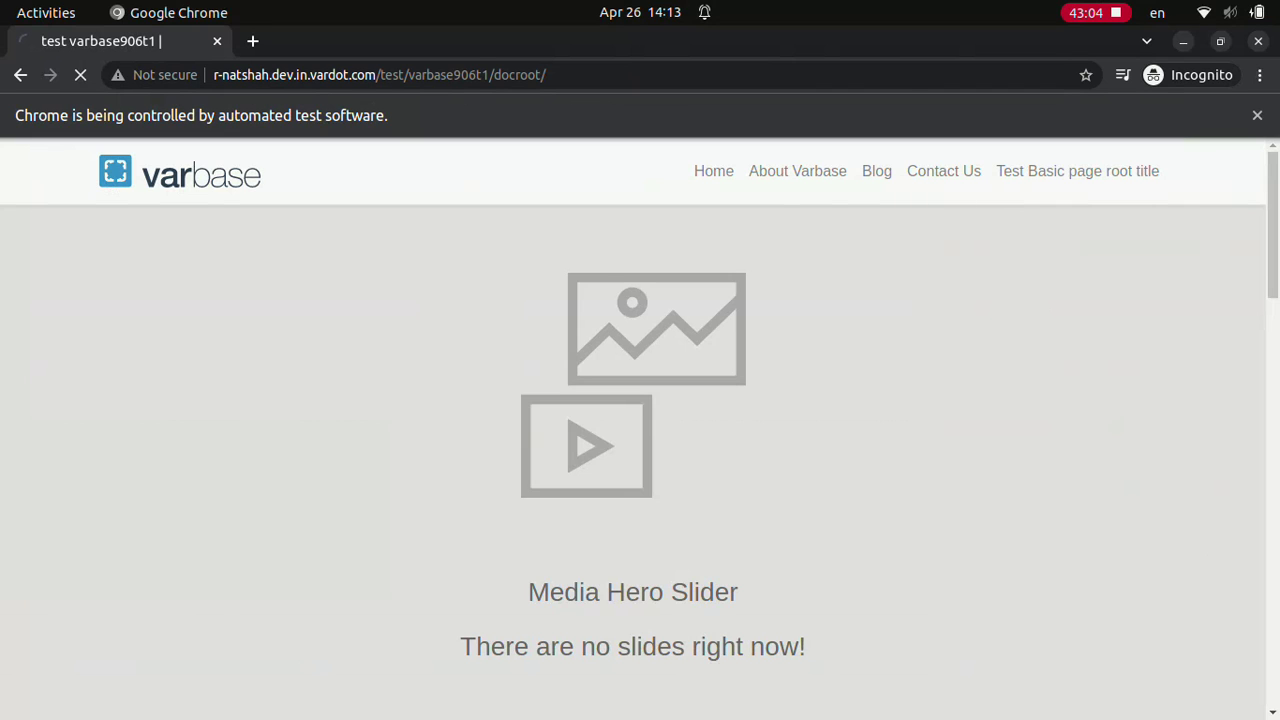
Step: Log in as Site admin with its password
text(Site admin)
key(Tab)
text(••••••••••••)
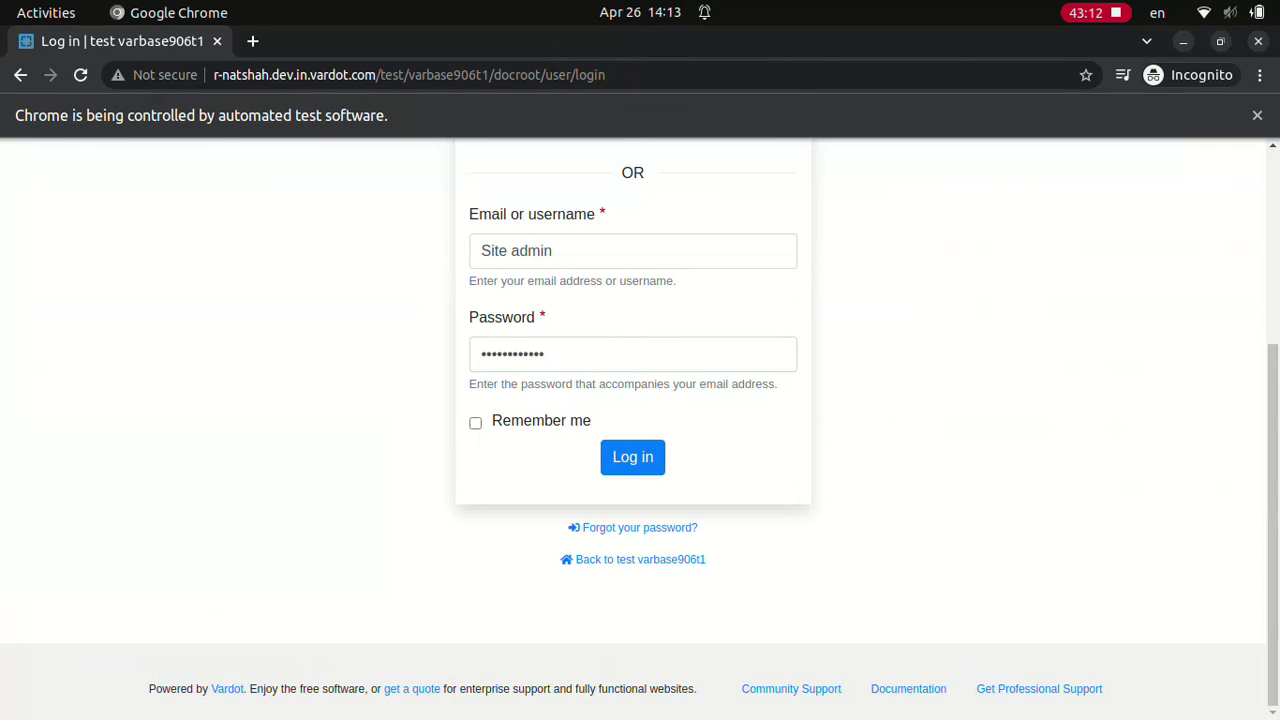
click(632, 456)
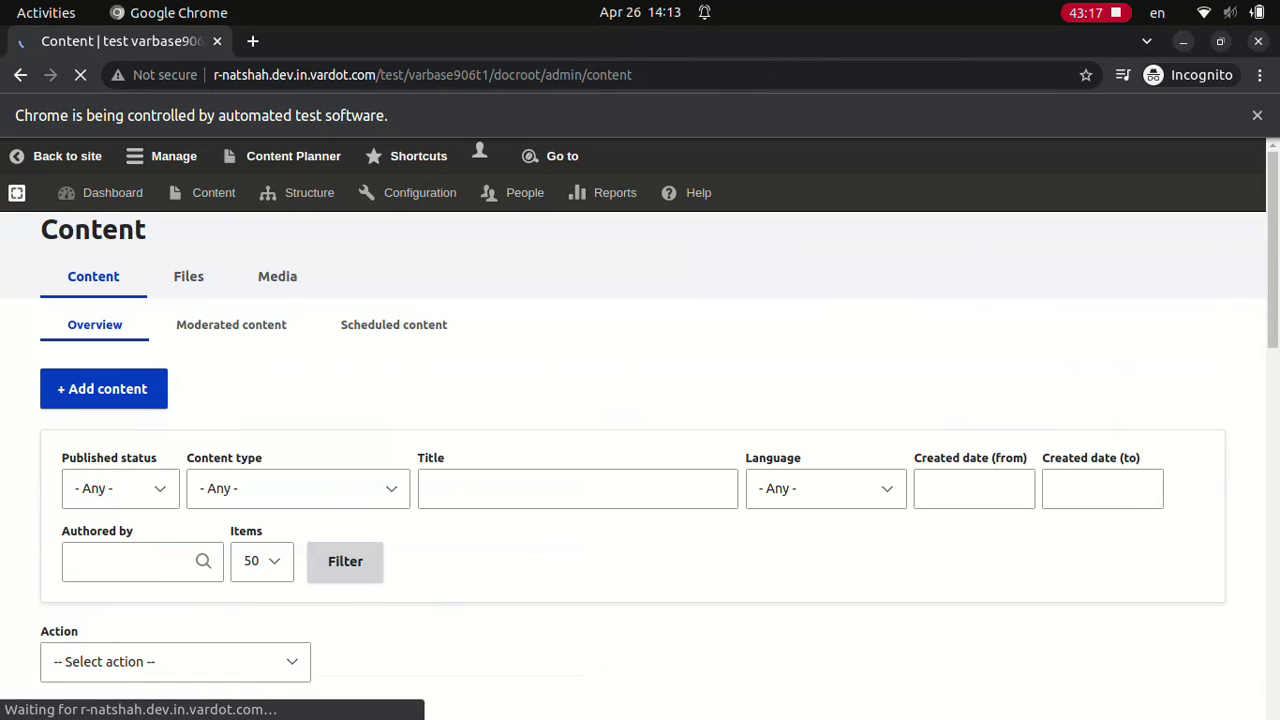
Step: Filter Content for 'Test Landing page (Layout Builder)' and add a Bootstrap 2 Cols section to its layout
text(Test Landing page (Layout Builder))
click(345, 598)
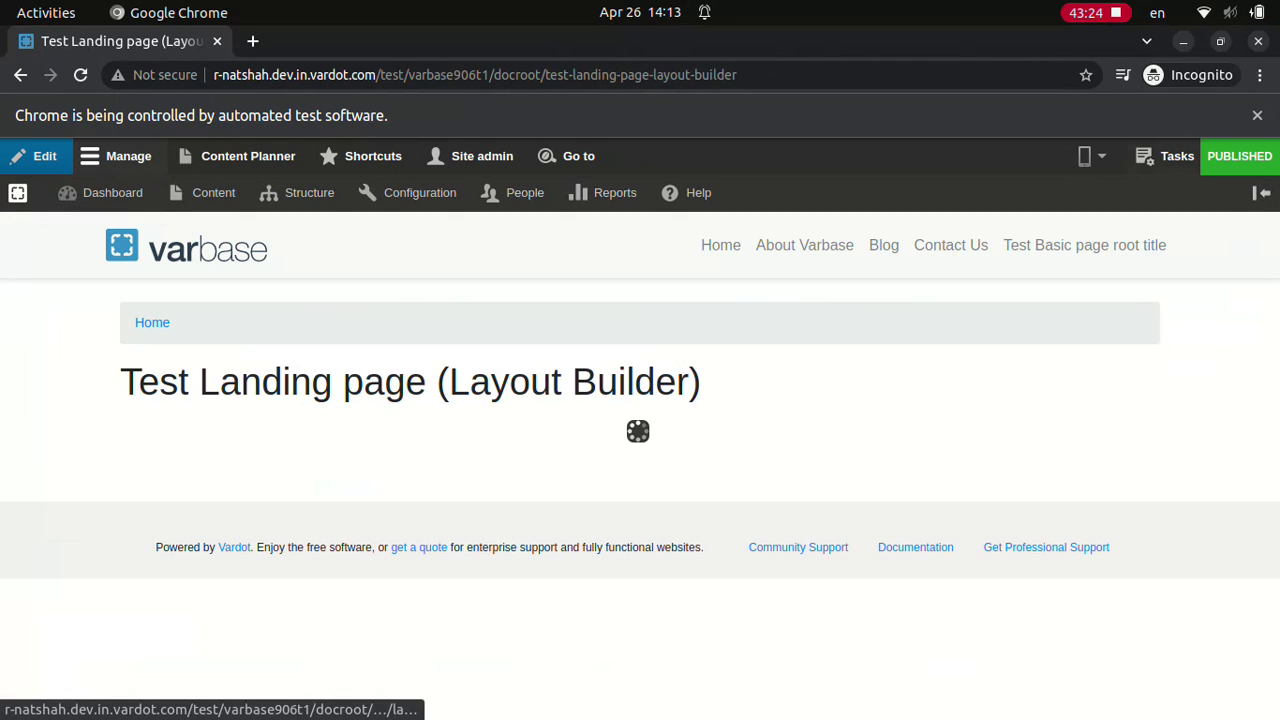
click(1168, 156)
click(1131, 702)
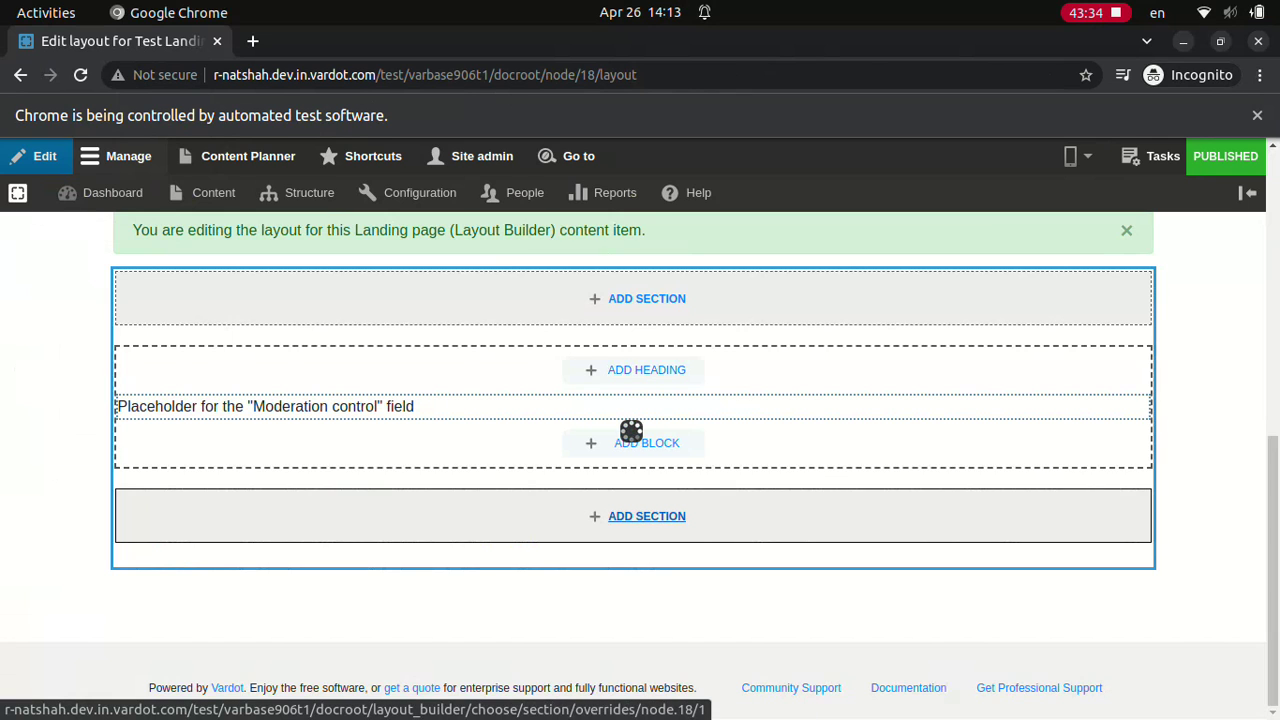
click(646, 516)
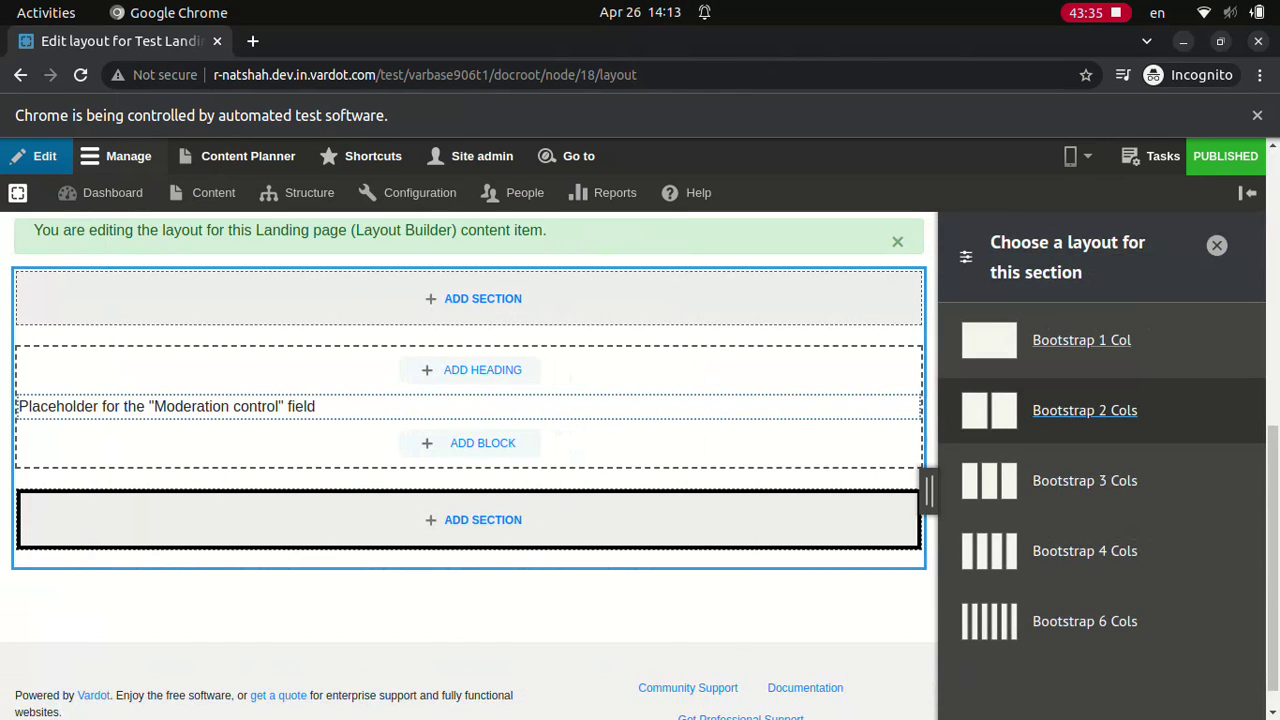
click(1084, 410)
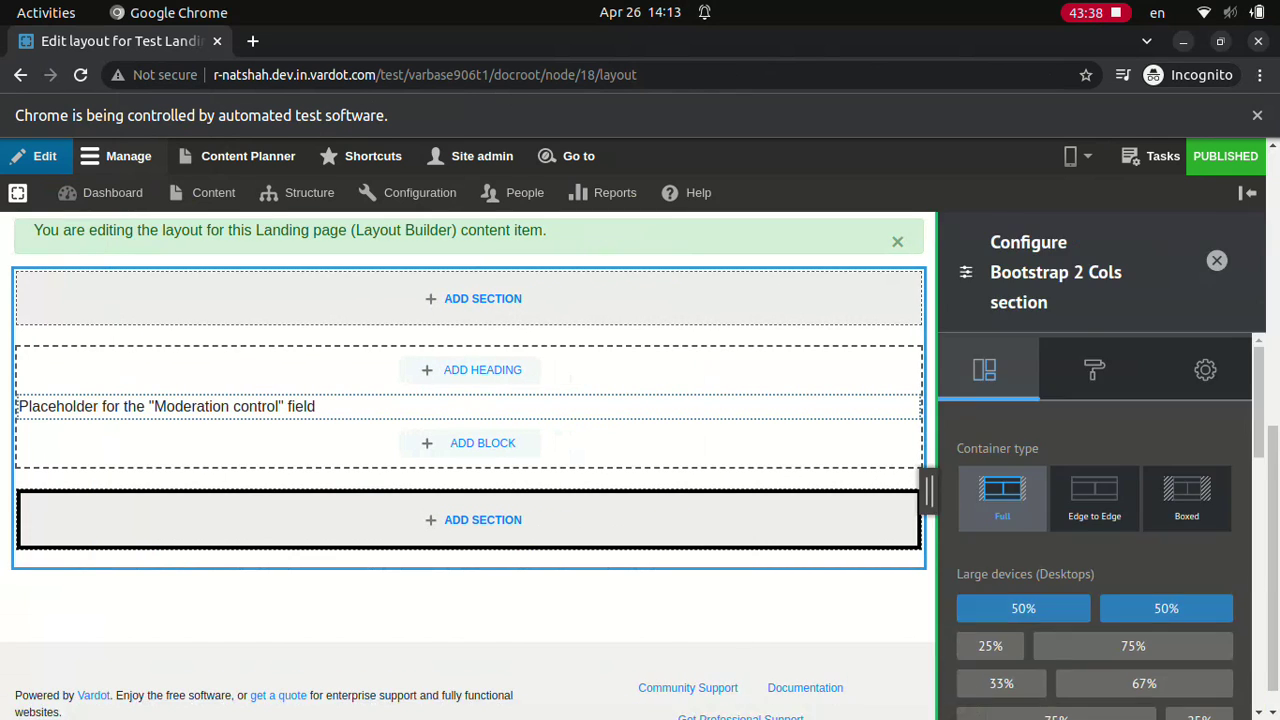
click(1094, 700)
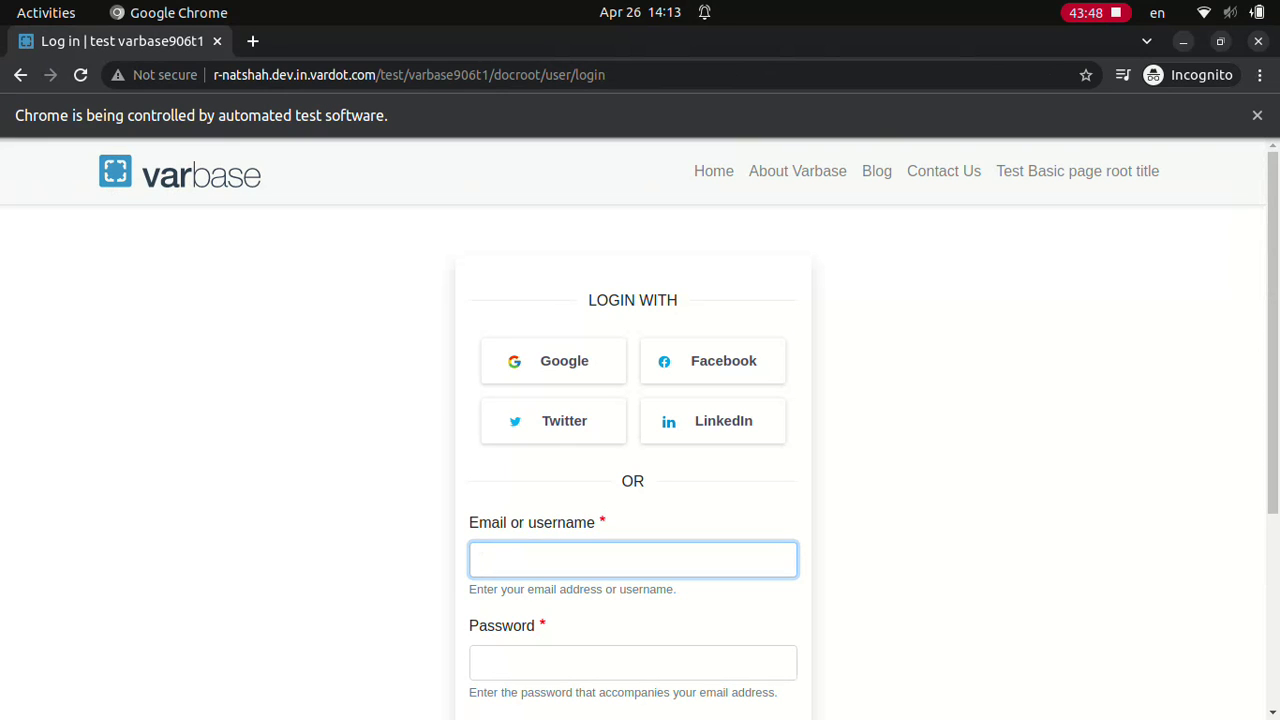
Step: Log in as Site admin with its password
text(Site admin)
key(Tab)
text(************)
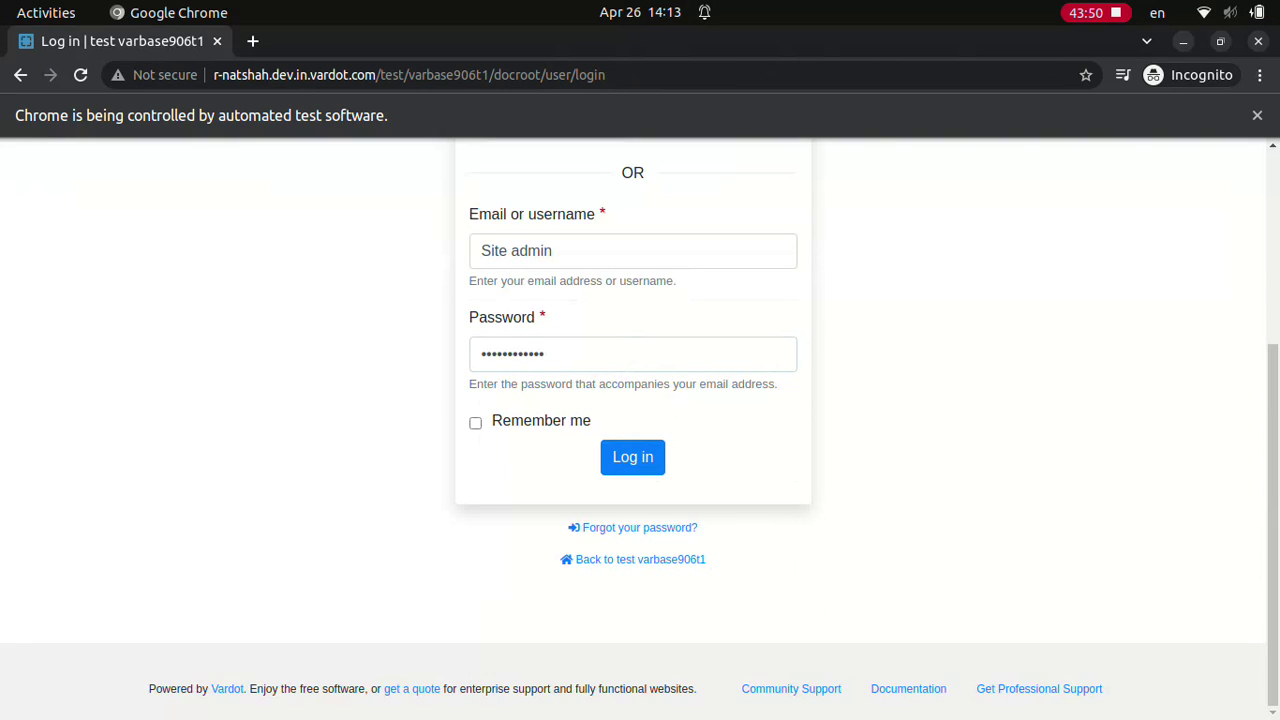
click(632, 456)
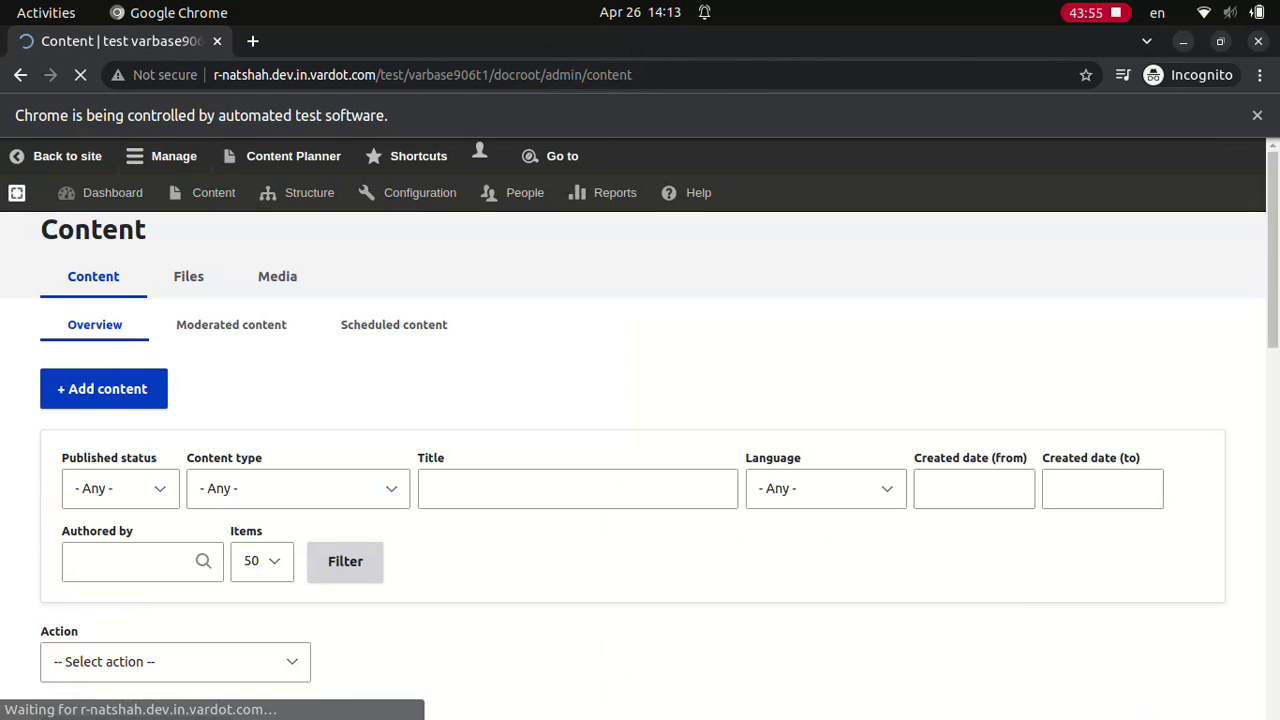
Step: Open 'Test Landing page (Layout Builder)' layout and add a Bootstrap 3 Cols section at the bottom
text(Test Landing page (Layout Builder))
key(Return)
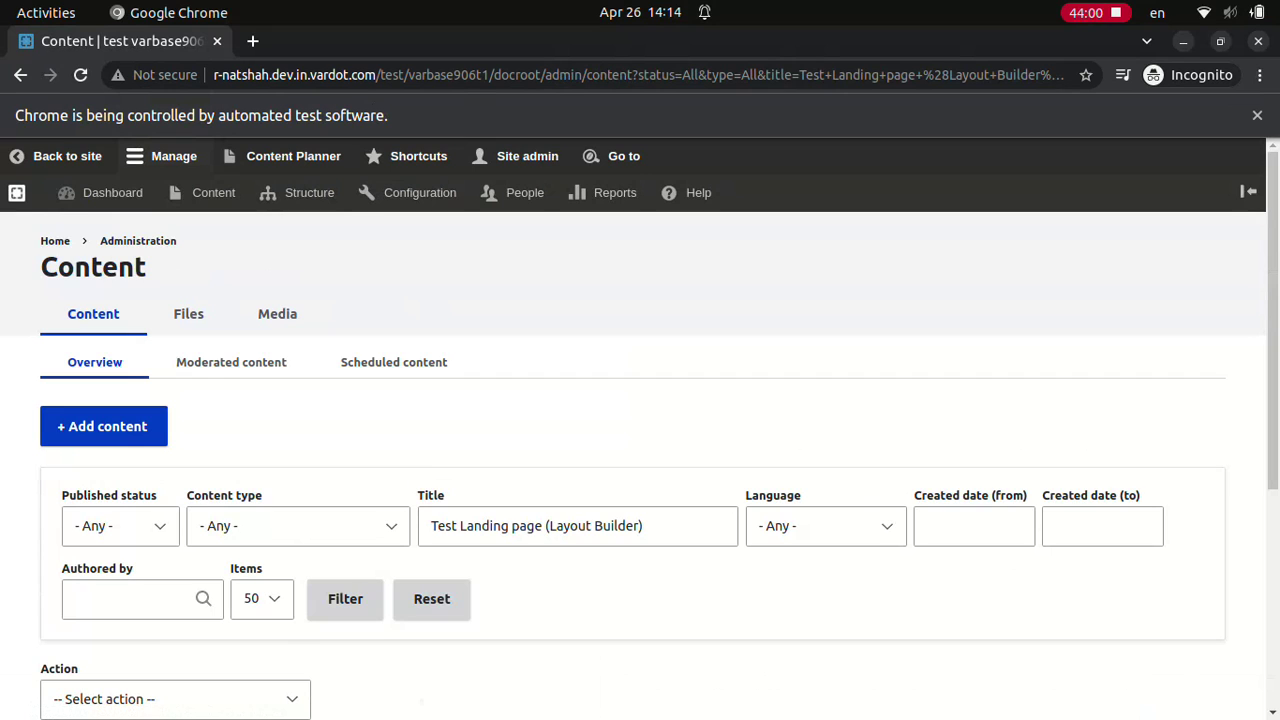
scroll(640, 450, down, 3)
click(200, 706)
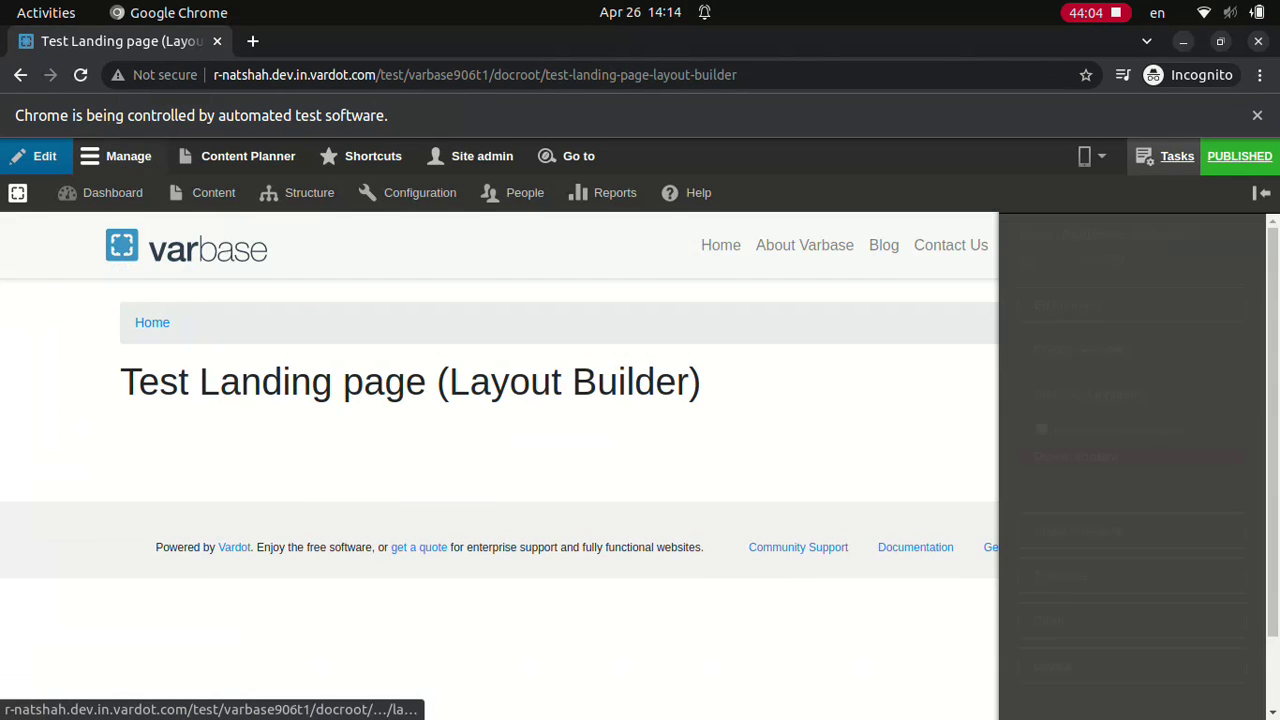
scroll(1131, 500, down, 1)
click(1131, 702)
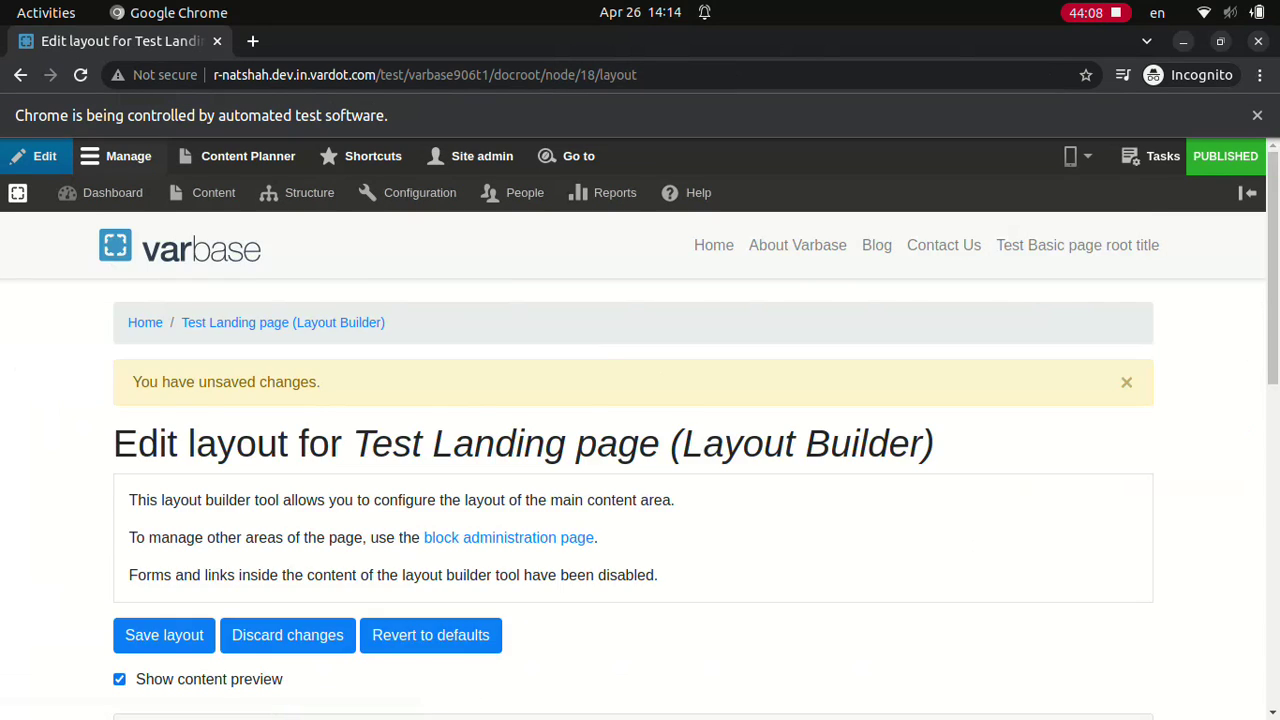
scroll(640, 450, down, 10)
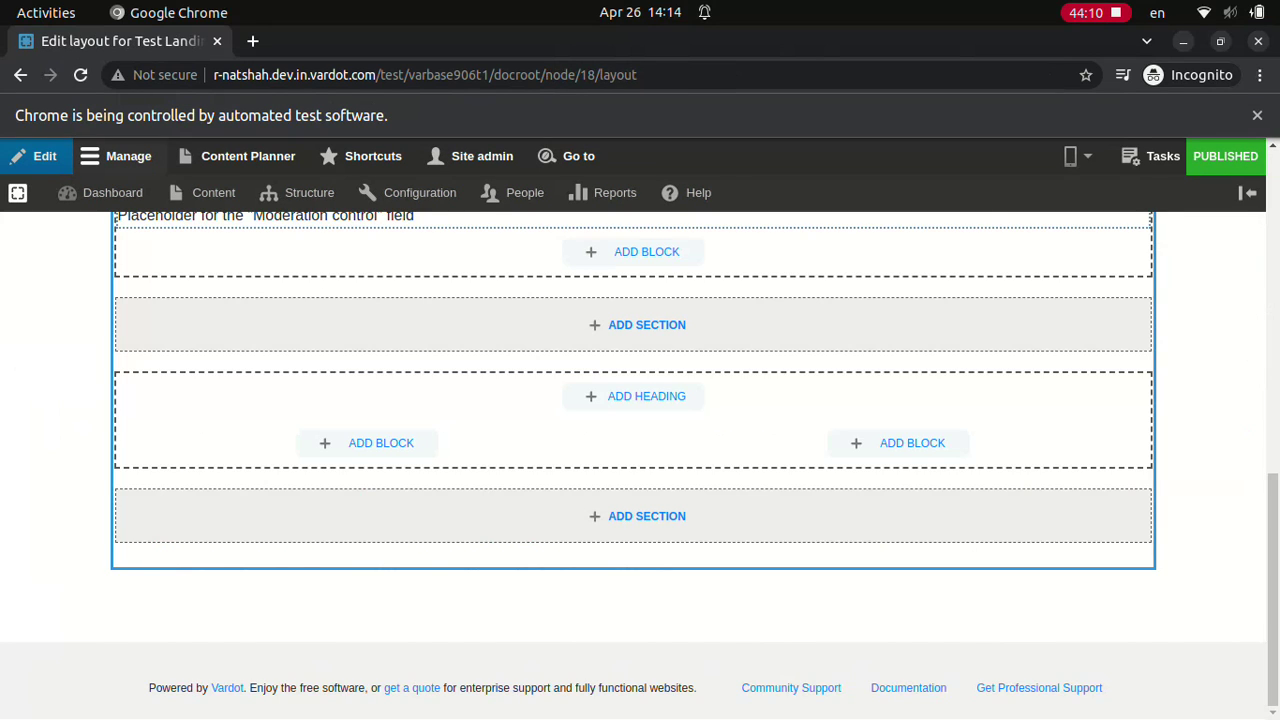
click(646, 516)
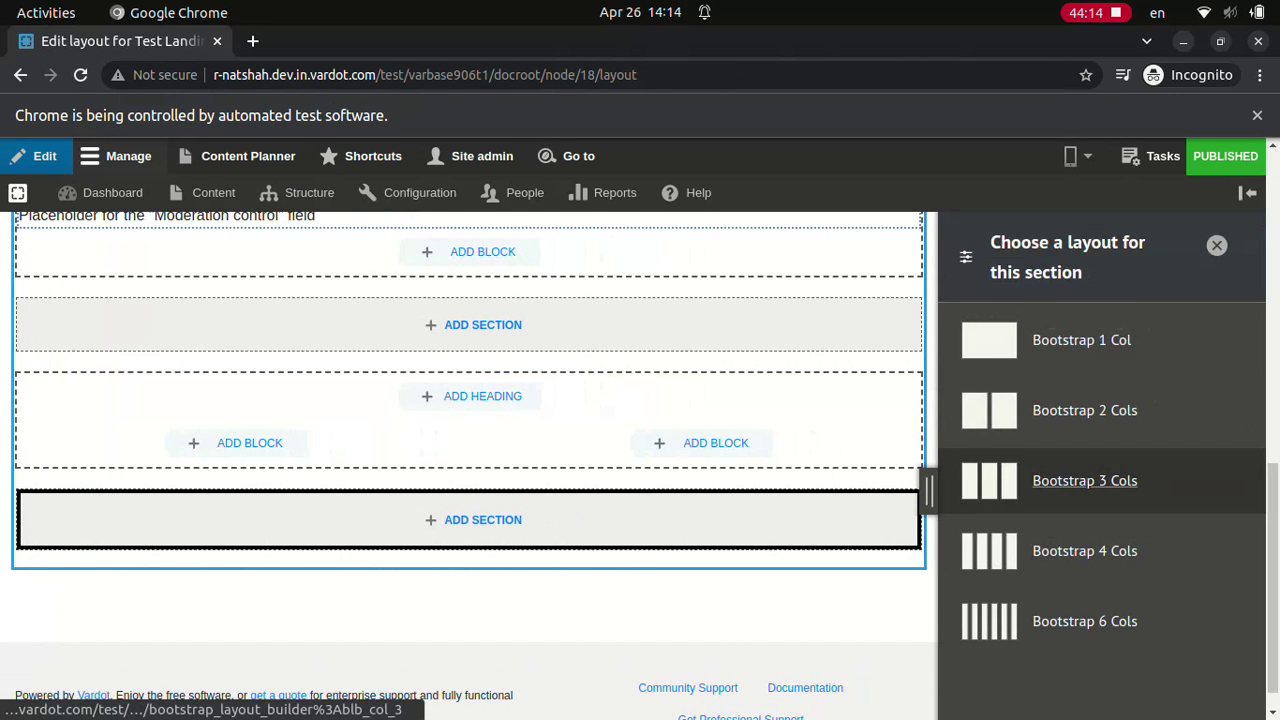
click(1084, 480)
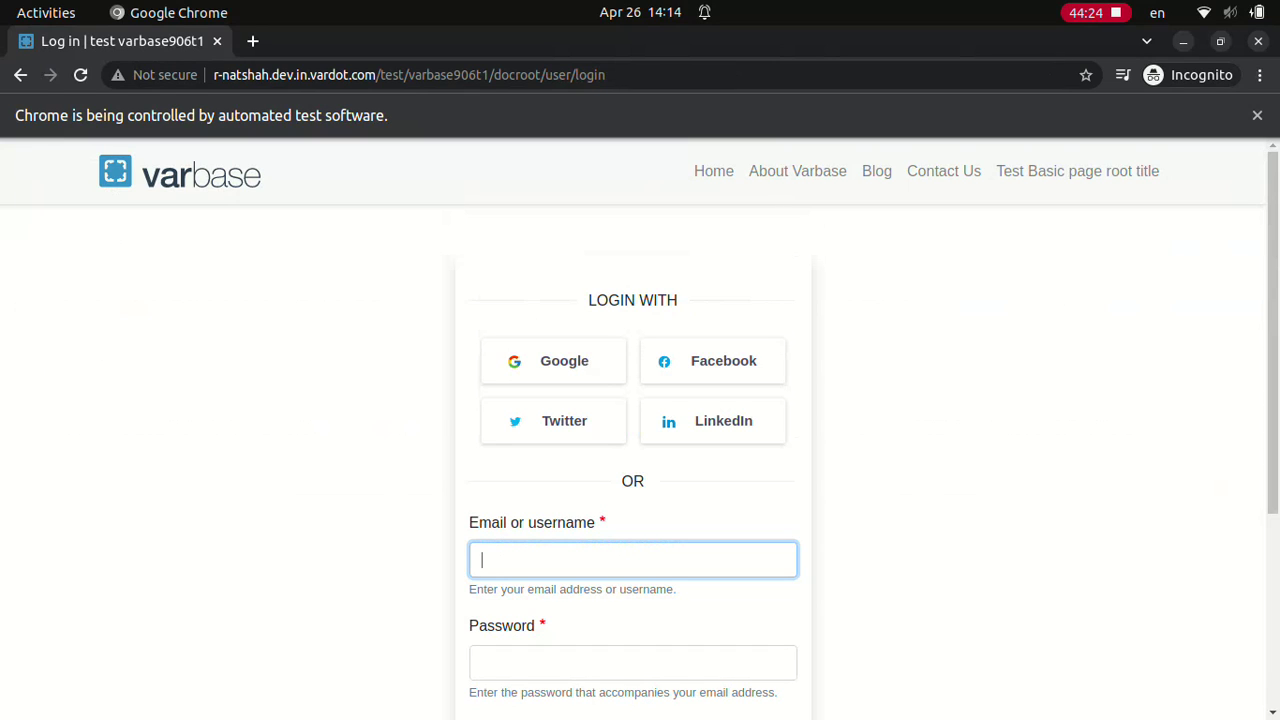
Step: Log in as Site admin with its password
text(Site admin)
click(632, 662)
text(••••••••••••)
scroll(640, 430, down, 3)
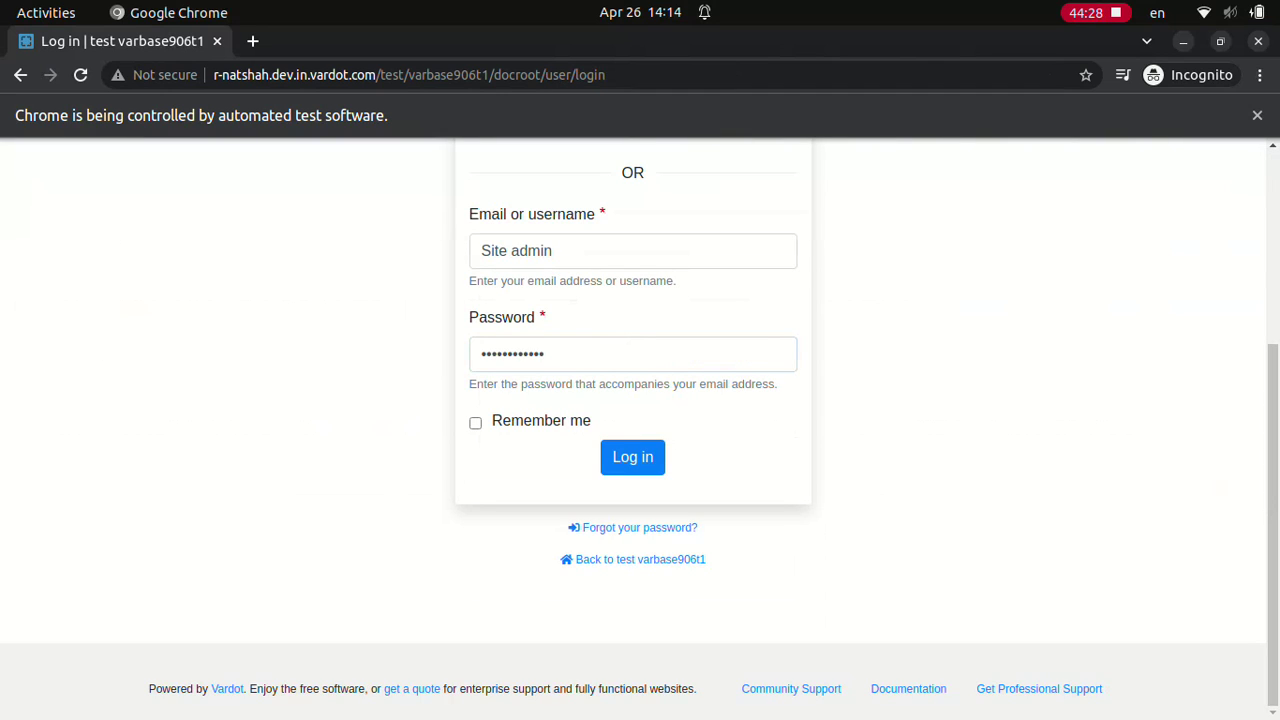
click(632, 456)
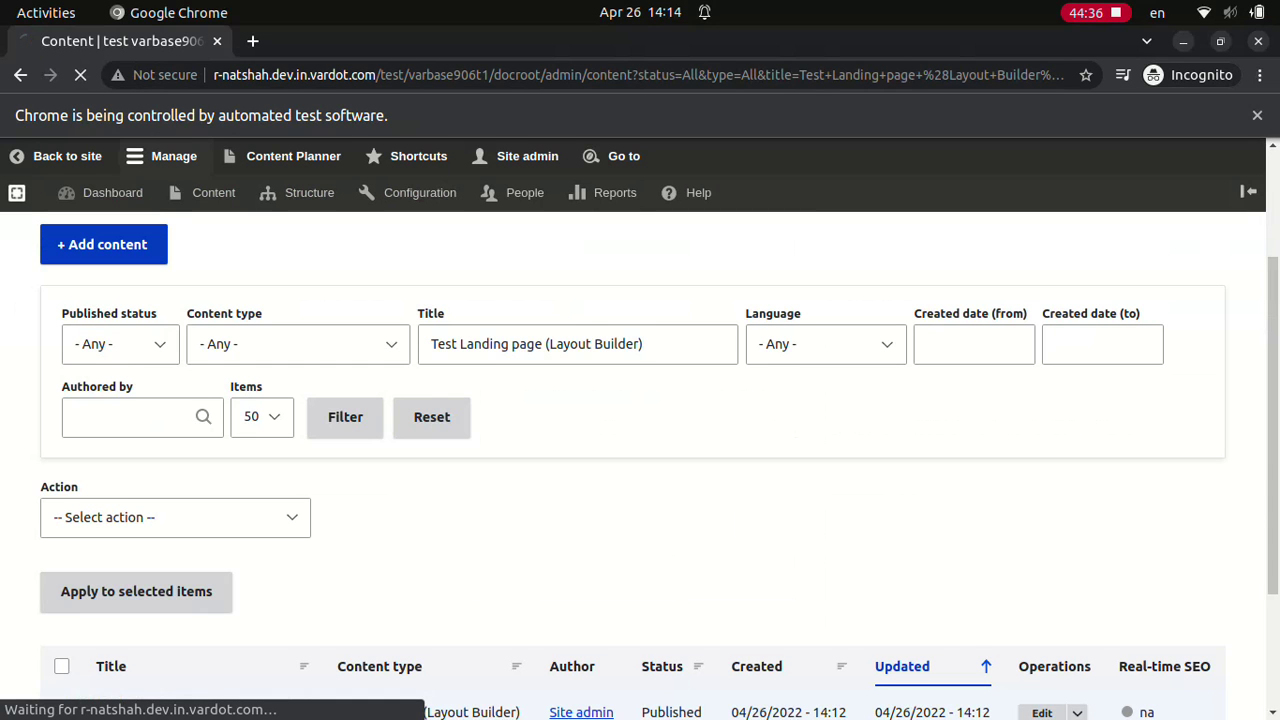
Step: Open the Test Landing page layout and add a Bootstrap 4 Cols section at the bottom
click(200, 712)
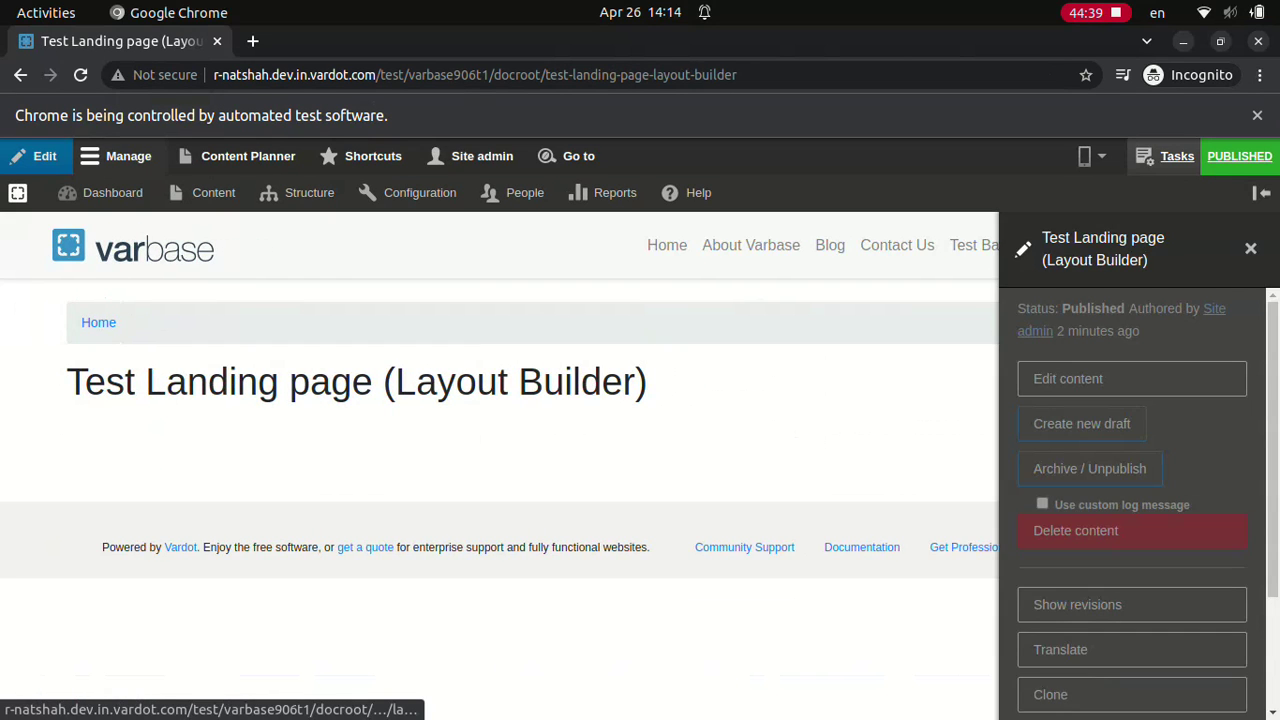
click(1132, 702)
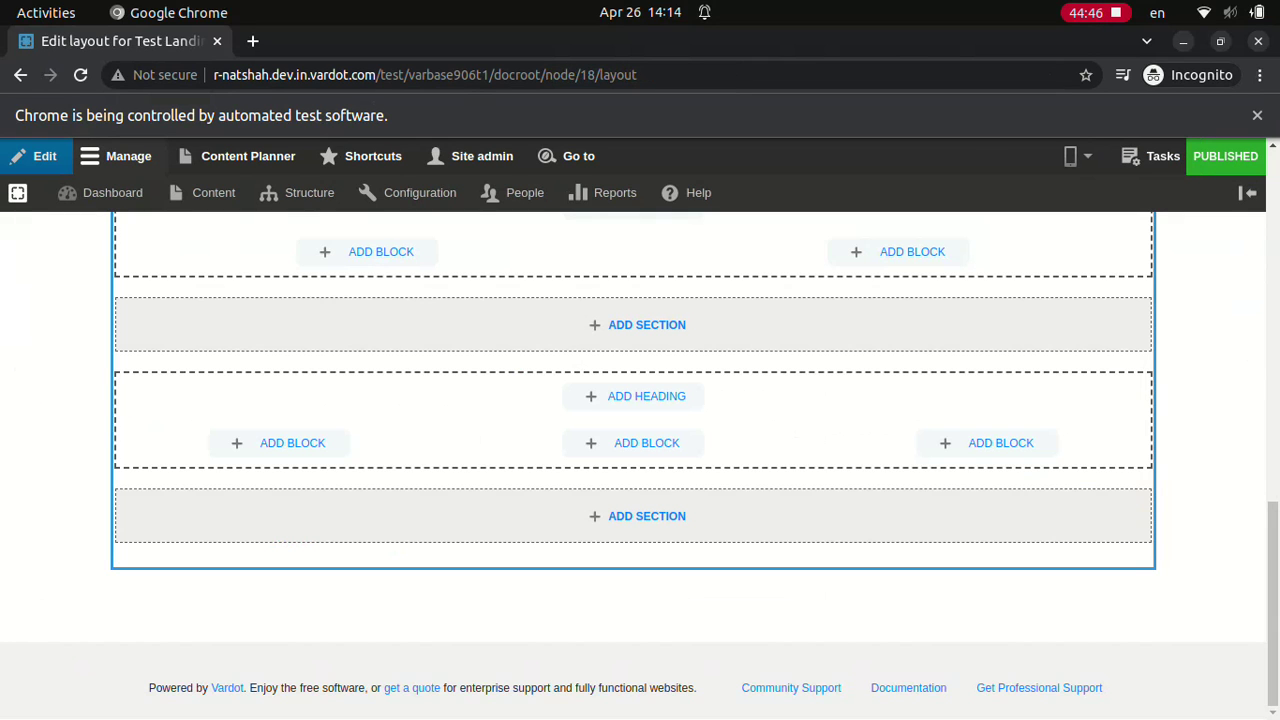
click(646, 516)
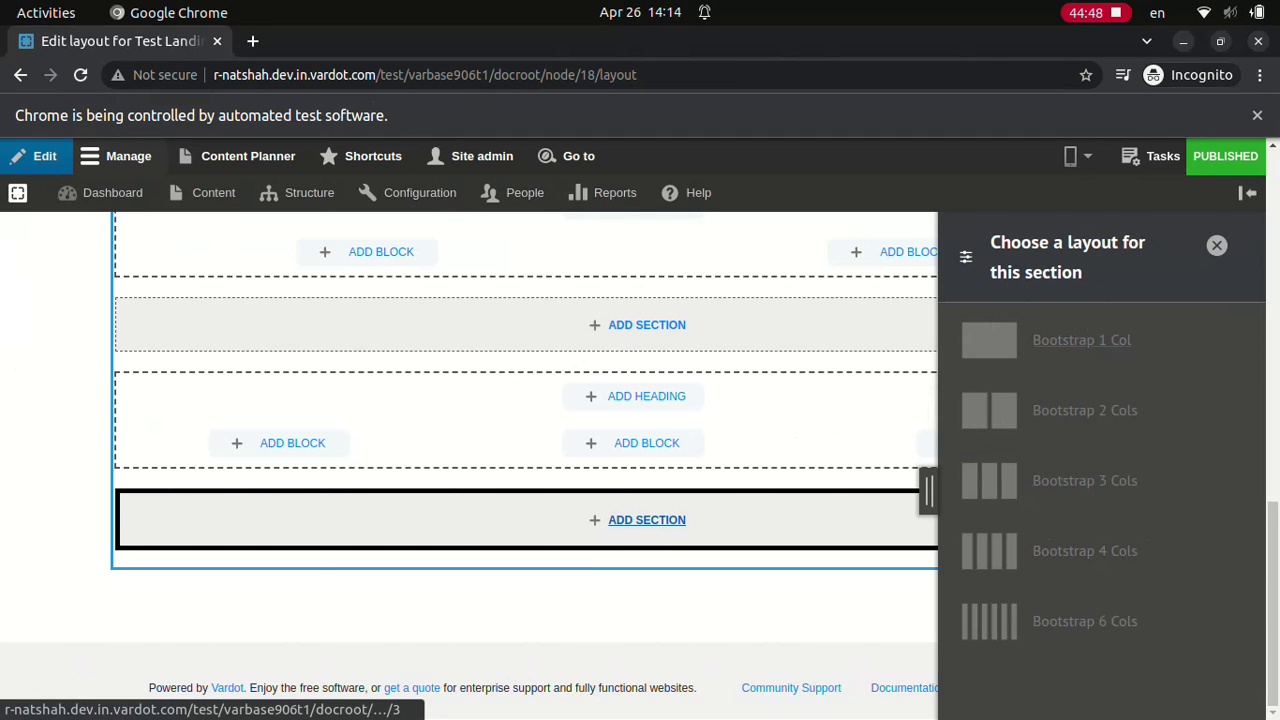
click(1085, 551)
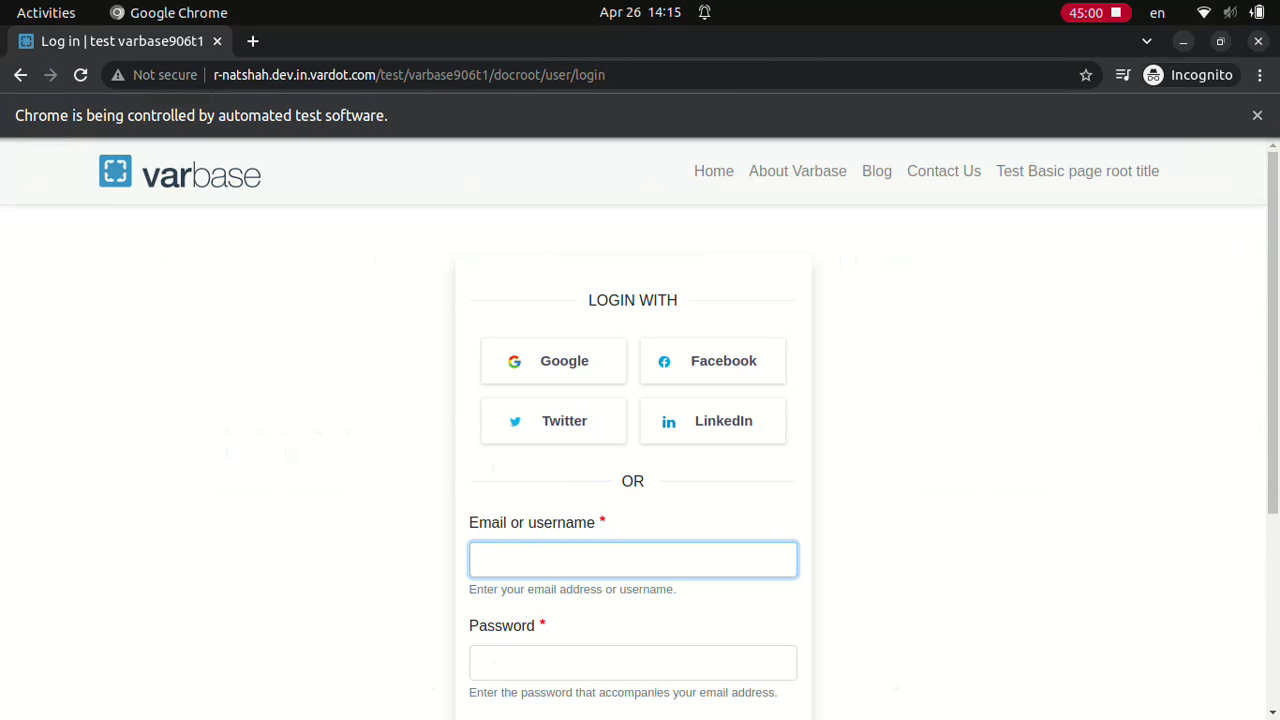
text(Site admin)
key(Tab)
text(************)
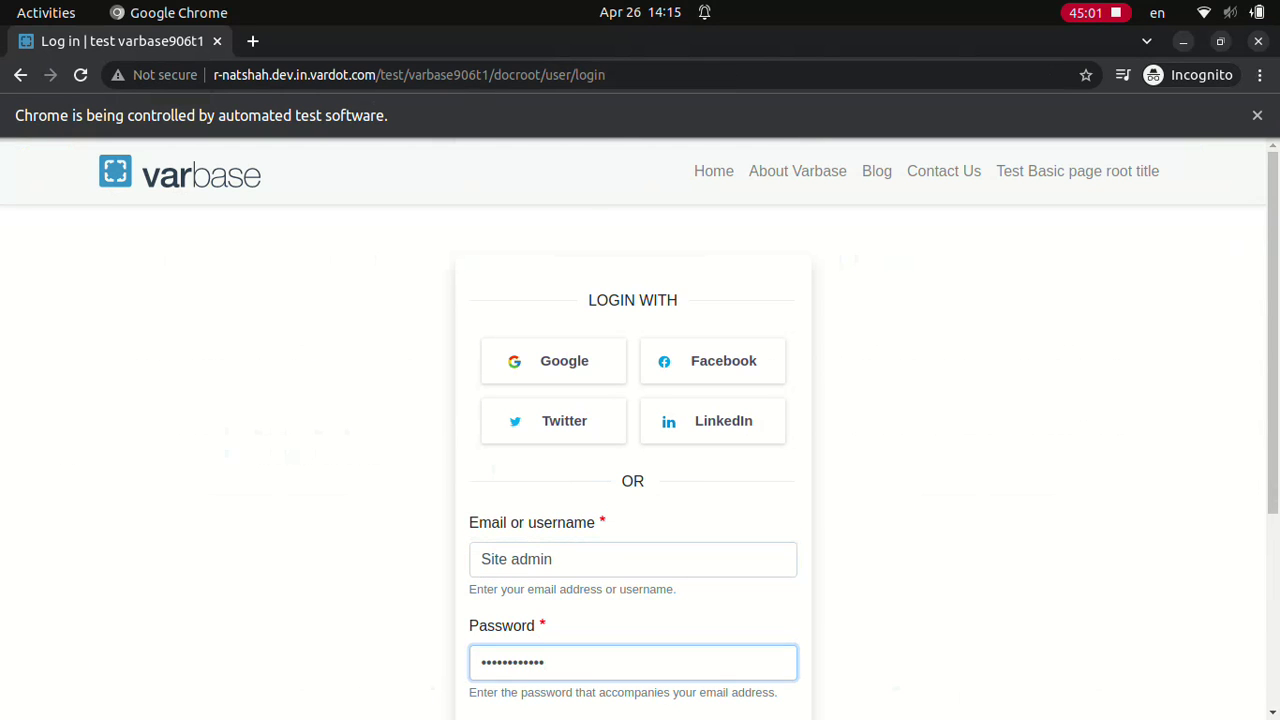
scroll(640, 430, down, 3)
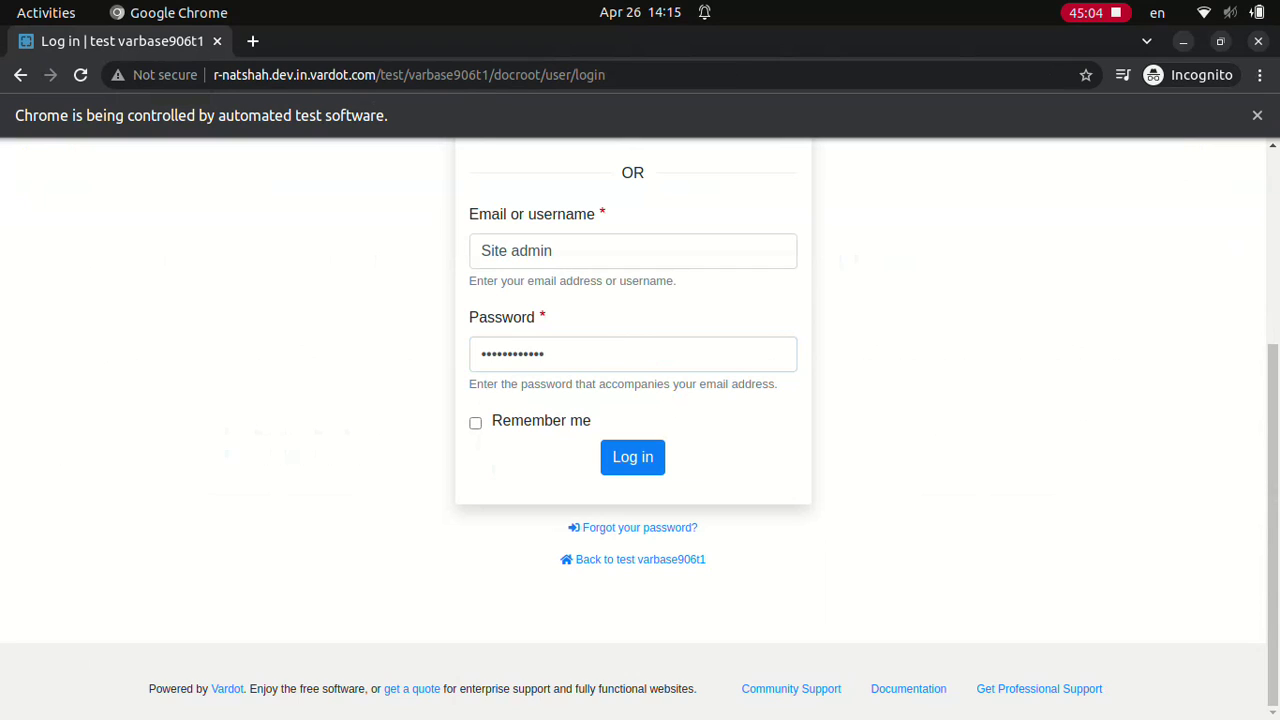
click(632, 456)
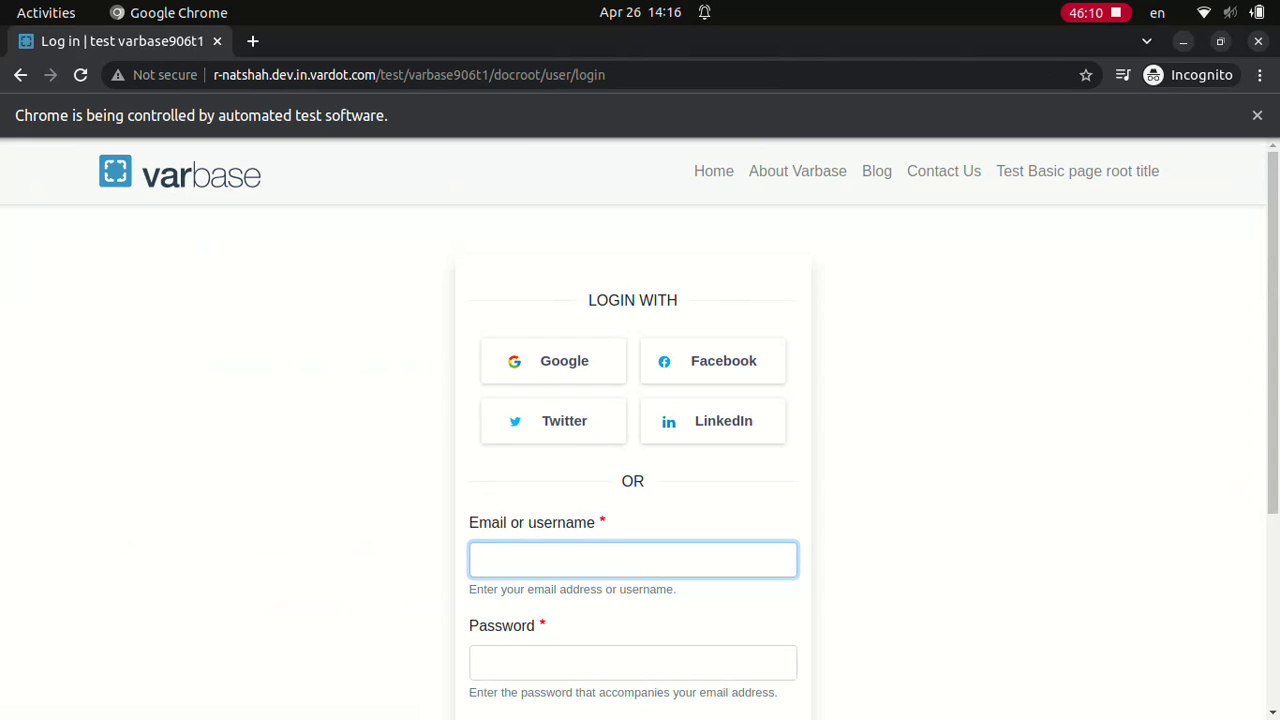
Step: Log in as Normal user, then log in as Editor
text(Normal userdD.123123ddd)
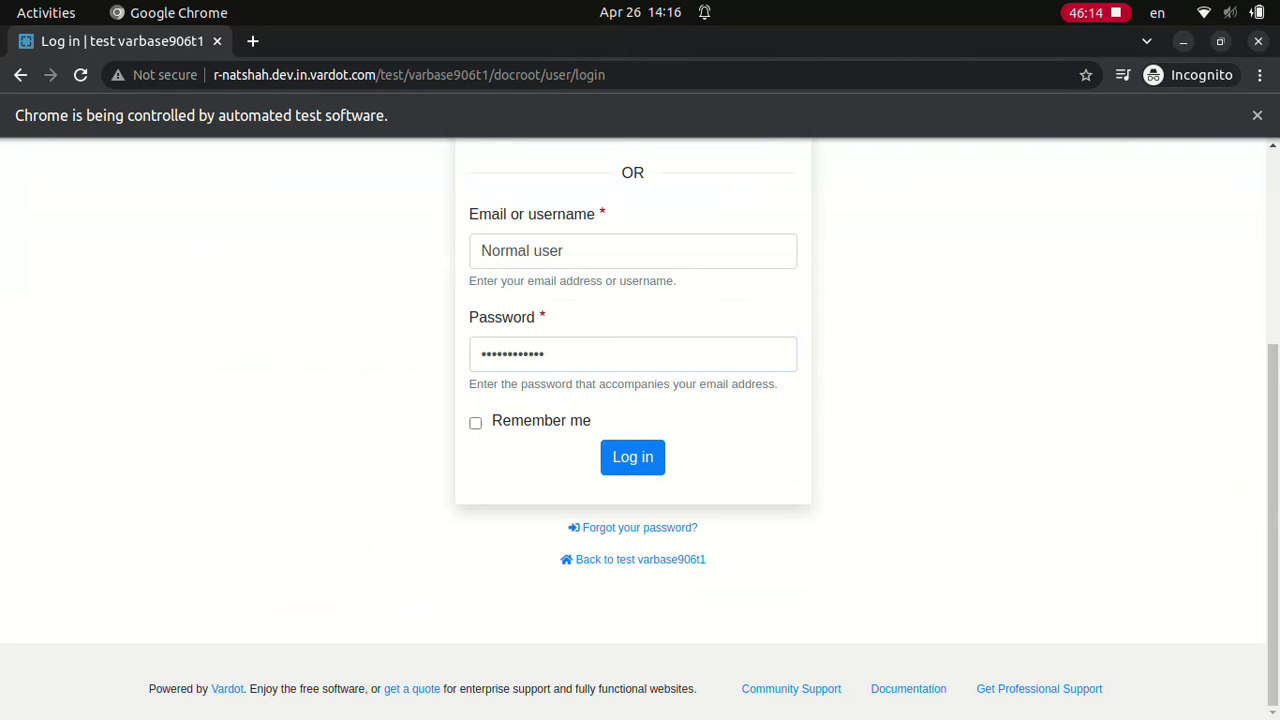
click(632, 456)
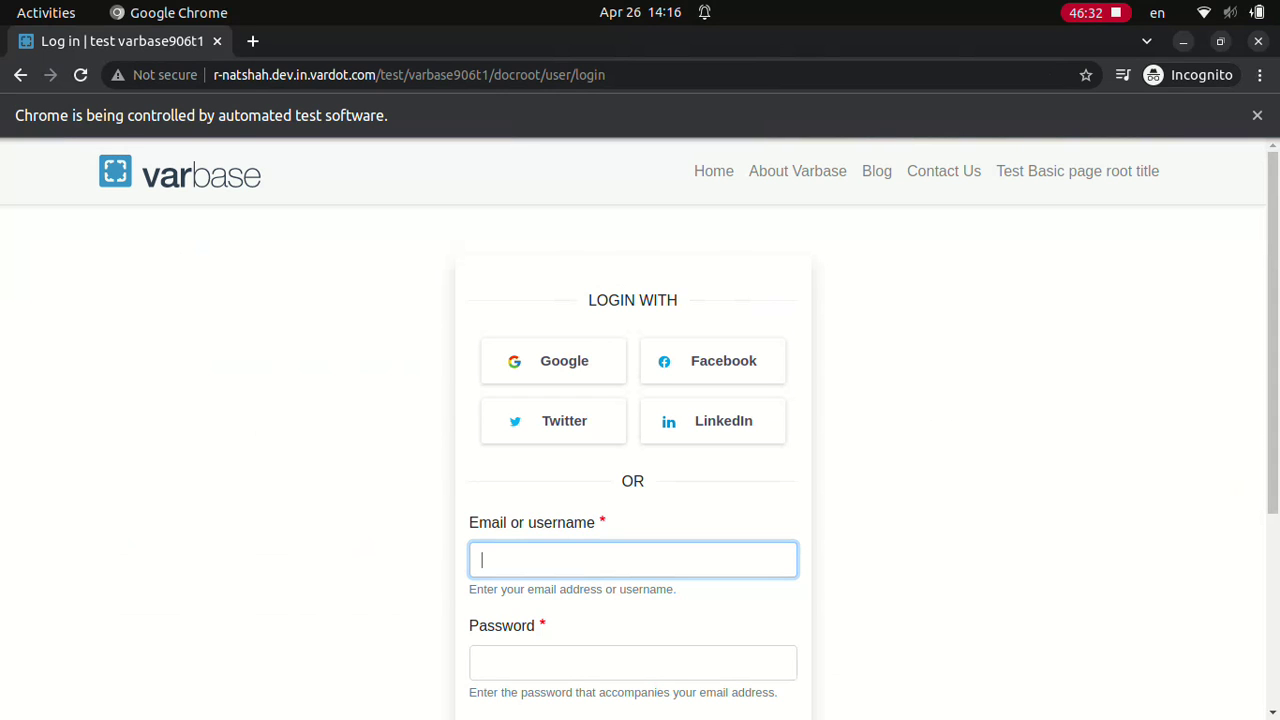
text(Editor)
key(Tab)
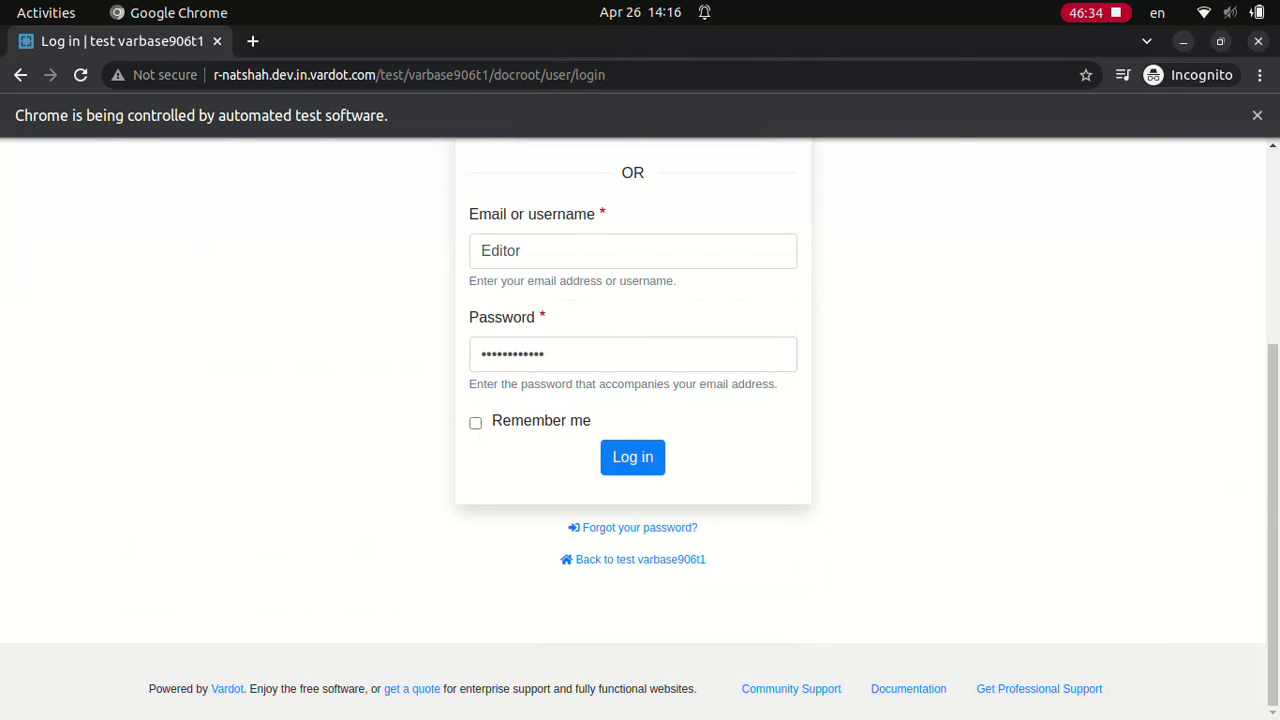
click(632, 456)
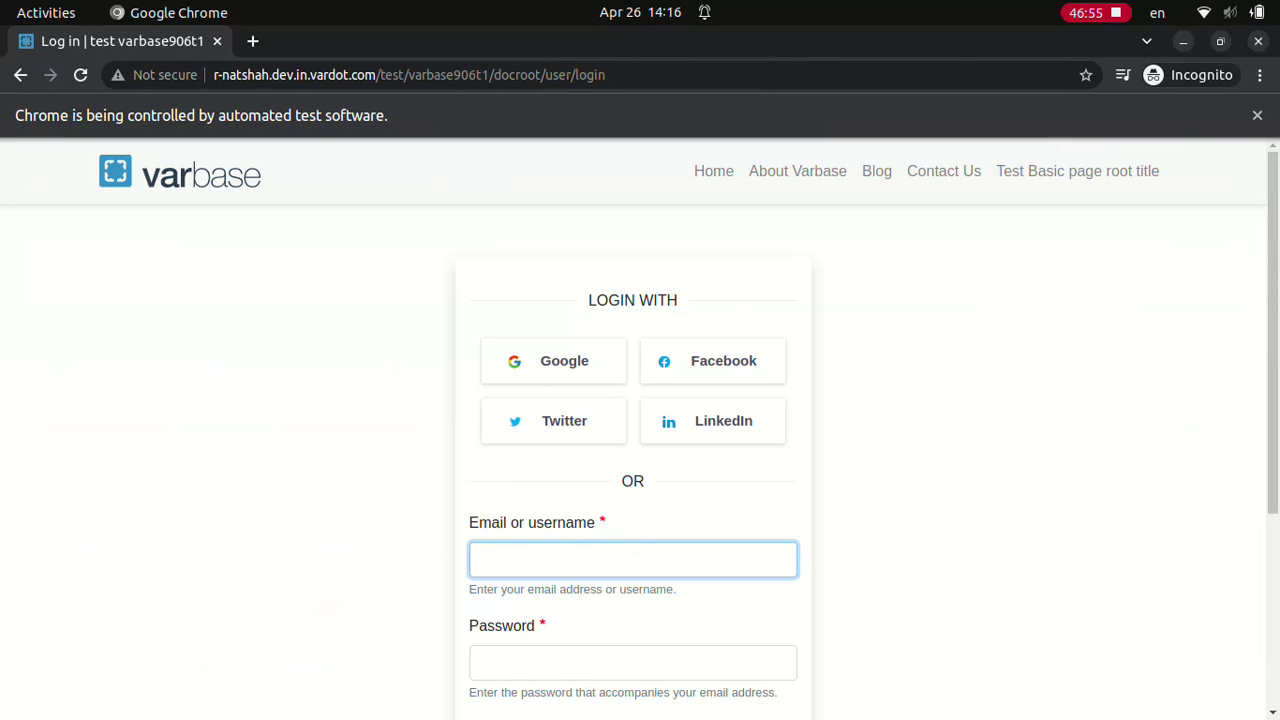
Step: Log in as Content admin, then submit the SEO admin login
text(Content admin)
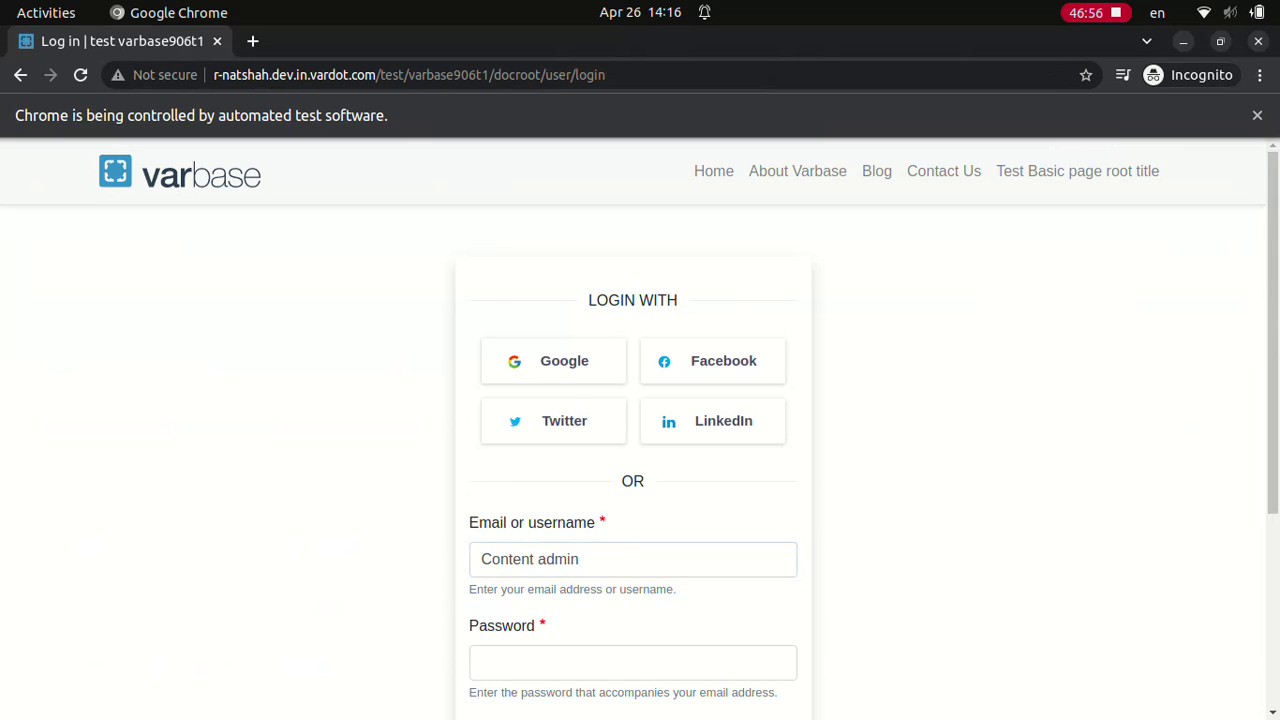
text(••••••••••••)
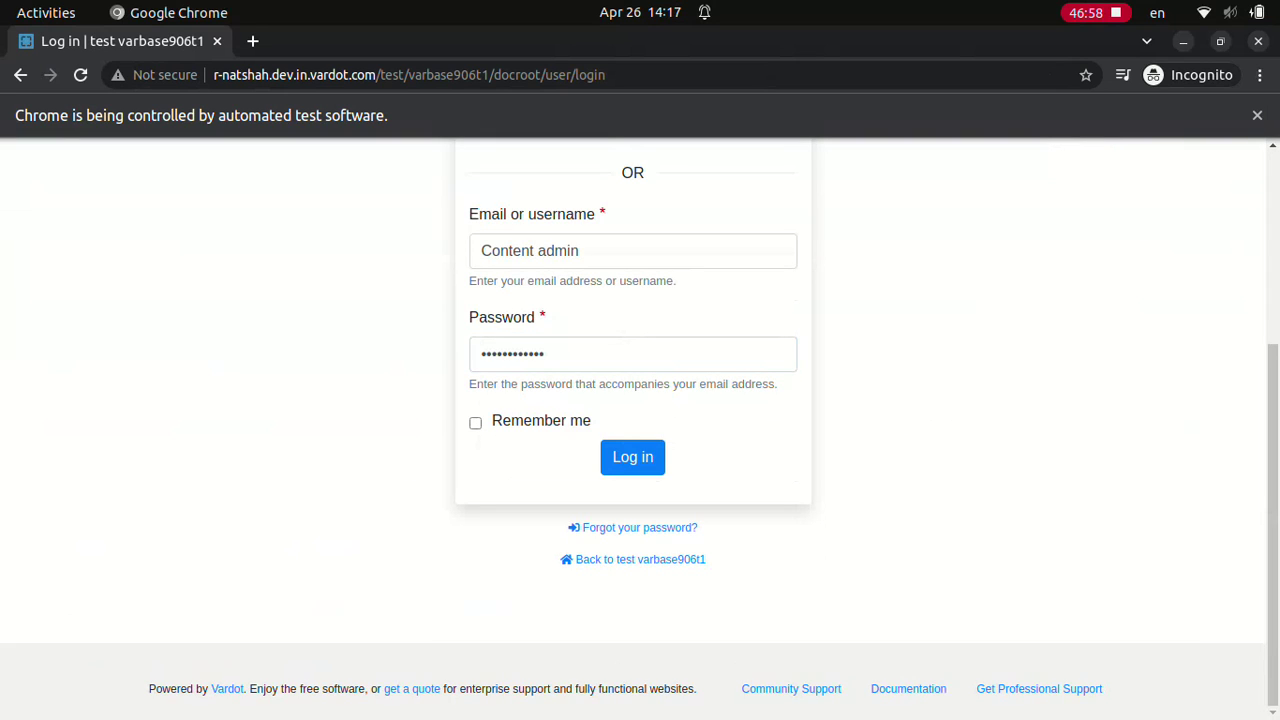
click(632, 456)
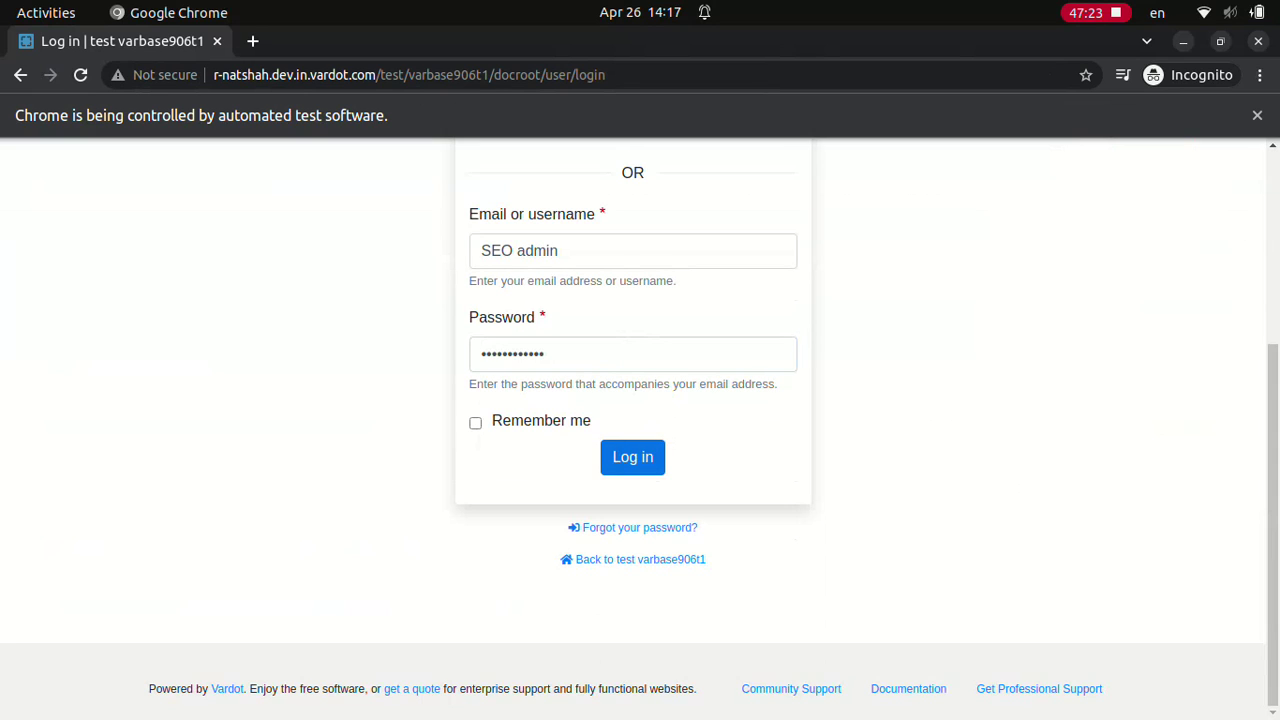
click(632, 456)
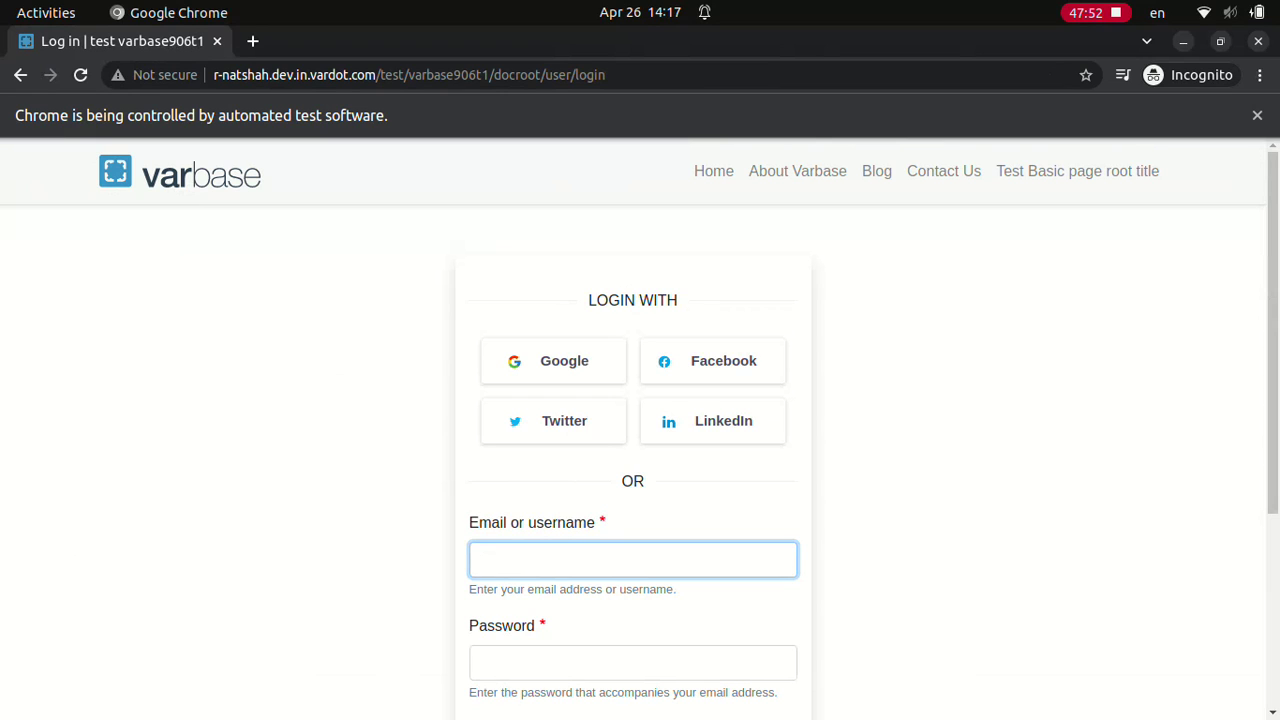
Step: Log in with the username 'Site admin' and the site administrator's password
text(Site admin)
click(632, 662)
text(dD.123123ddd)
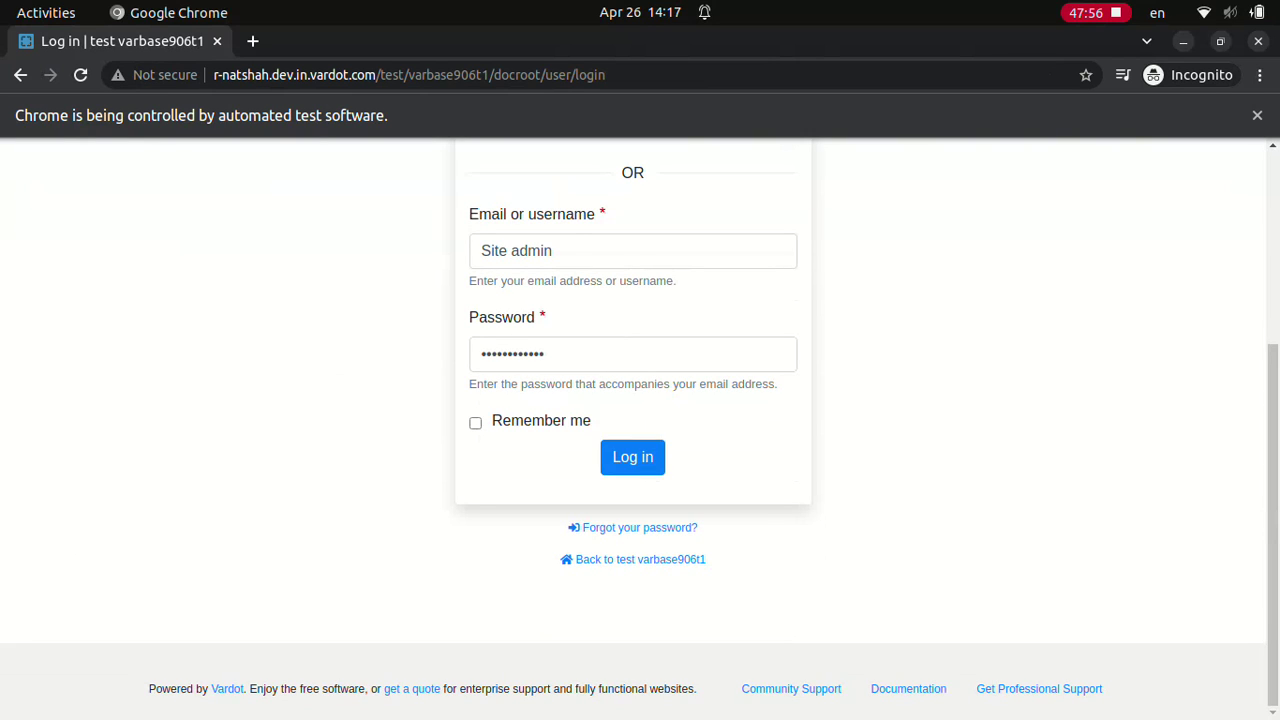
click(632, 456)
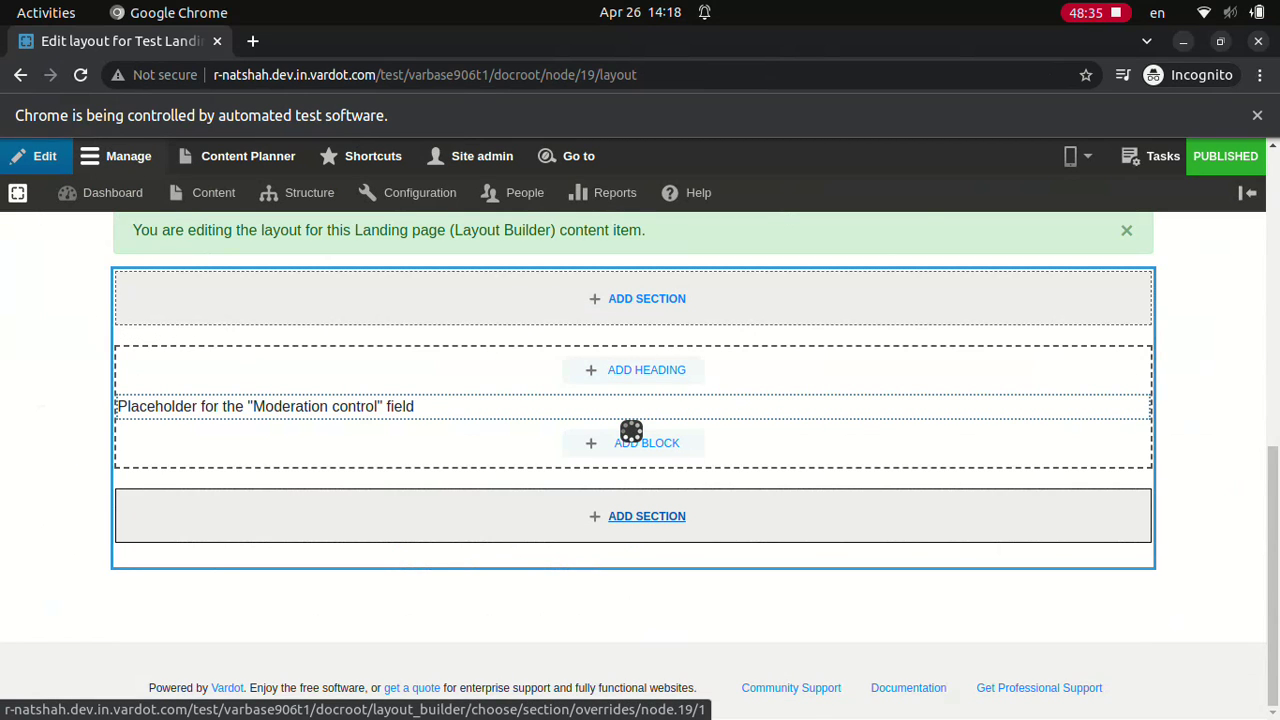
Step: Choose a Bootstrap 2 Cols section with a 33%/67% tablet split and gutters
click(1085, 410)
click(1199, 625)
scroll(1100, 500, down, 4)
click(1094, 701)
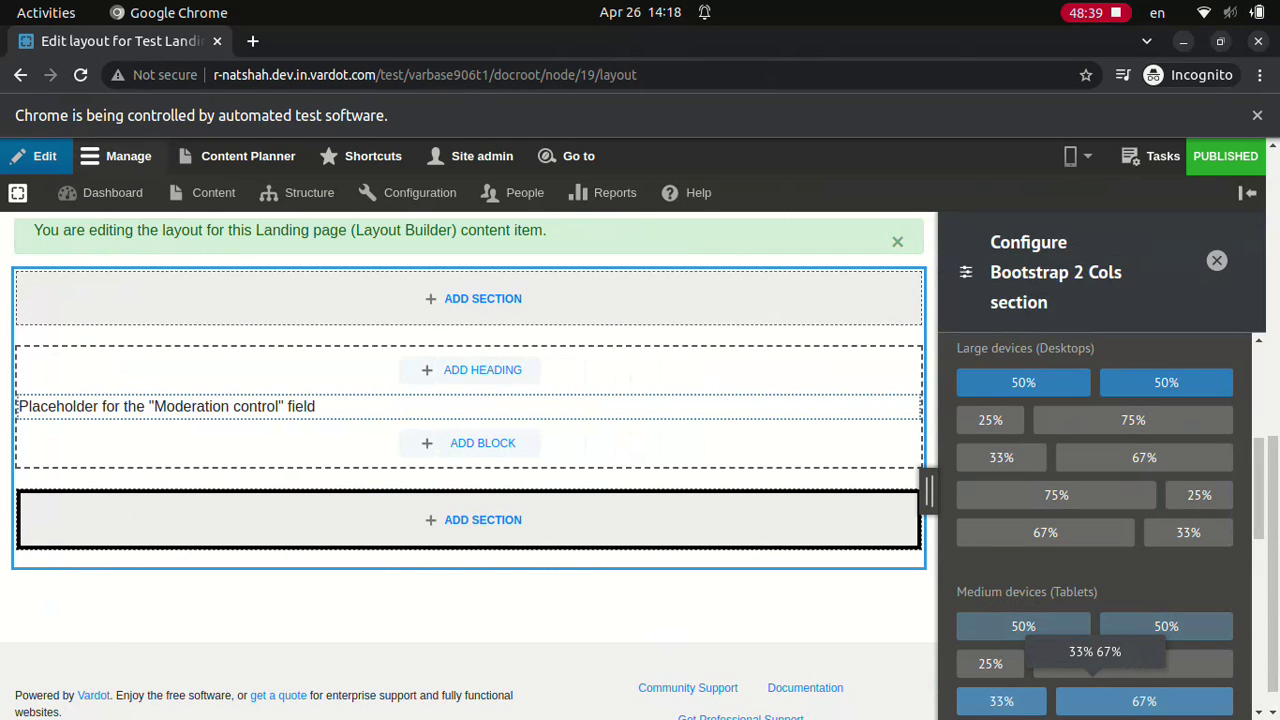
scroll(1100, 500, down, 5)
click(1146, 657)
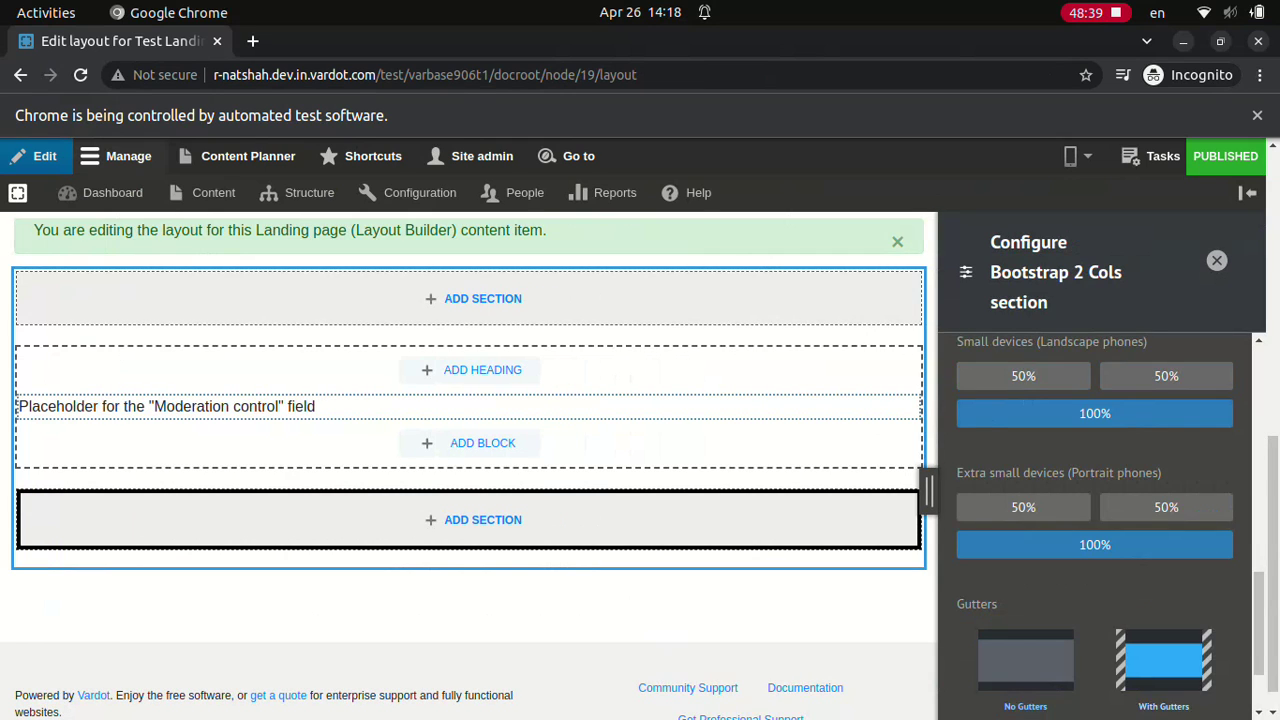
Step: Give the section white text, add it, and start a new custom block in column one
click(1094, 365)
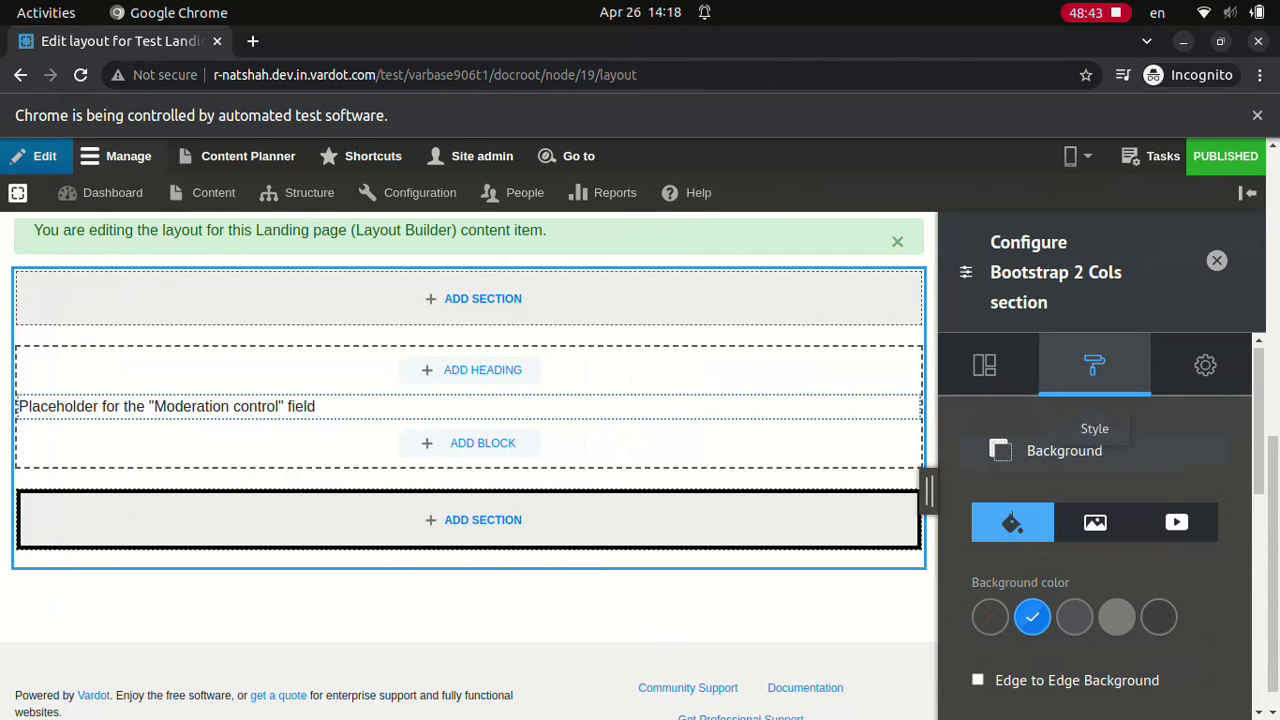
scroll(1095, 500, down, 5)
click(1157, 606)
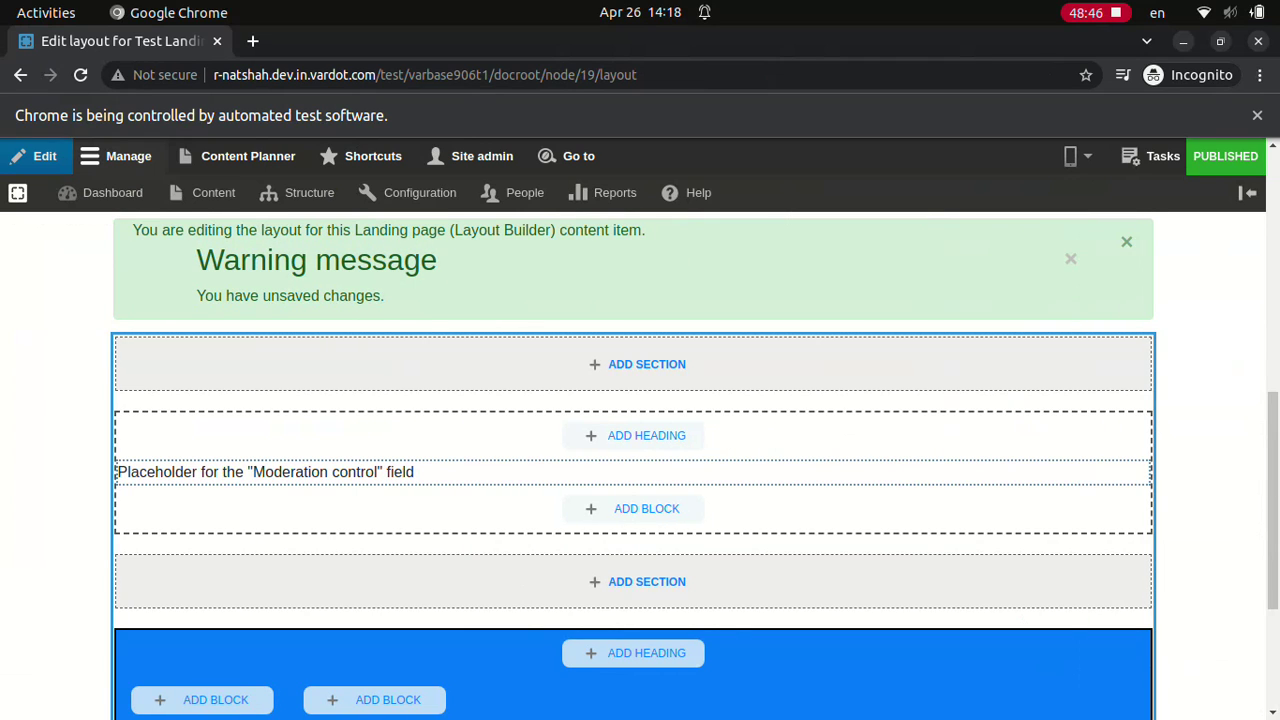
scroll(631, 431, down, 5)
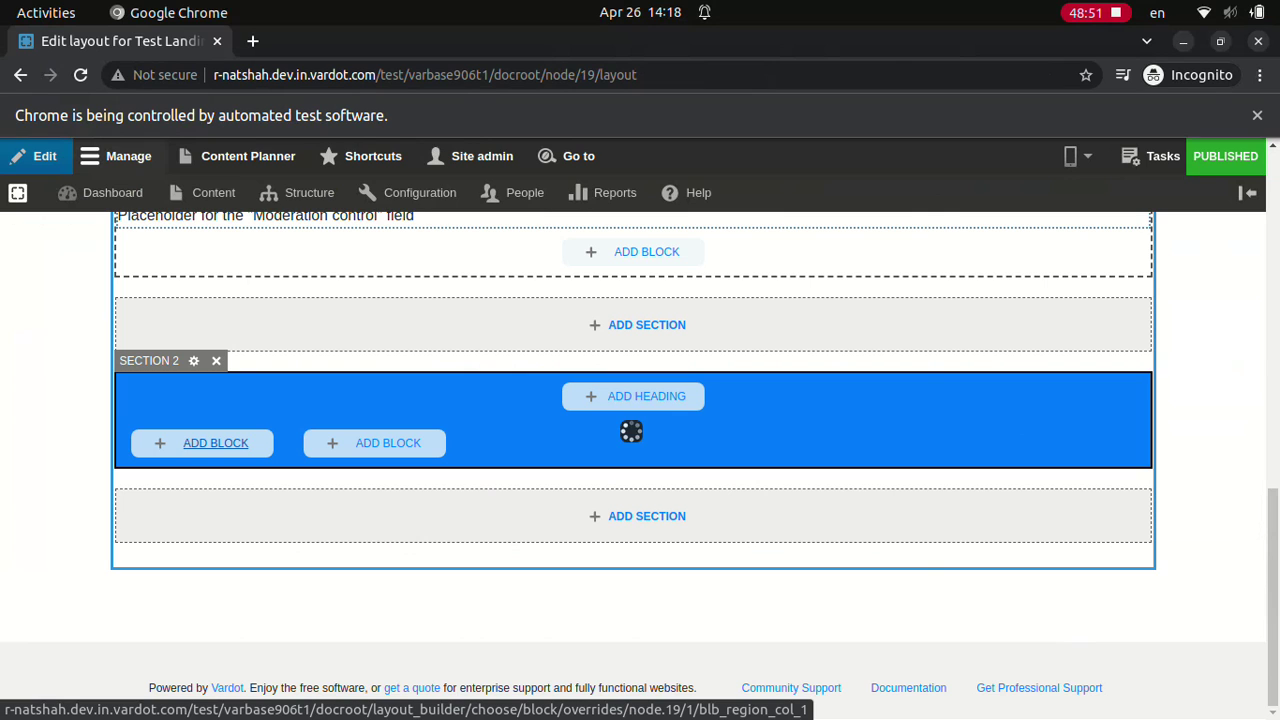
click(215, 443)
click(1094, 314)
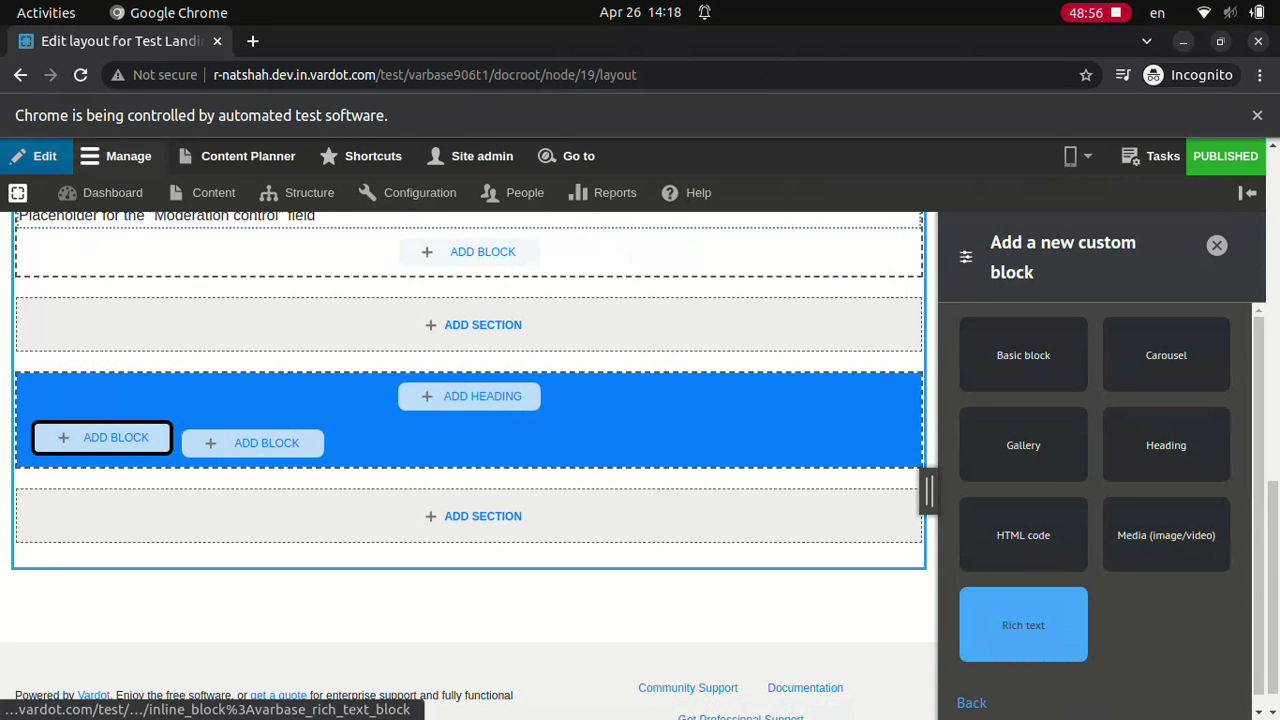
Step: Add lorem-ipsum rich text blocks titled 'Test Rich text in 2 cols section, col 1' and 'col 2'
click(1023, 625)
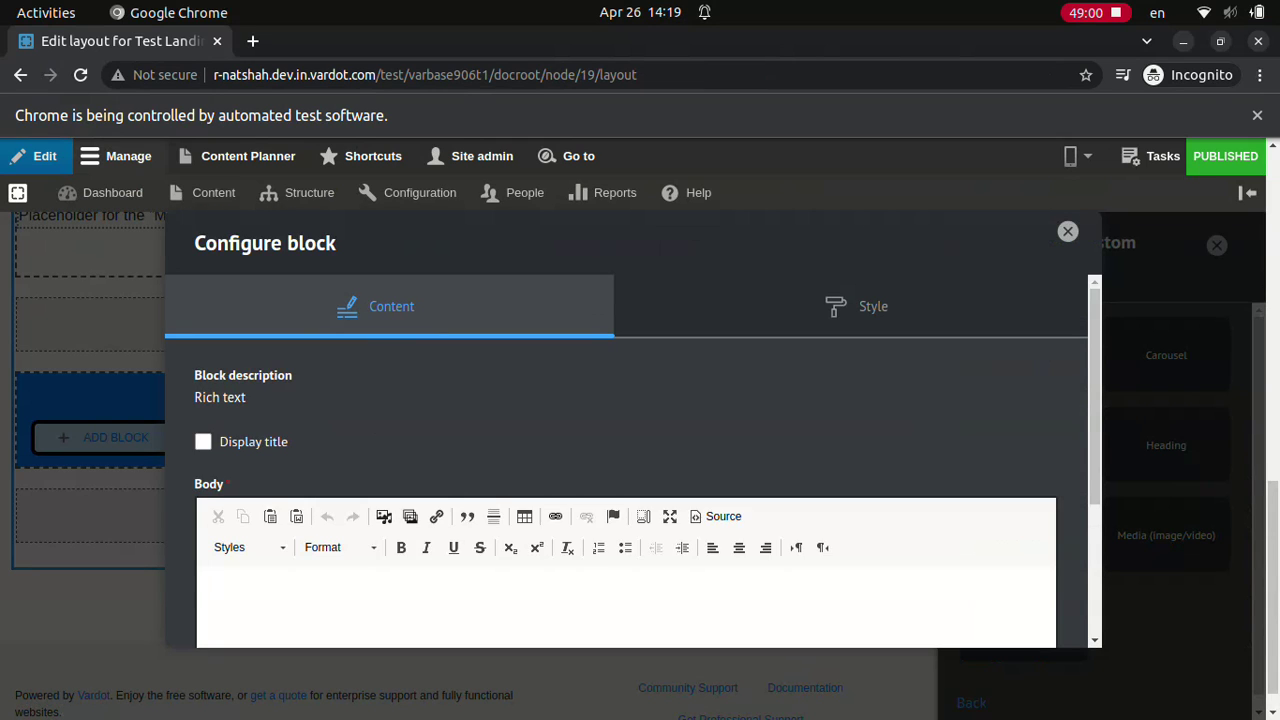
click(203, 440)
text(Rich text 1)
click(625, 473)
text(Test Rich text in 2 cols section, col 1)
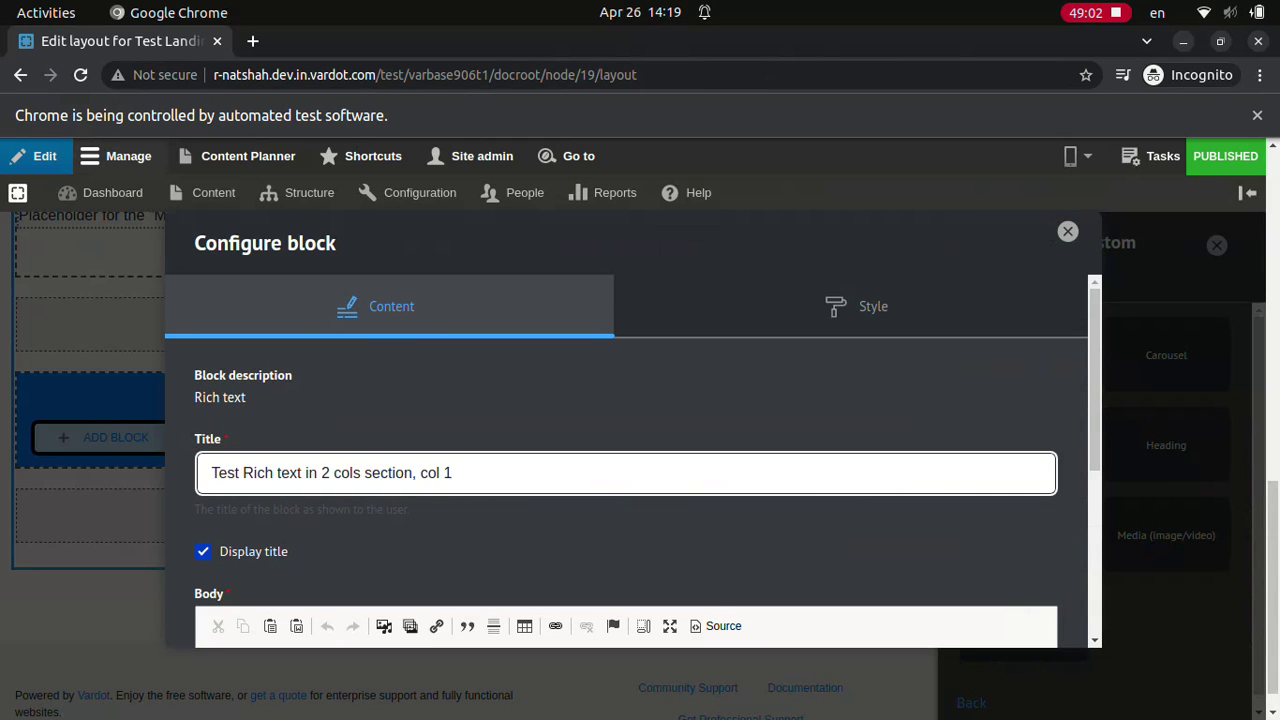
text(Lorem ipsum dolor sit amet, consectetur adipiscing elit. Integer aliquet diam nunc, ac dictum velit tincidunt quis. Integer ut imperdiet dui, sit amet tempus est. Curabitur molestie sem non purus dignissim pulvinar. Pellentesque id sapien consequat)
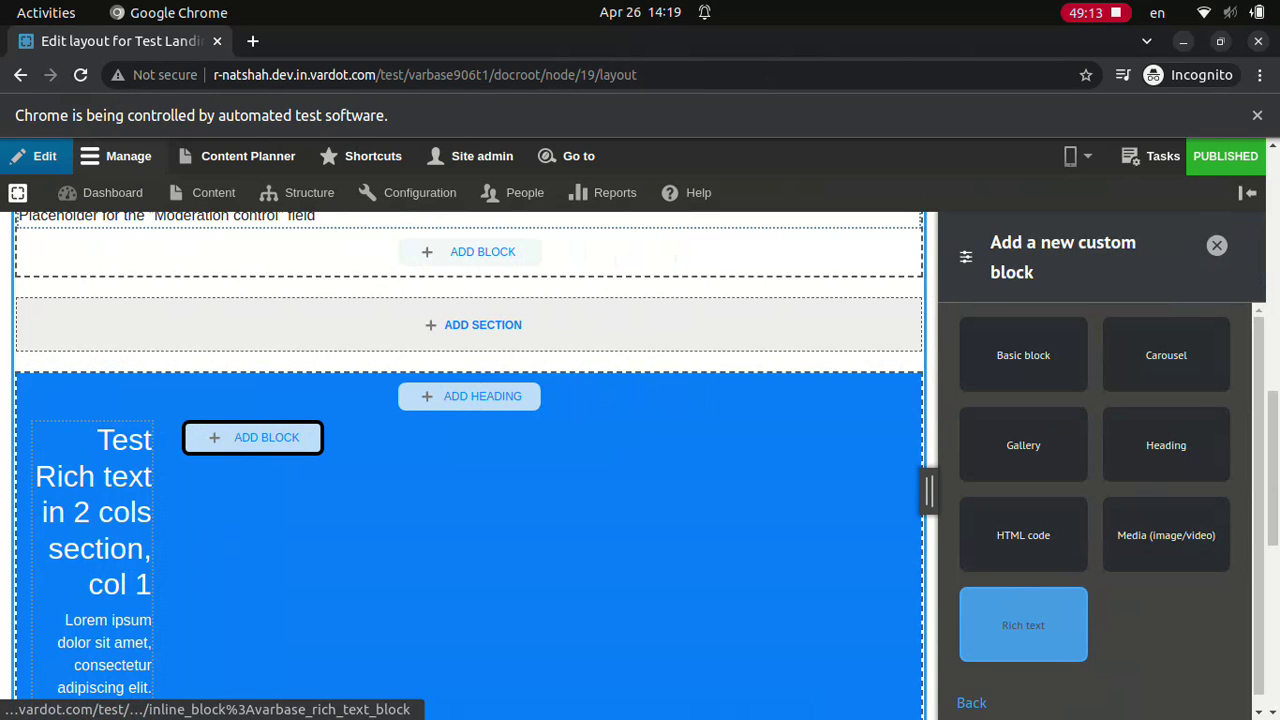
click(1023, 625)
text(Test Rich text in 2 cols section, col 2)
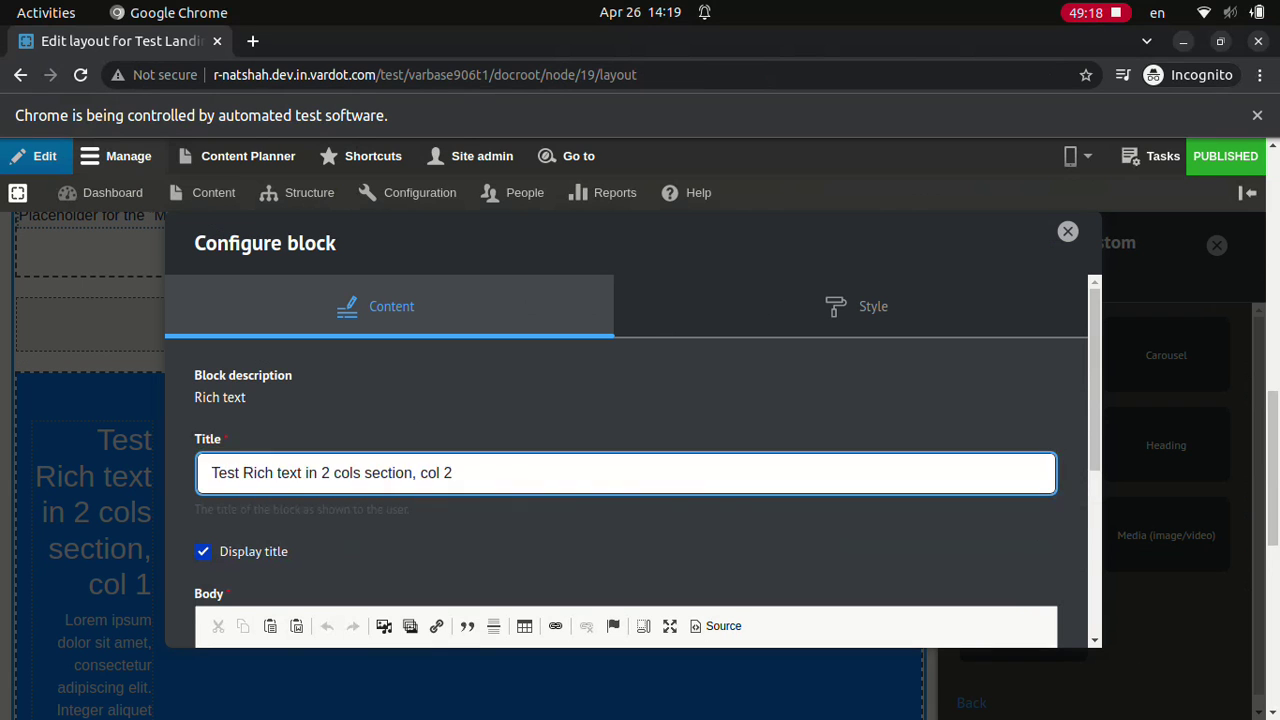
text(Lorem ipsum dolor sit amet, consectetur adipiscing elit. Integer aliquet diam nunc, ac dictum velit tincidunt quis. Integer ut imperdiet dui, sit amet tempus est. Curabitur molestie sem non purus dignissim pulvinar. Pellentesque id sapien consequat)
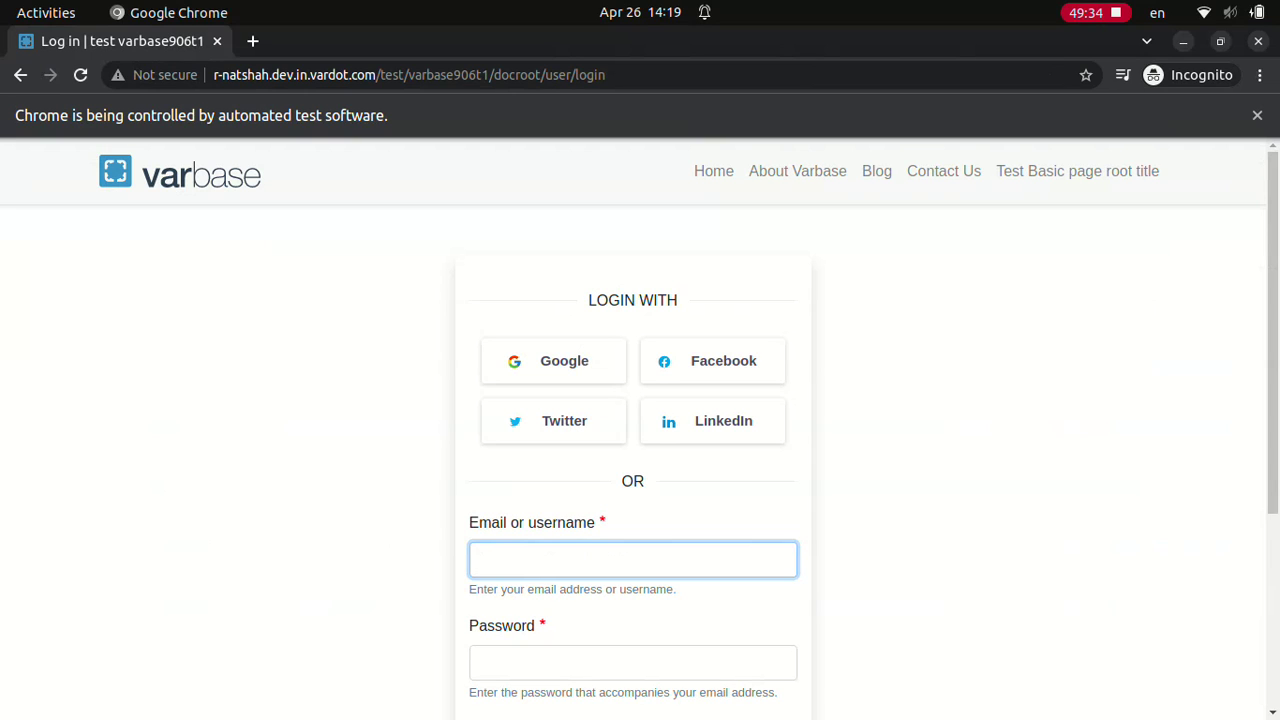
Step: Log in with the username 'webmaster' and the account password
text(webmaster)
click(632, 662)
text(d)
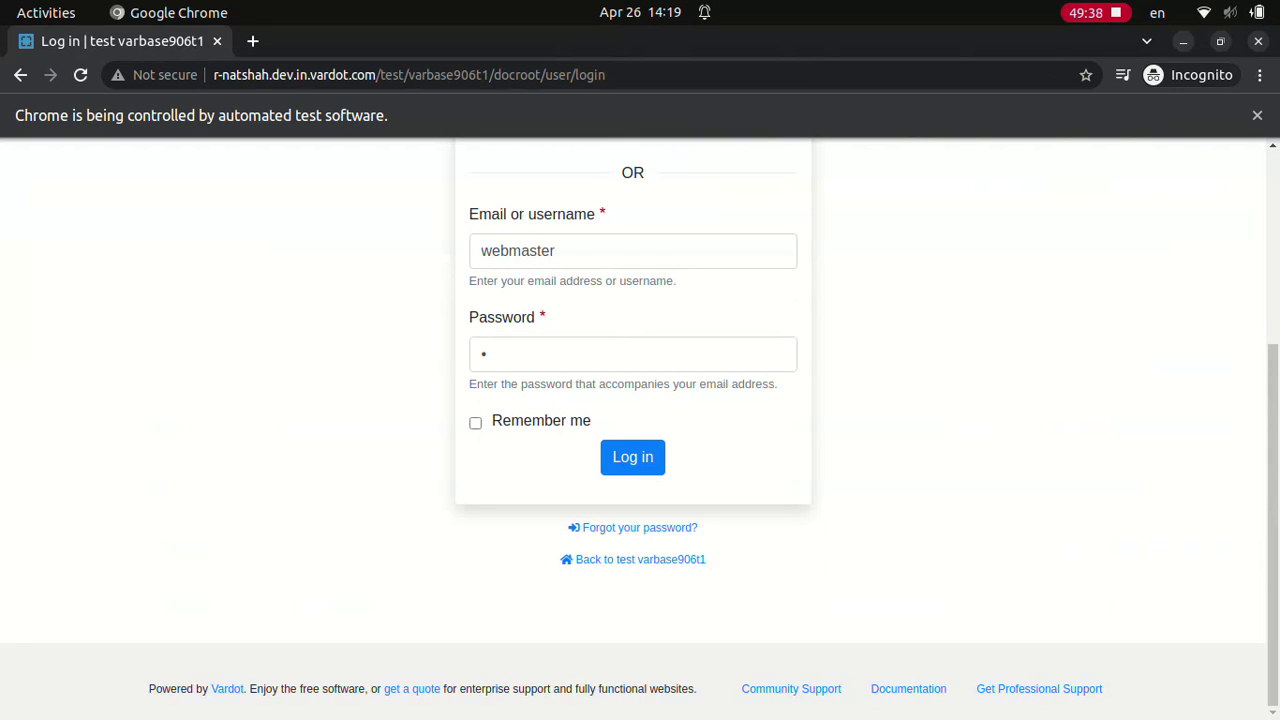
click(632, 456)
Step: Log in as webmaster and save a new entity queue named 'Test Queue'
click(632, 456)
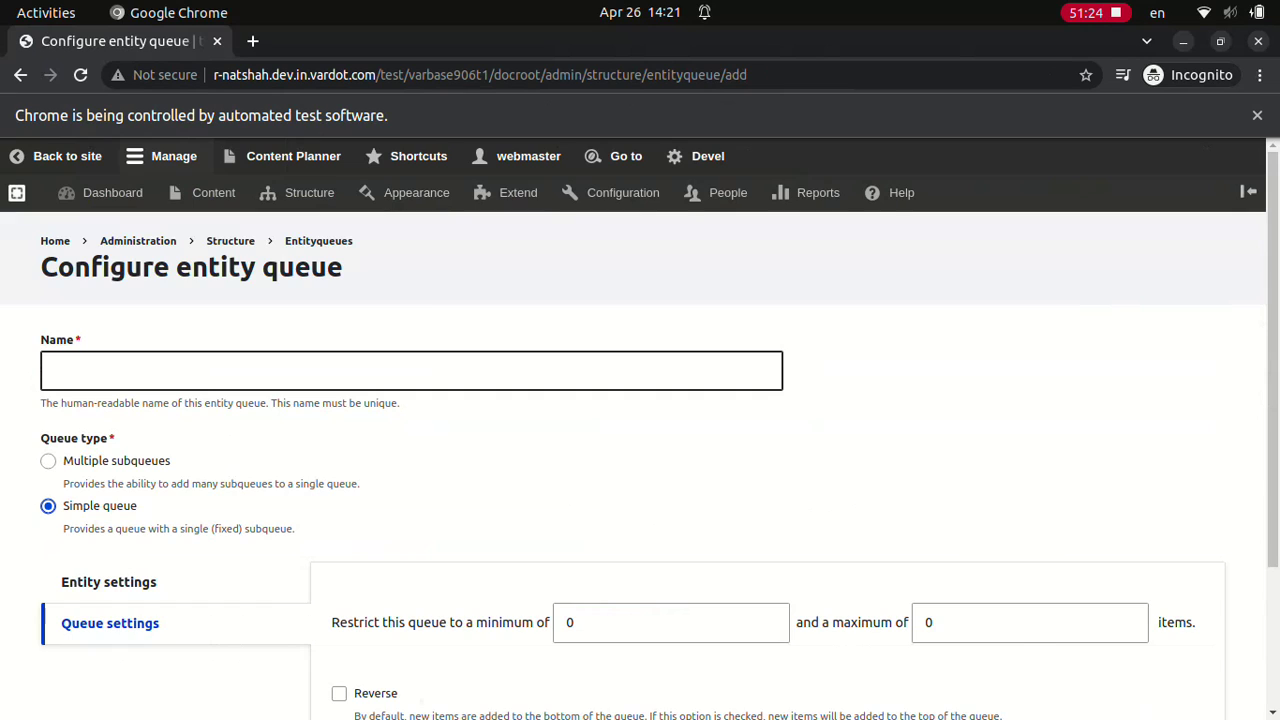
text(Test Queue)
click(76, 698)
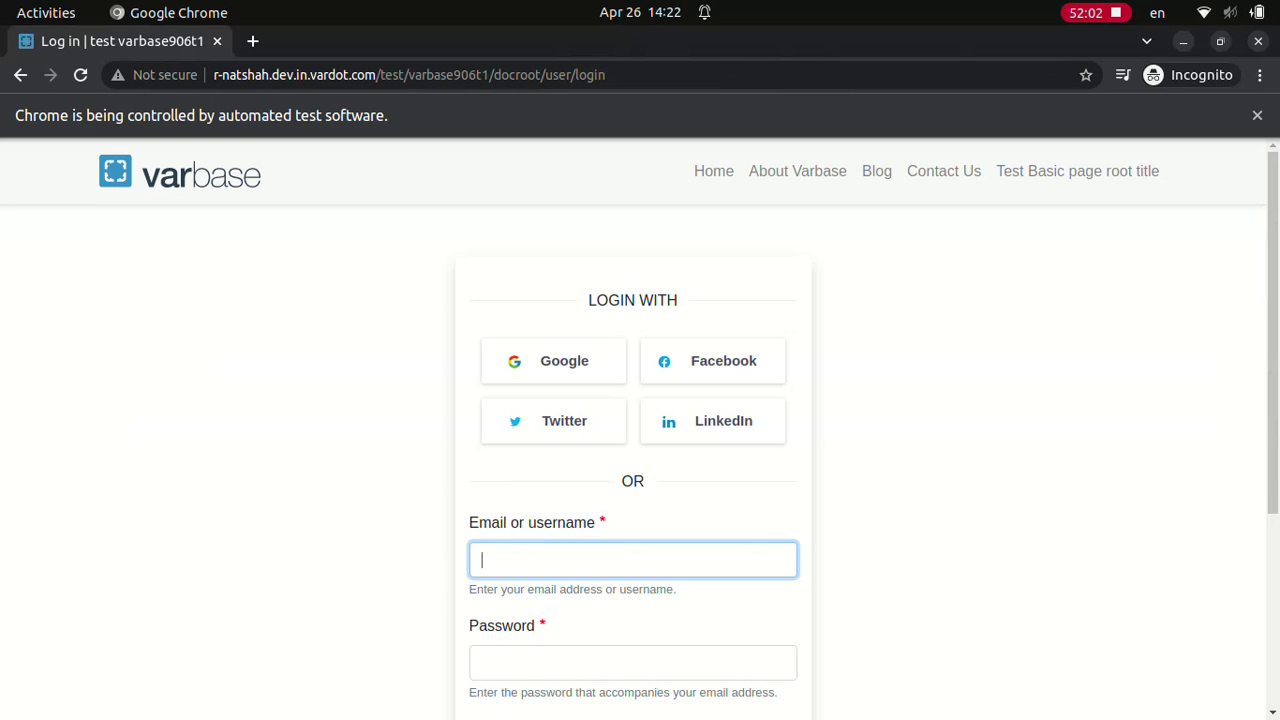
Step: Sign in again as webmaster with the account password
text(webmaster)
click(632, 662)
text(•)
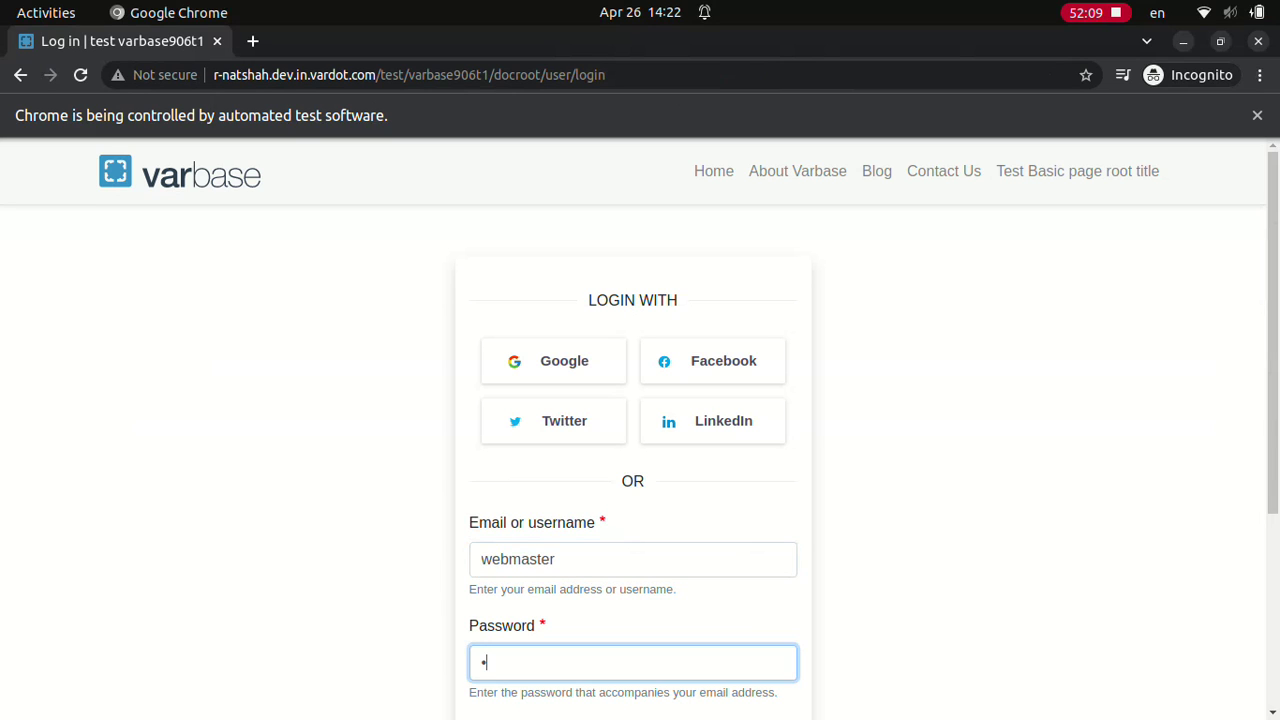
scroll(632, 430, down, 3)
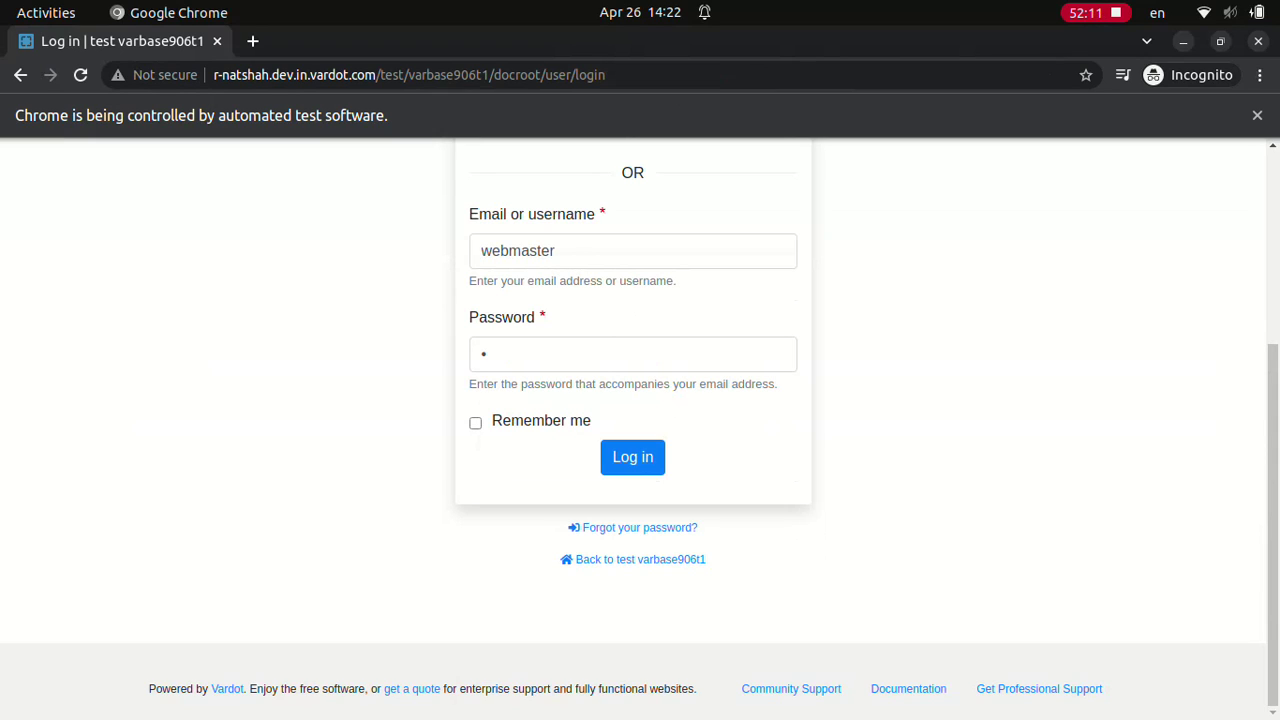
click(632, 456)
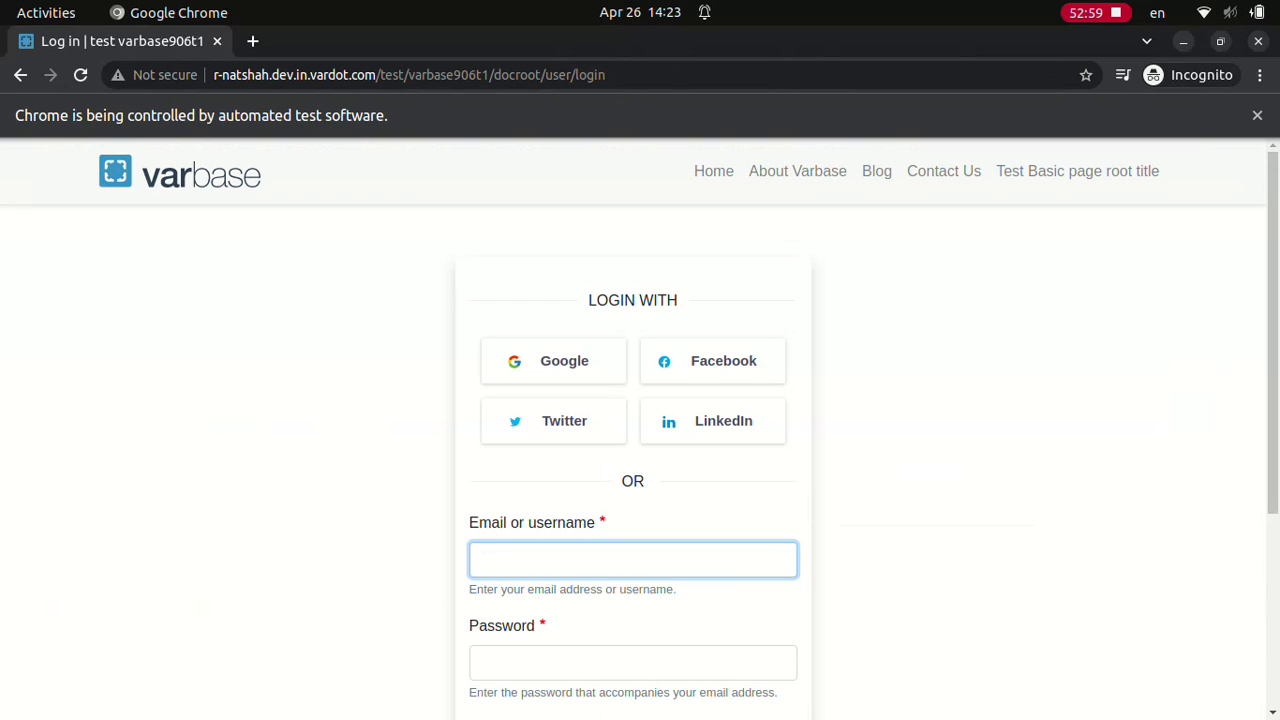
Step: Log in as webmaster with the account password
text(webmaster)
click(633, 662)
text(•)
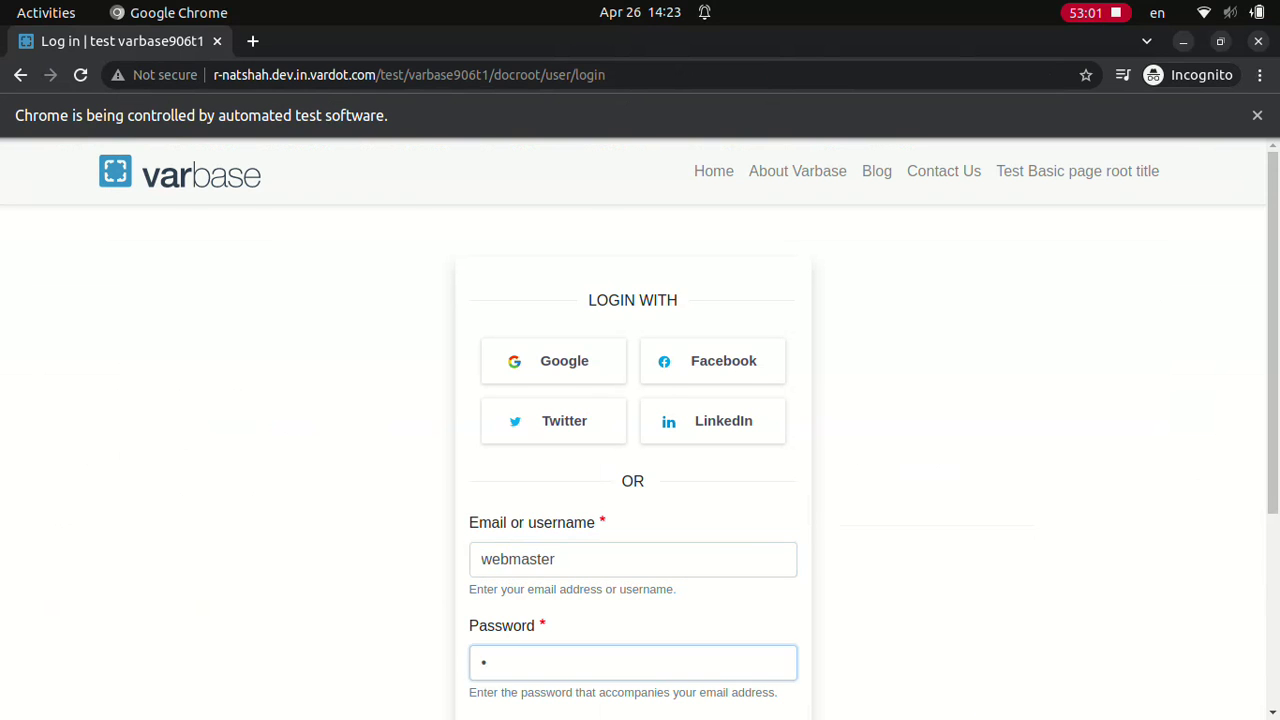
scroll(633, 430, down, 3)
click(632, 456)
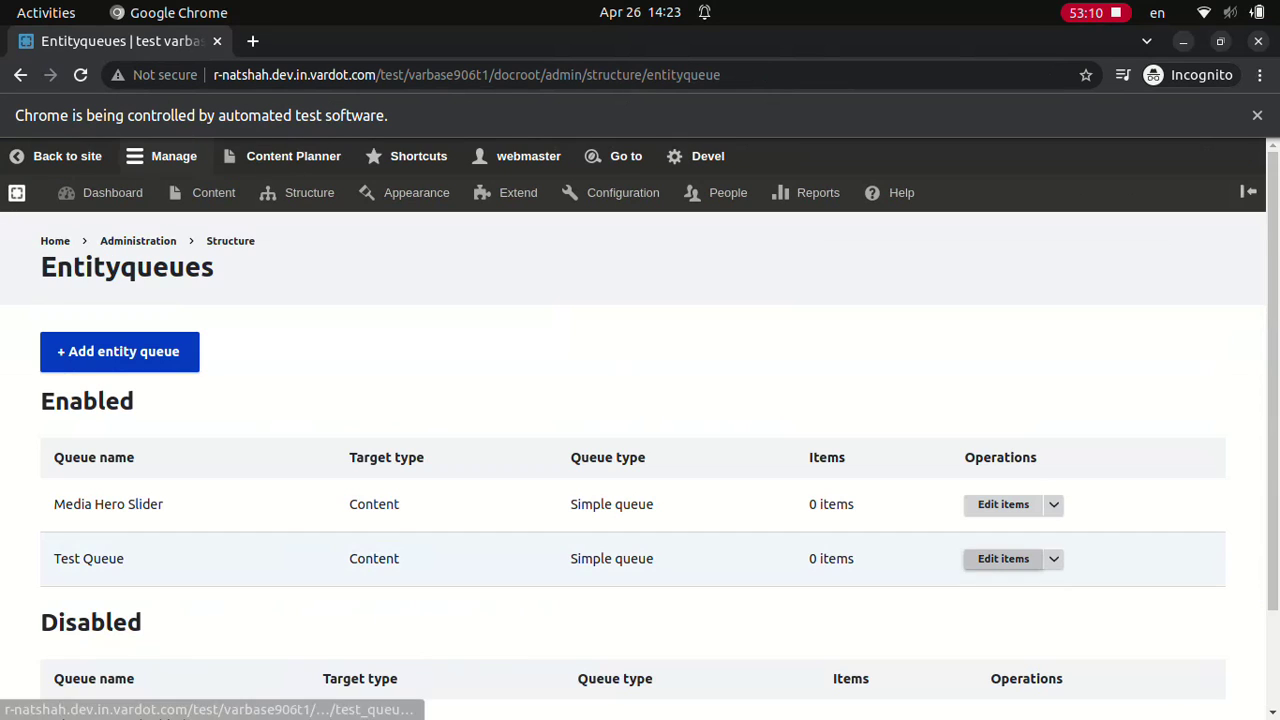
Step: Add Test content N1, N2 and N3 to Test Queue's items and save the queue
click(1003, 558)
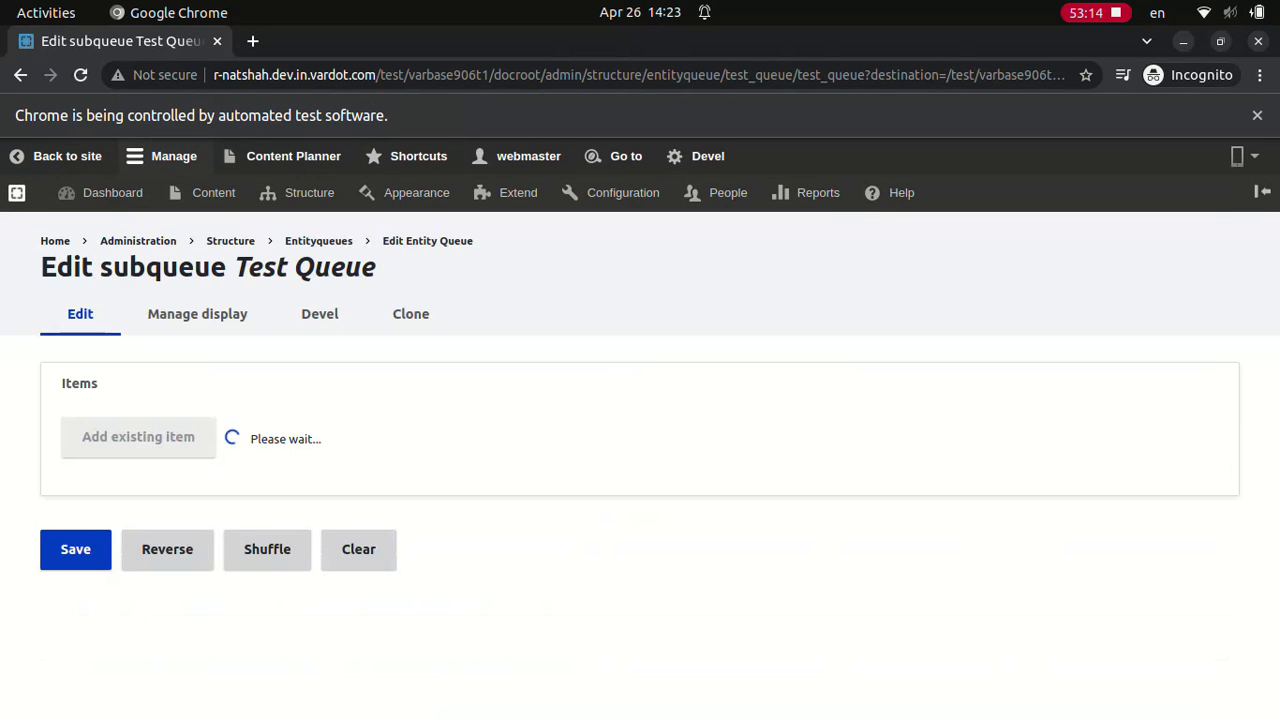
text(Test content N1)
click(126, 597)
click(137, 600)
text(Test content N2)
click(129, 697)
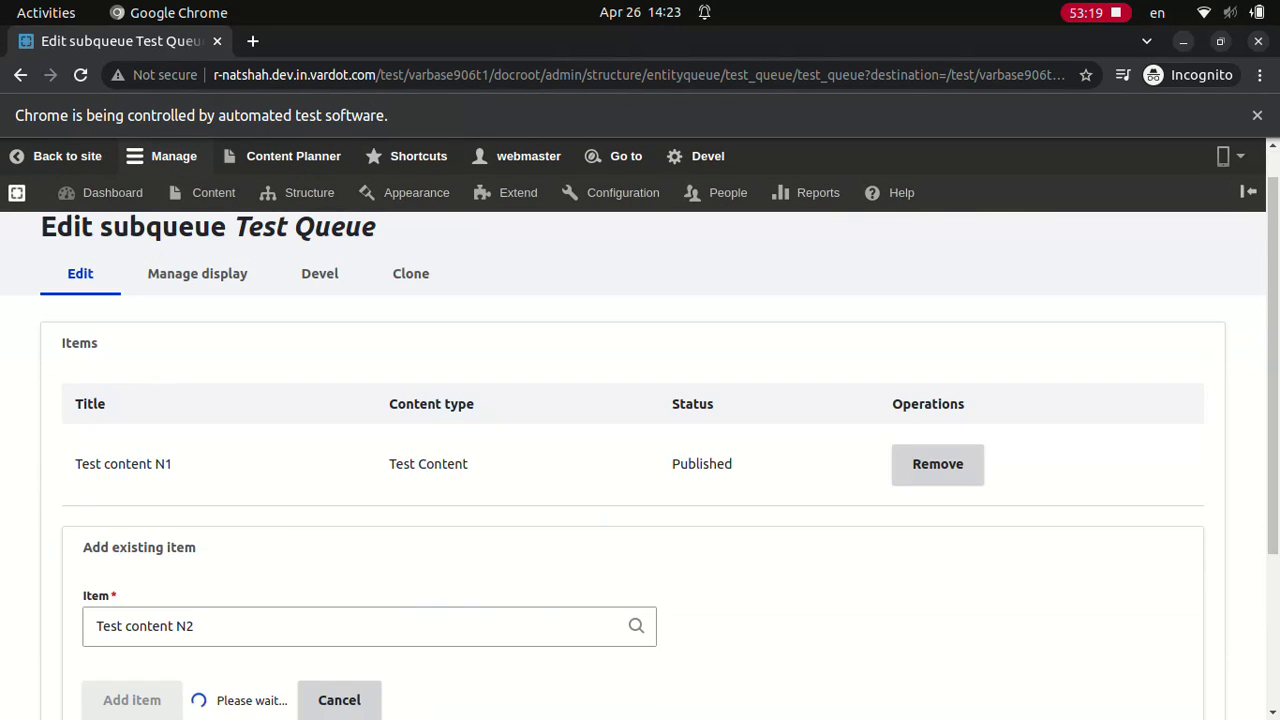
click(138, 664)
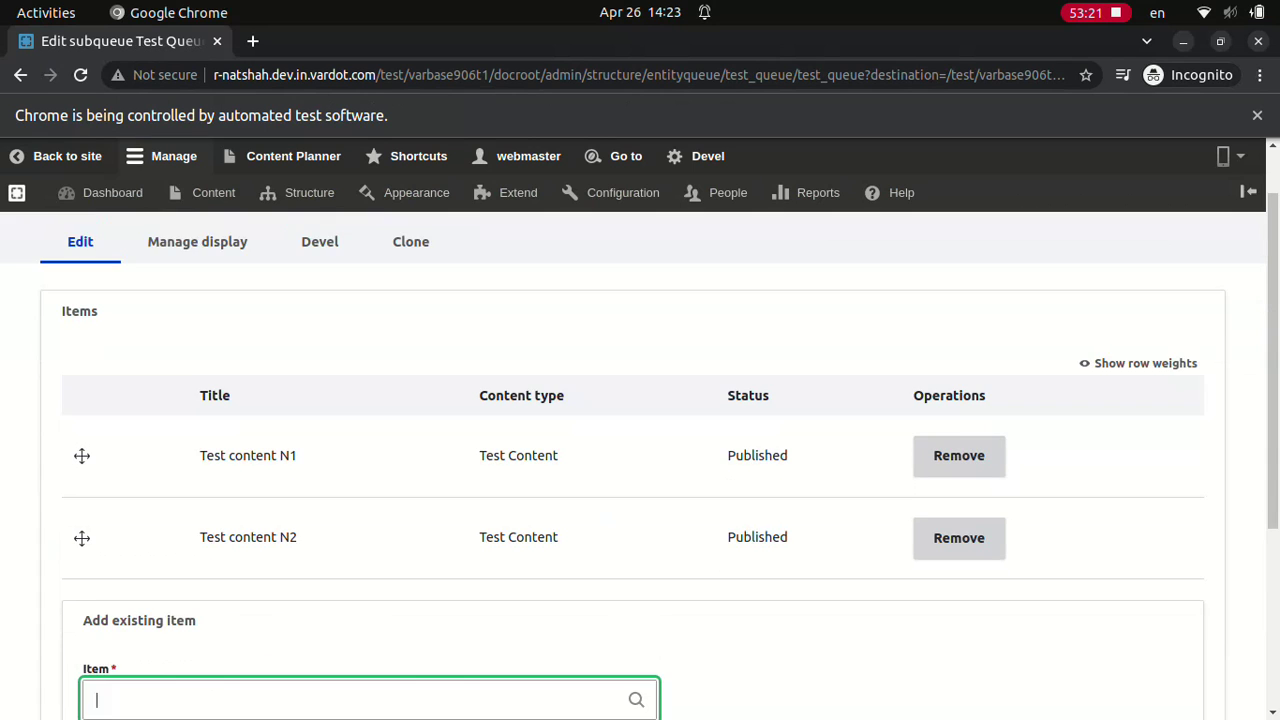
text(Test content N3)
click(126, 697)
scroll(640, 460, down, 1)
click(77, 697)
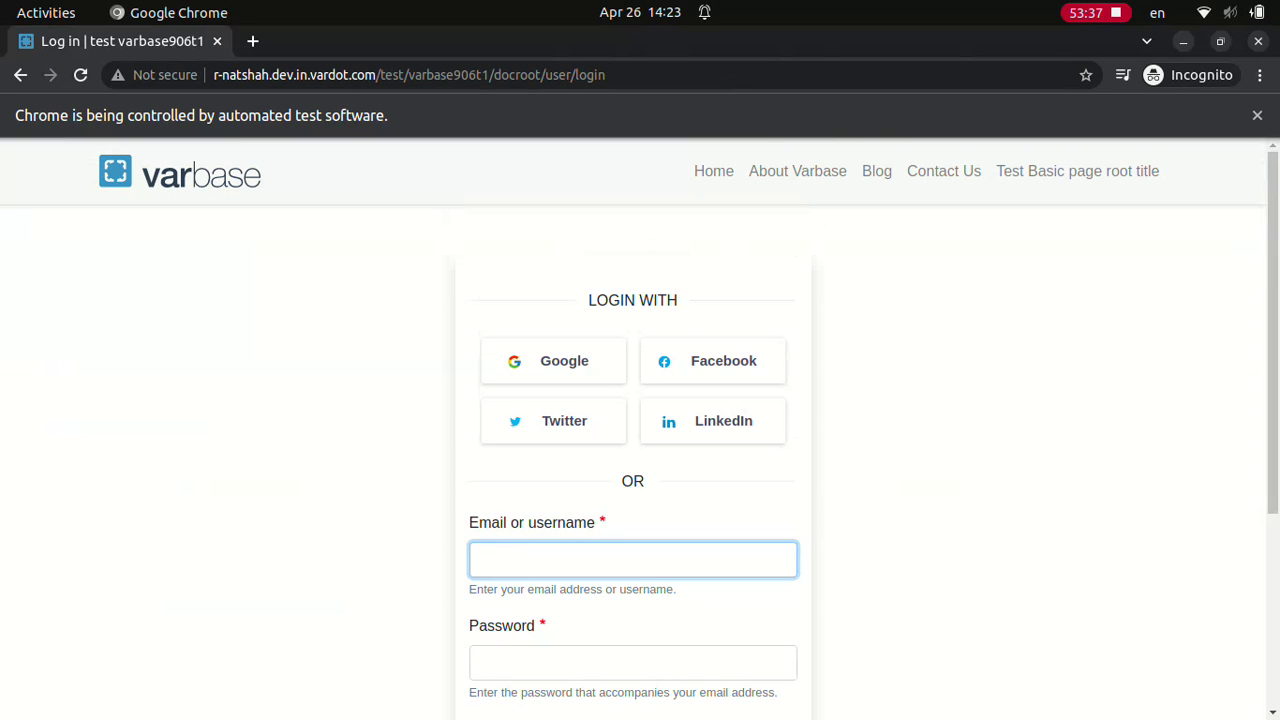
Step: Log back in as webmaster and enable Test Queue's Reverse setting so new items go on top
text(webmaster)
click(633, 662)
scroll(633, 430, down, 3)
text(a)
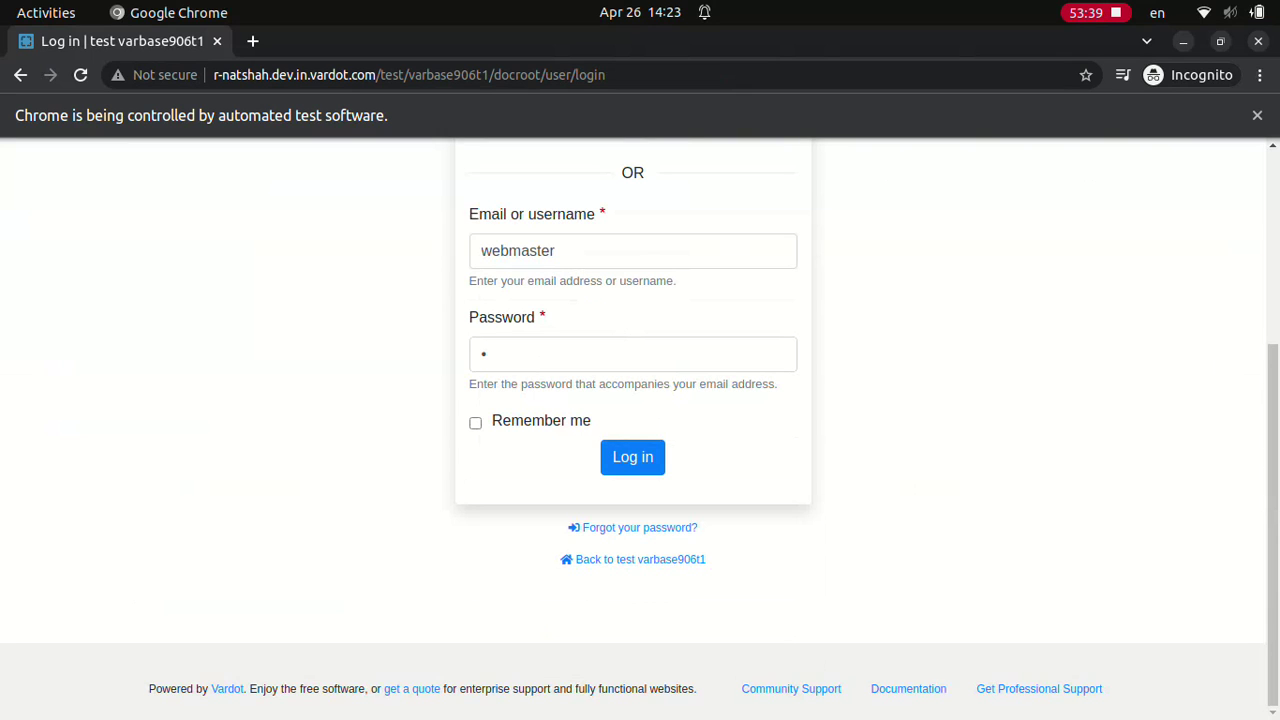
click(633, 457)
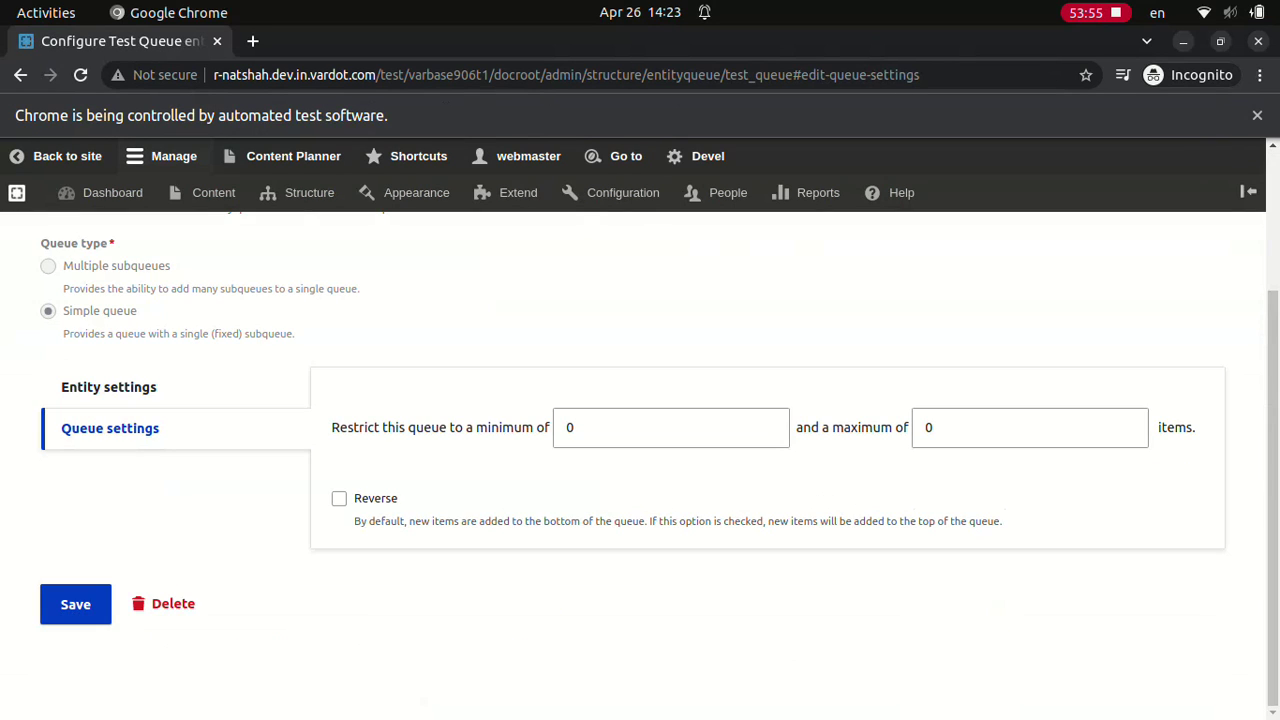
click(339, 498)
click(75, 604)
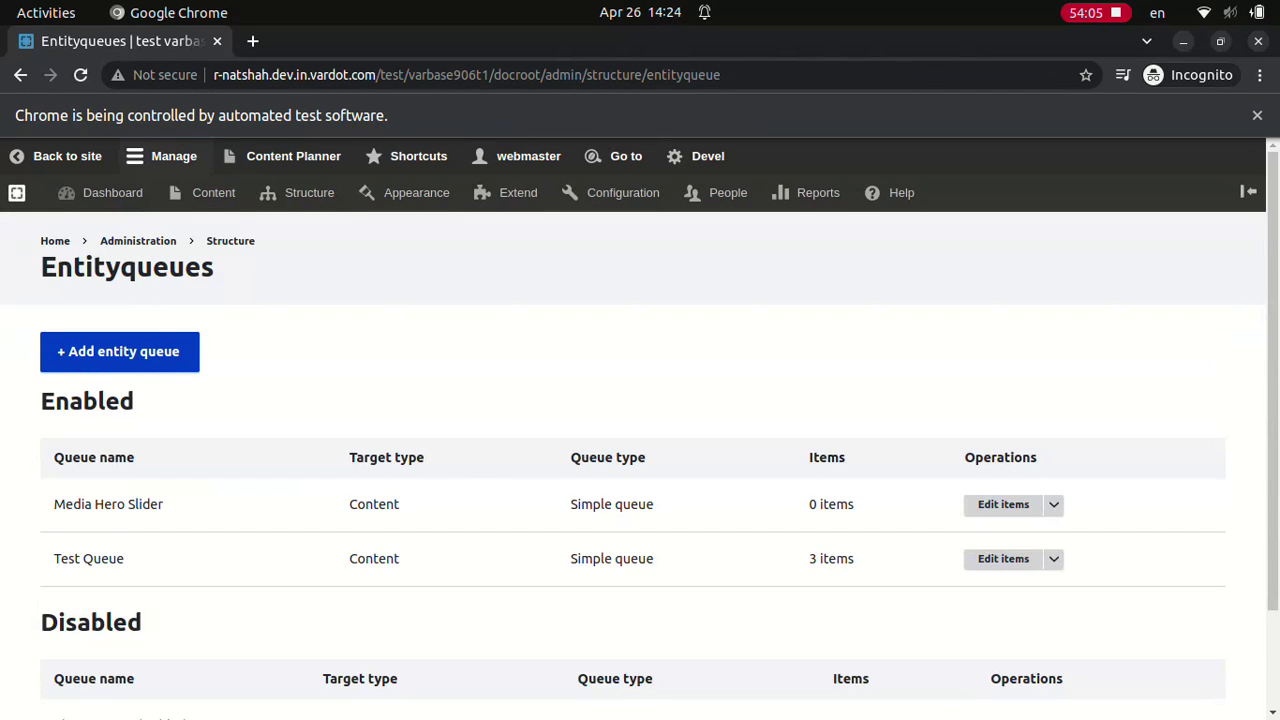
Step: Reverse Test Queue's items to the order N3, N2, N1 and save
click(1003, 558)
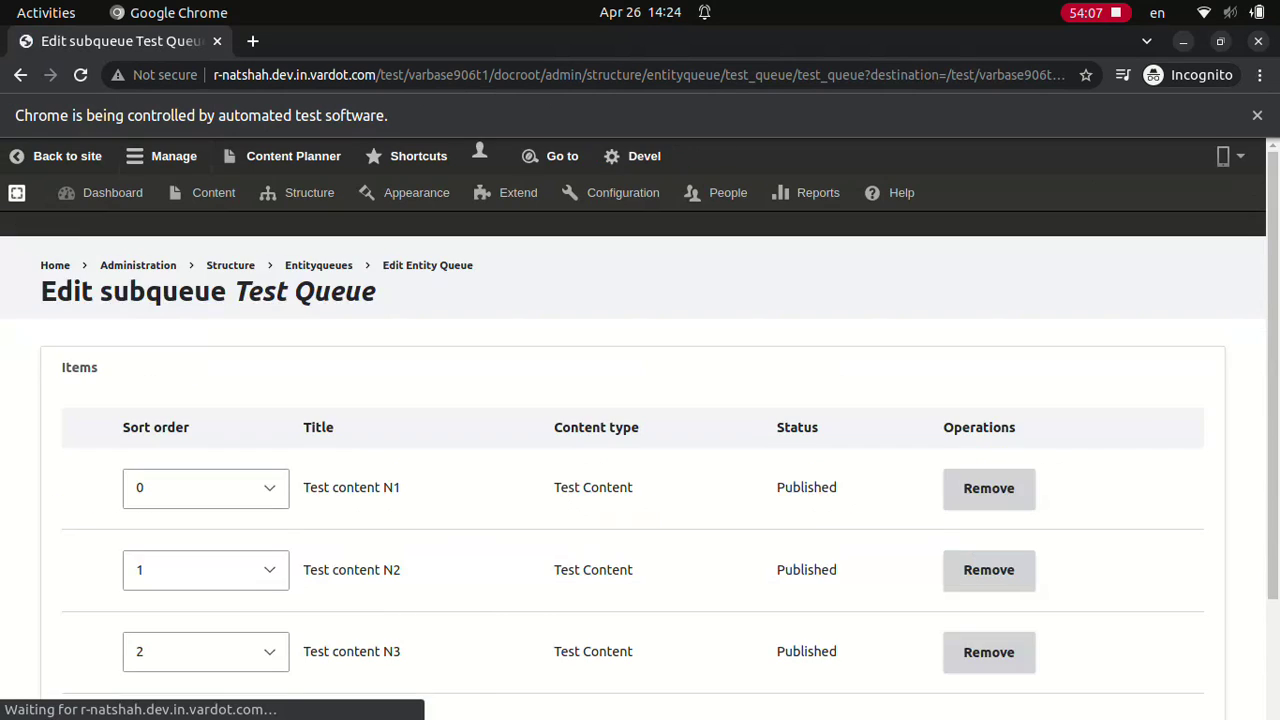
click(167, 700)
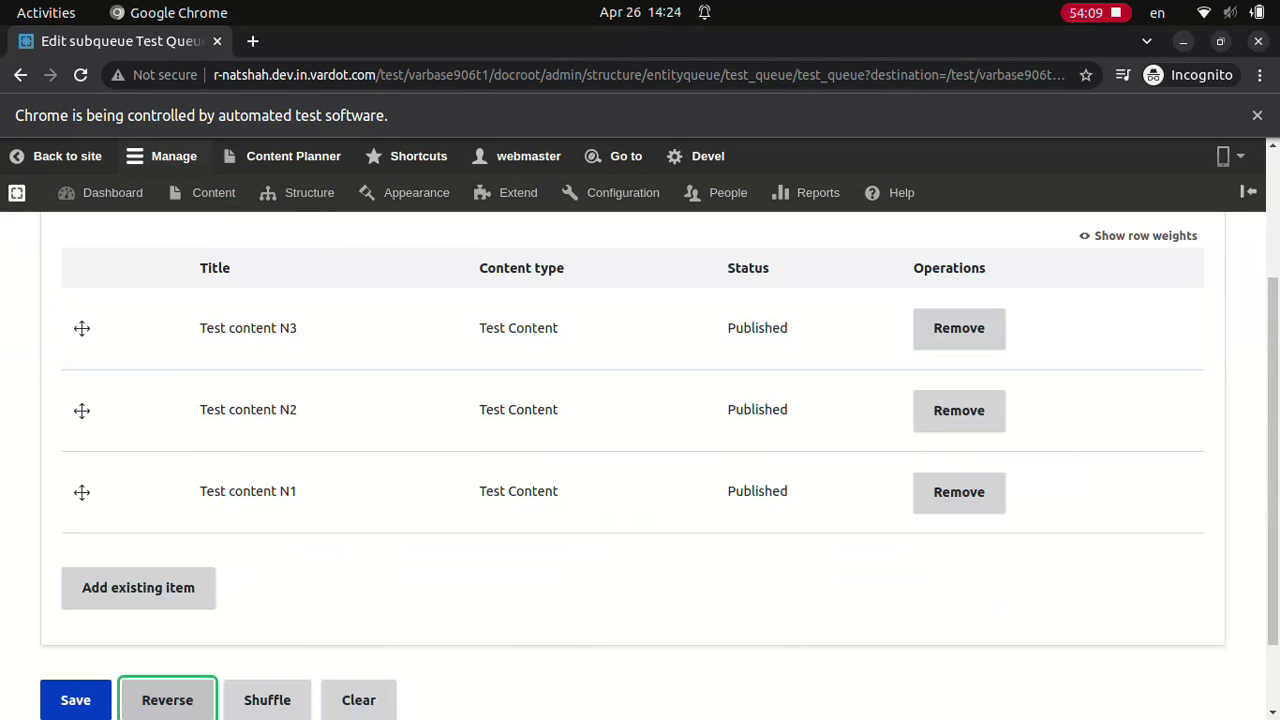
click(75, 700)
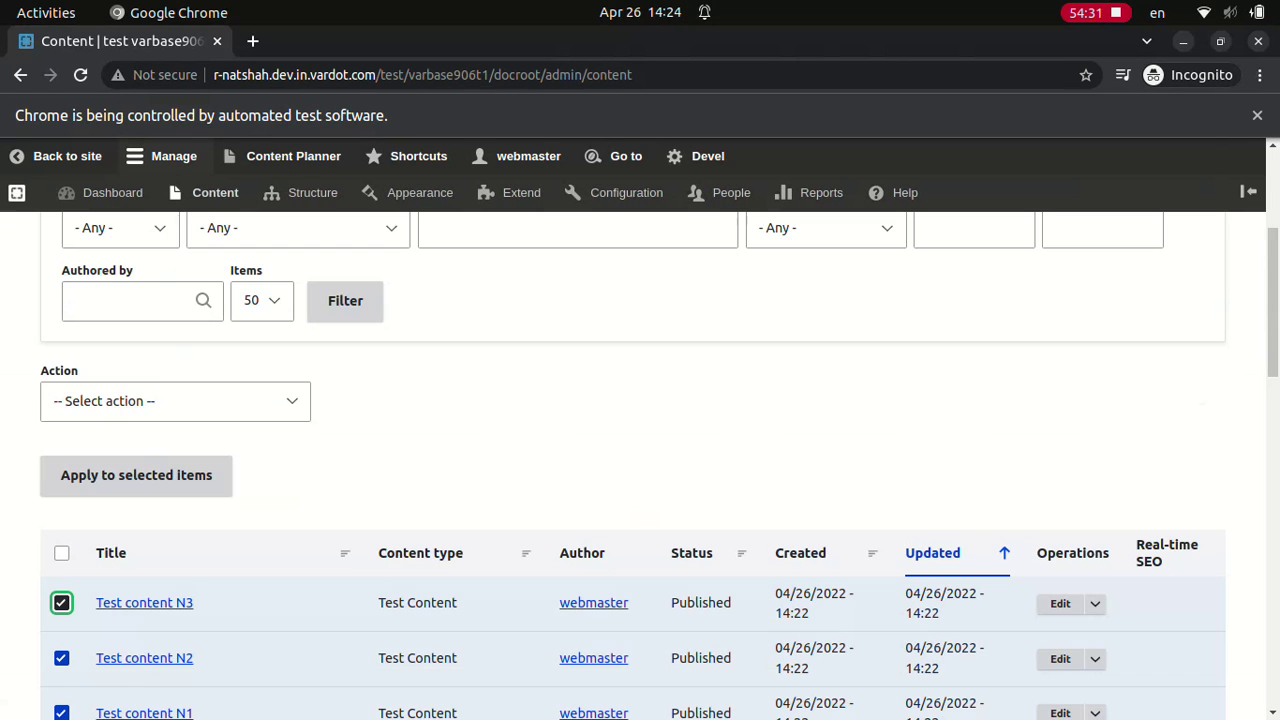
Step: Choose Delete as the bulk action for the selected content
click(175, 401)
key(Tab)
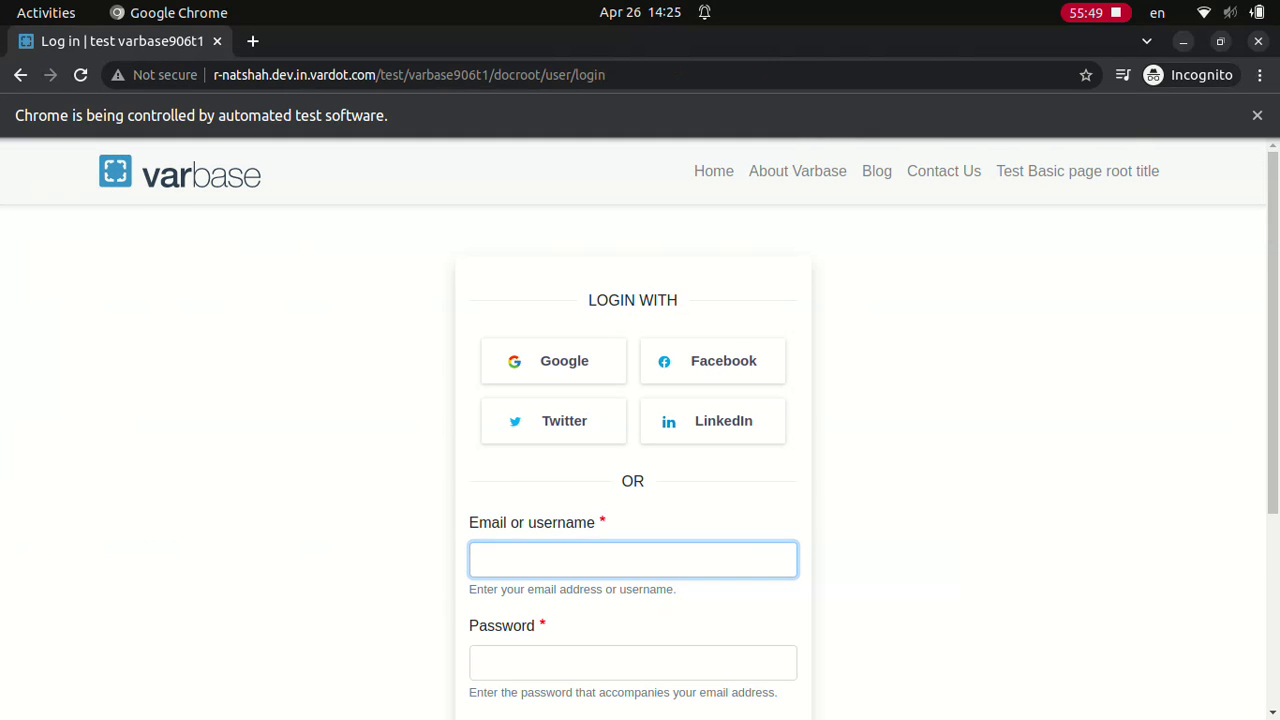
Step: Log in with the site admin username and its password
text(Site admin)
click(633, 662)
text(************)
scroll(640, 430, down, 3)
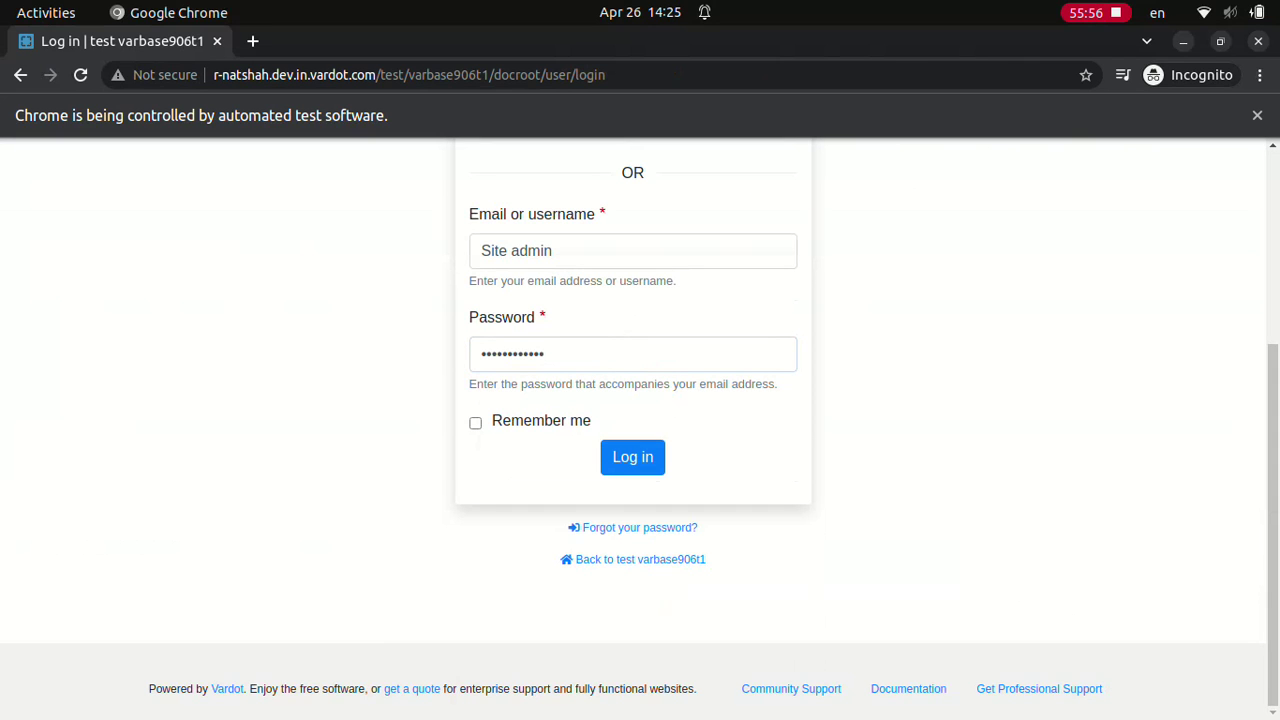
click(632, 456)
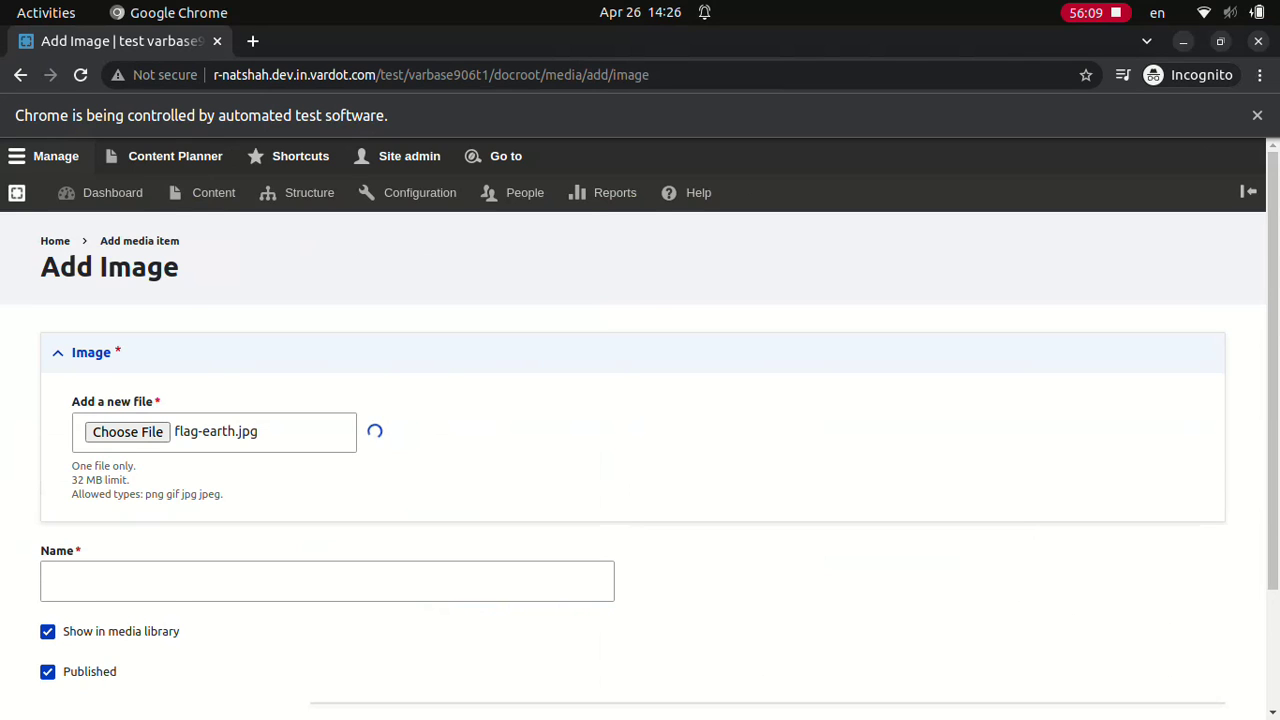
Step: Save the image with alt 'Flag Earth in space', title 'Flag Earth all earth in space', name 'Flag Earth'
text(Flag Earth in space)
key(Tab)
text(Flag Earth all earth in space)
key(Tab)
text(Flag Earth)
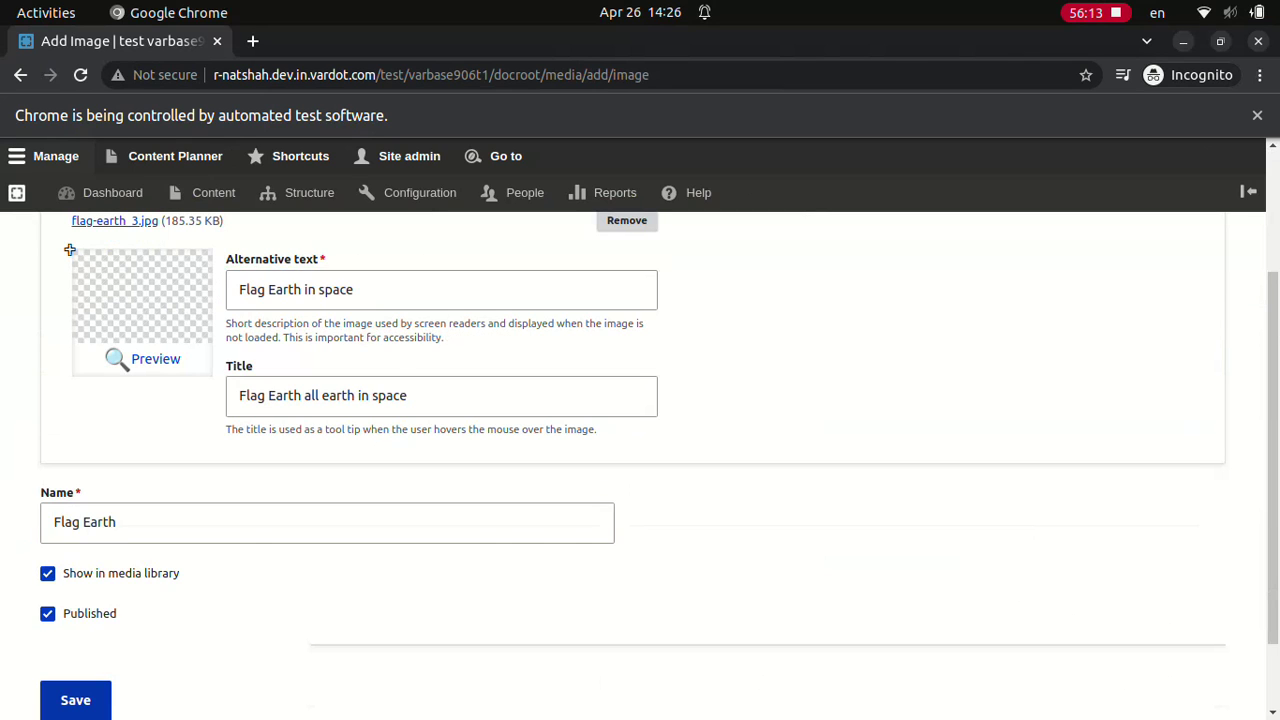
click(75, 700)
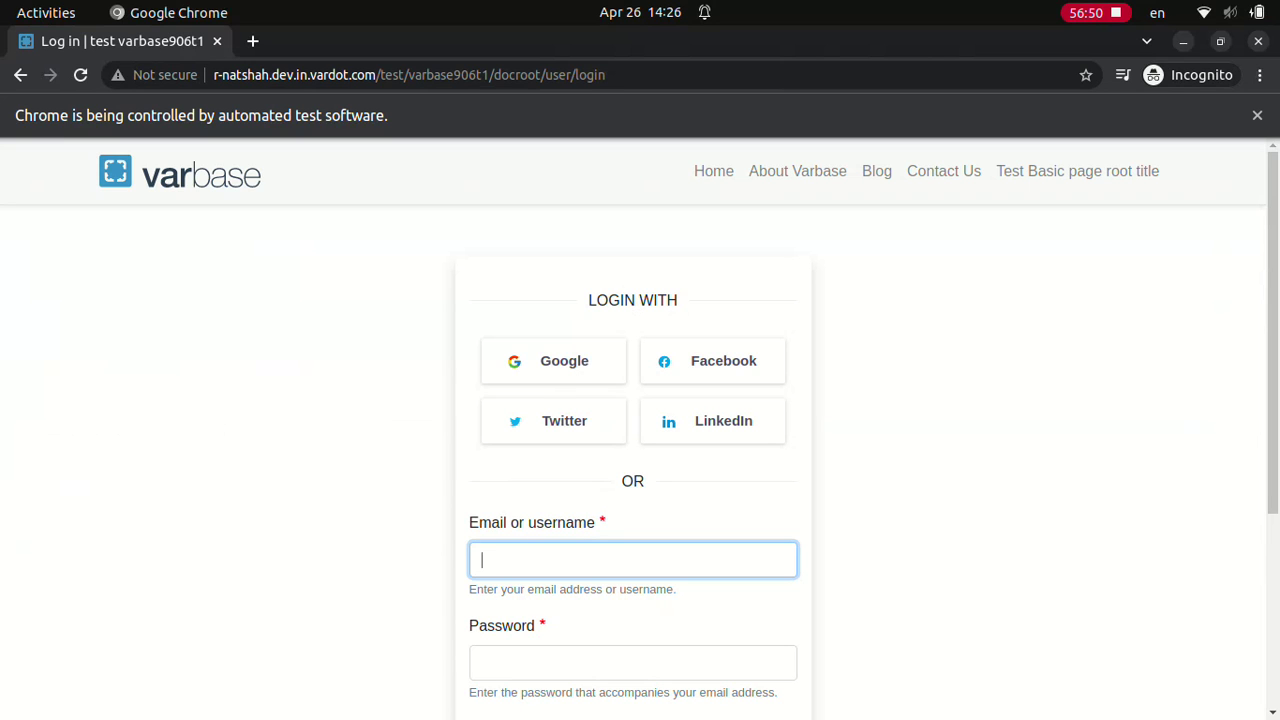
Step: Sign in with the super admin username and its password
text(Super admin)
click(632, 662)
text(••••••••••••)
scroll(640, 430, down, 3)
click(632, 456)
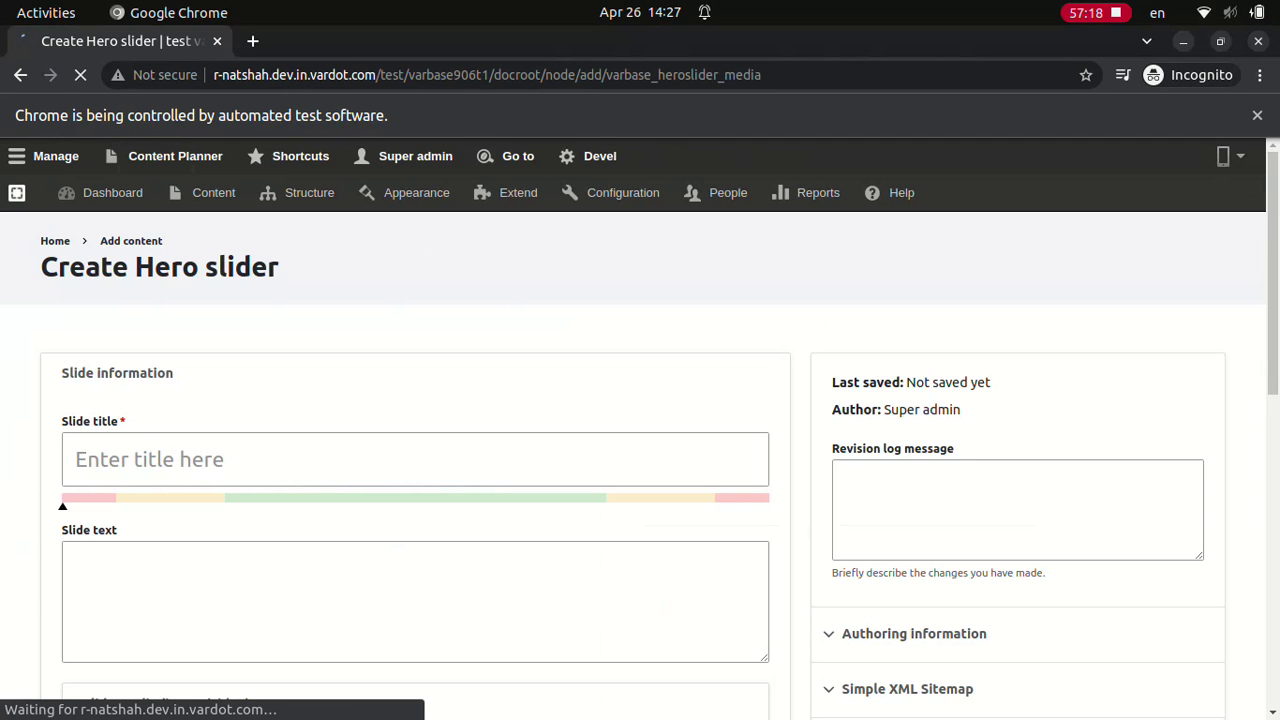
Step: Title the slider 'Test hero slider #1', add slide text #1, attach Flag Earth, and save
text(Test hero slider #1Test hero slider slide text #1)
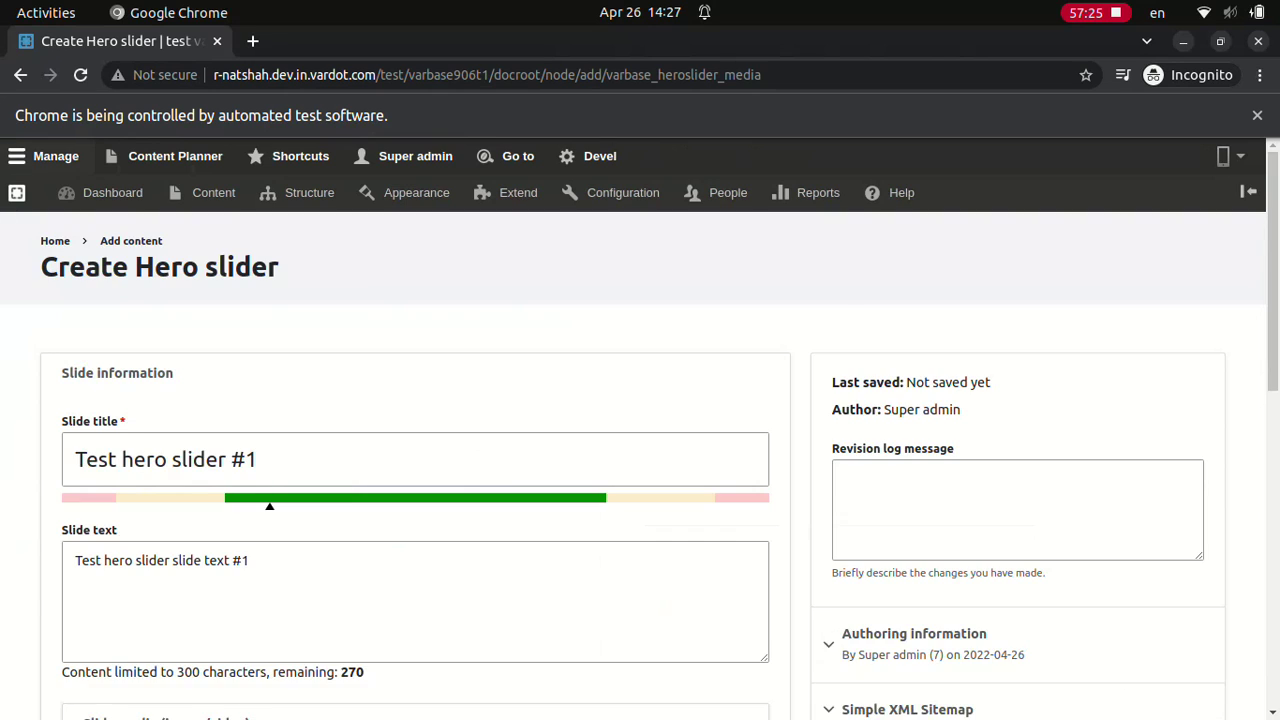
scroll(640, 450, down, 2)
click(137, 679)
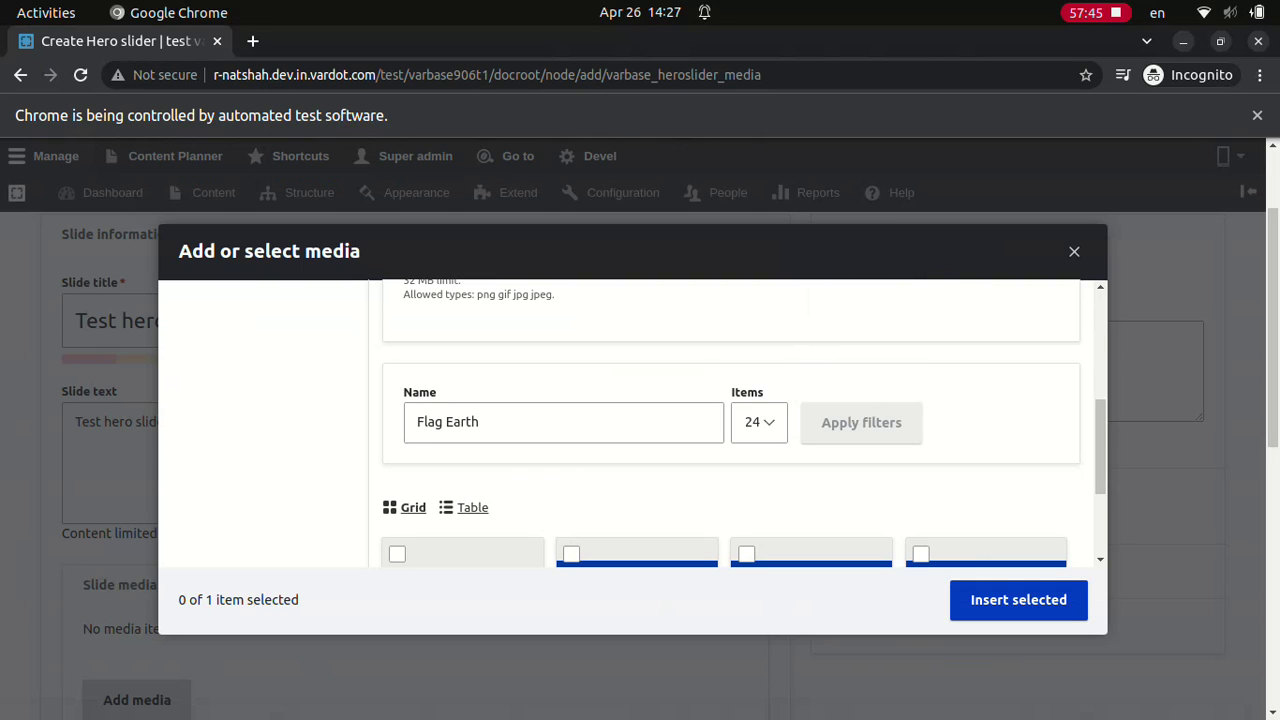
click(397, 554)
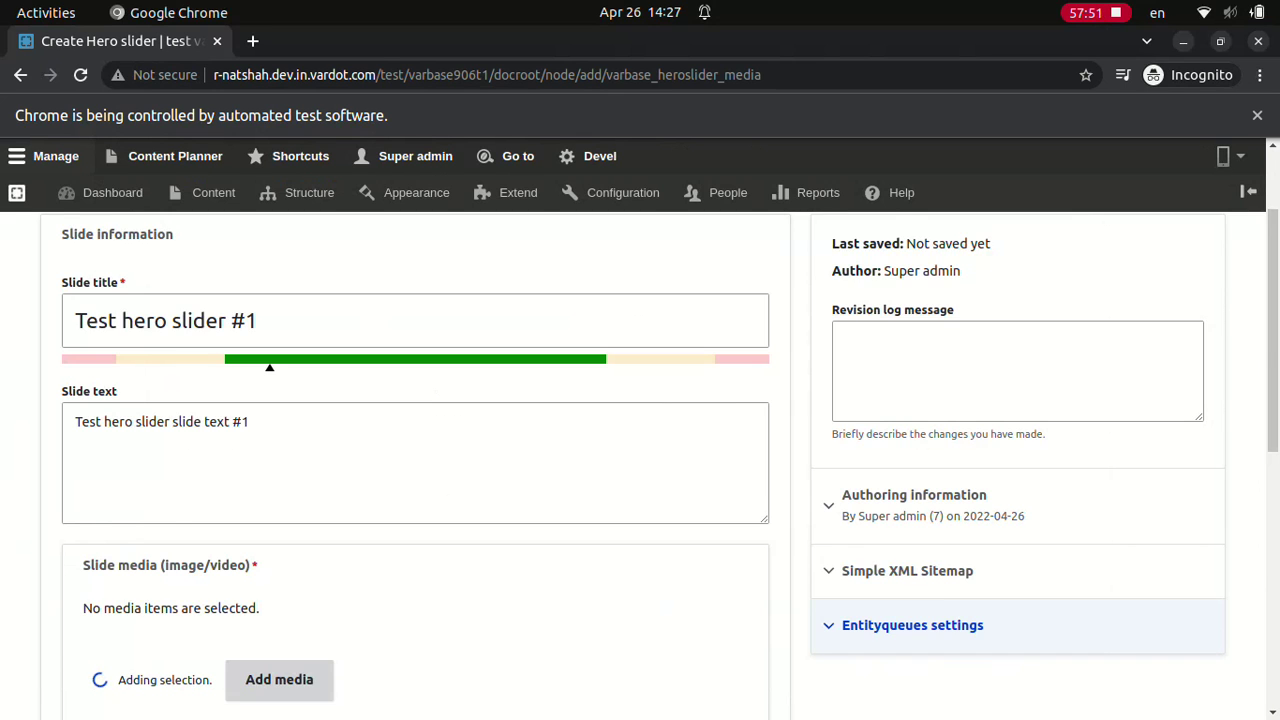
click(75, 603)
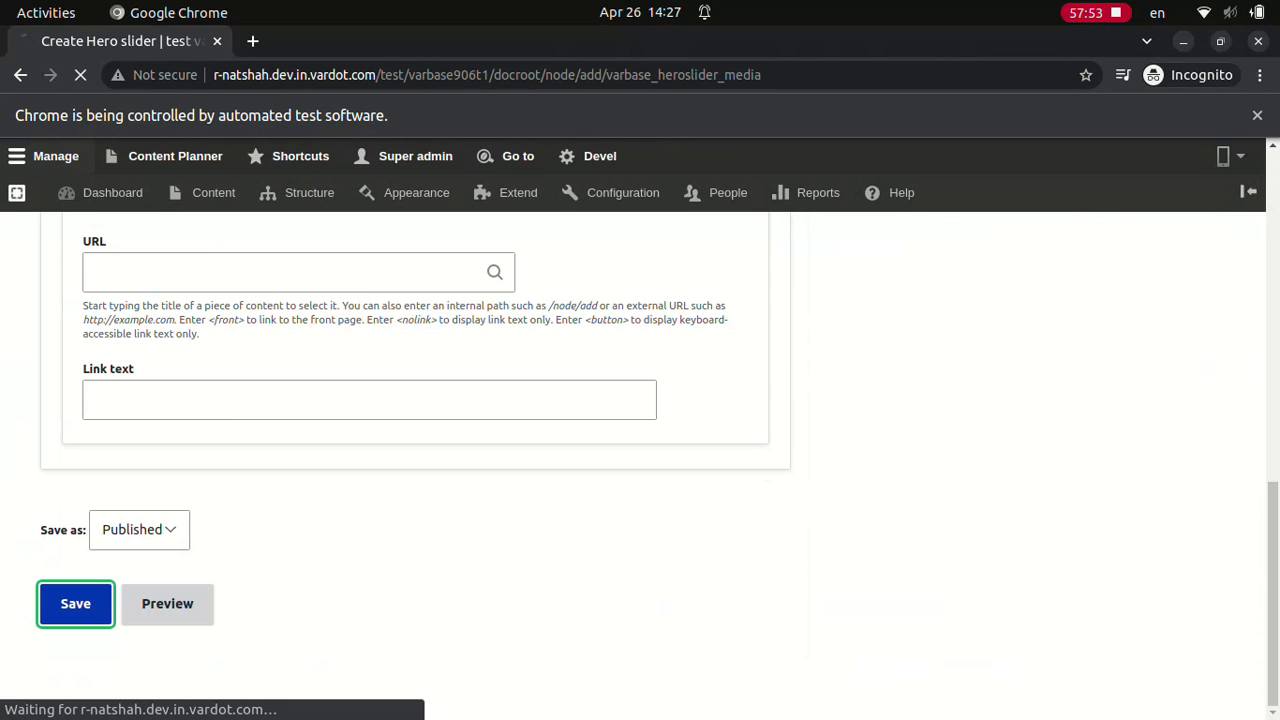
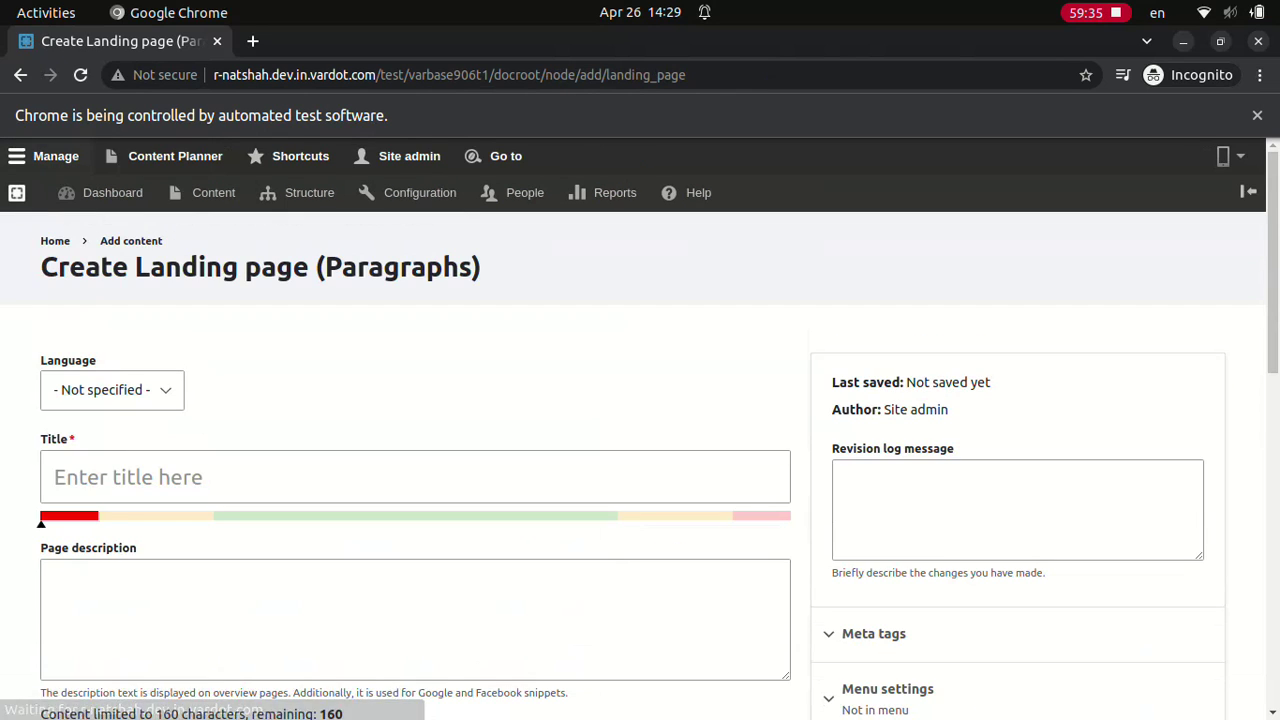
Step: Save the landing page 'Test Clone landing page' with description 'Test landing page description text' and a Site branding block
click(415, 477)
text(Test Clone landing page)
click(415, 578)
text(Test landing page description text)
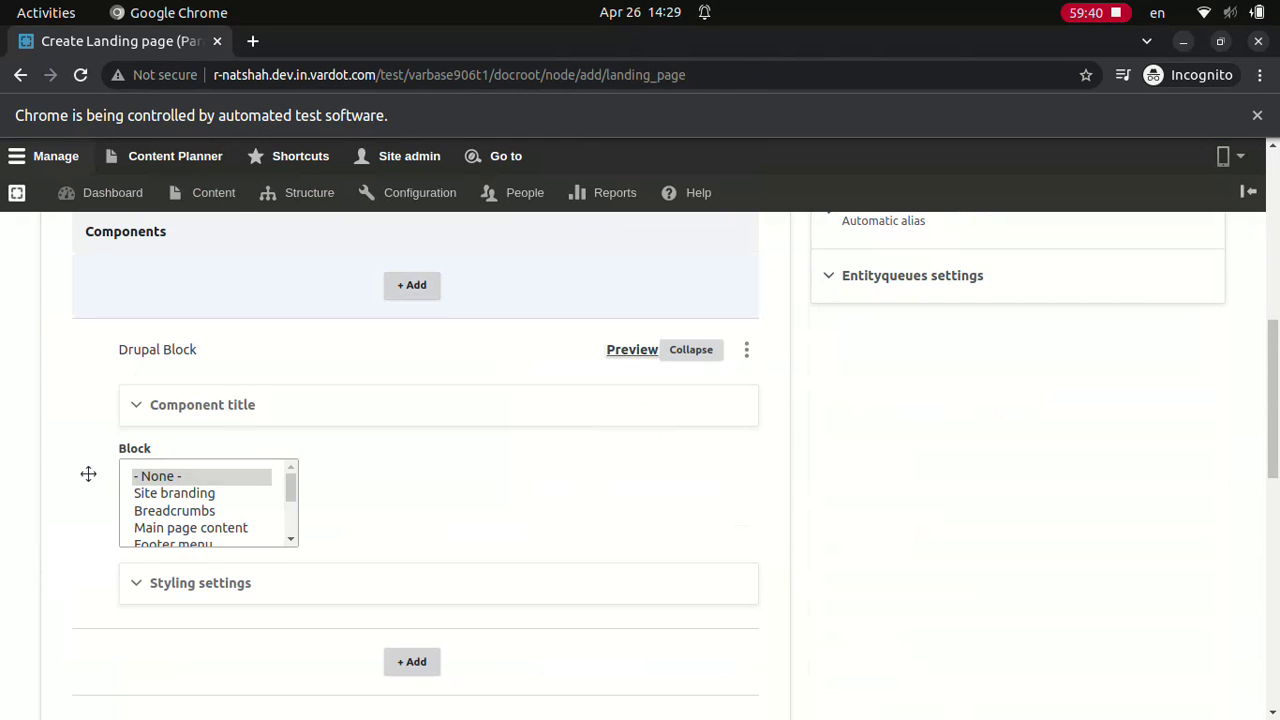
click(174, 493)
click(75, 603)
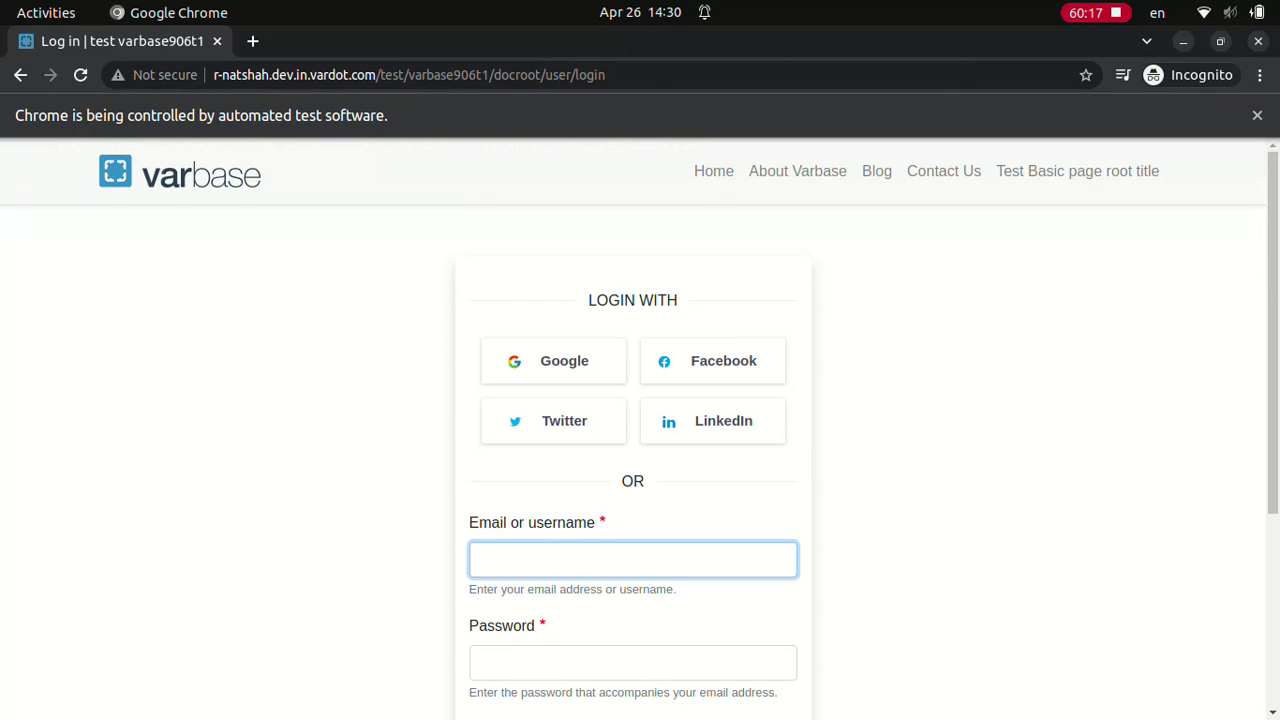
Step: Log in with the super admin account and its password
text(Super admin)
click(632, 662)
text(dD.123123ddd)
scroll(640, 430, down, 3)
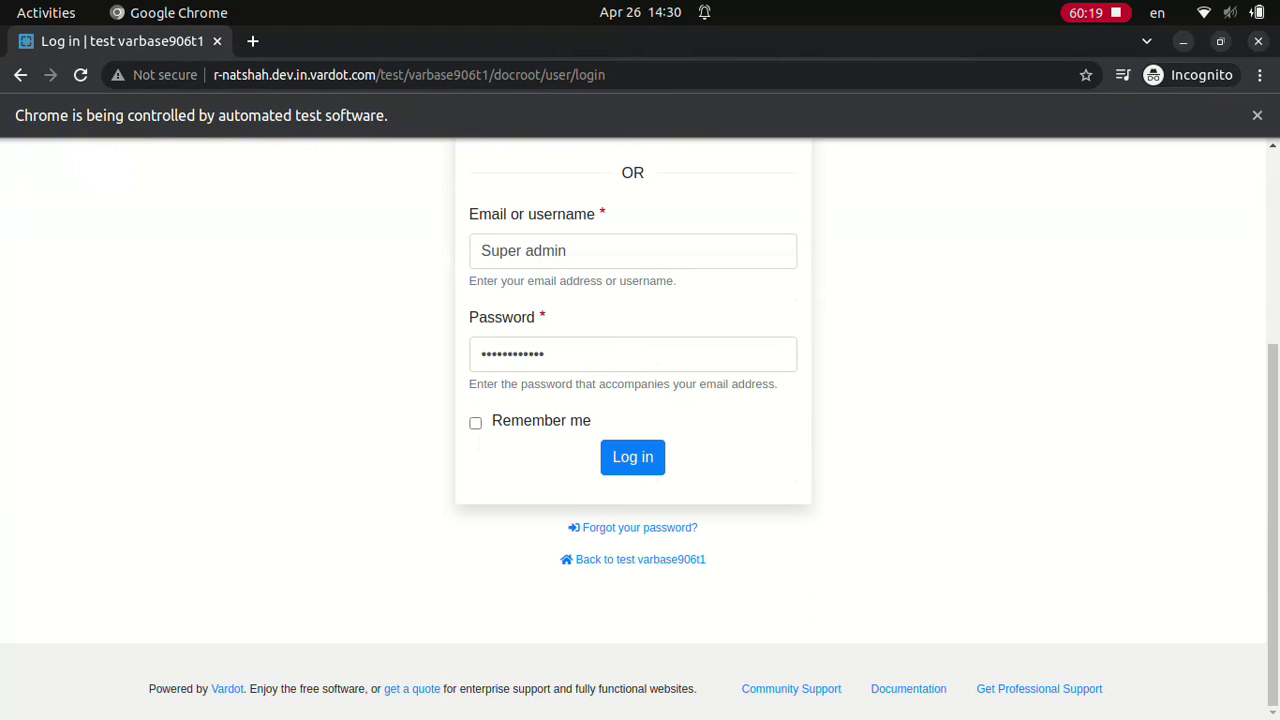
click(632, 456)
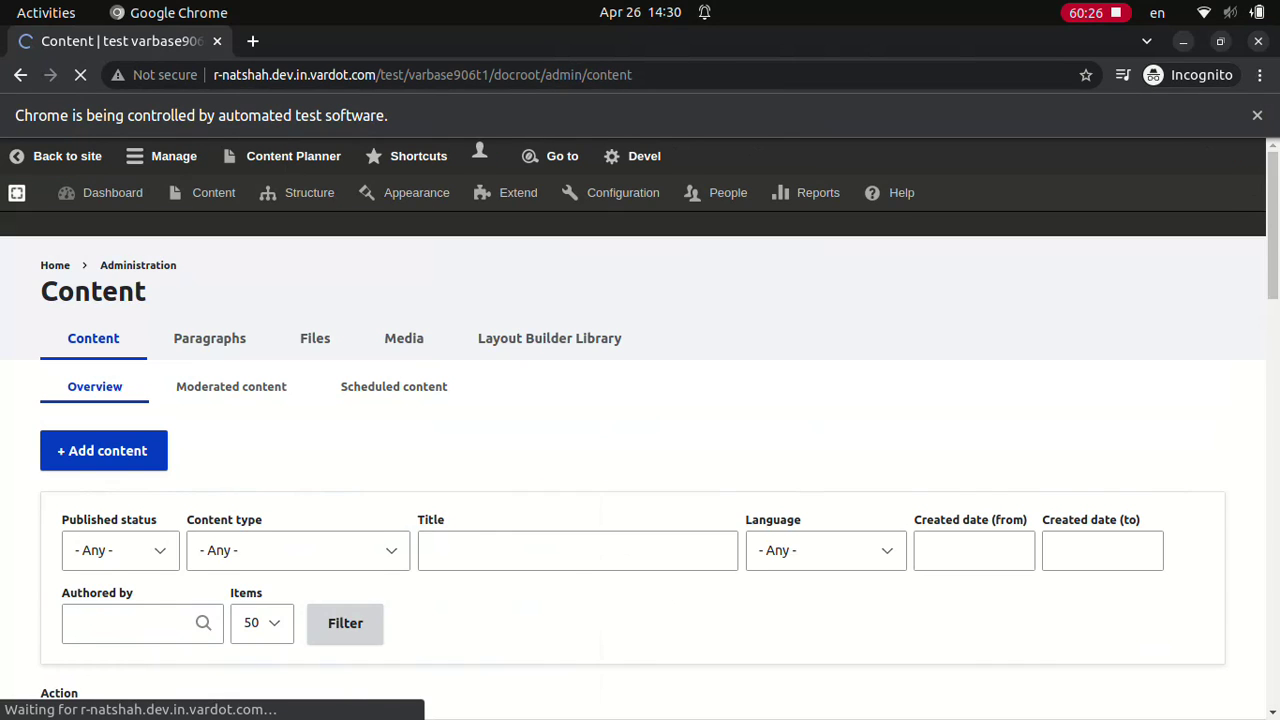
Step: Filter content by 'Test Clone landing page - Cloned' and delete the selected cloned page
text(Test Clone landing page - Cloned)
click(345, 623)
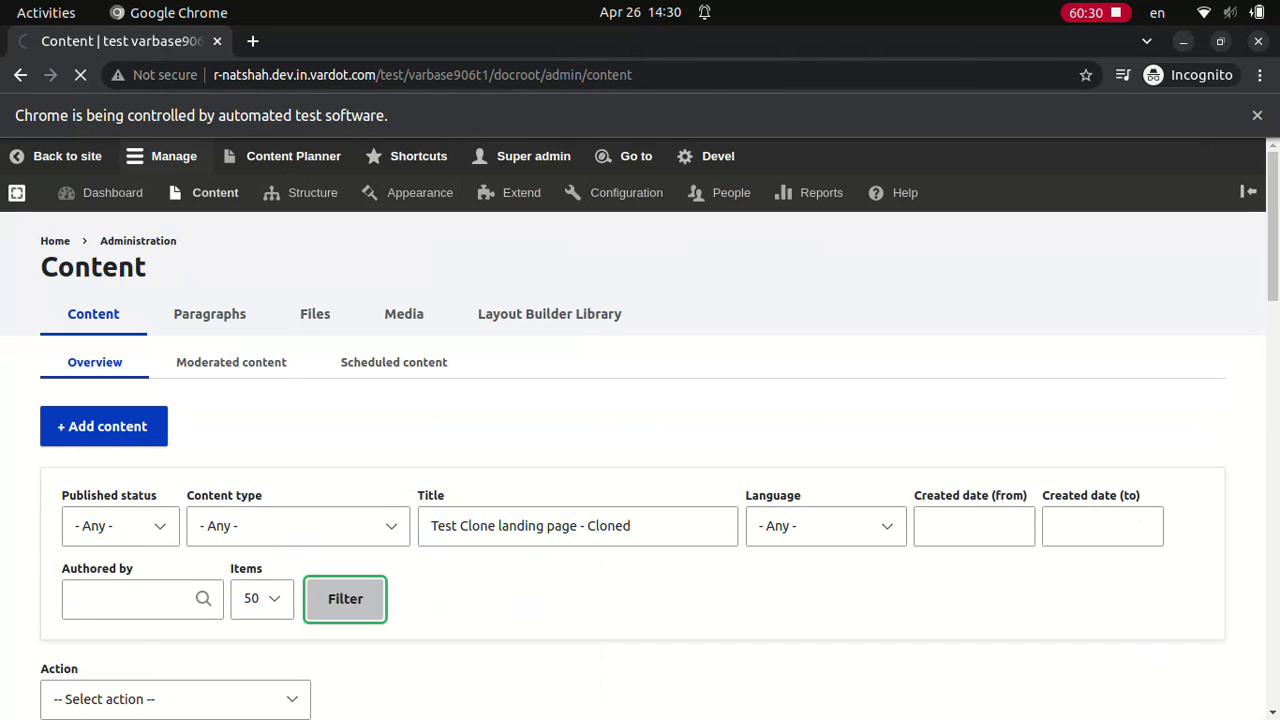
scroll(640, 460, down, 2)
click(61, 712)
click(175, 517)
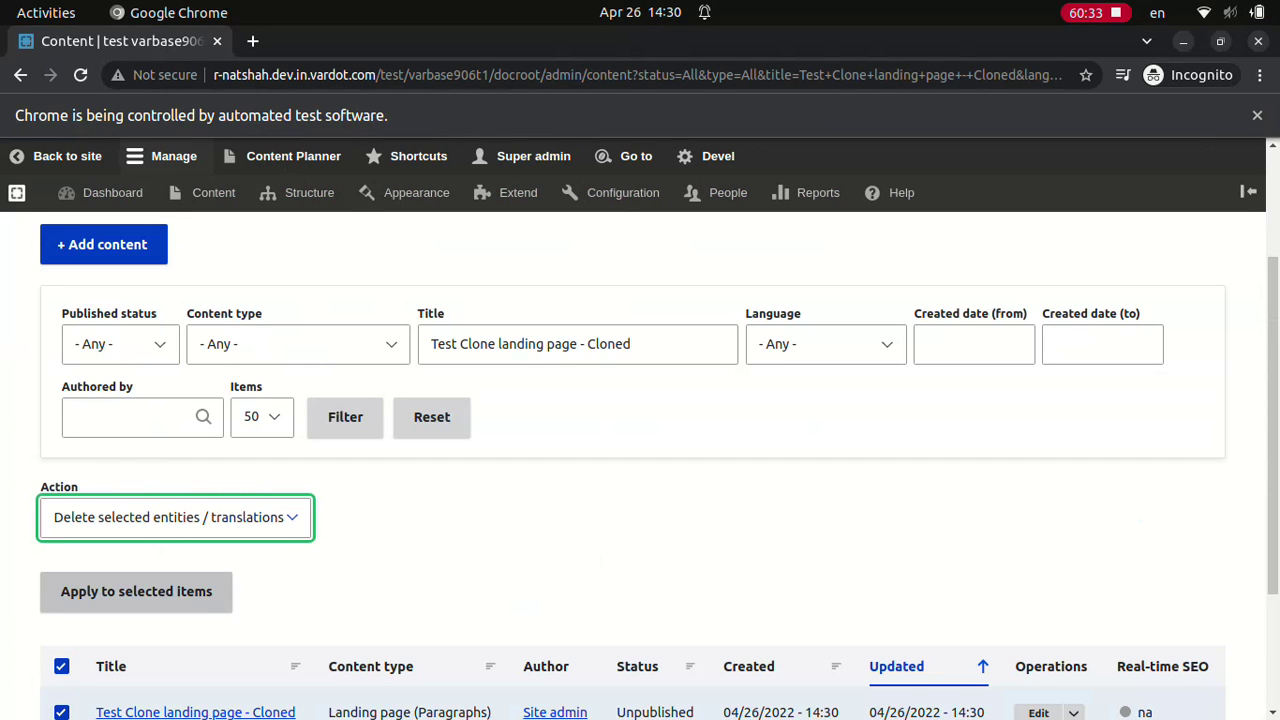
click(136, 591)
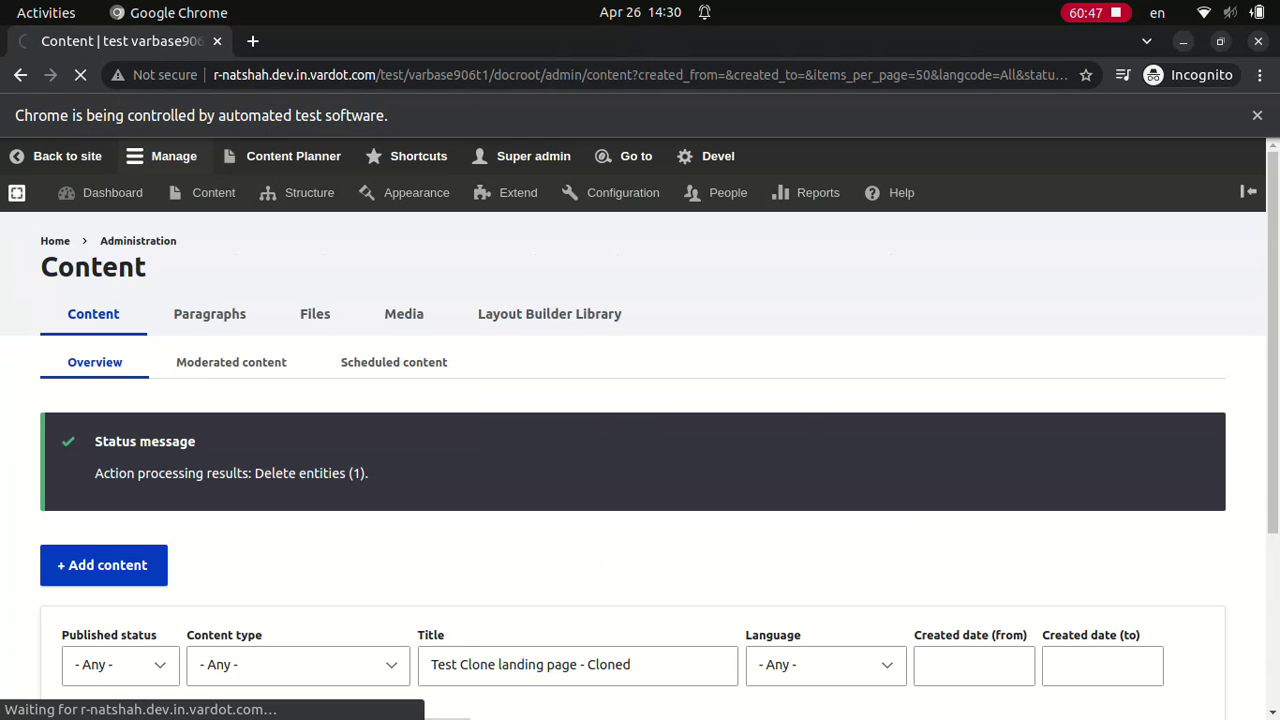
Step: Filter the content list again, this time by the title 'Test Clone landing page'
text(Test Clone landing page - Cloned)
click(345, 598)
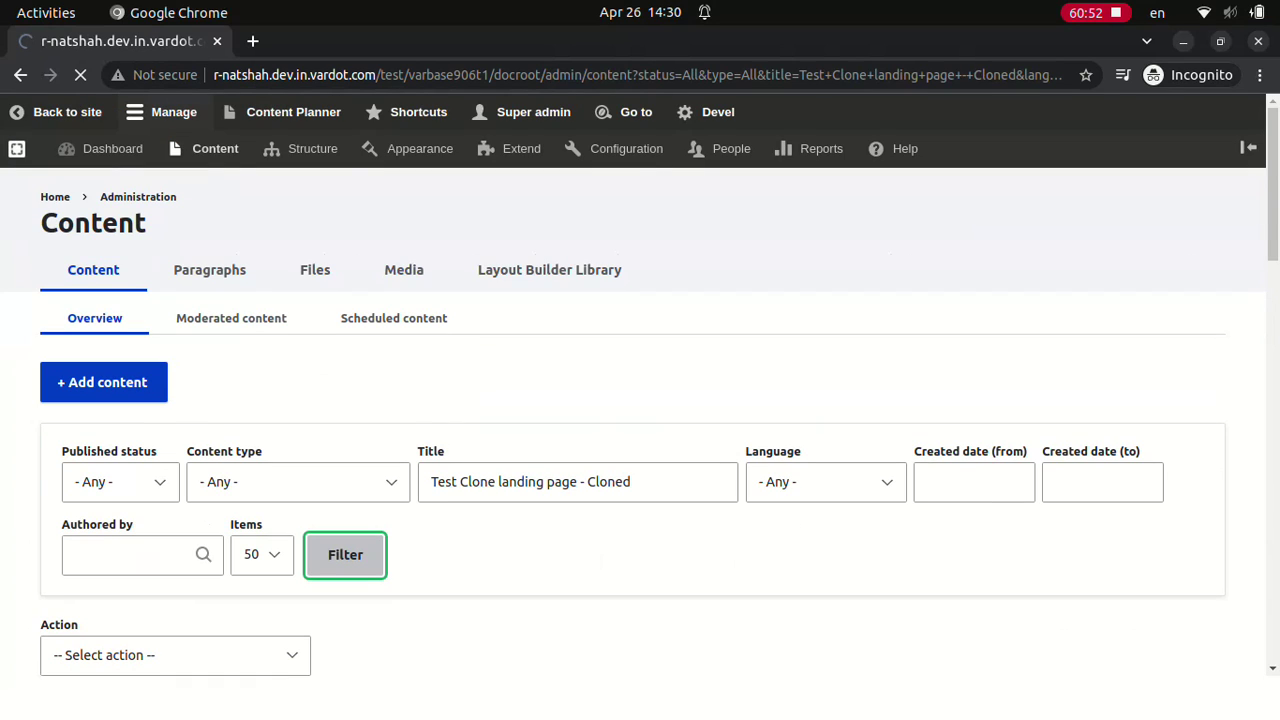
key(ctrl+a)
text(Test Clone landing page)
key(Return)
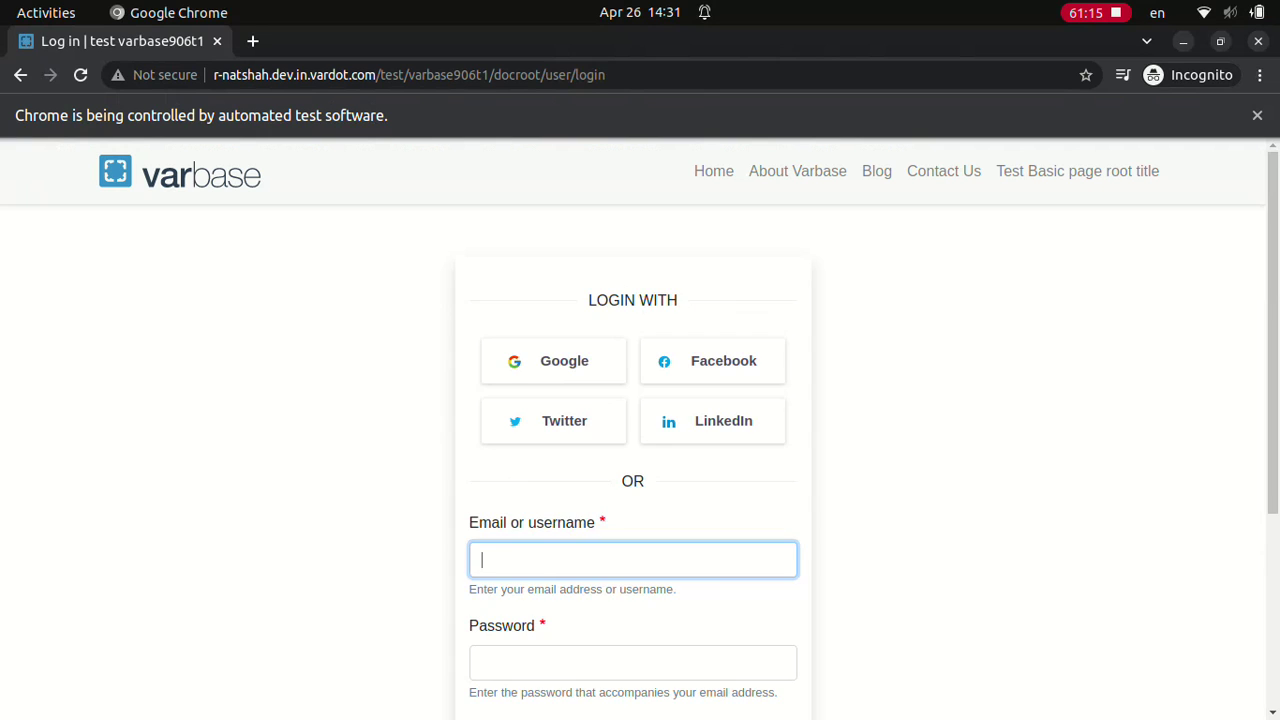
Step: Log in with the site admin account and save the new basic page
text(Site admin)
click(632, 662)
text(************)
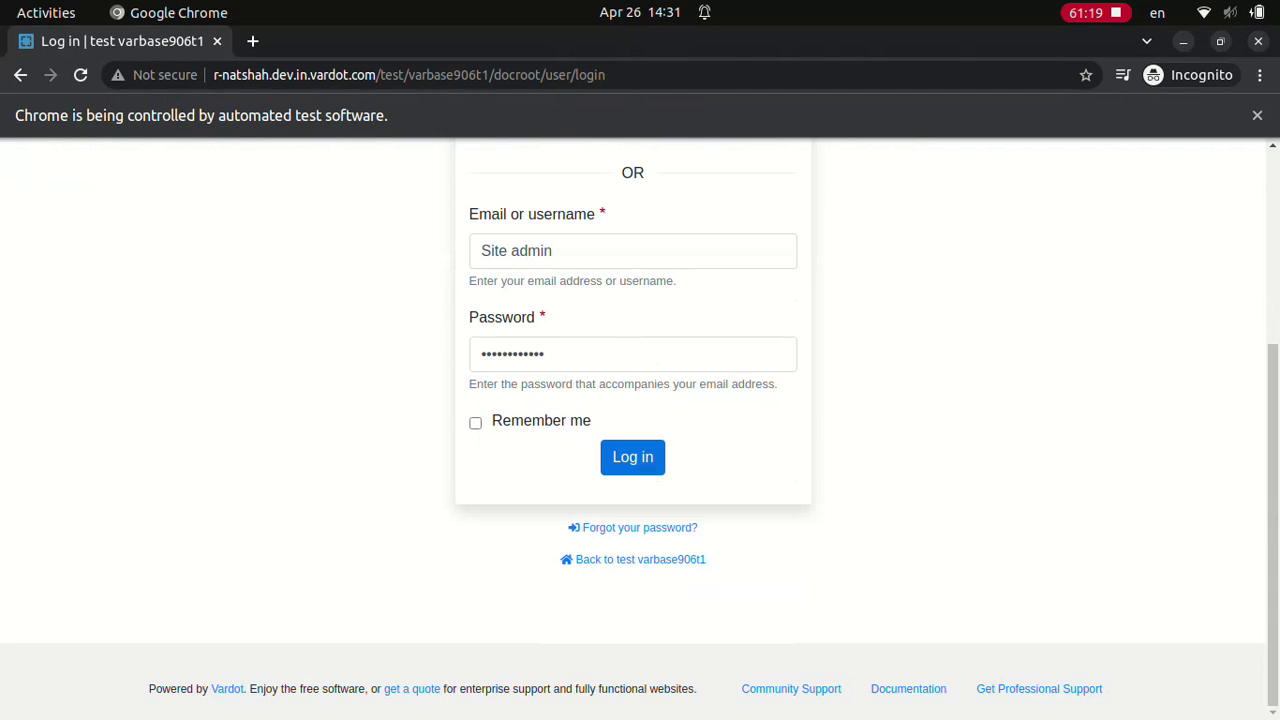
click(632, 456)
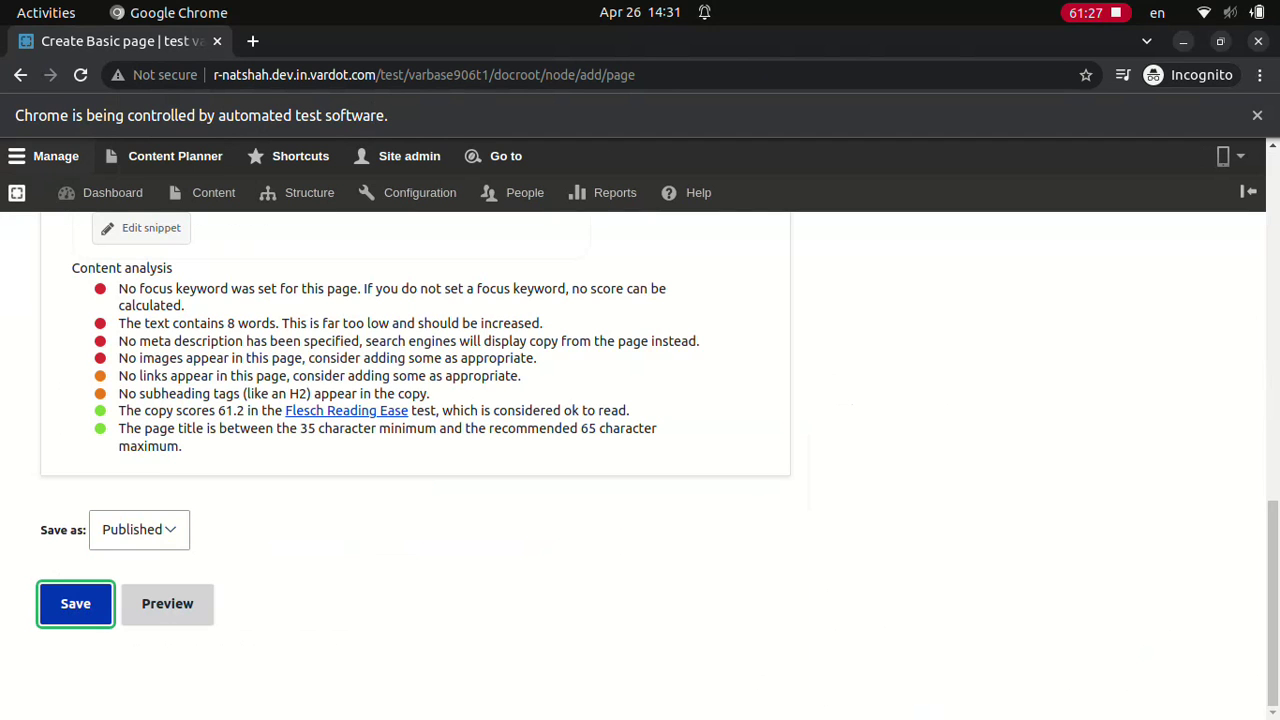
key(Return)
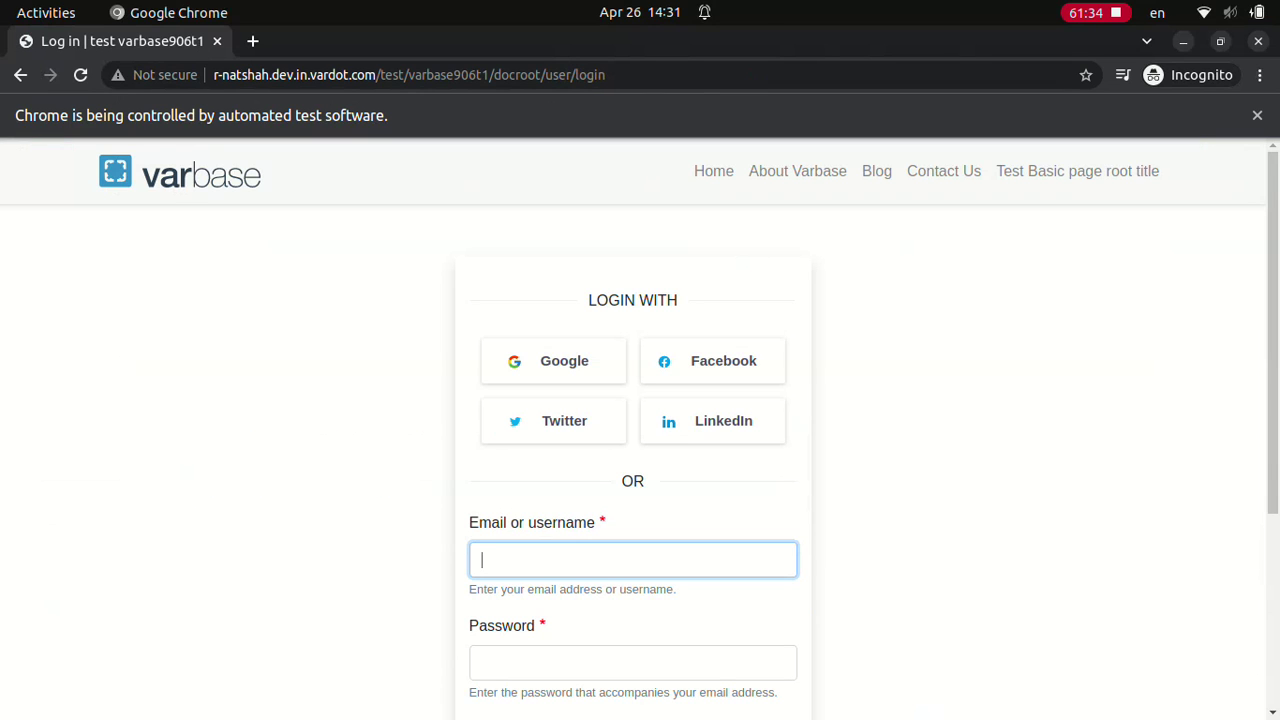
Step: Log in with the site admin account and its password
text(Site admin)
click(632, 662)
text(••••••••••••)
scroll(640, 430, down, 6)
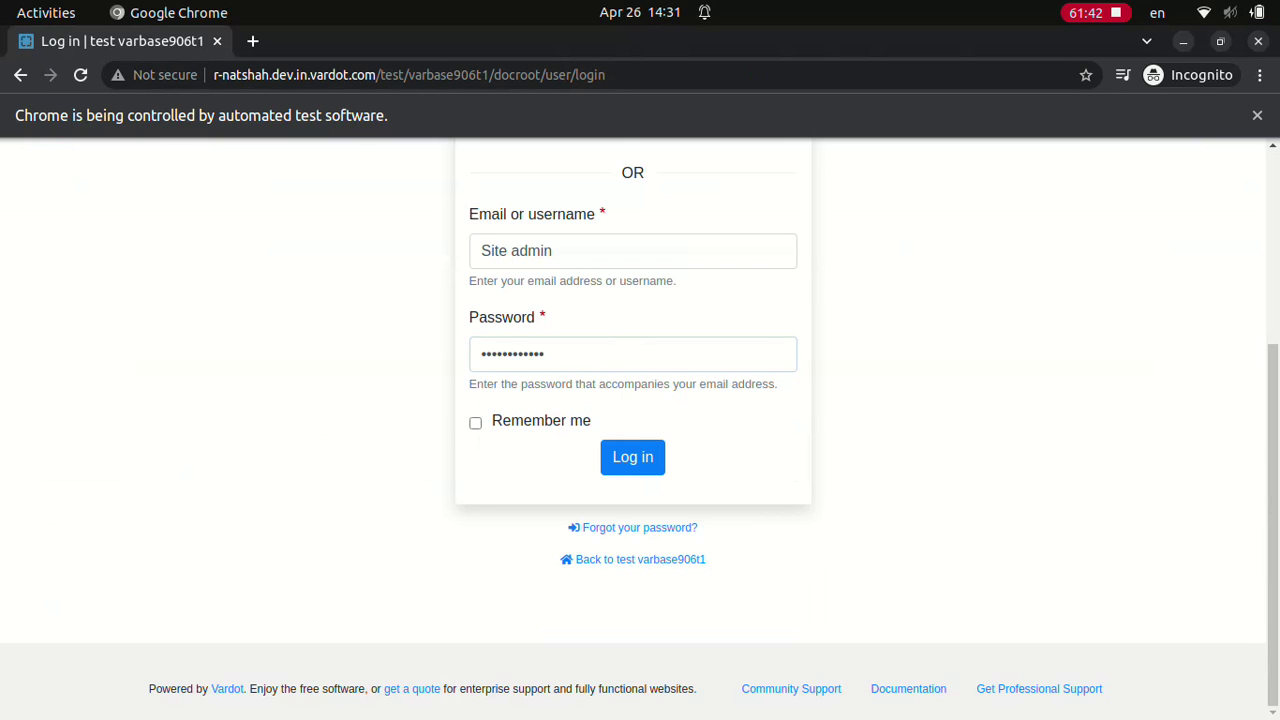
click(632, 456)
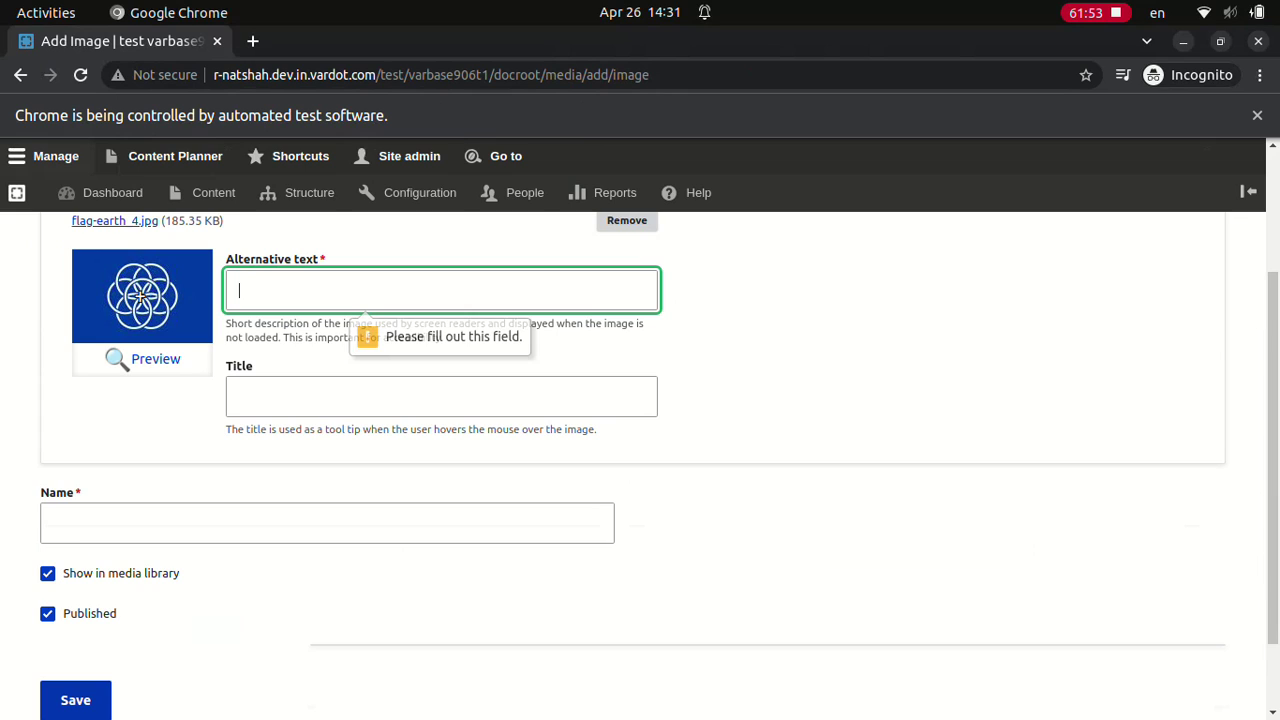
Step: Give the flag-earth_4.jpg image its alternative text, title and the name 'Embed Flag Earth'
text(Embed Flag Earth in space)
click(441, 396)
text(Embed Flag Earth all earth in space)
click(327, 522)
text(Embed Flag Earth)
click(75, 700)
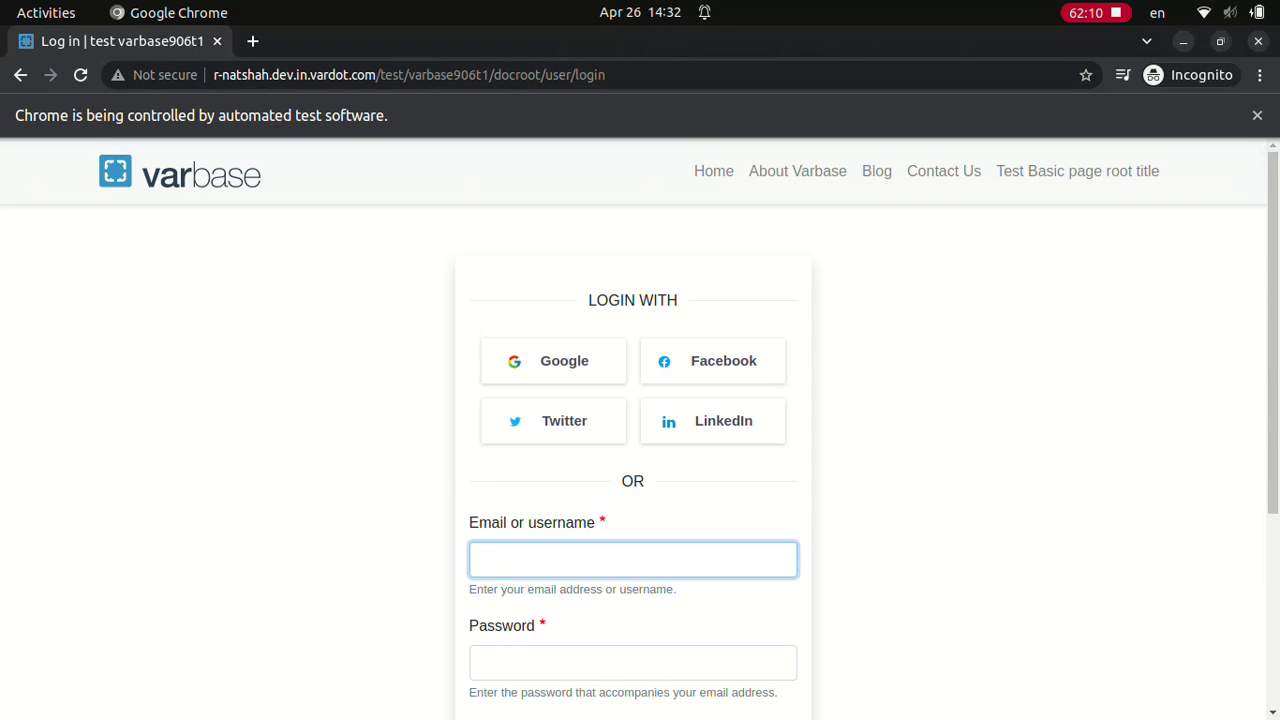
text(Site admin)
click(633, 662)
text(dD.123123ddd)
scroll(640, 430, down, 5)
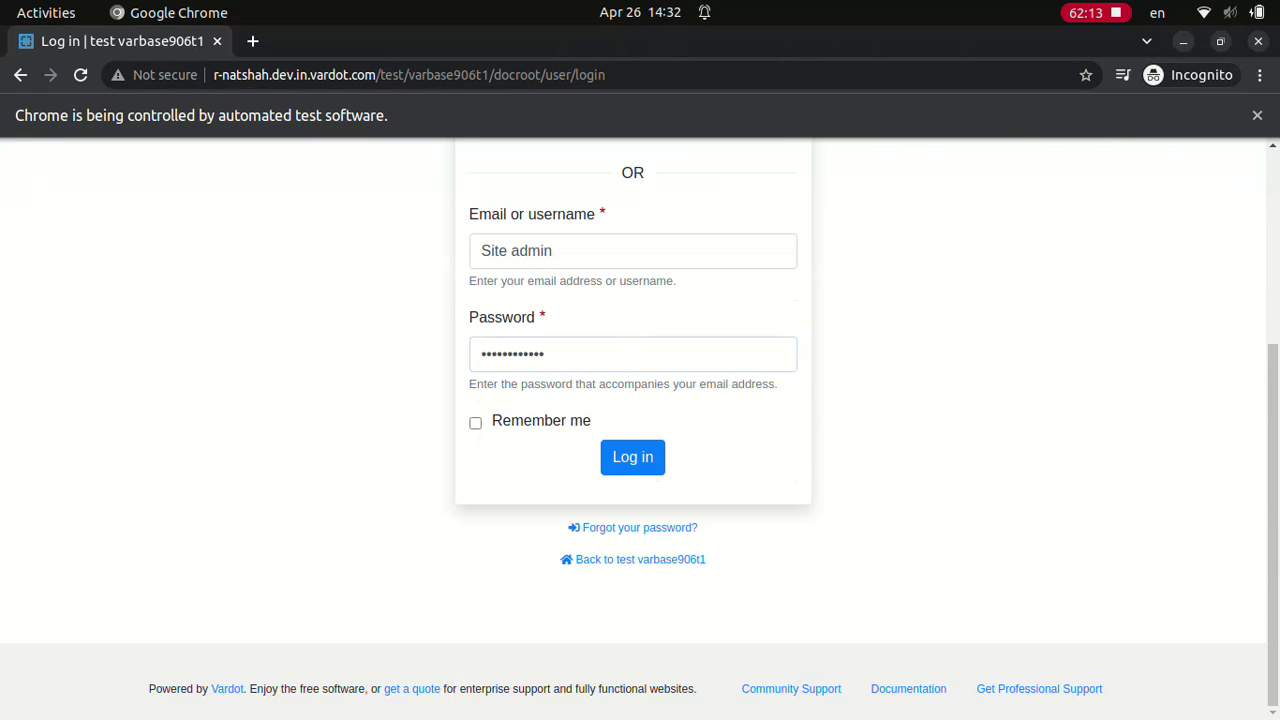
click(632, 456)
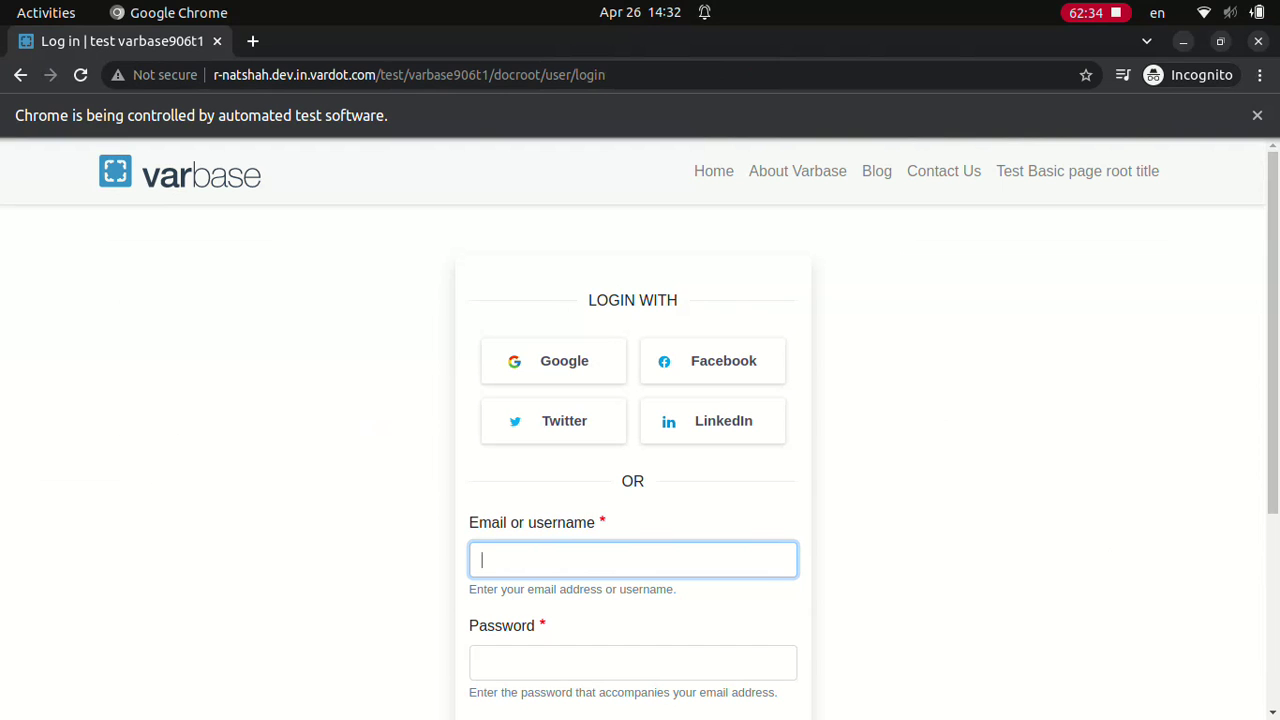
Step: Log in with the site admin account and its password
text(Site admin)
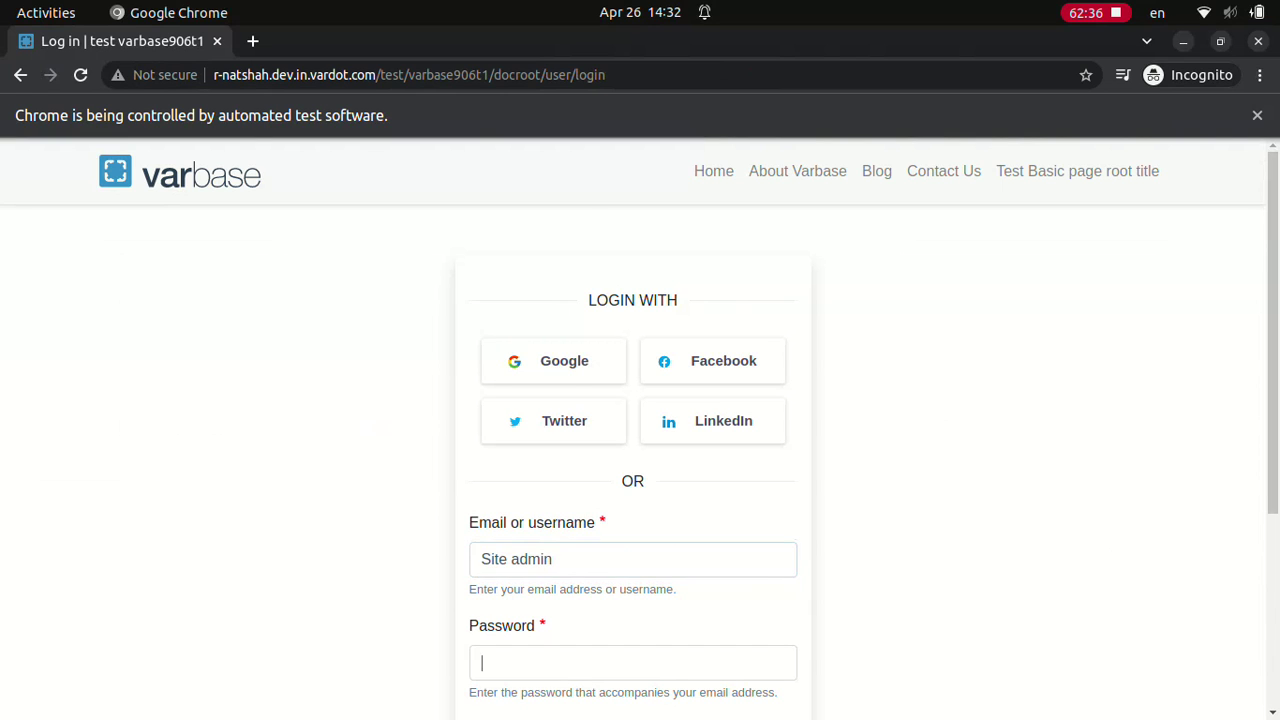
scroll(632, 430, down, 3)
text(••••••••••••)
click(632, 456)
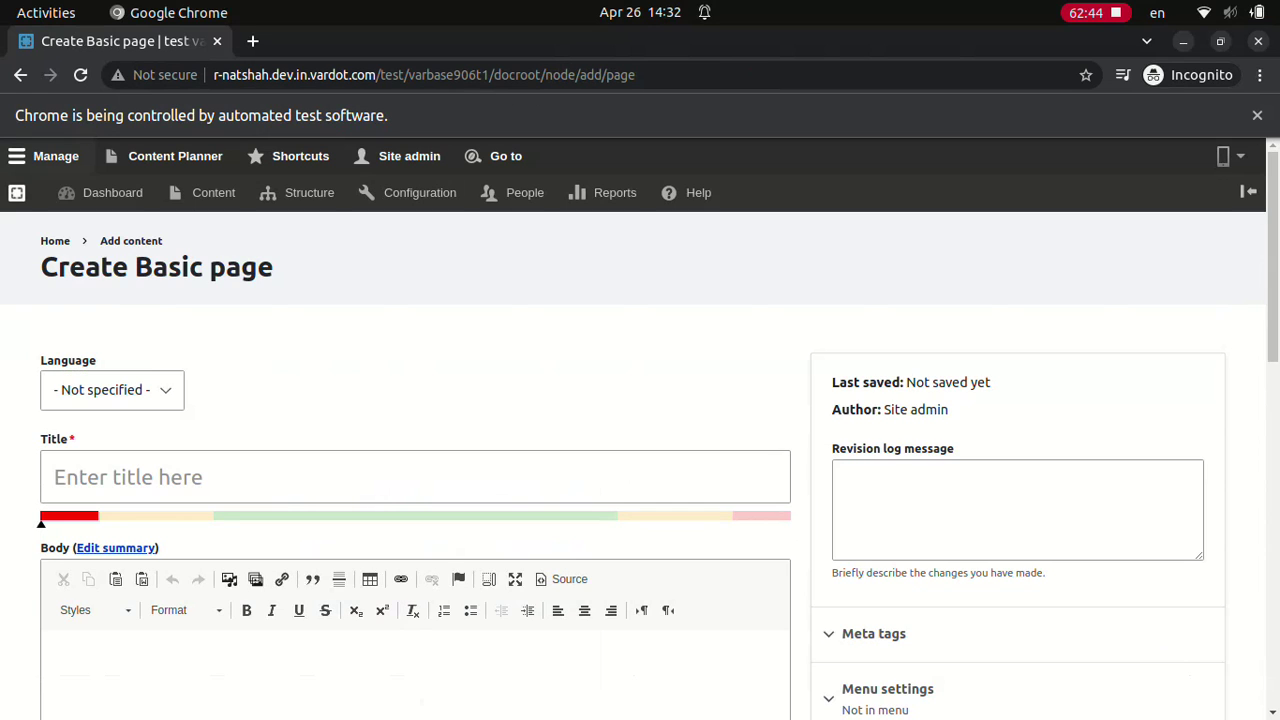
Step: Save basic page 'Linking to internal content #2 title' with its body linked to the internal content #1 page
text(Linking to internal content #2 title)
click(400, 650)
text(Linking to internal content #2 body)
key(ctrl+k)
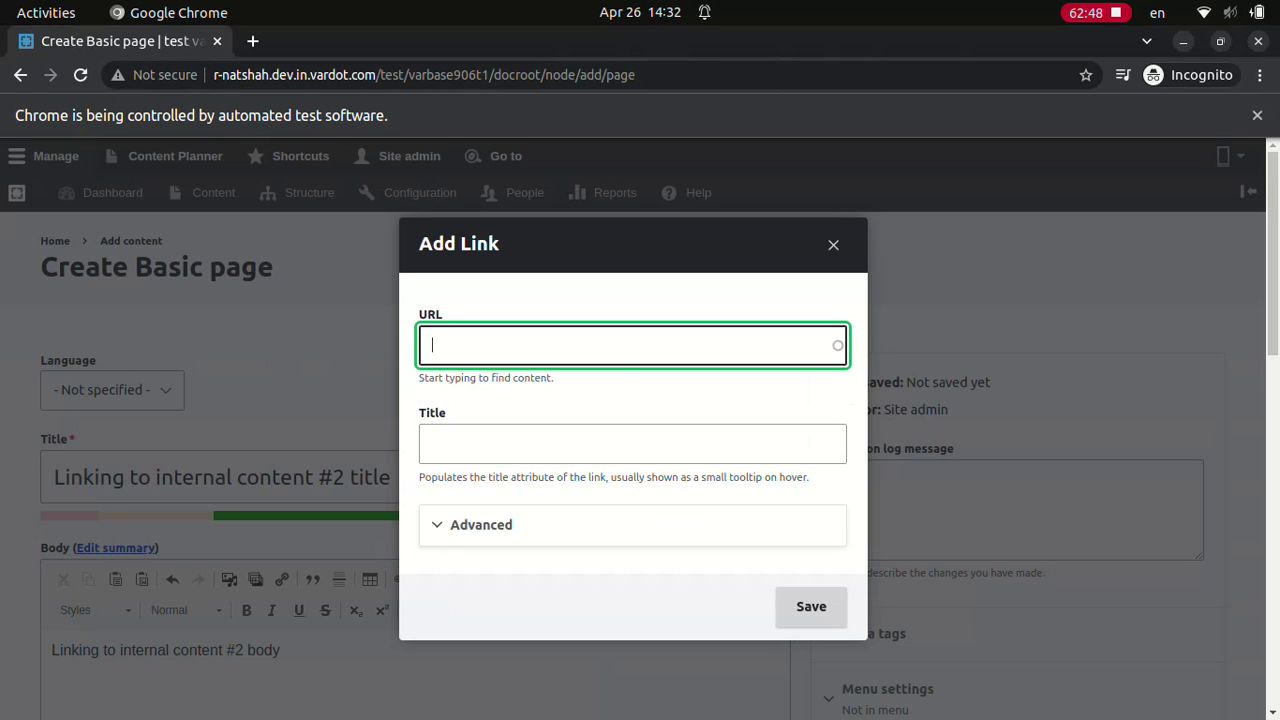
text(Linking)
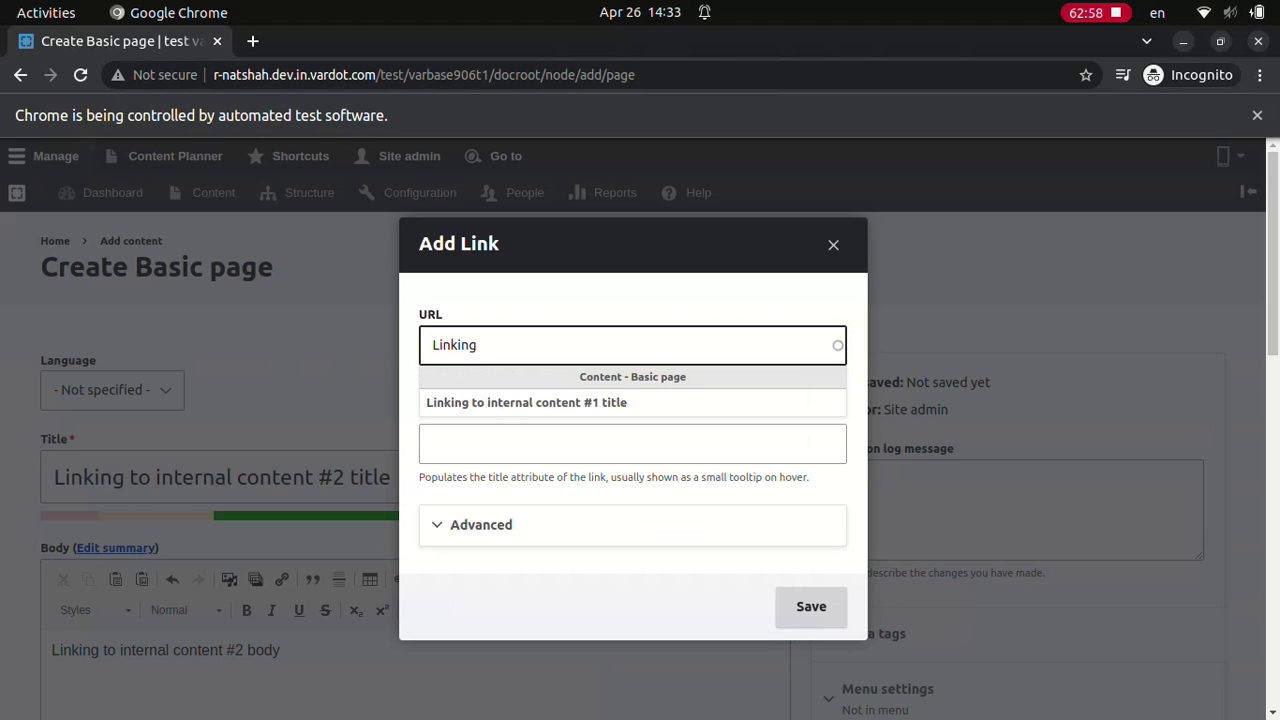
key(Down)
key(Return)
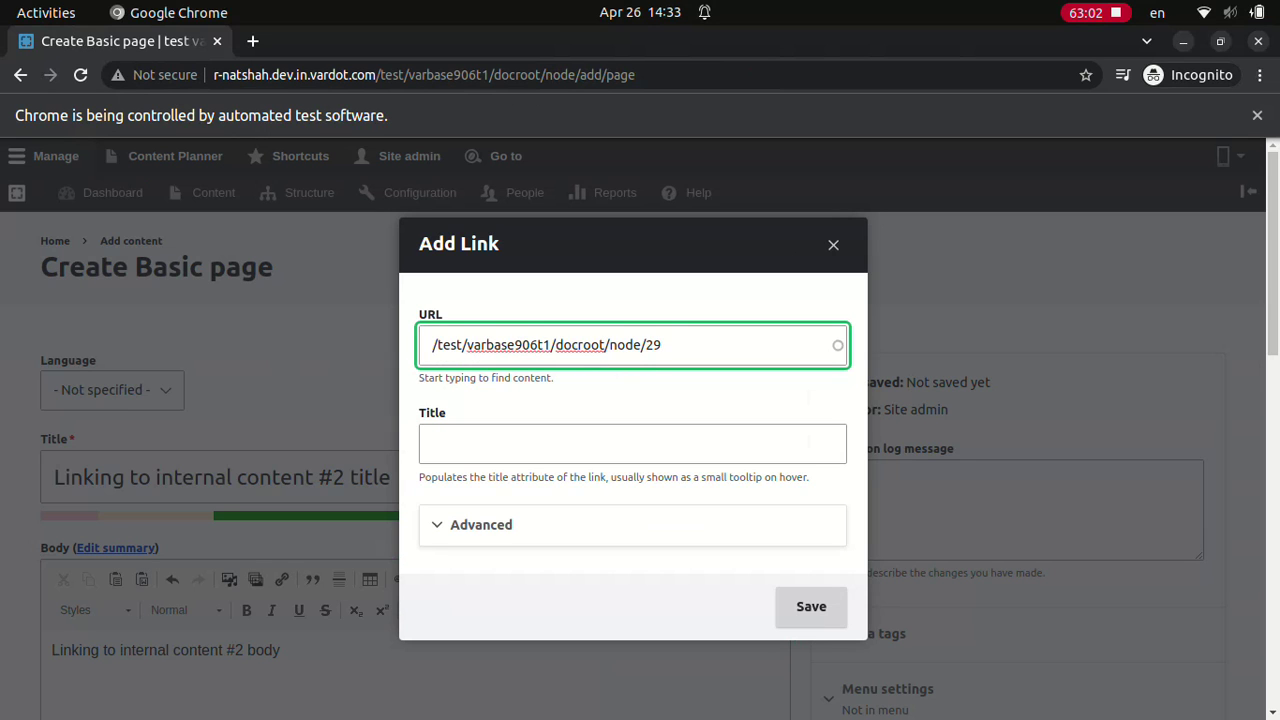
click(811, 606)
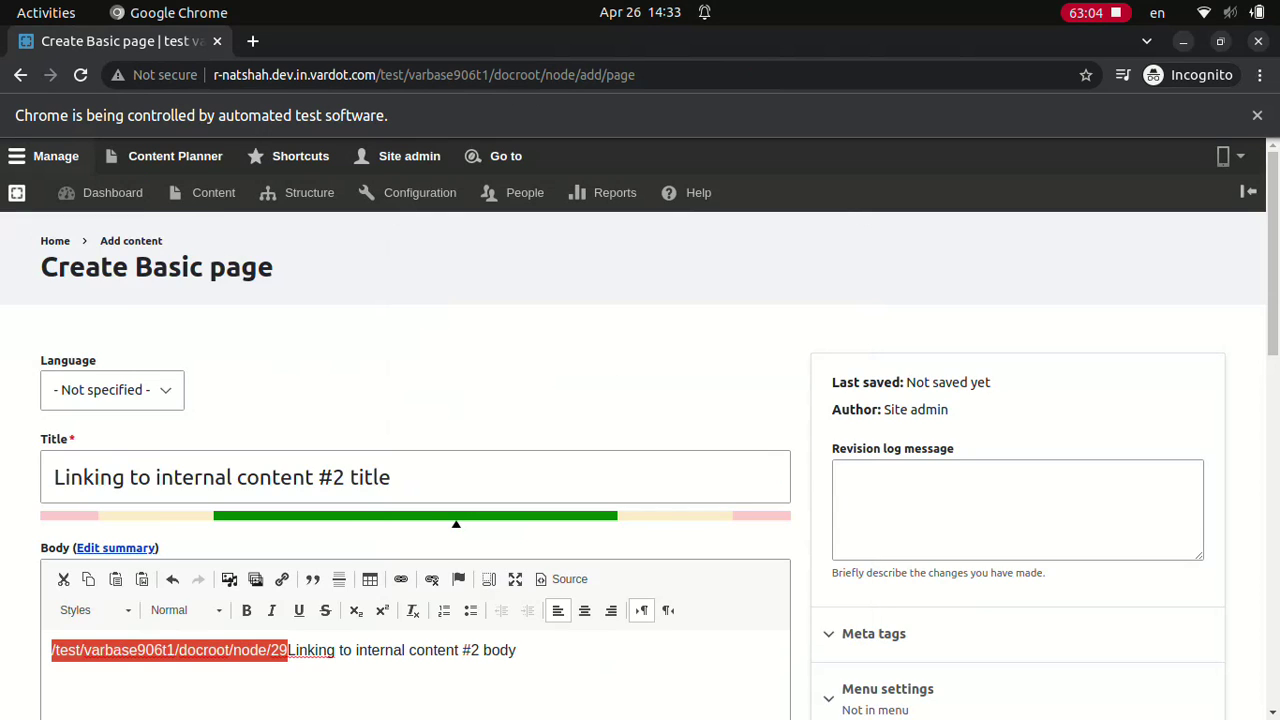
click(75, 603)
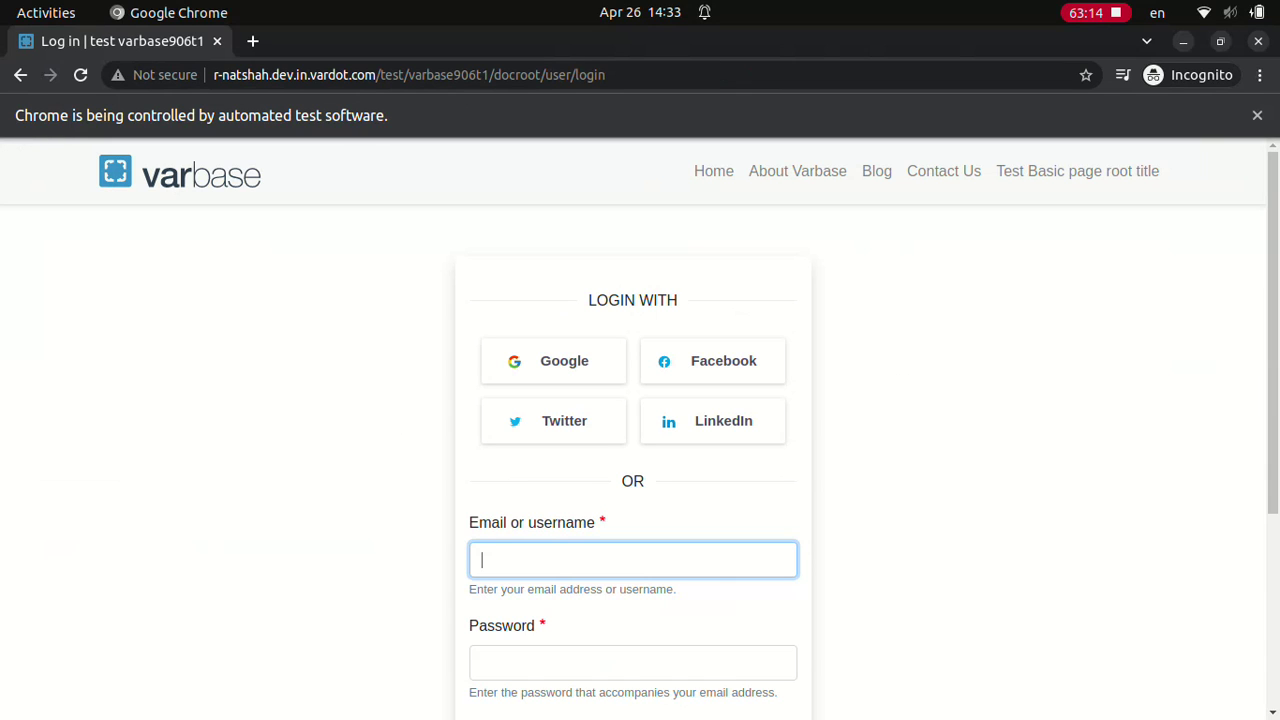
text(webmaster)
click(633, 662)
text(d)
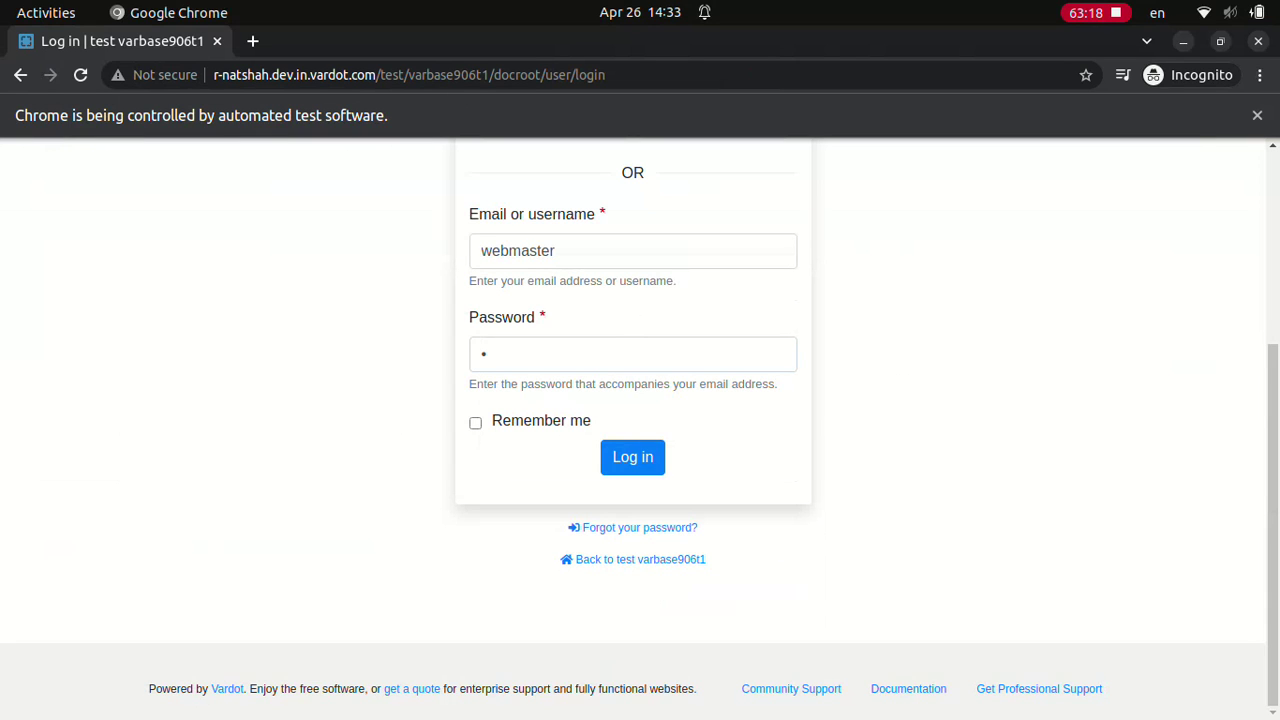
click(632, 456)
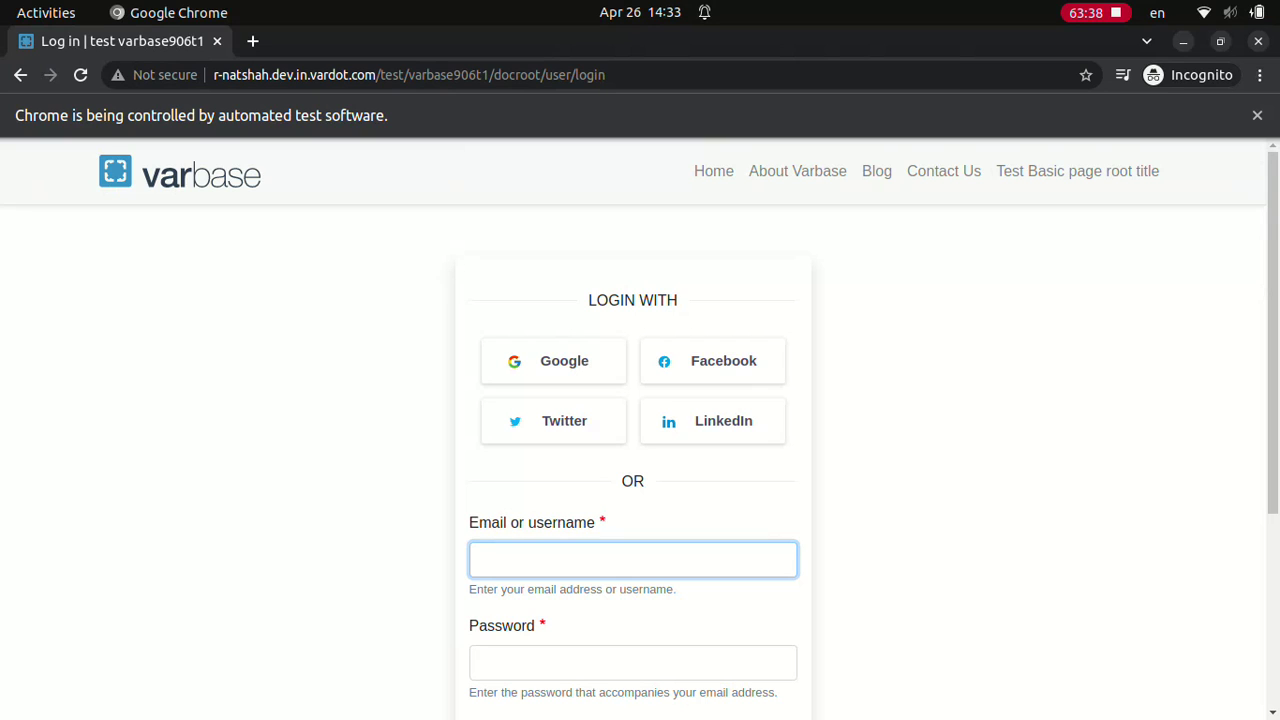
text(webmaster)
click(633, 662)
text(w)
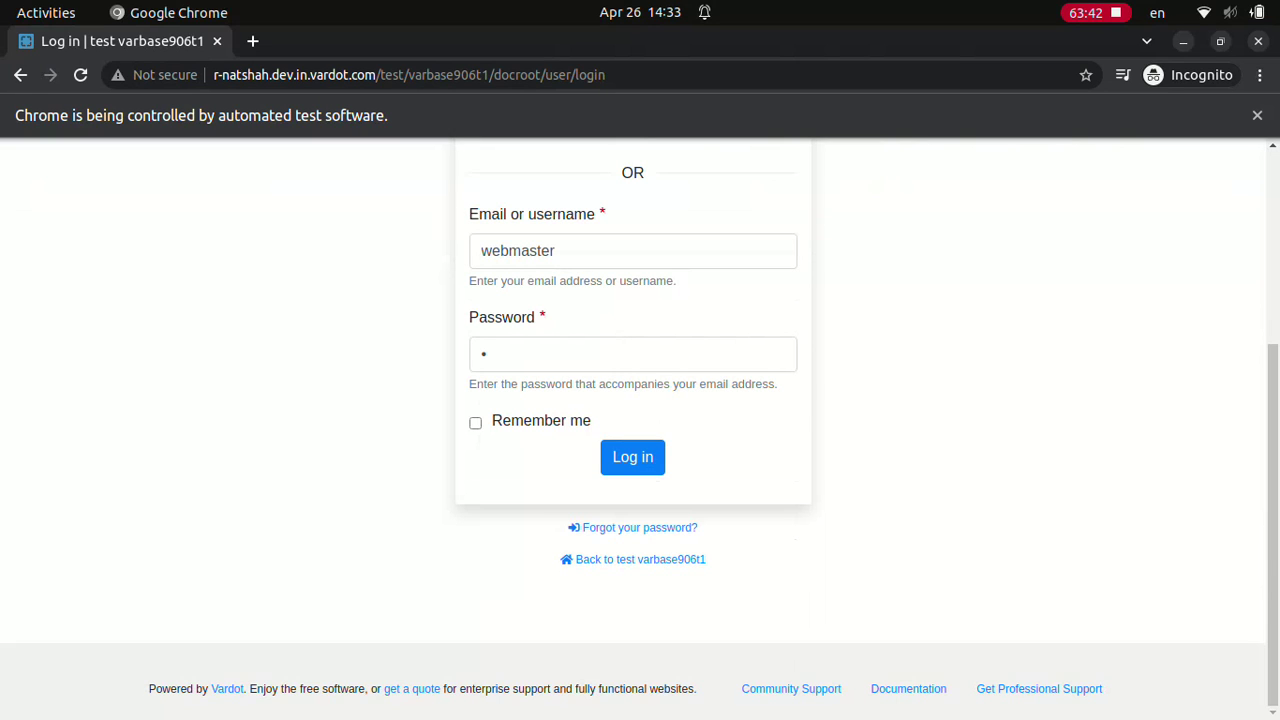
click(632, 456)
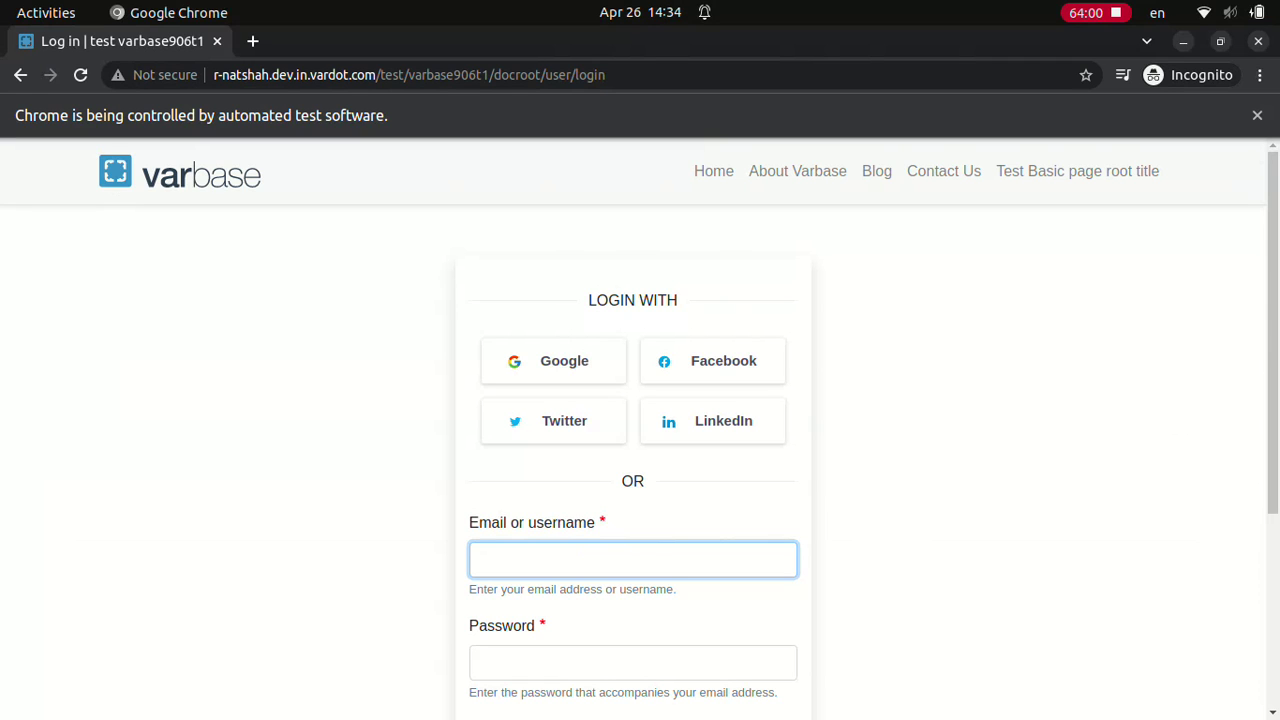
Step: Make two login attempts with the username 'webmaster' and a one-character password
text(webmaster)
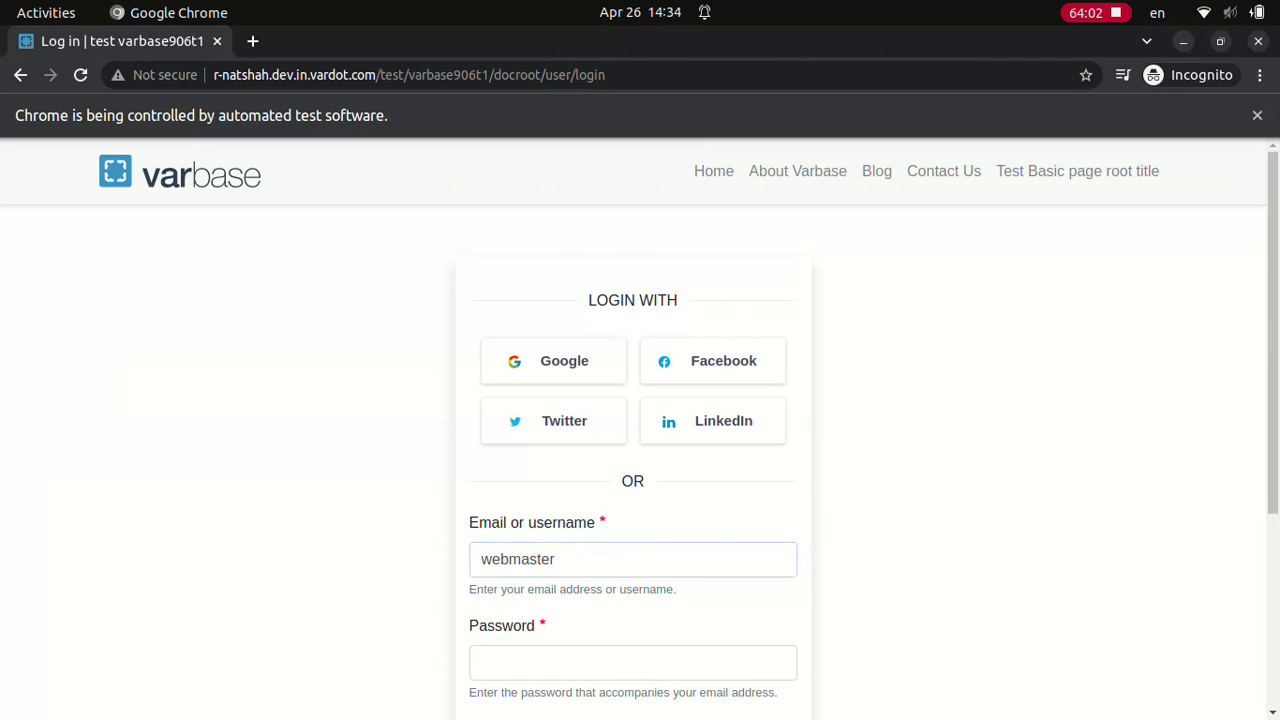
click(632, 662)
text(a)
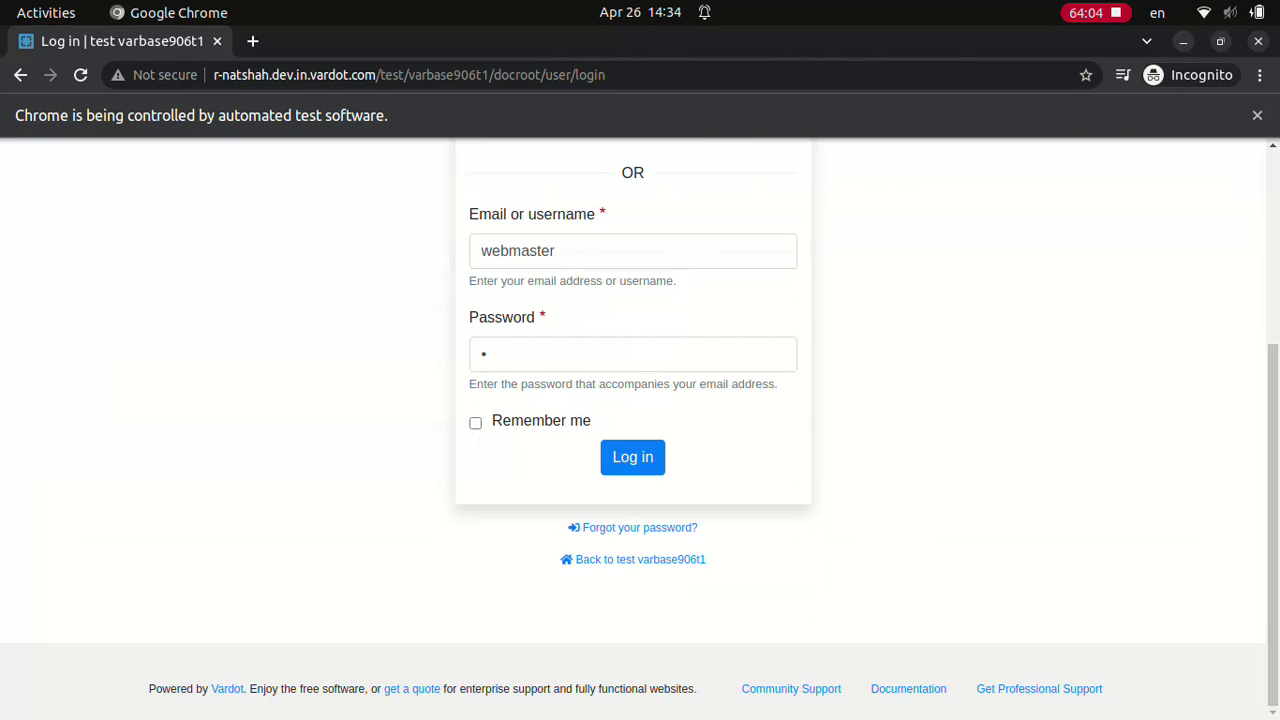
click(632, 456)
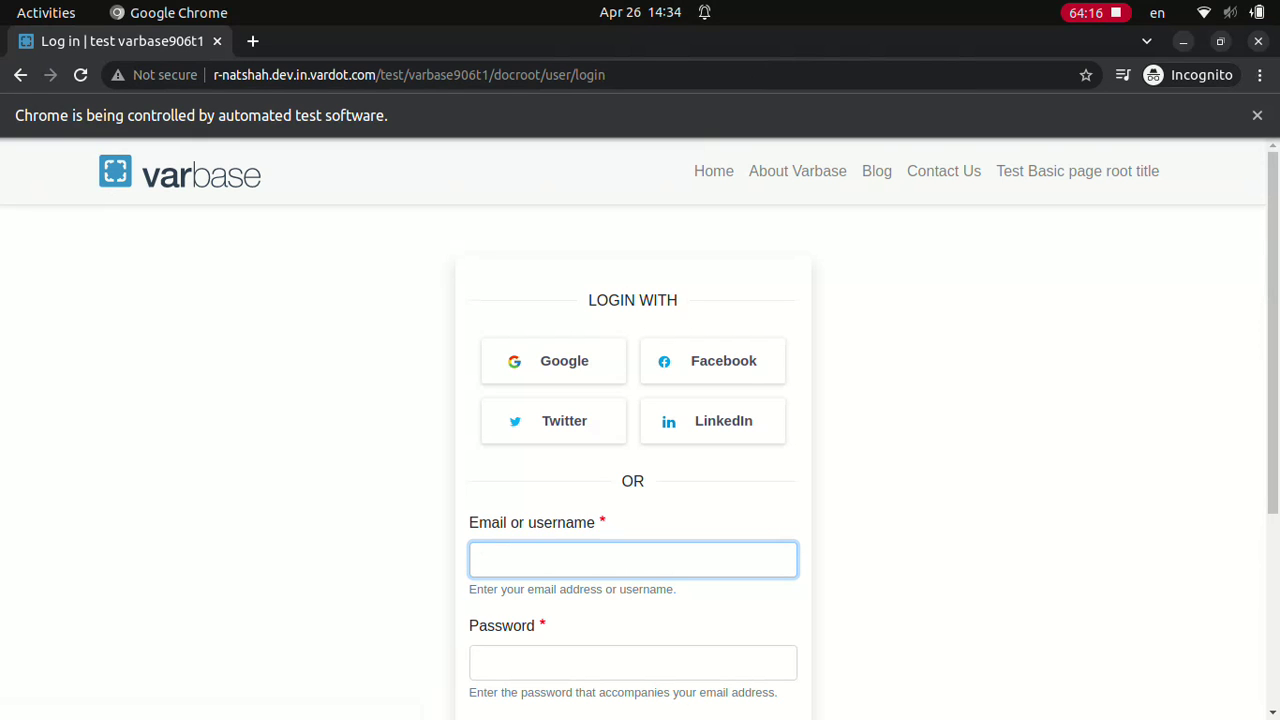
text(webmaster)
click(633, 662)
text(a)
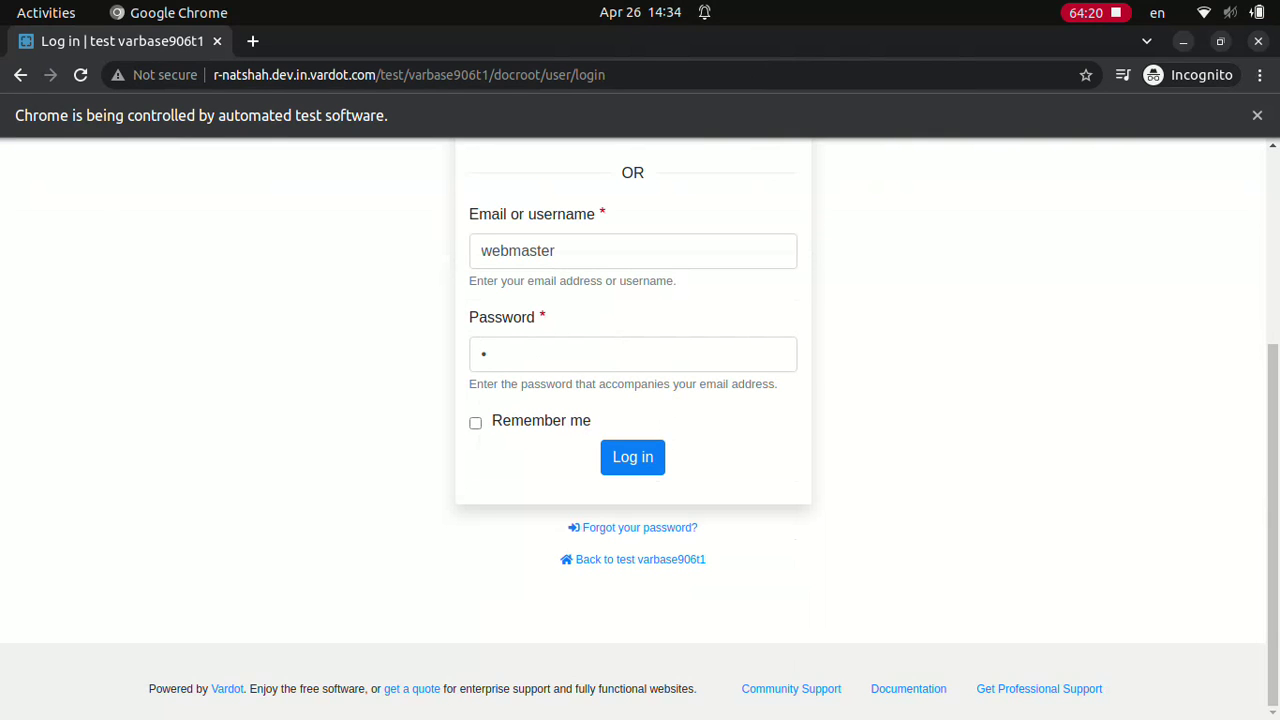
click(632, 457)
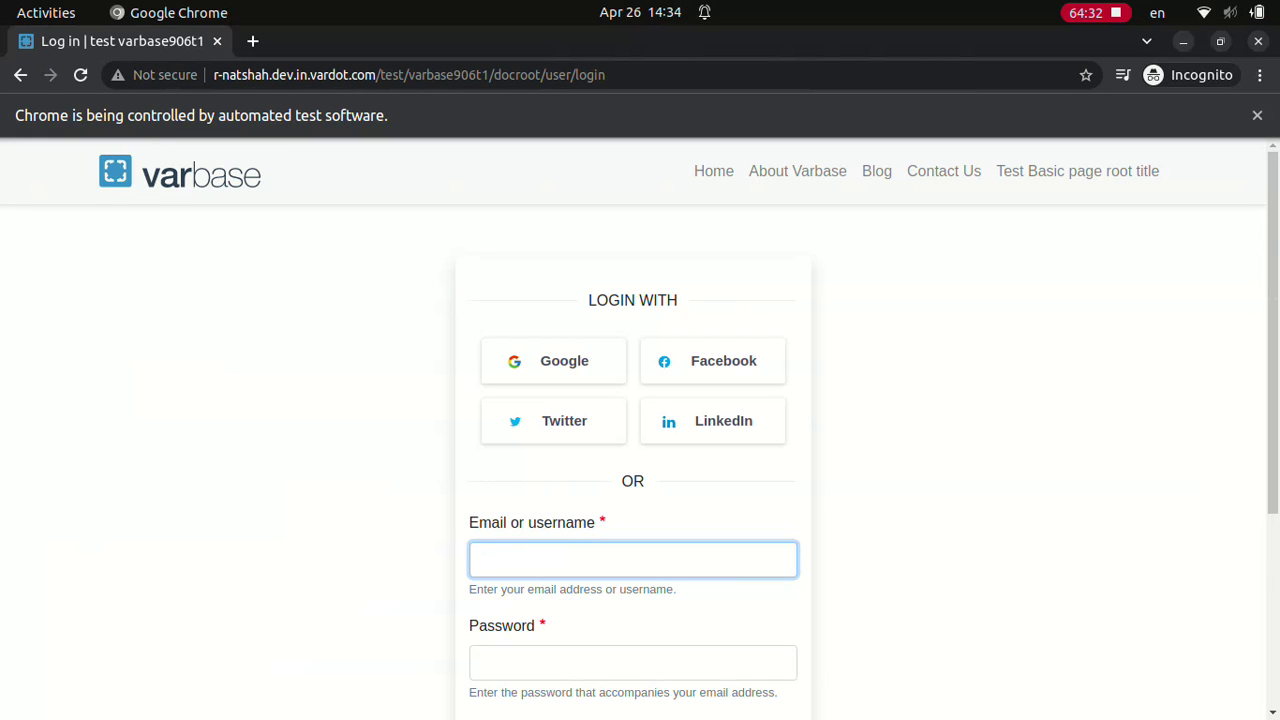
Step: Log in as 'webmaster' once more so the admin dashboard starts loading
text(webmaster)
click(632, 662)
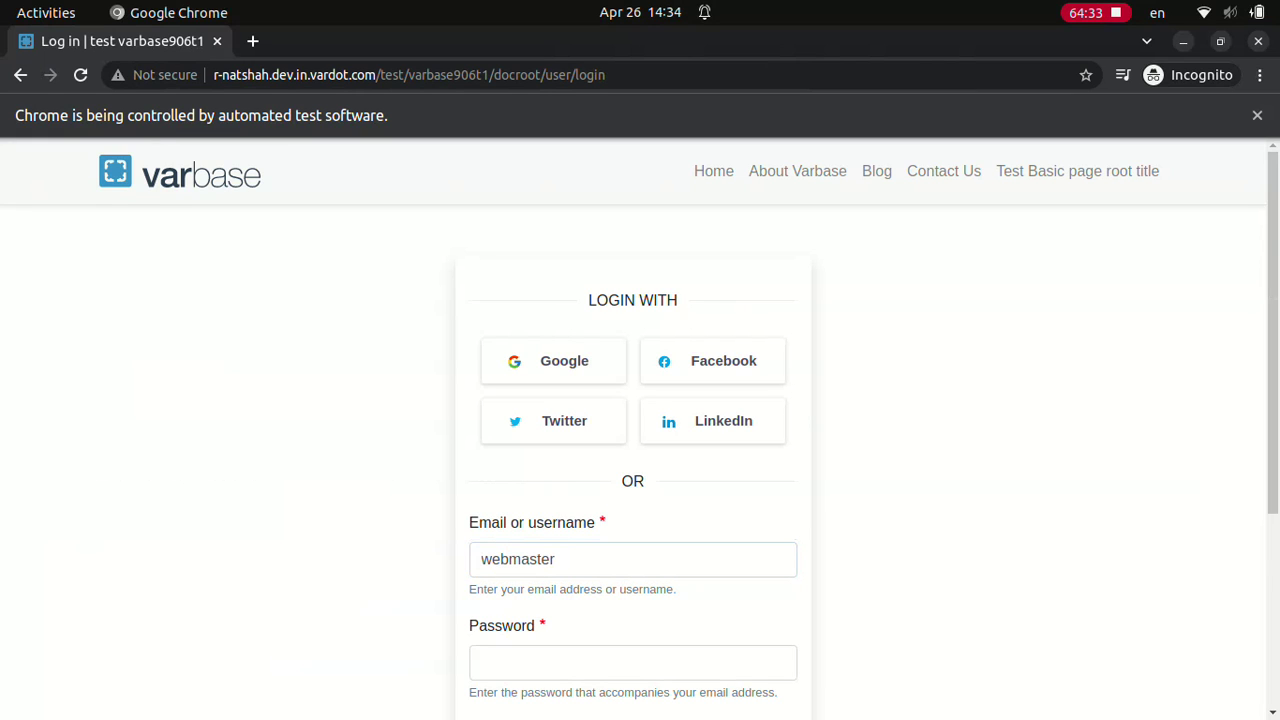
text(1)
scroll(640, 430, down, 3)
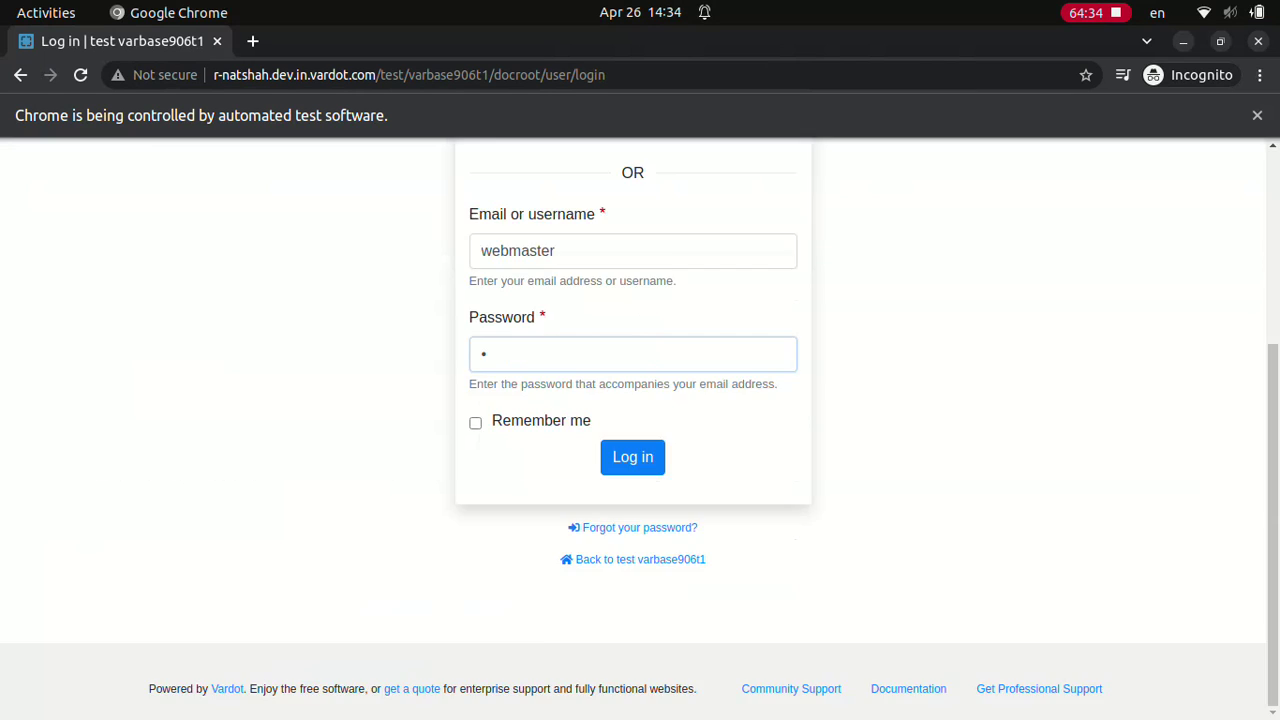
click(632, 456)
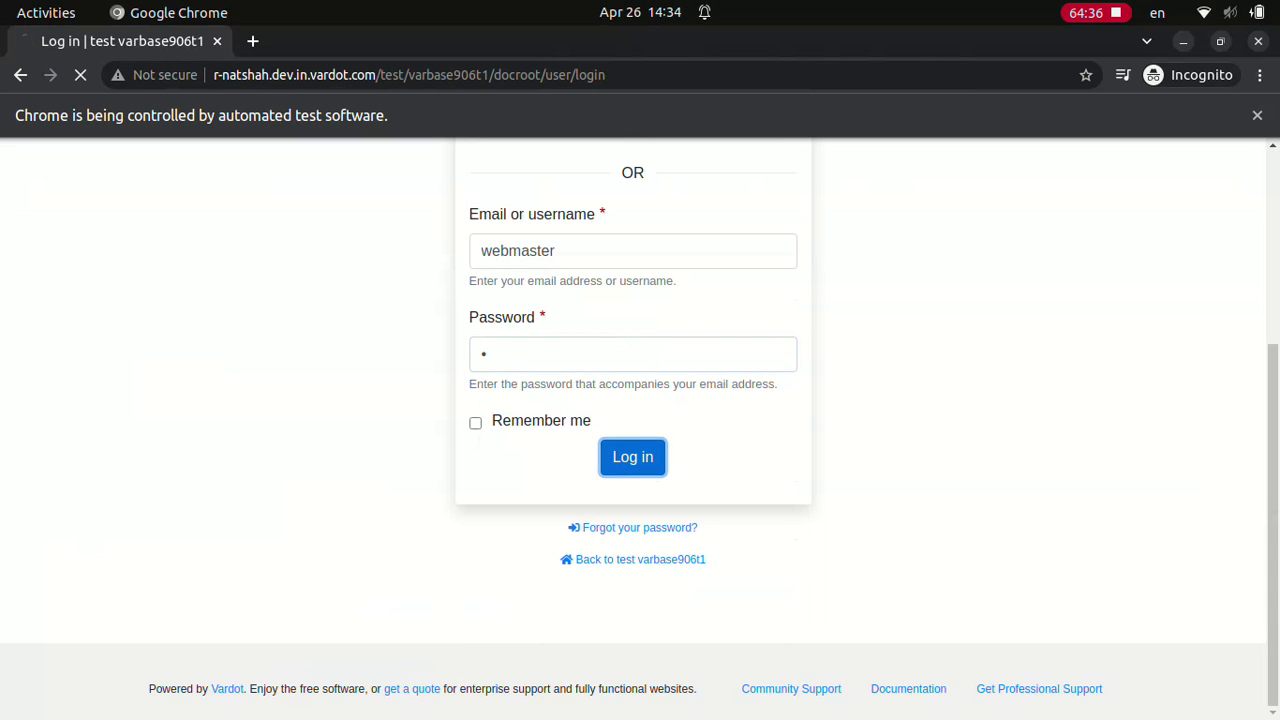